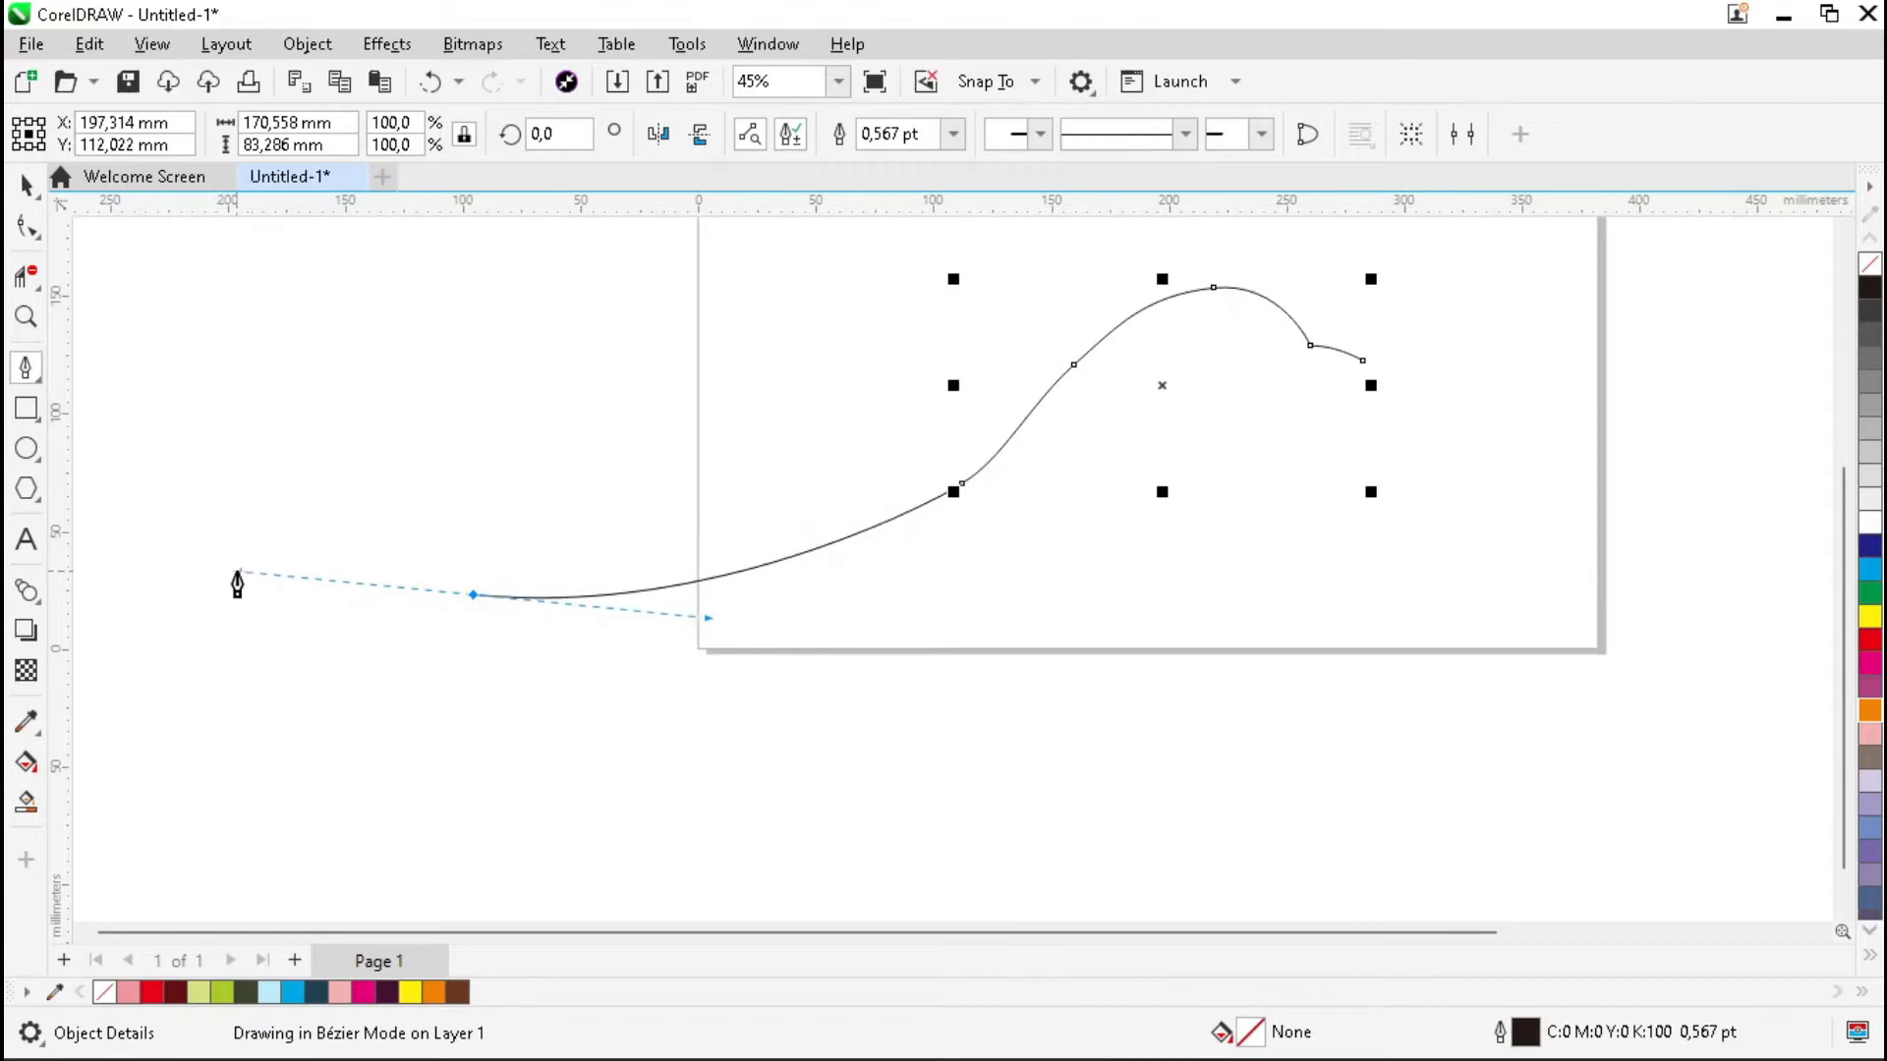
Continue the bird outline with the Pen tool to the pointed tail tip and back along the tail's underside and belly
{"action": "scroll", "coordinate": [687, 556], "scroll_direction": "down", "scroll_amount": 3}
{"action": "scroll", "coordinate": [471, 617], "scroll_direction": "up", "scroll_amount": 1}
{"action": "scroll", "coordinate": [354, 637], "scroll_direction": "up", "scroll_amount": 2}
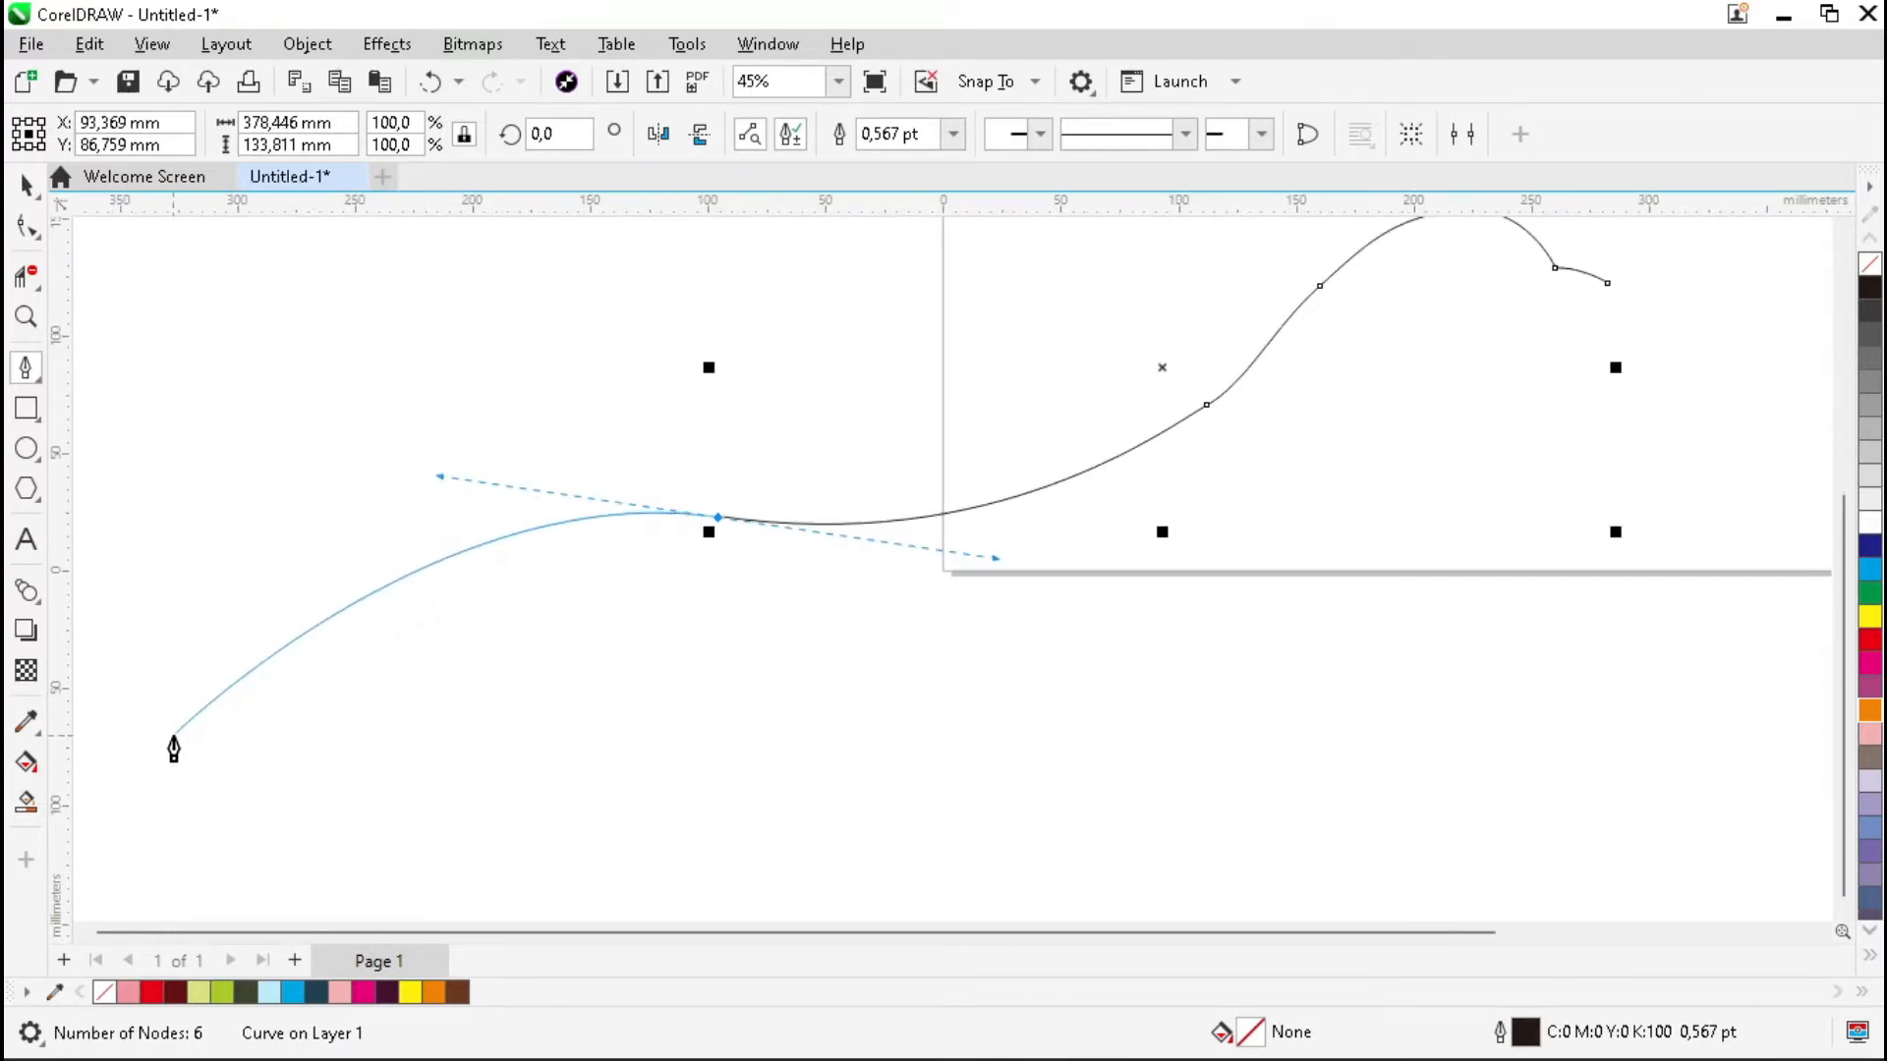
{"action": "left_click", "coordinate": [173, 736]}
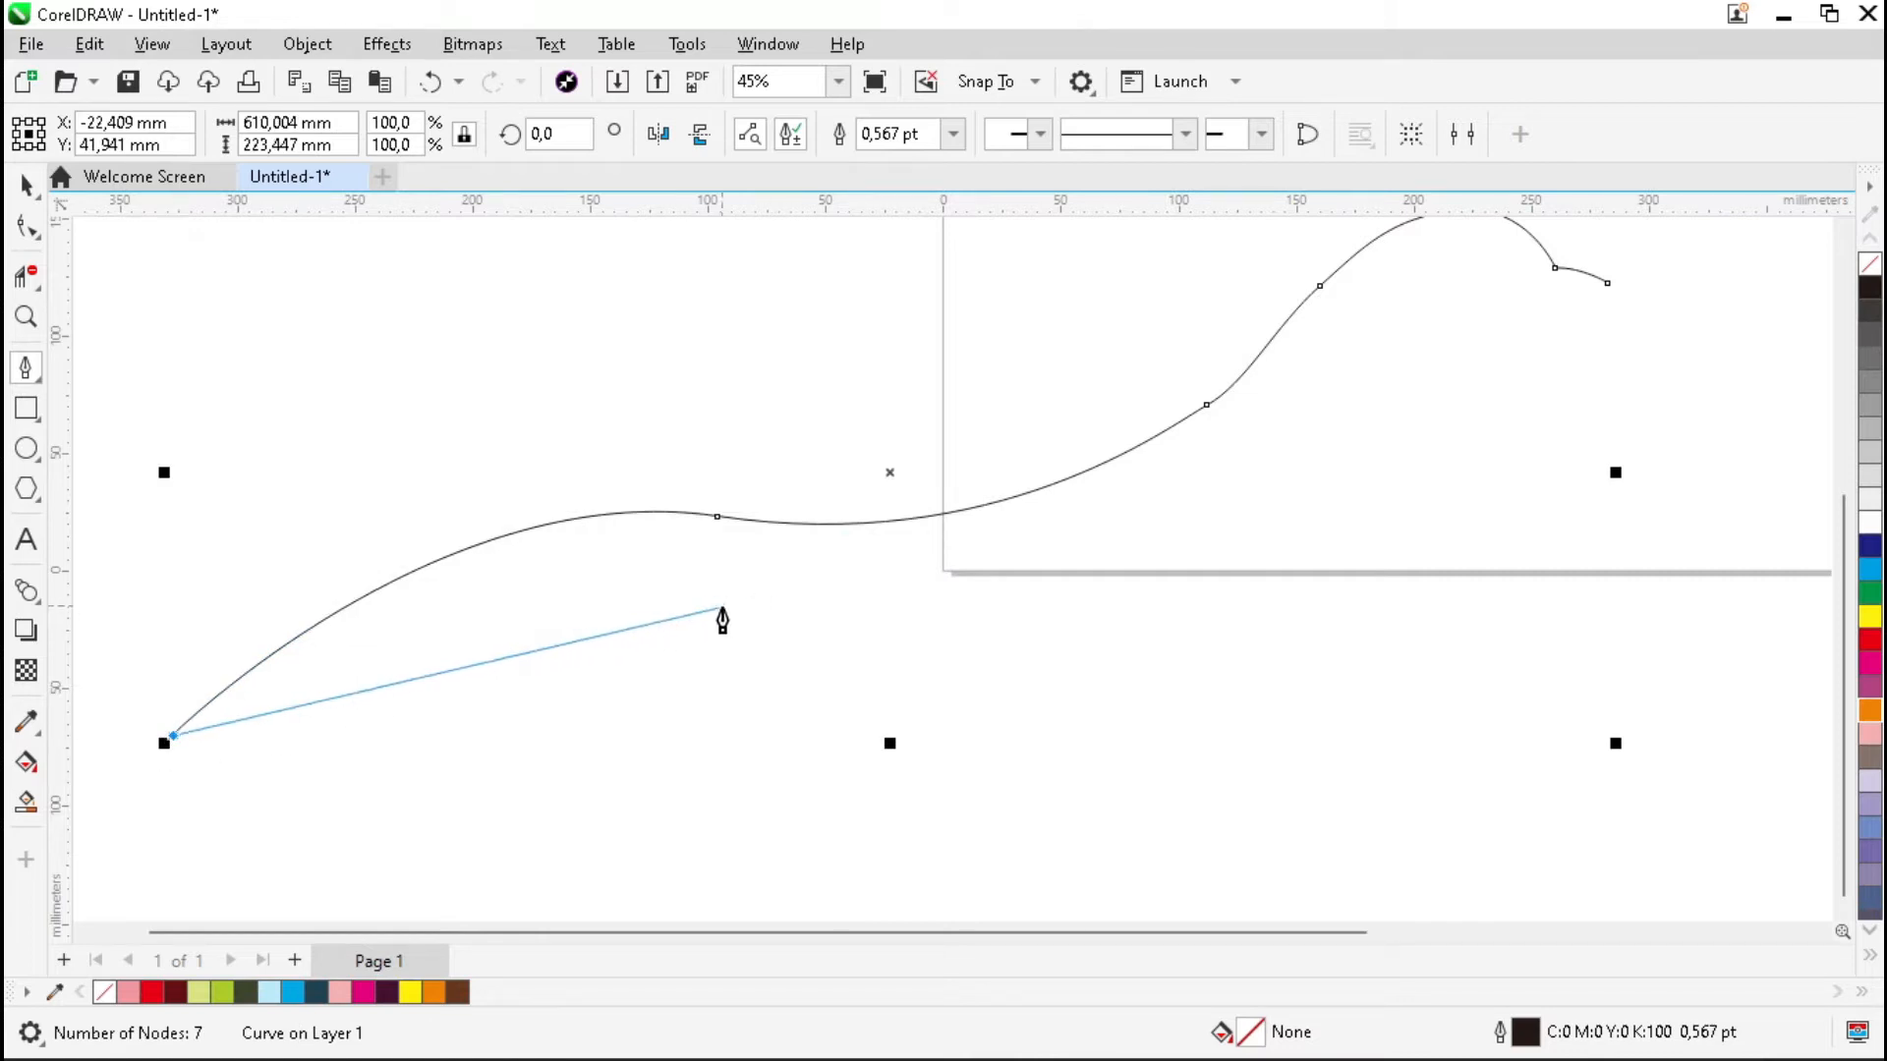
{"action": "left_click_drag", "start_coordinate": [760, 663], "coordinate": [1062, 729]}
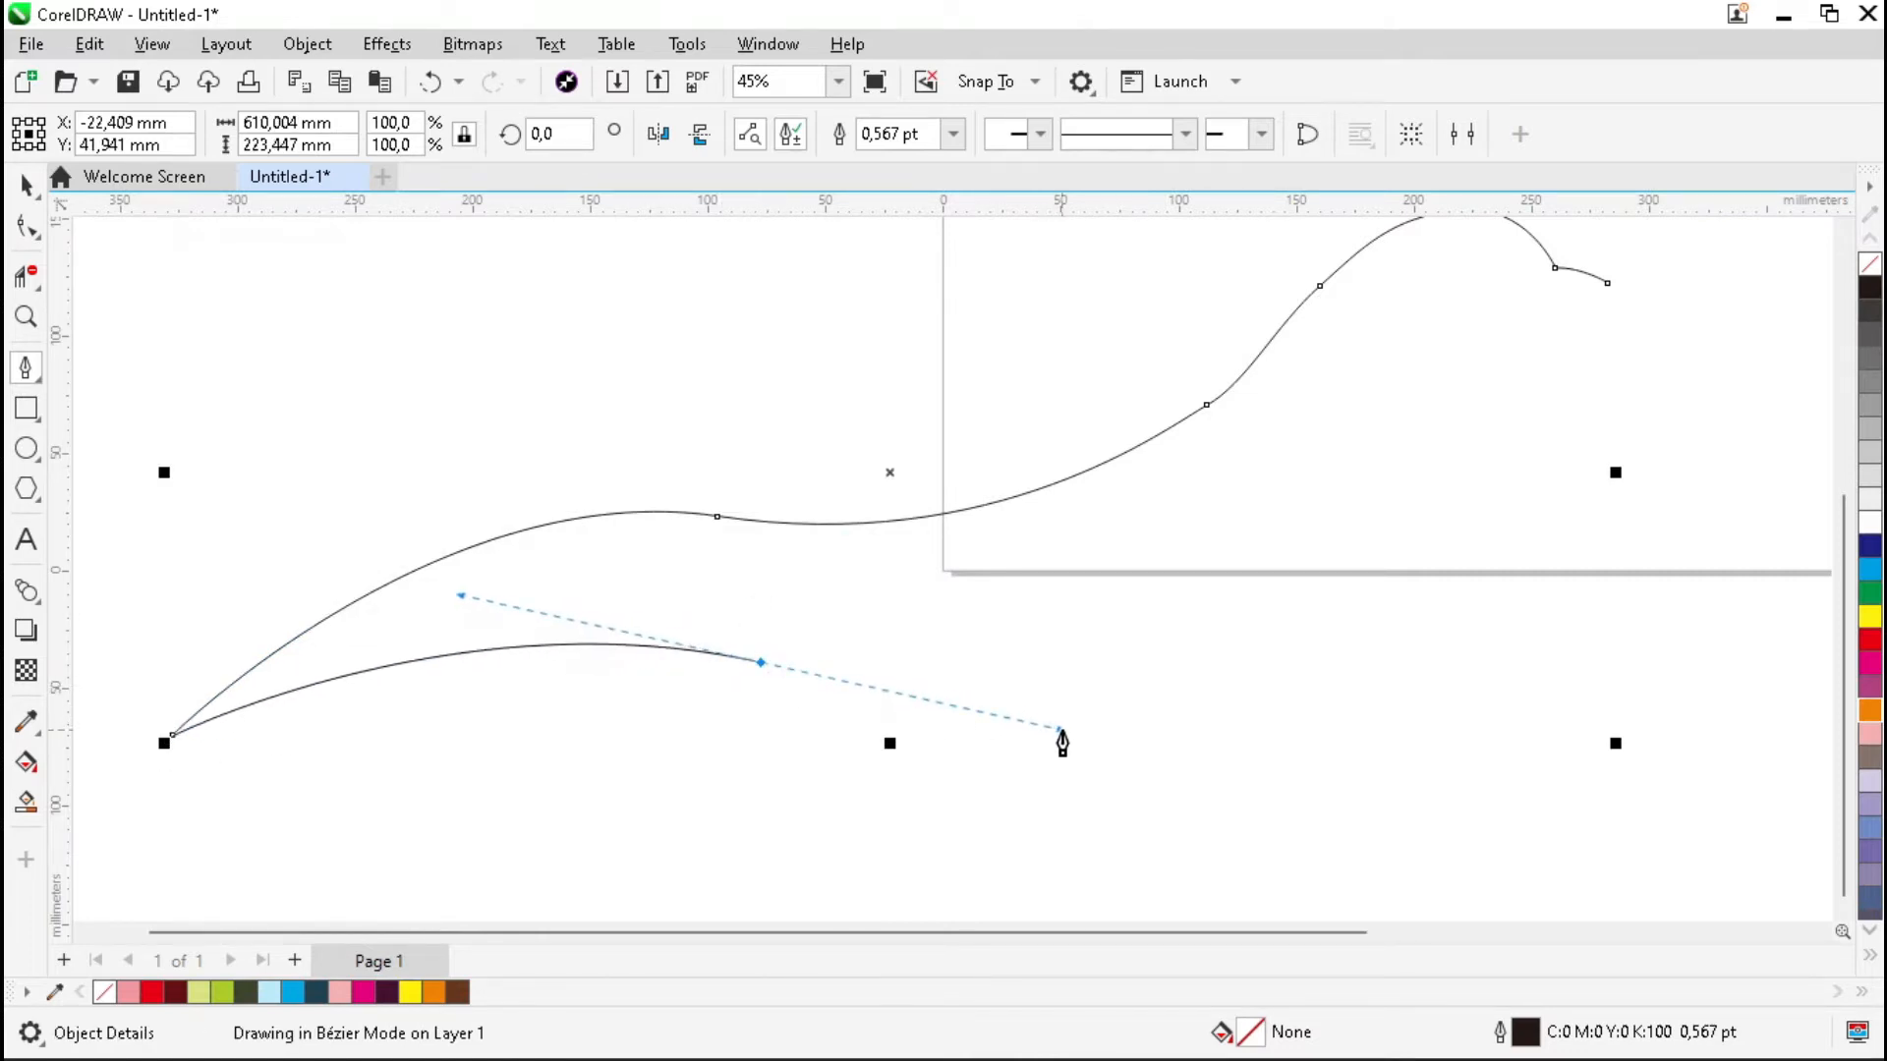
{"action": "scroll", "coordinate": [864, 653], "scroll_direction": "down", "scroll_amount": 3}
{"action": "scroll", "coordinate": [1125, 650], "scroll_direction": "up", "scroll_amount": 2}
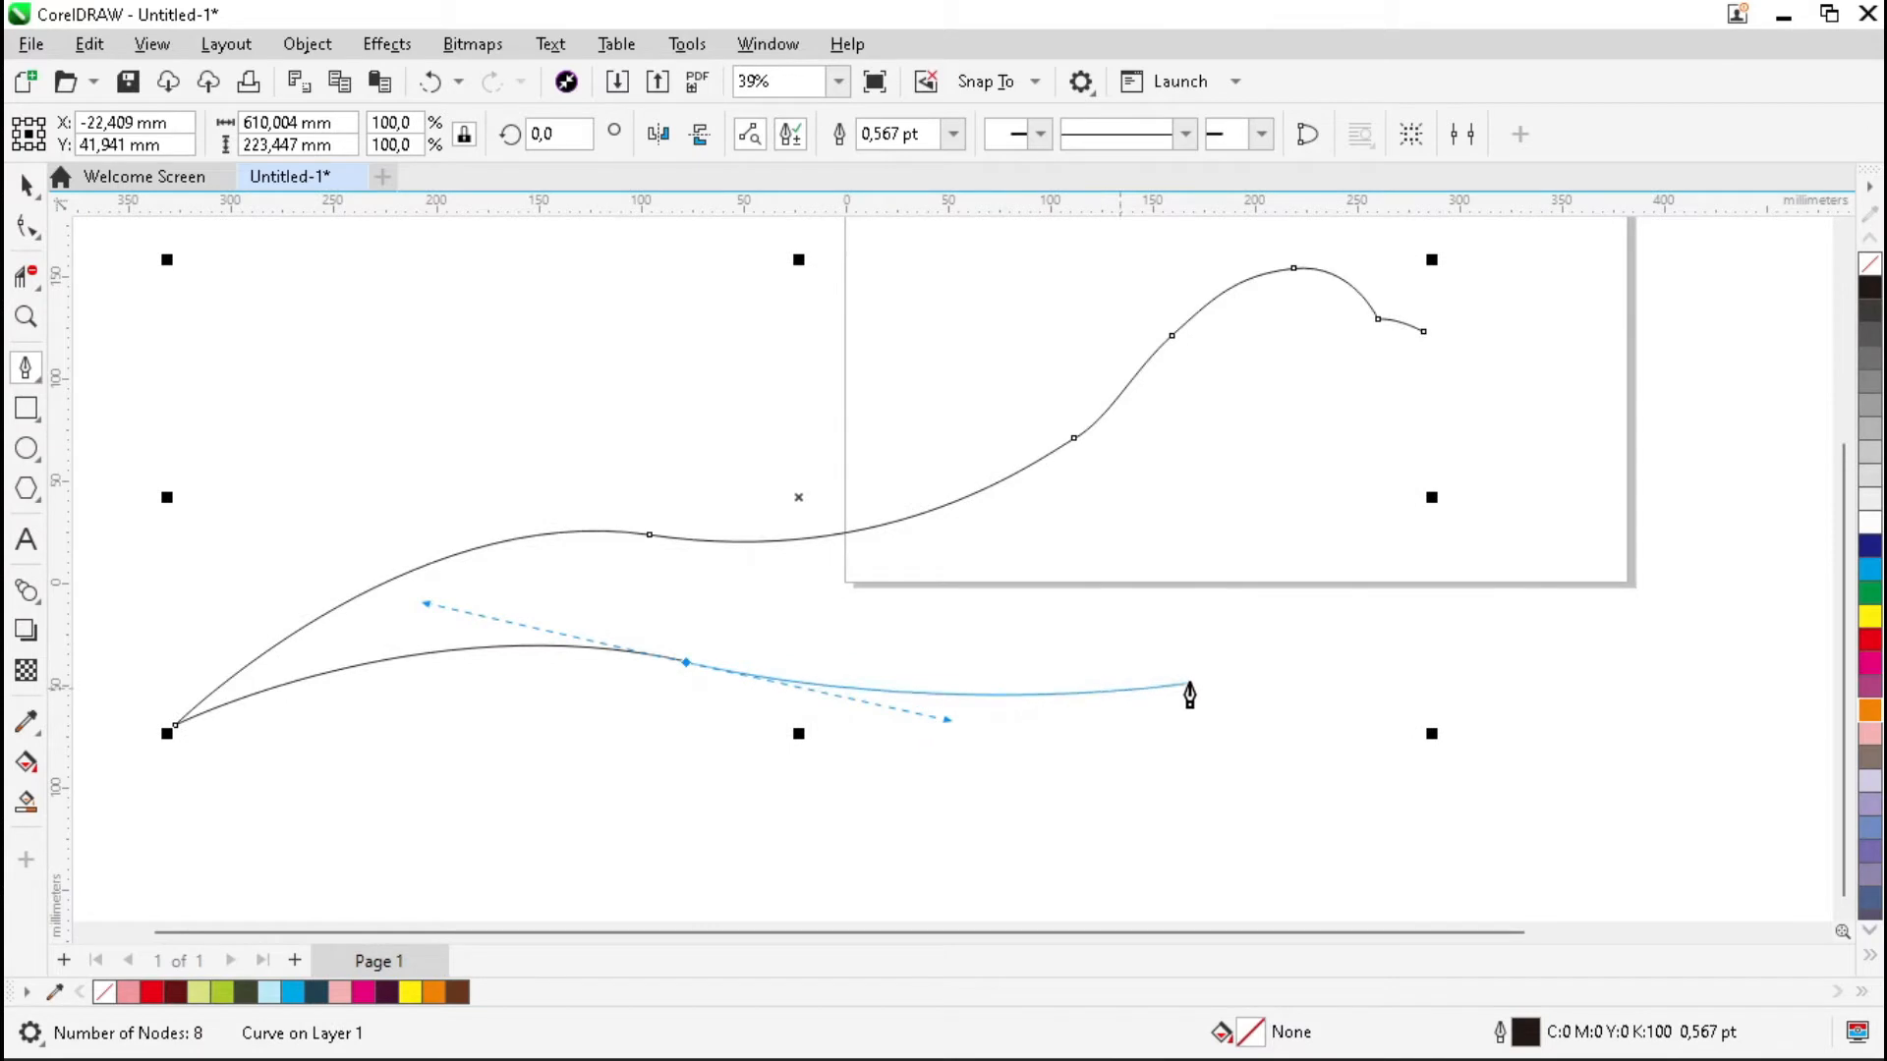
{"action": "left_click_drag", "start_coordinate": [1170, 687], "coordinate": [1307, 633]}
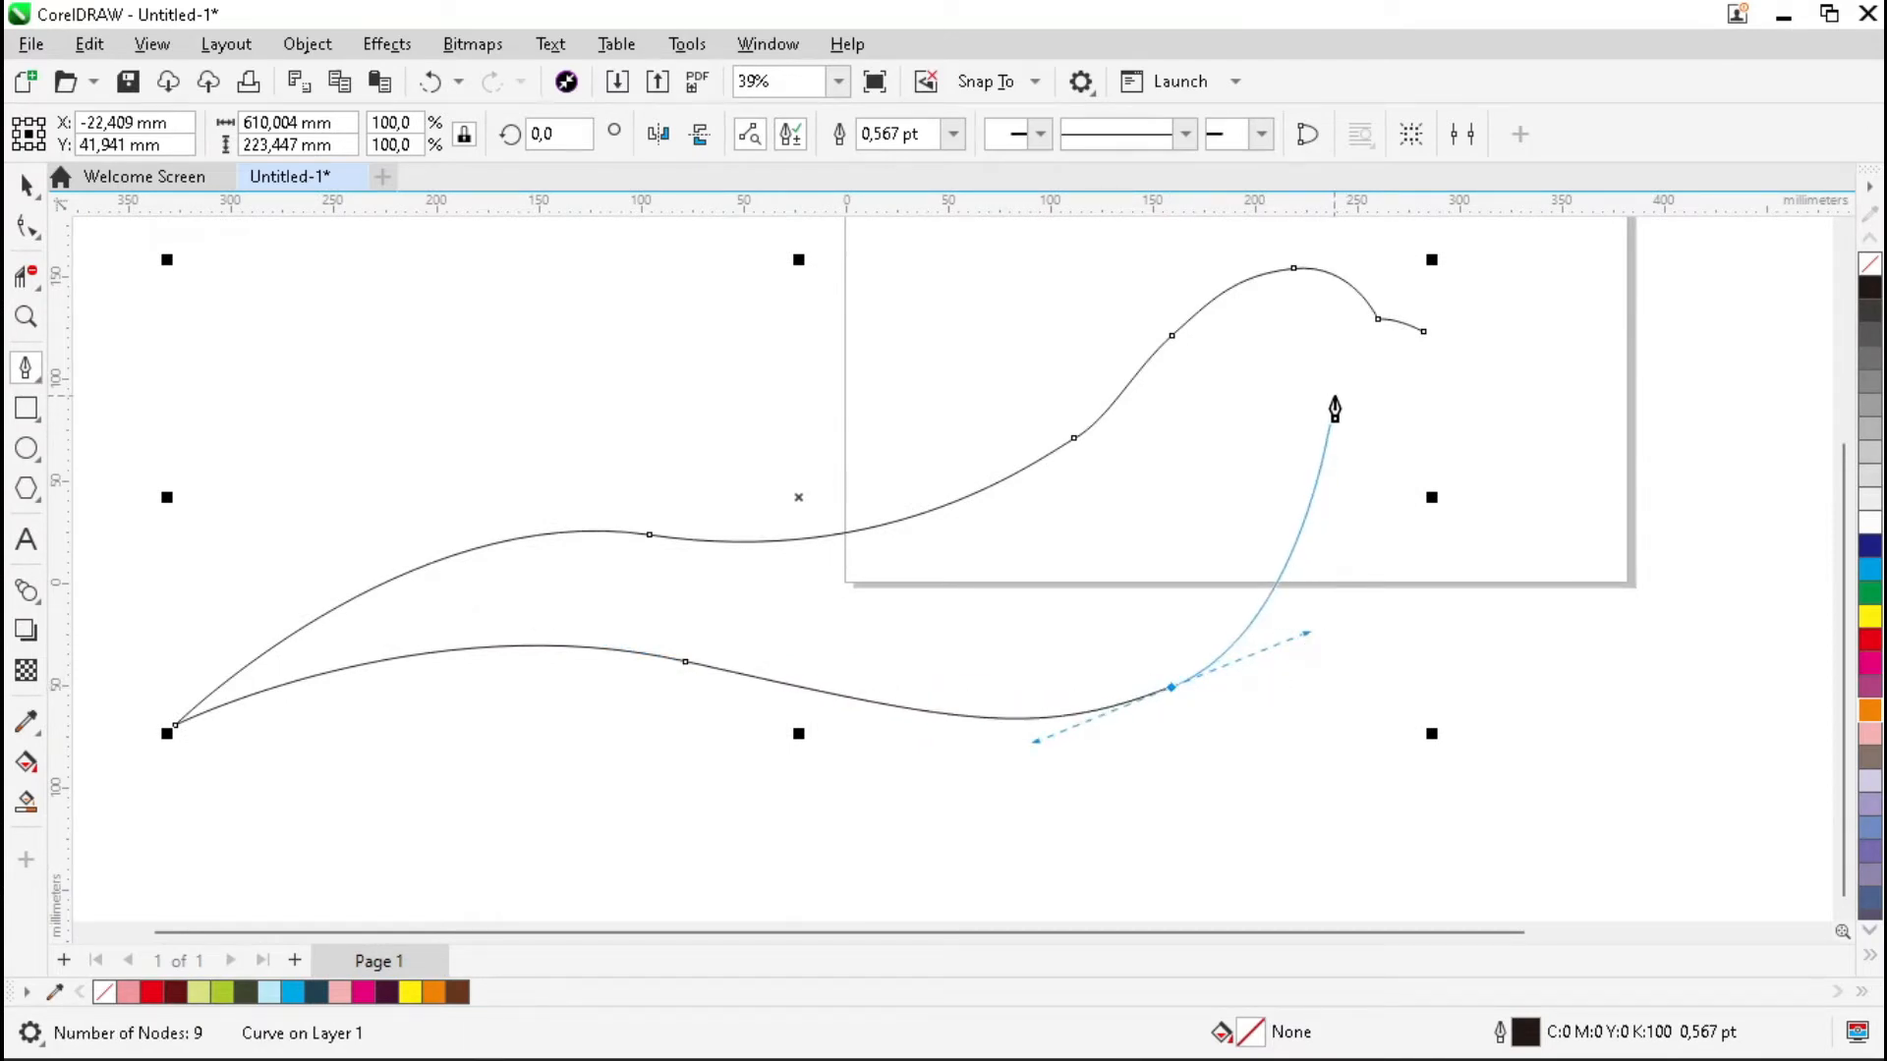
Curve the outline up the breast to the throat and close it at the beak tip
{"action": "scroll", "coordinate": [1334, 408], "scroll_direction": "up", "scroll_amount": 3}
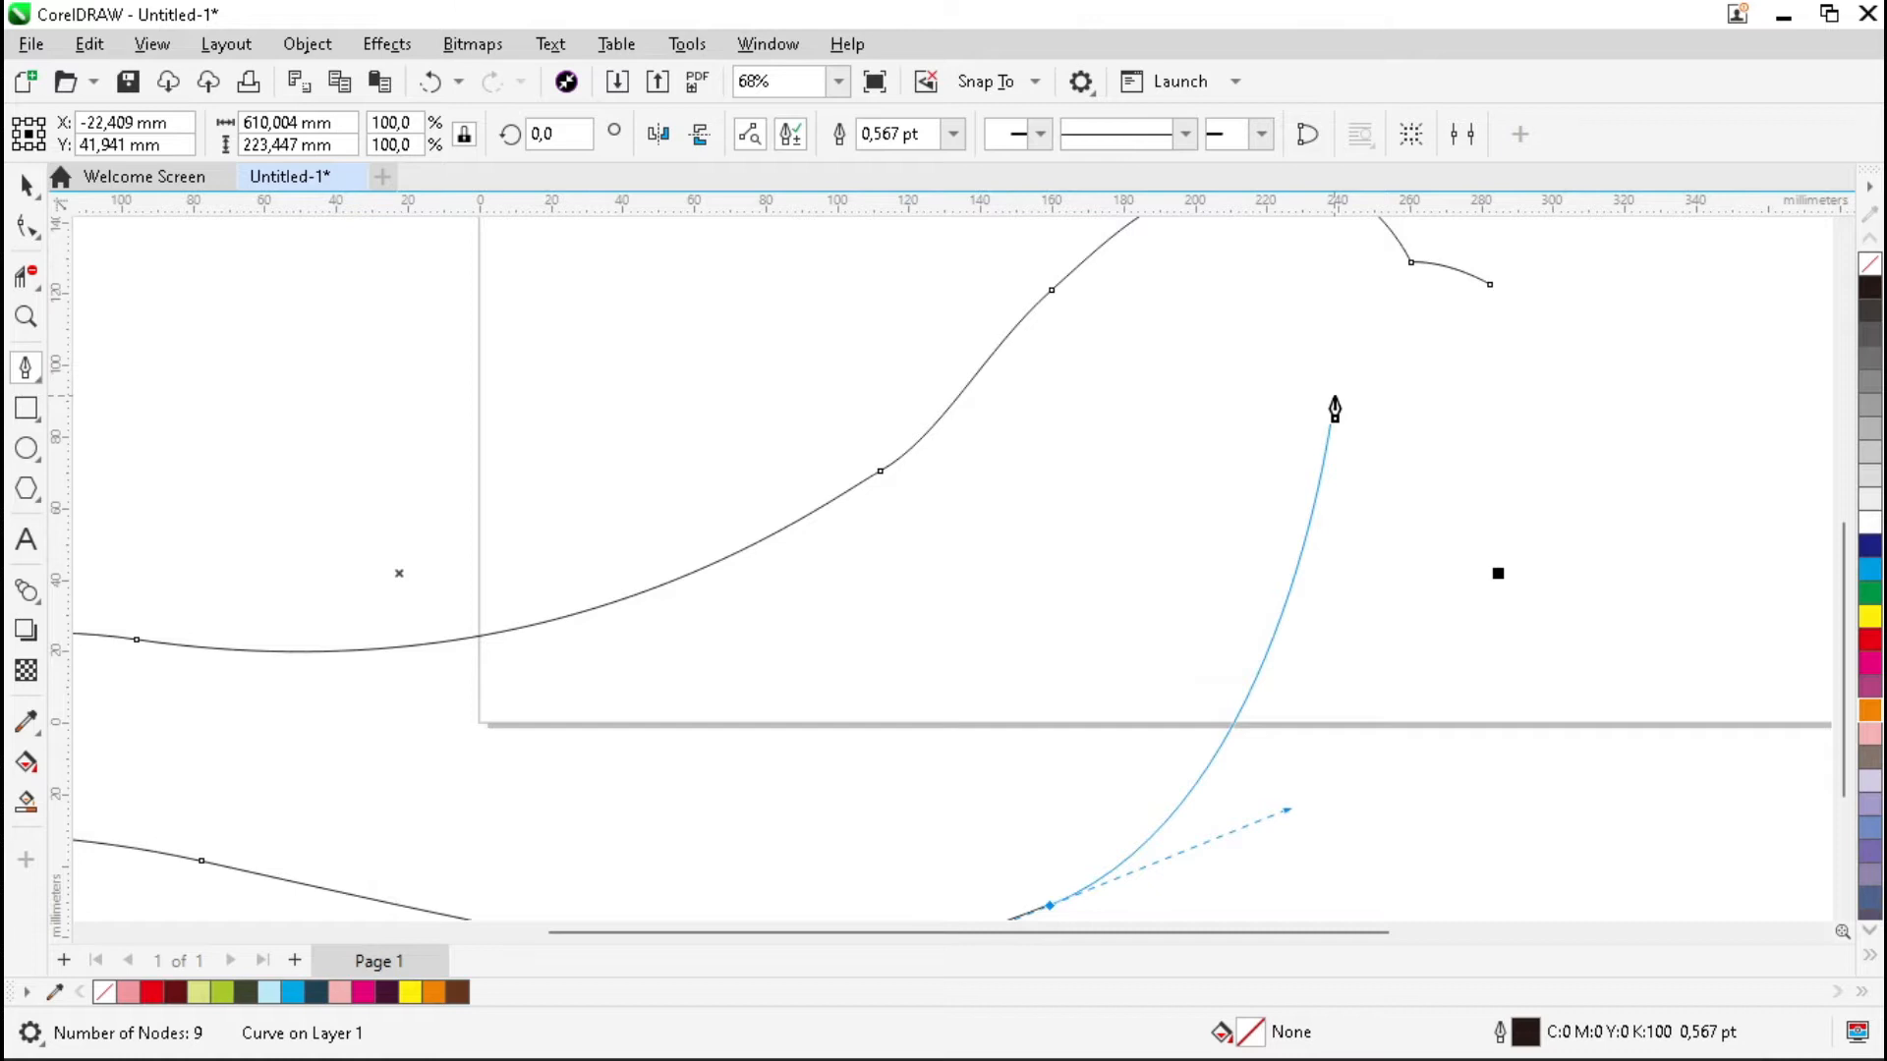
{"action": "left_click", "coordinate": [1333, 396]}
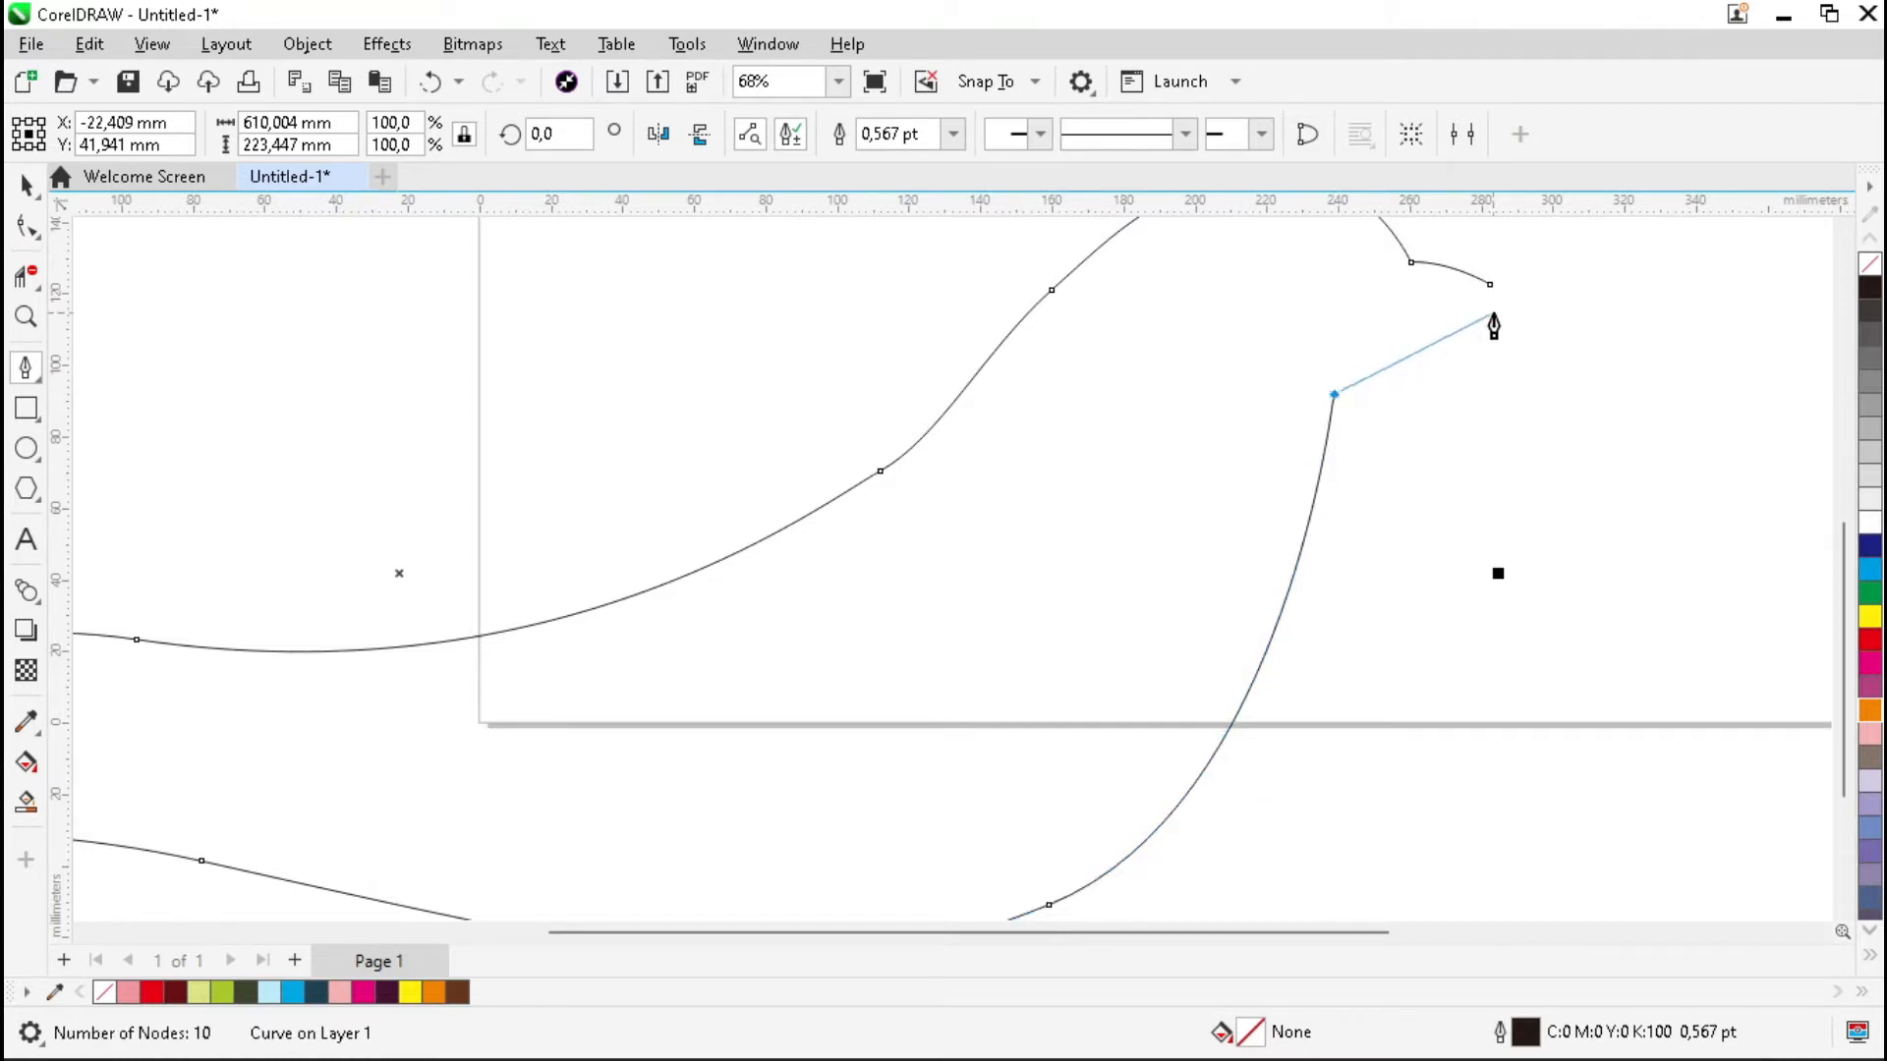
{"action": "left_click_drag", "start_coordinate": [1491, 285], "coordinate": [1331, 324]}
{"action": "scroll", "coordinate": [589, 396], "scroll_direction": "down", "scroll_amount": 2}
{"action": "scroll", "coordinate": [981, 354], "scroll_direction": "up", "scroll_amount": 1}
{"action": "scroll", "coordinate": [993, 369], "scroll_direction": "down", "scroll_amount": 2}
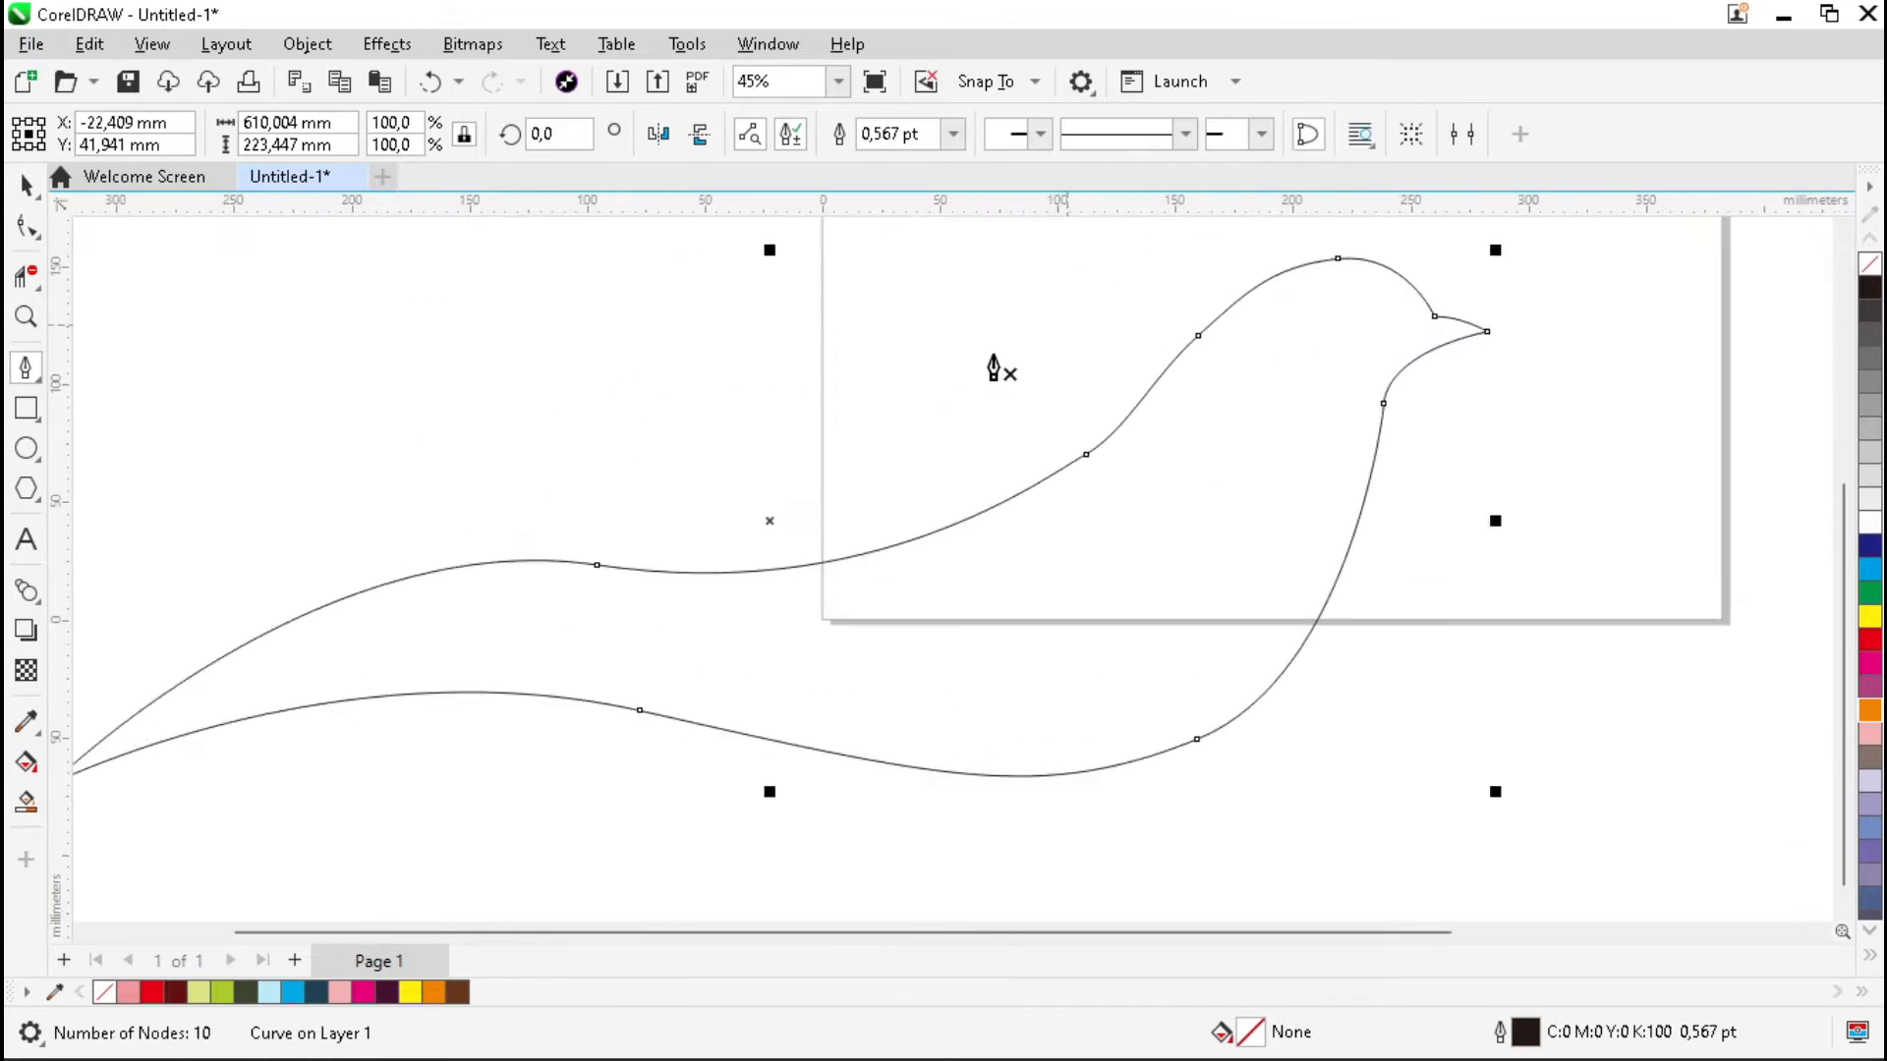
Delete the node in the middle of the bird's back, just behind the neck, to smooth the contour
{"action": "left_click", "coordinate": [26, 230]}
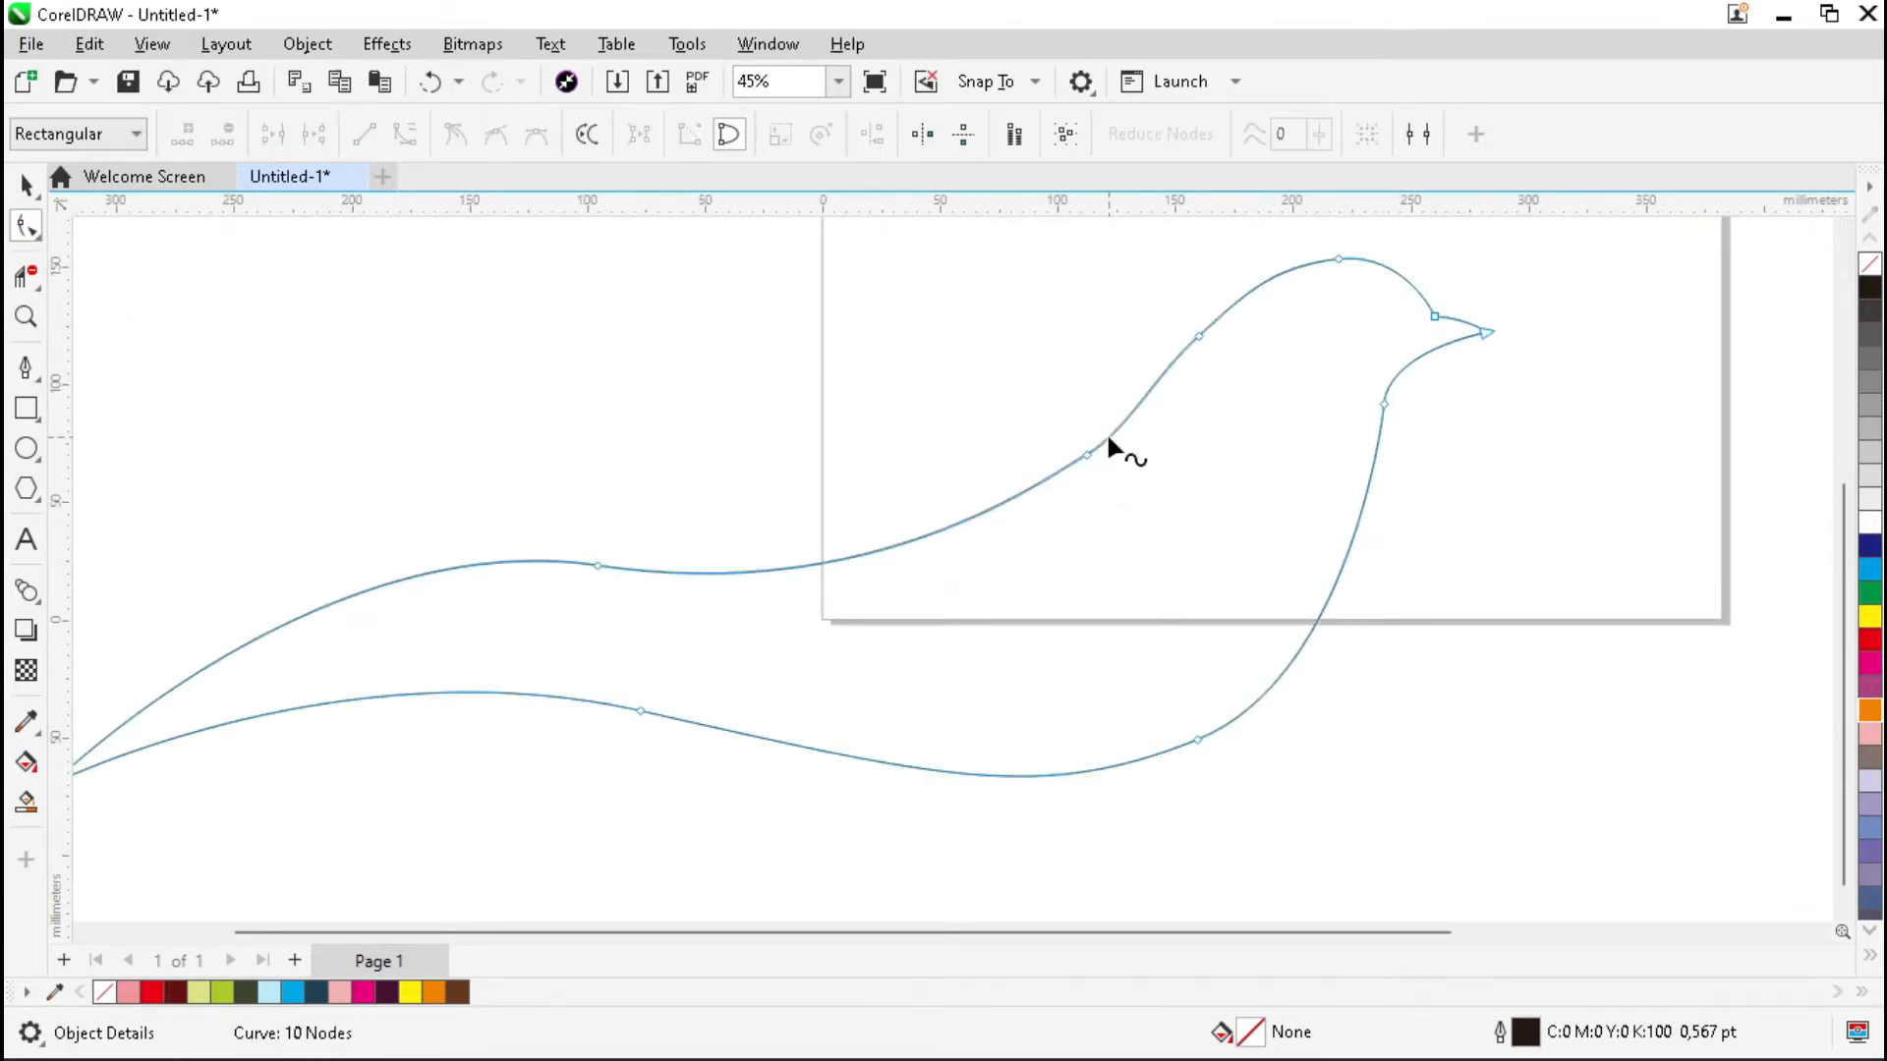
{"action": "left_click", "coordinate": [1085, 453]}
{"action": "key", "text": "Delete"}
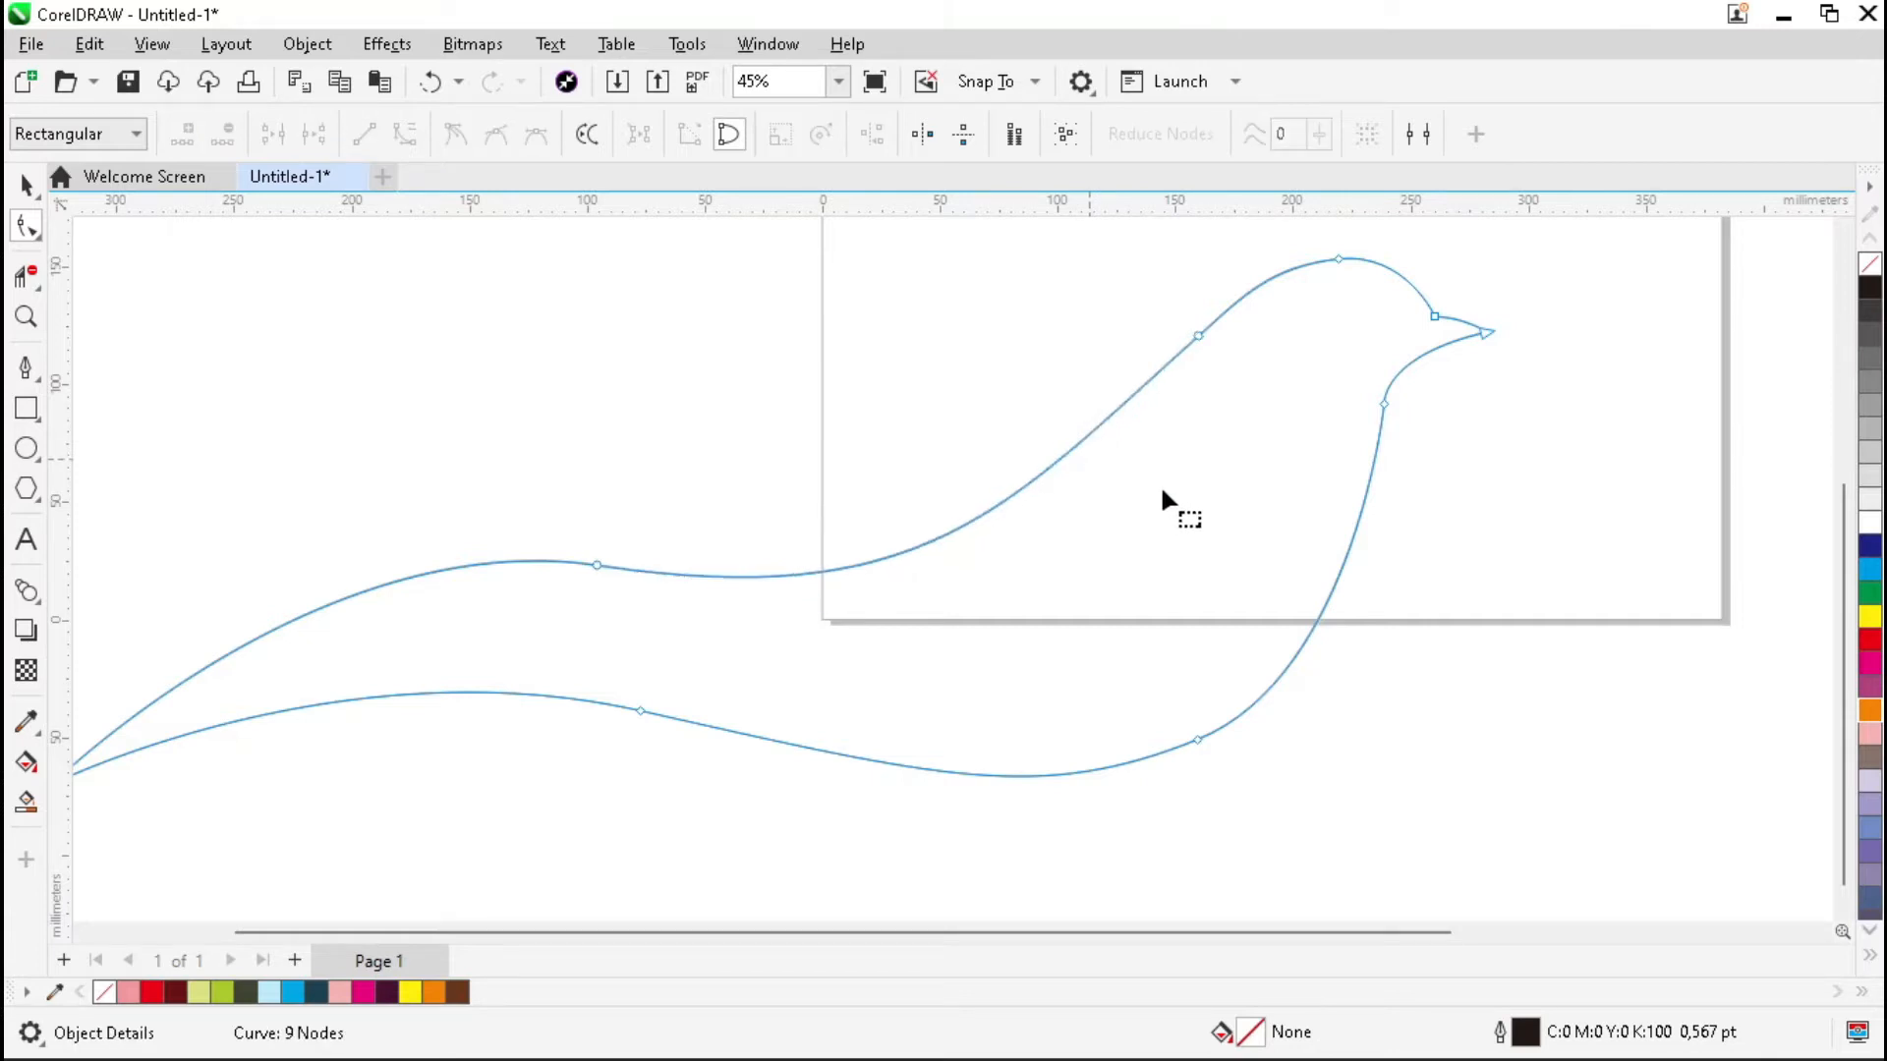
Centre the bird outline on the page and scale it down to about 216 mm wide, then deselect it
{"action": "scroll", "coordinate": [916, 457], "scroll_direction": "down", "scroll_amount": 1}
{"action": "left_click", "coordinate": [25, 184]}
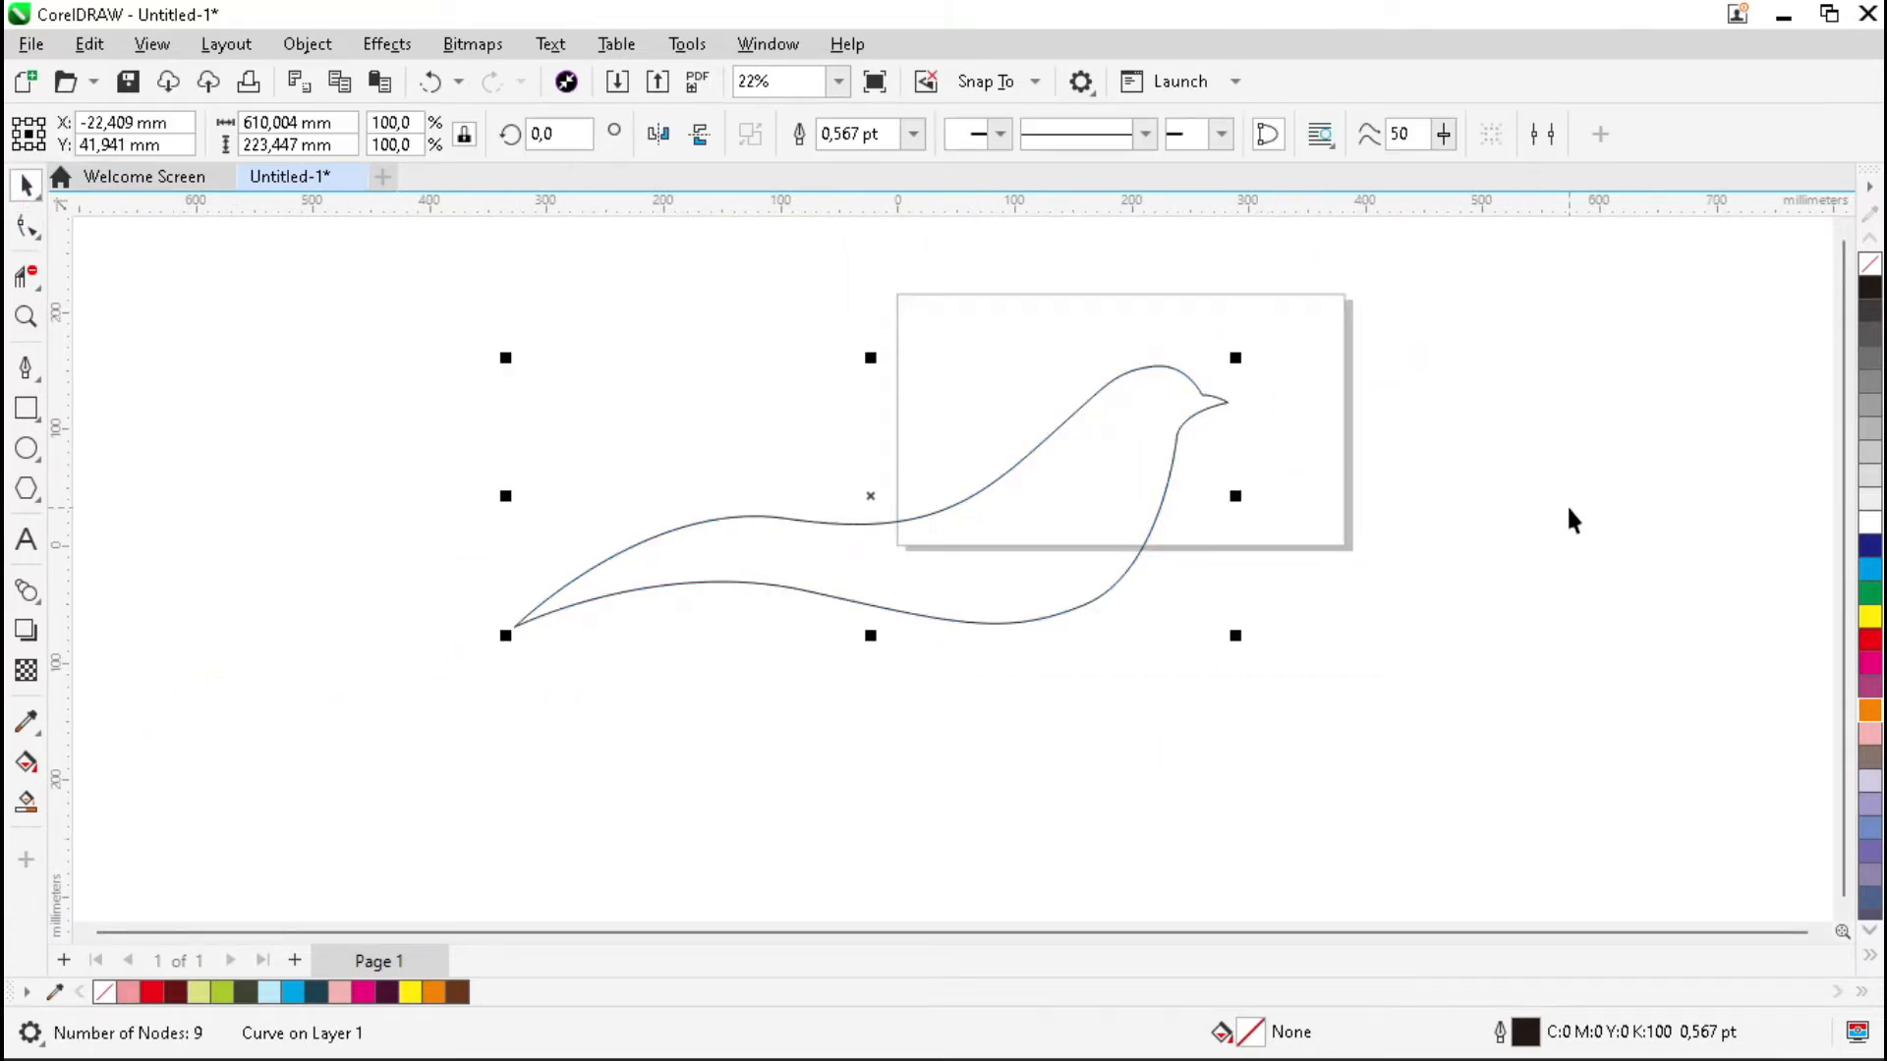
{"action": "key", "text": "p"}
{"action": "left_click_drag", "start_coordinate": [1491, 278], "coordinate": [1254, 369]}
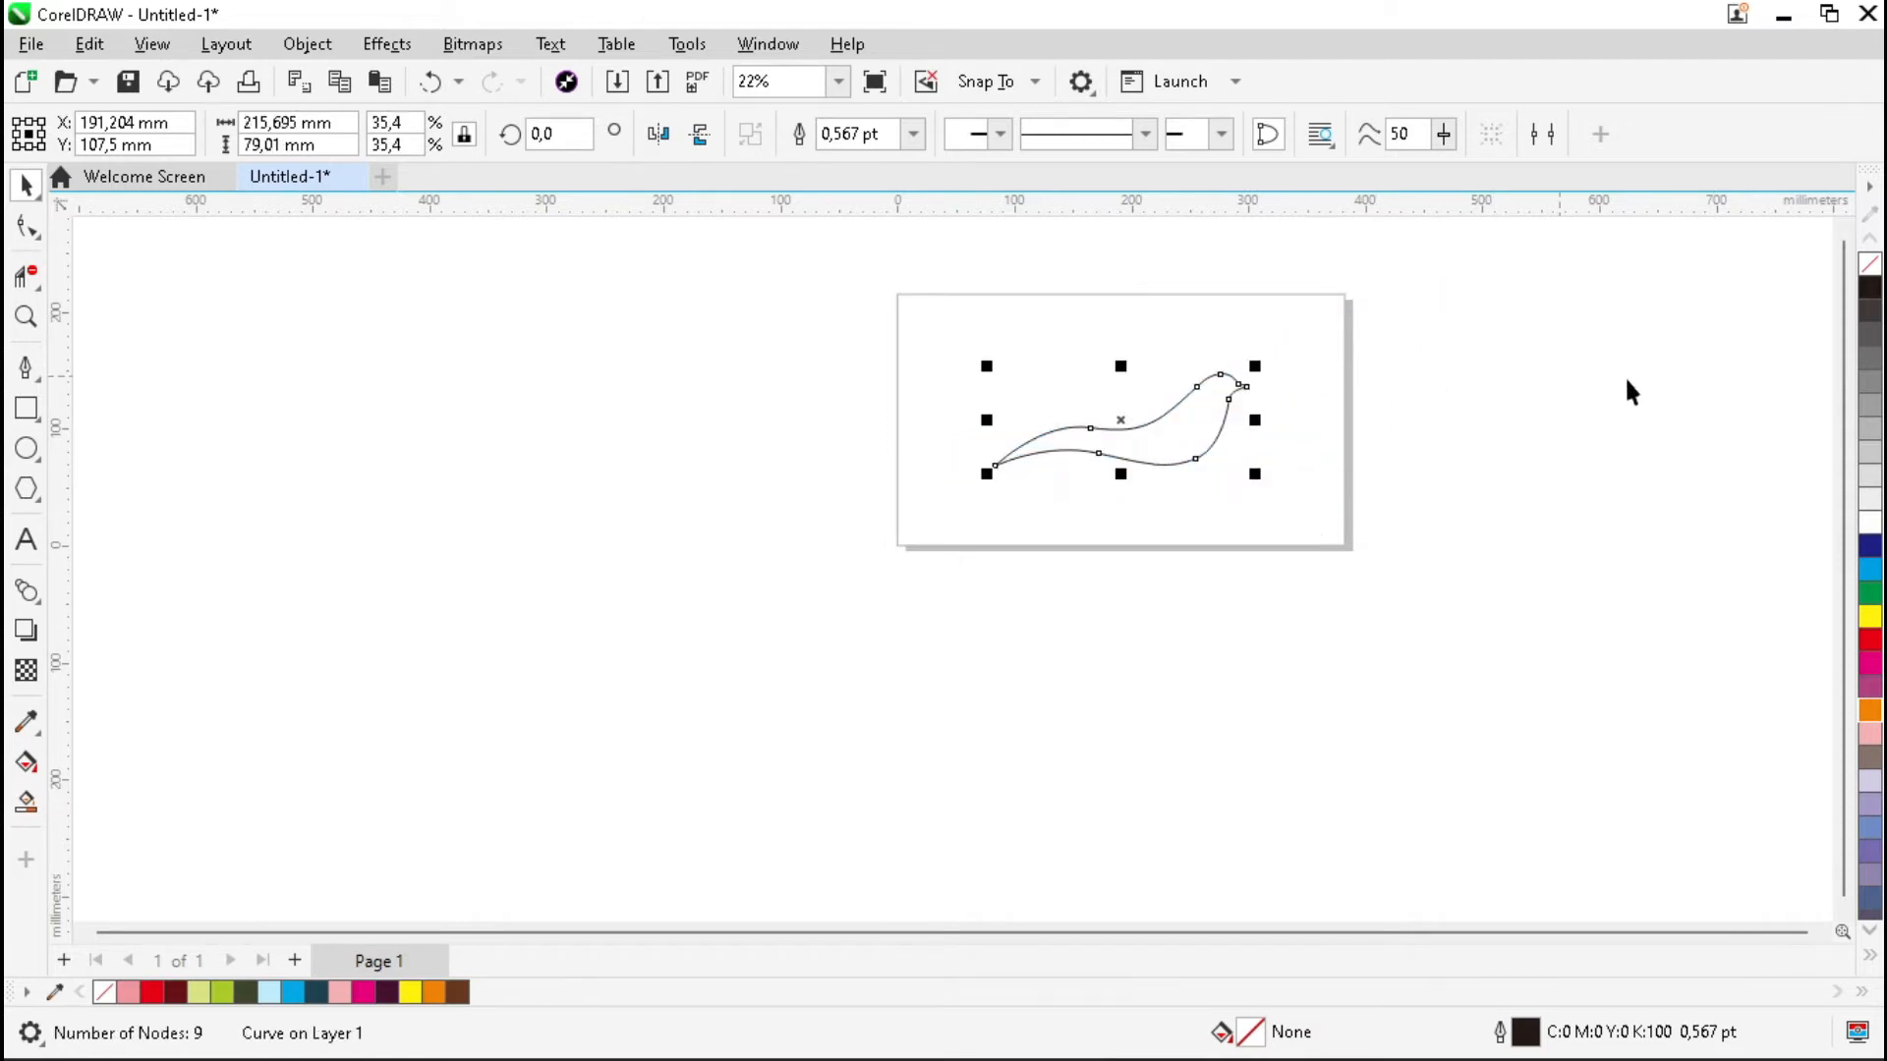
{"action": "key", "text": "F4"}
{"action": "left_click", "coordinate": [881, 456]}
{"action": "scroll", "coordinate": [581, 501], "scroll_direction": "down", "scroll_amount": 2}
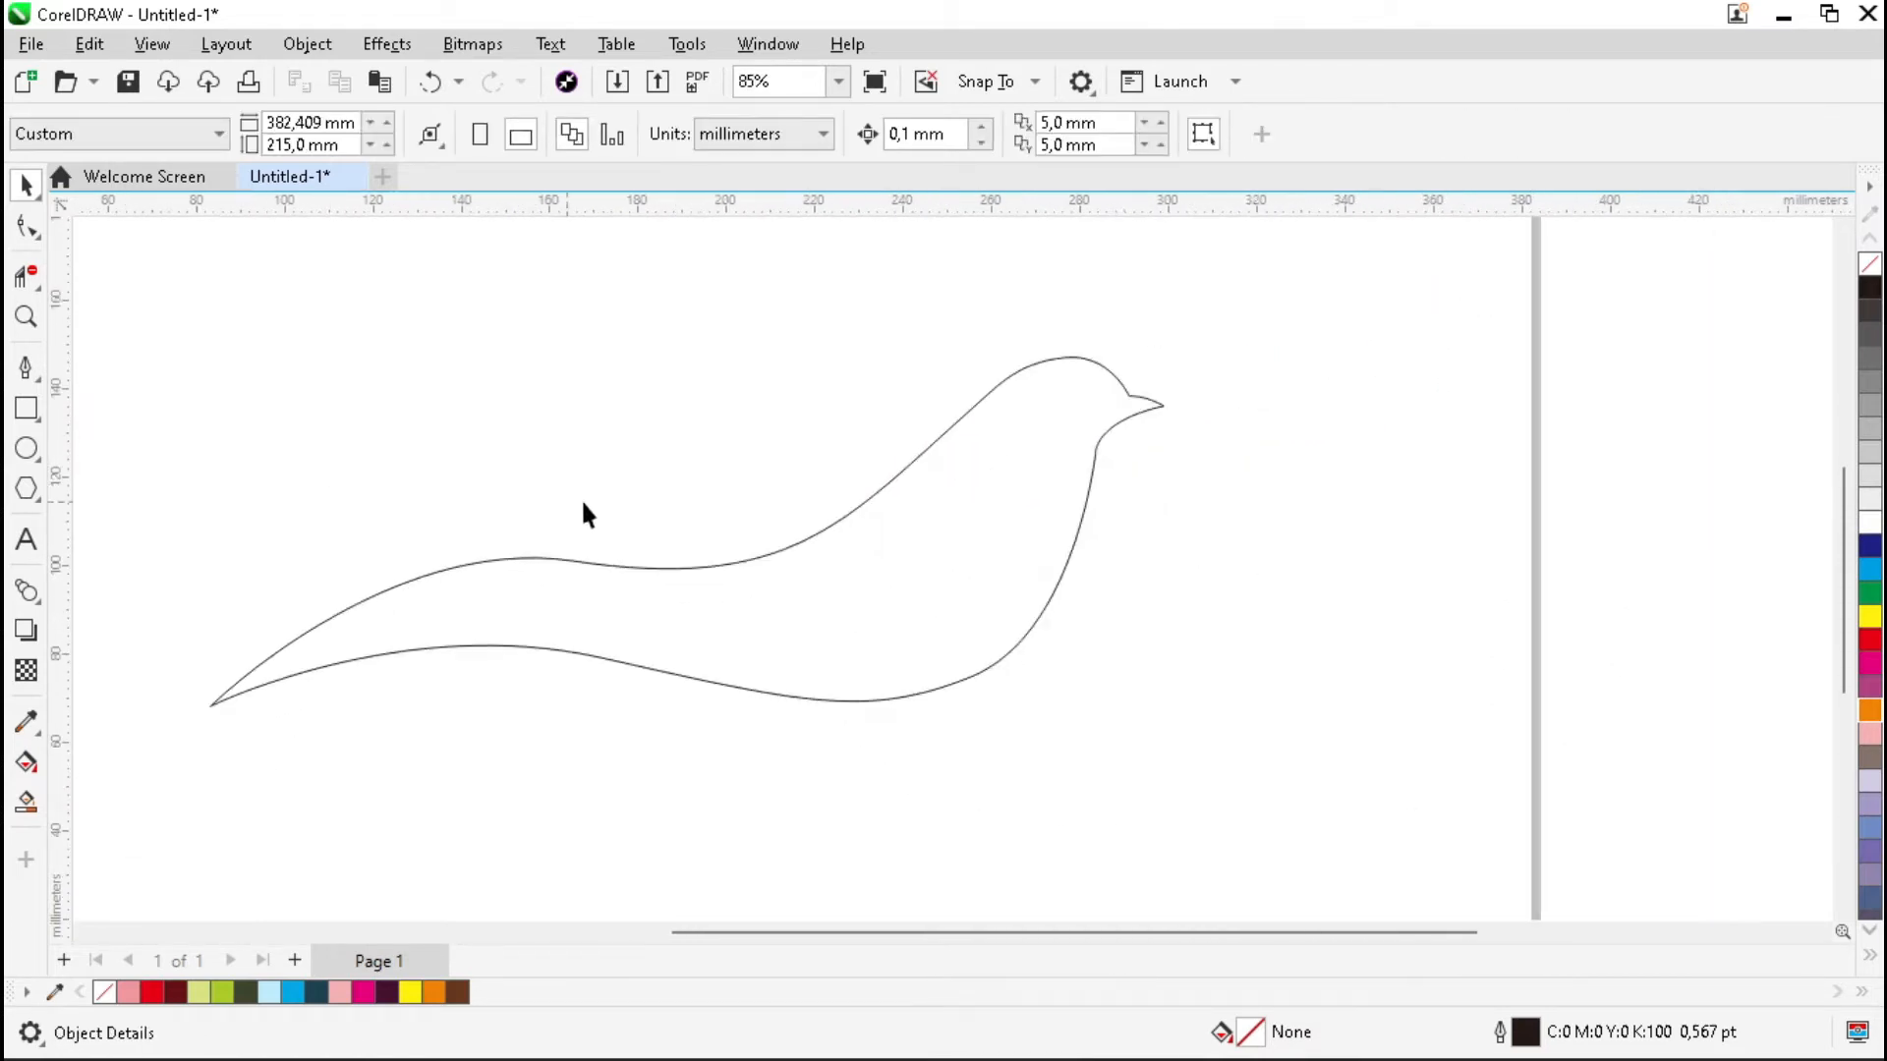
{"action": "scroll", "coordinate": [1084, 536], "scroll_direction": "down", "scroll_amount": 1}
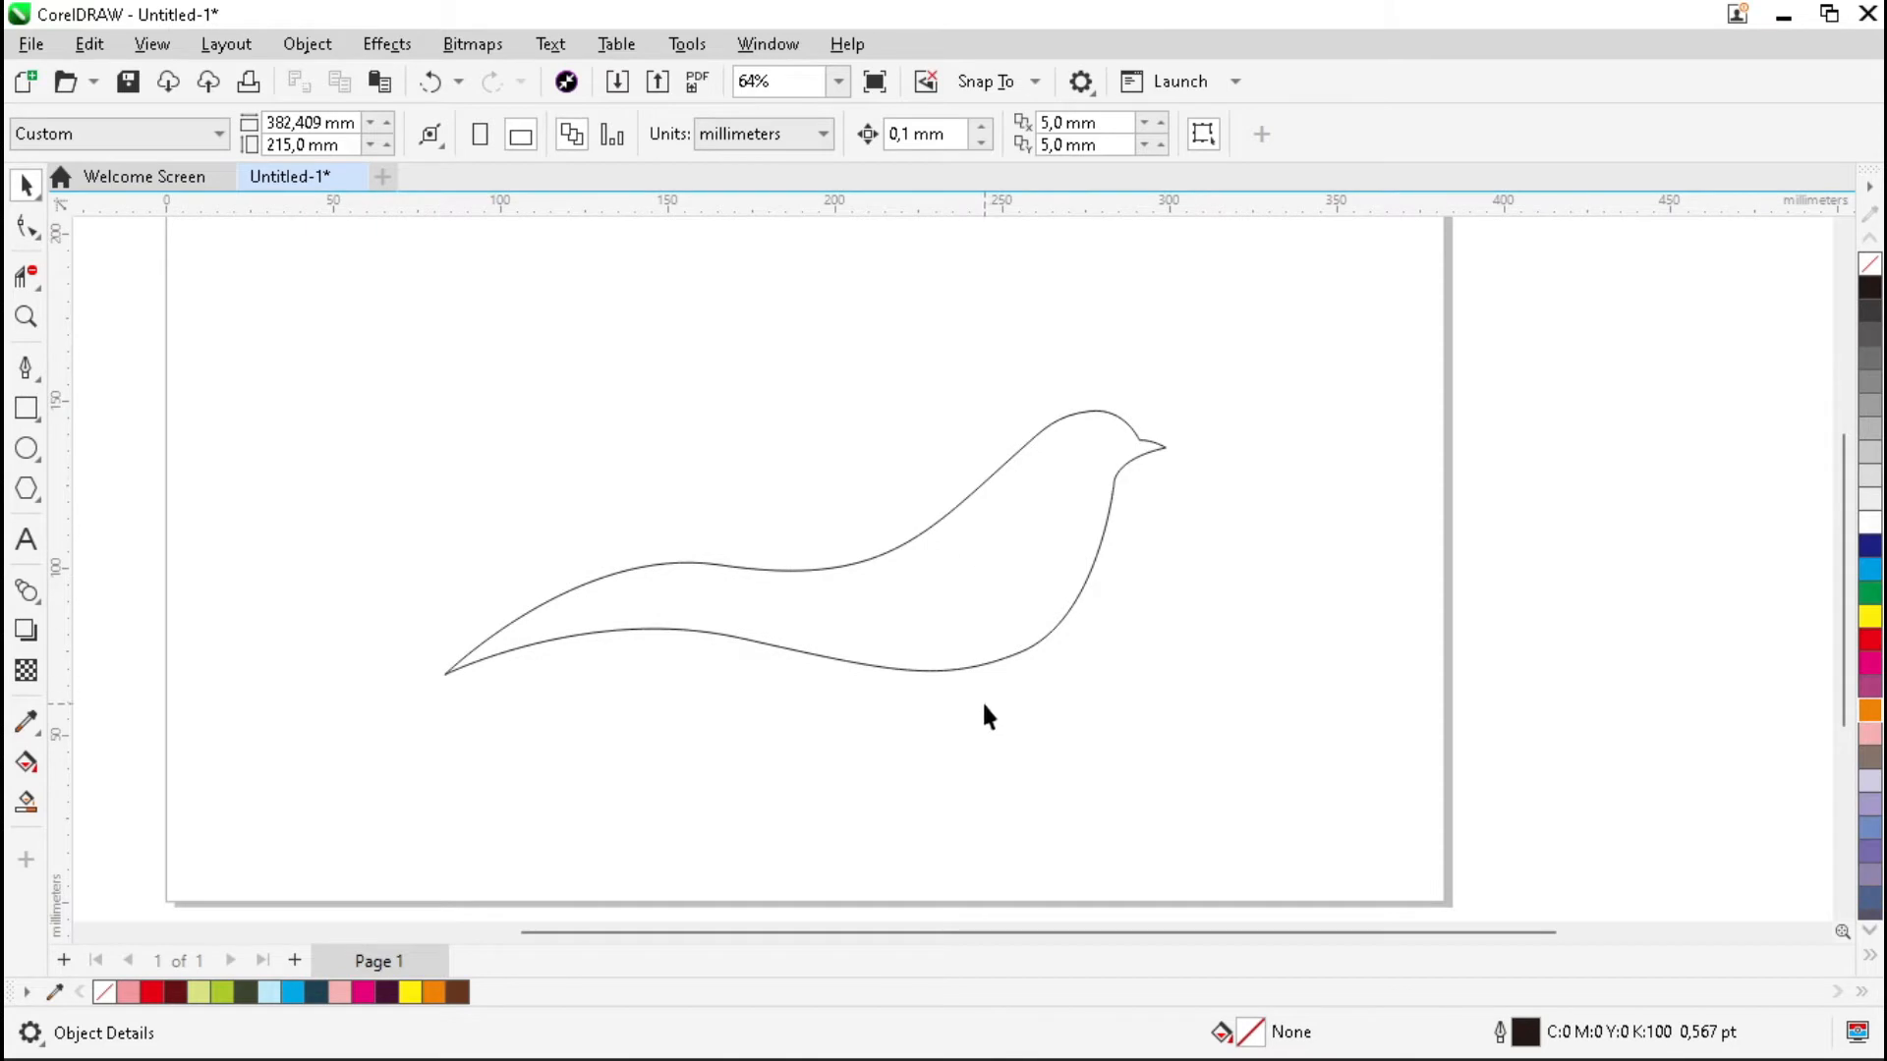
{"action": "scroll", "coordinate": [984, 706], "scroll_direction": "down", "scroll_amount": 2}
{"action": "scroll", "coordinate": [923, 452], "scroll_direction": "up", "scroll_amount": 1}
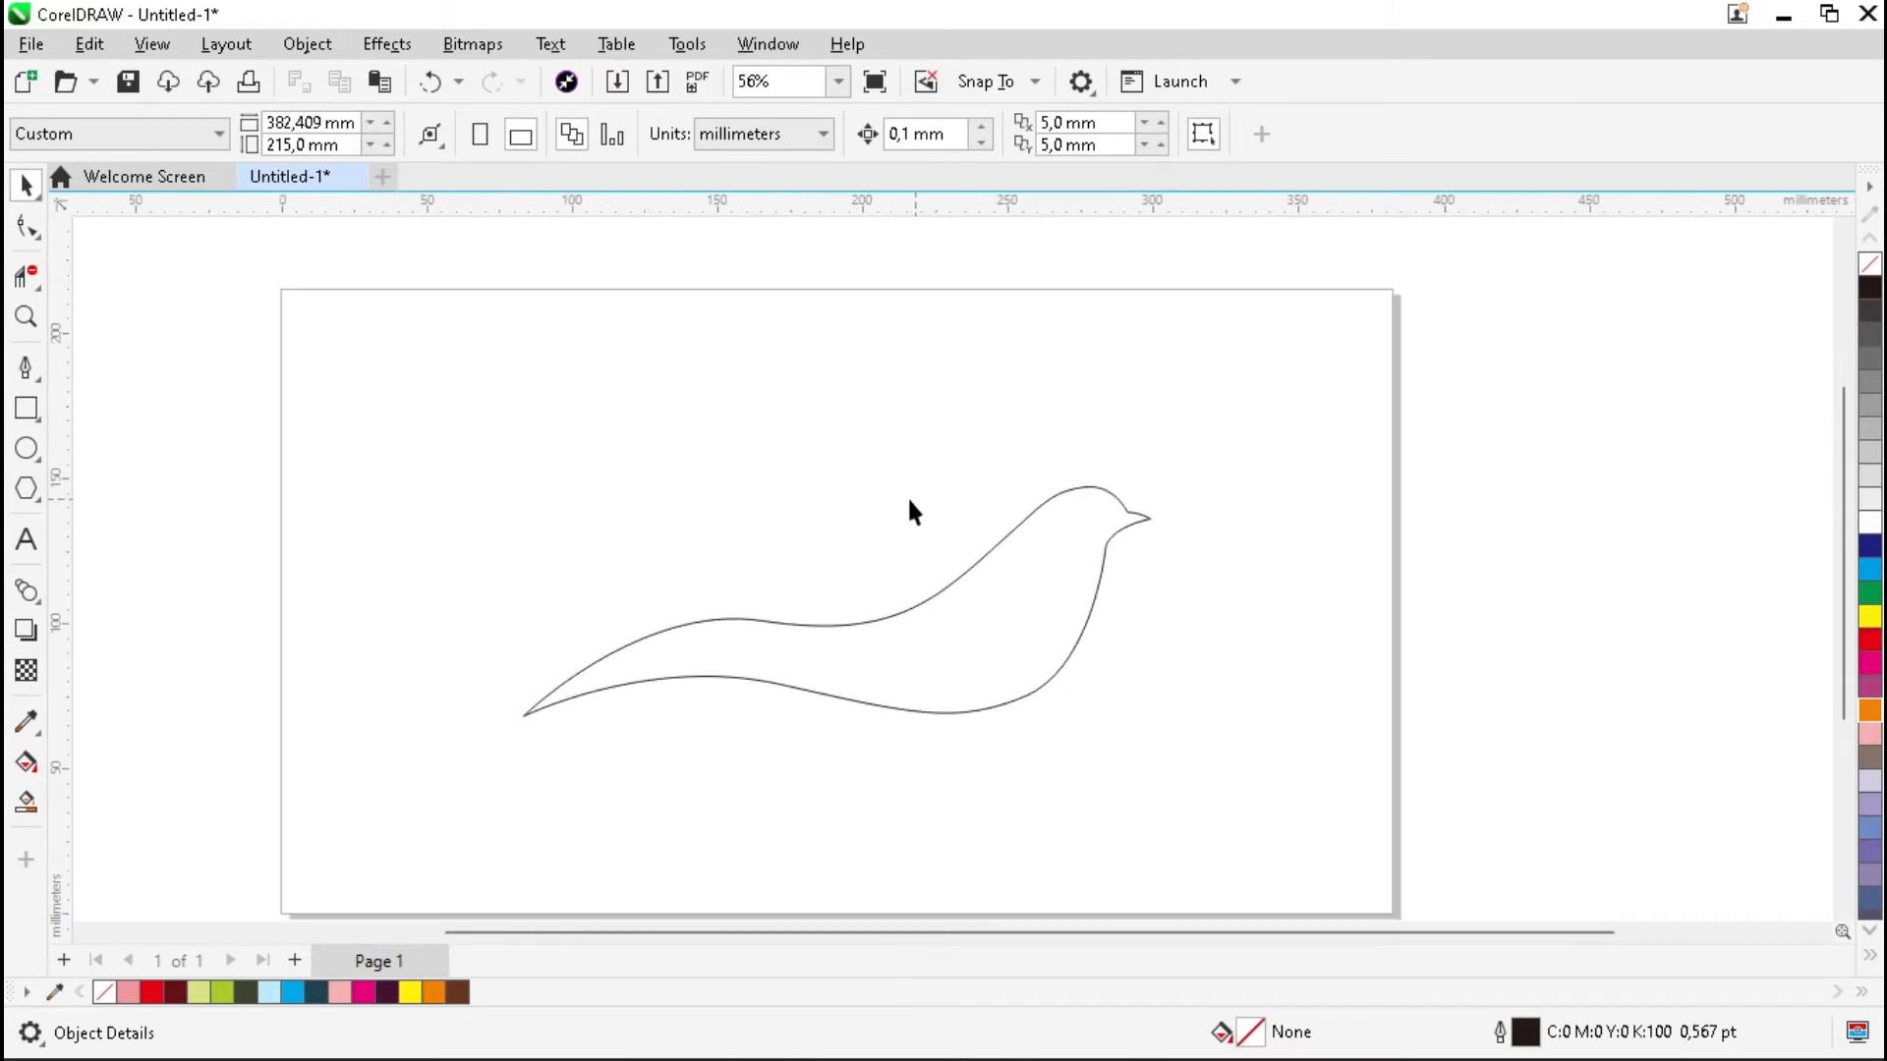
Draw a closed front wing about 160 by 170 mm, from a tip above the back, below the belly and through the breast edge
{"action": "left_click", "coordinate": [26, 367]}
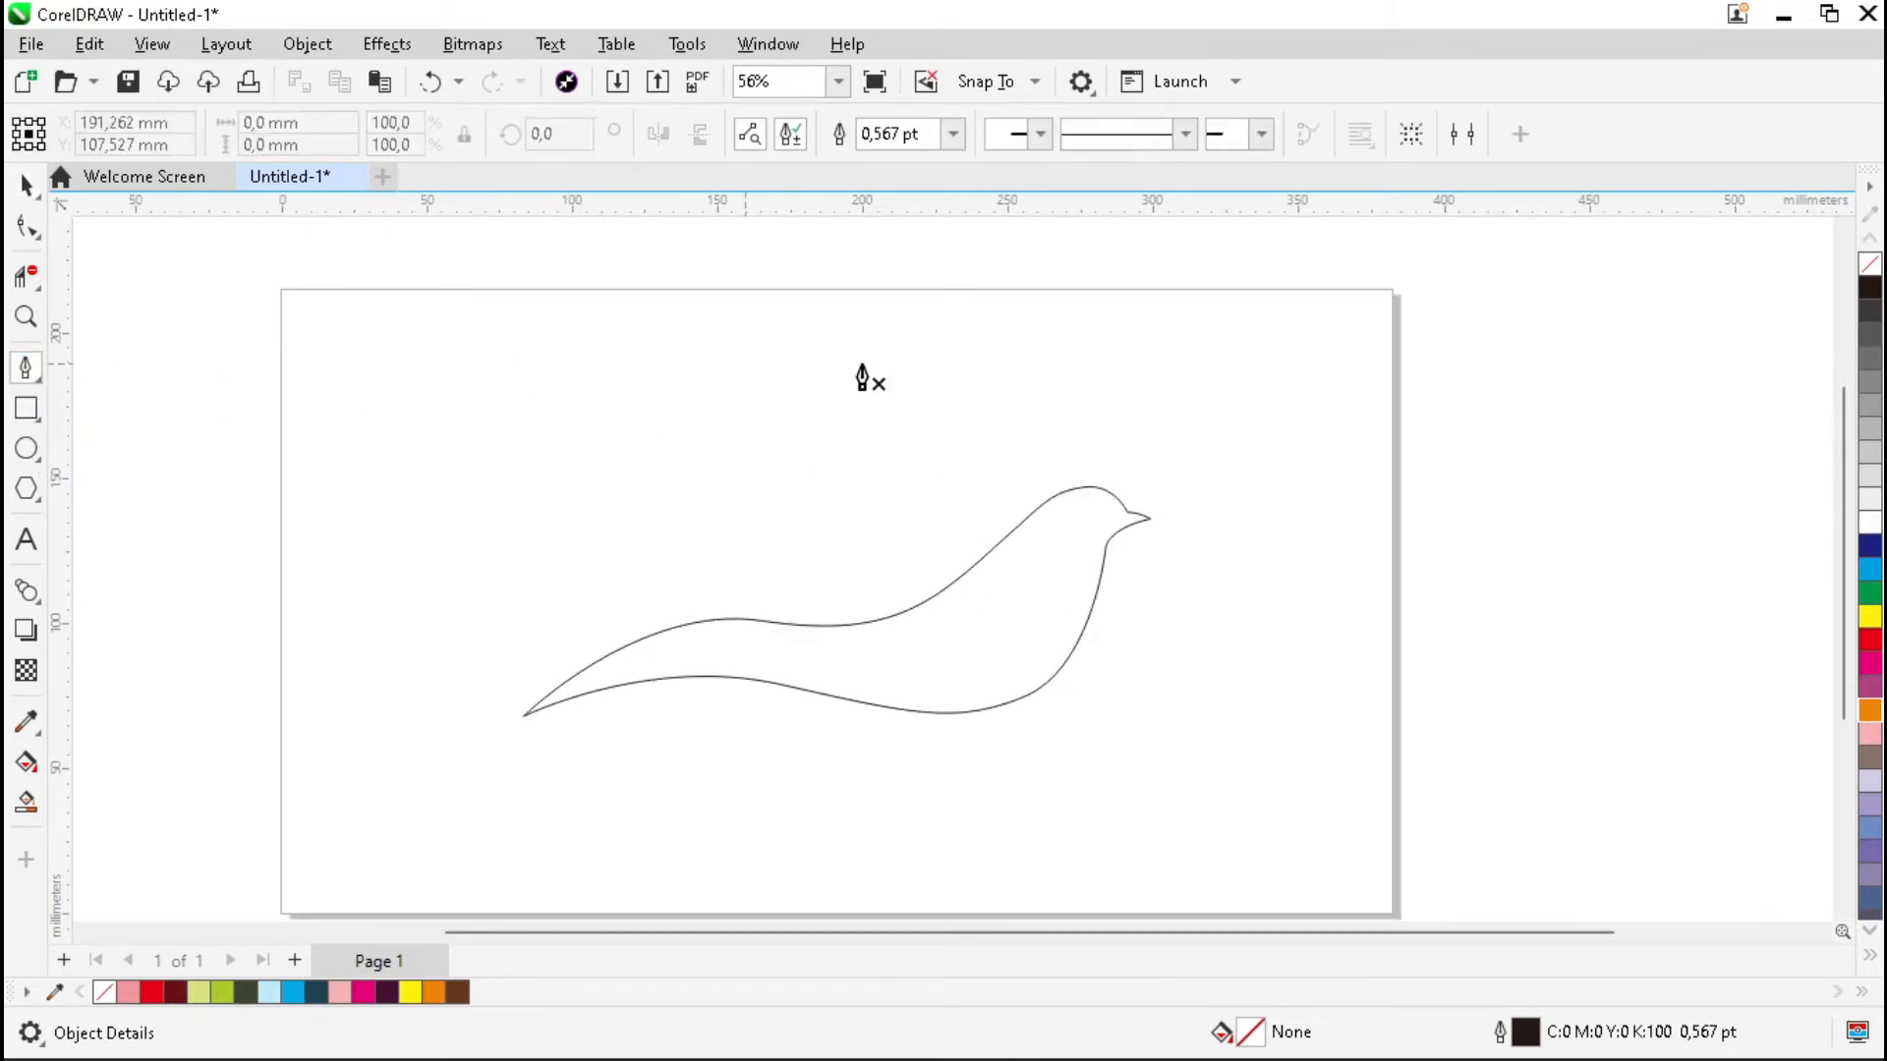
{"action": "left_click", "coordinate": [717, 308]}
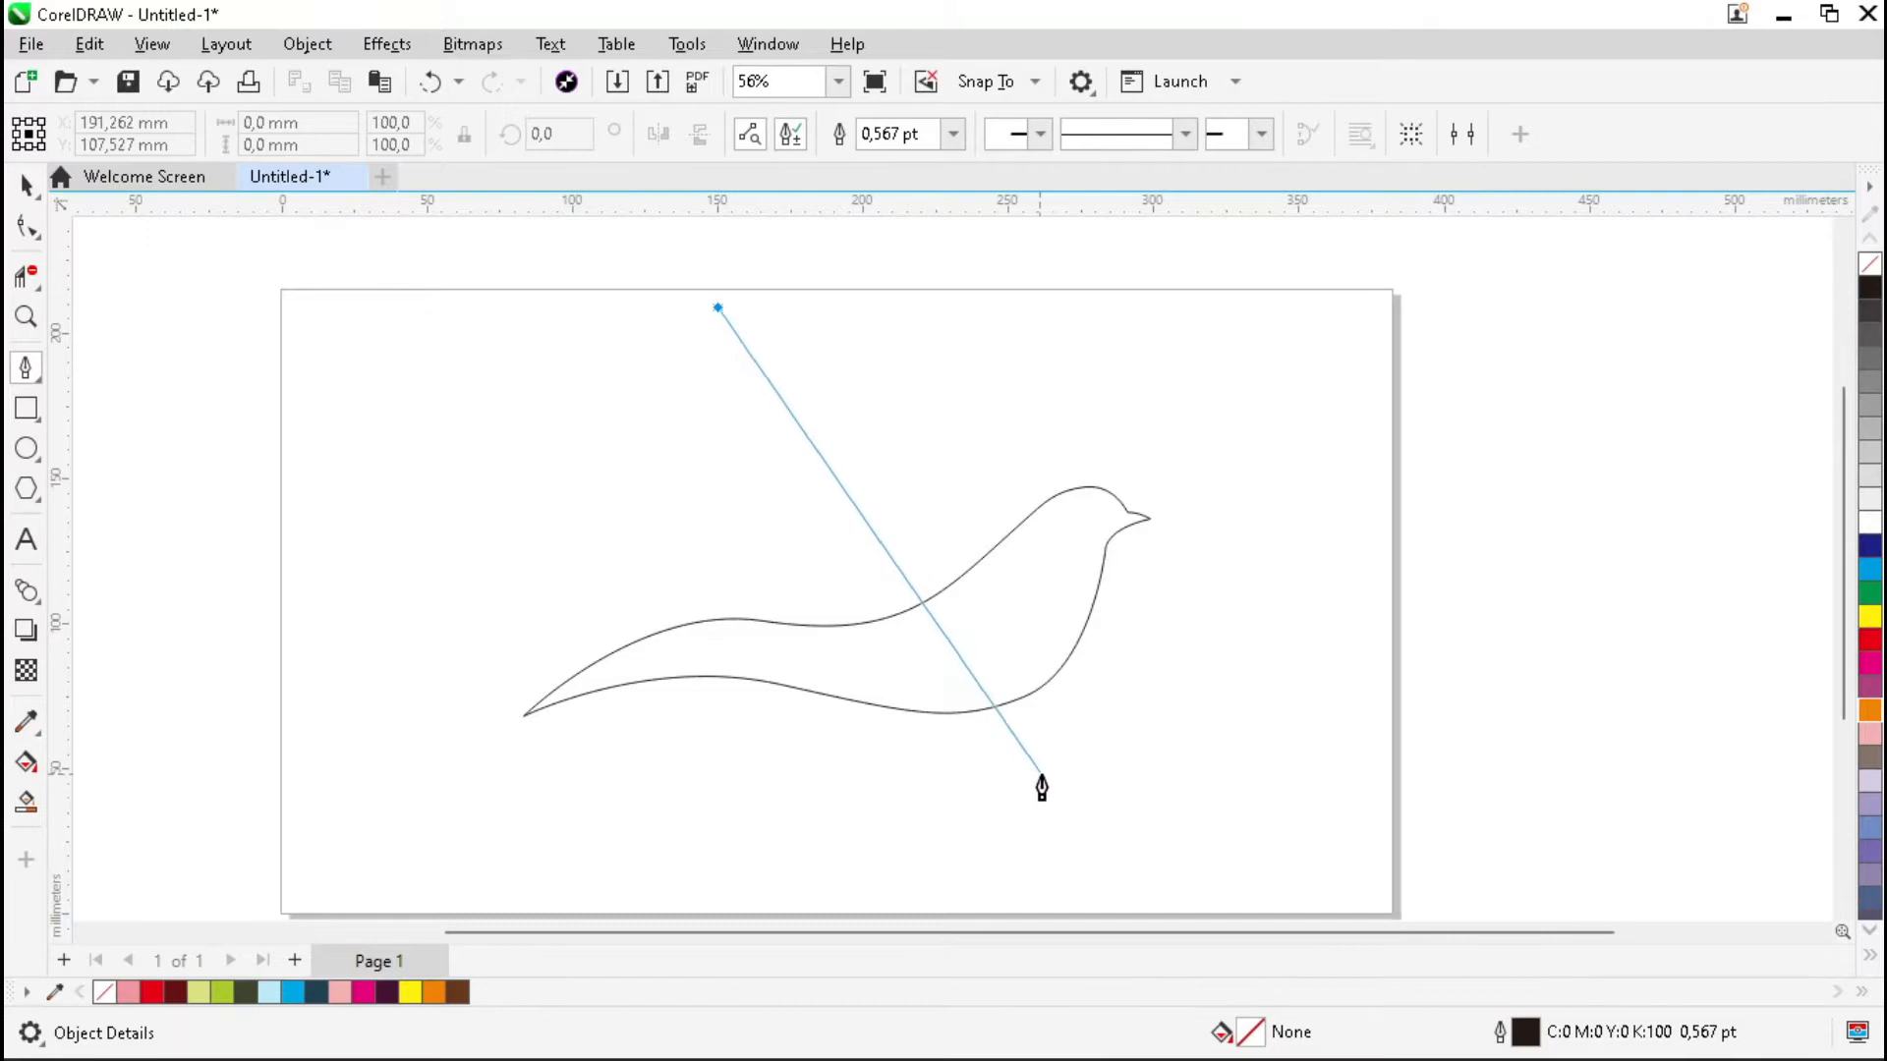
{"action": "left_click_drag", "start_coordinate": [1012, 777], "coordinate": [1338, 879]}
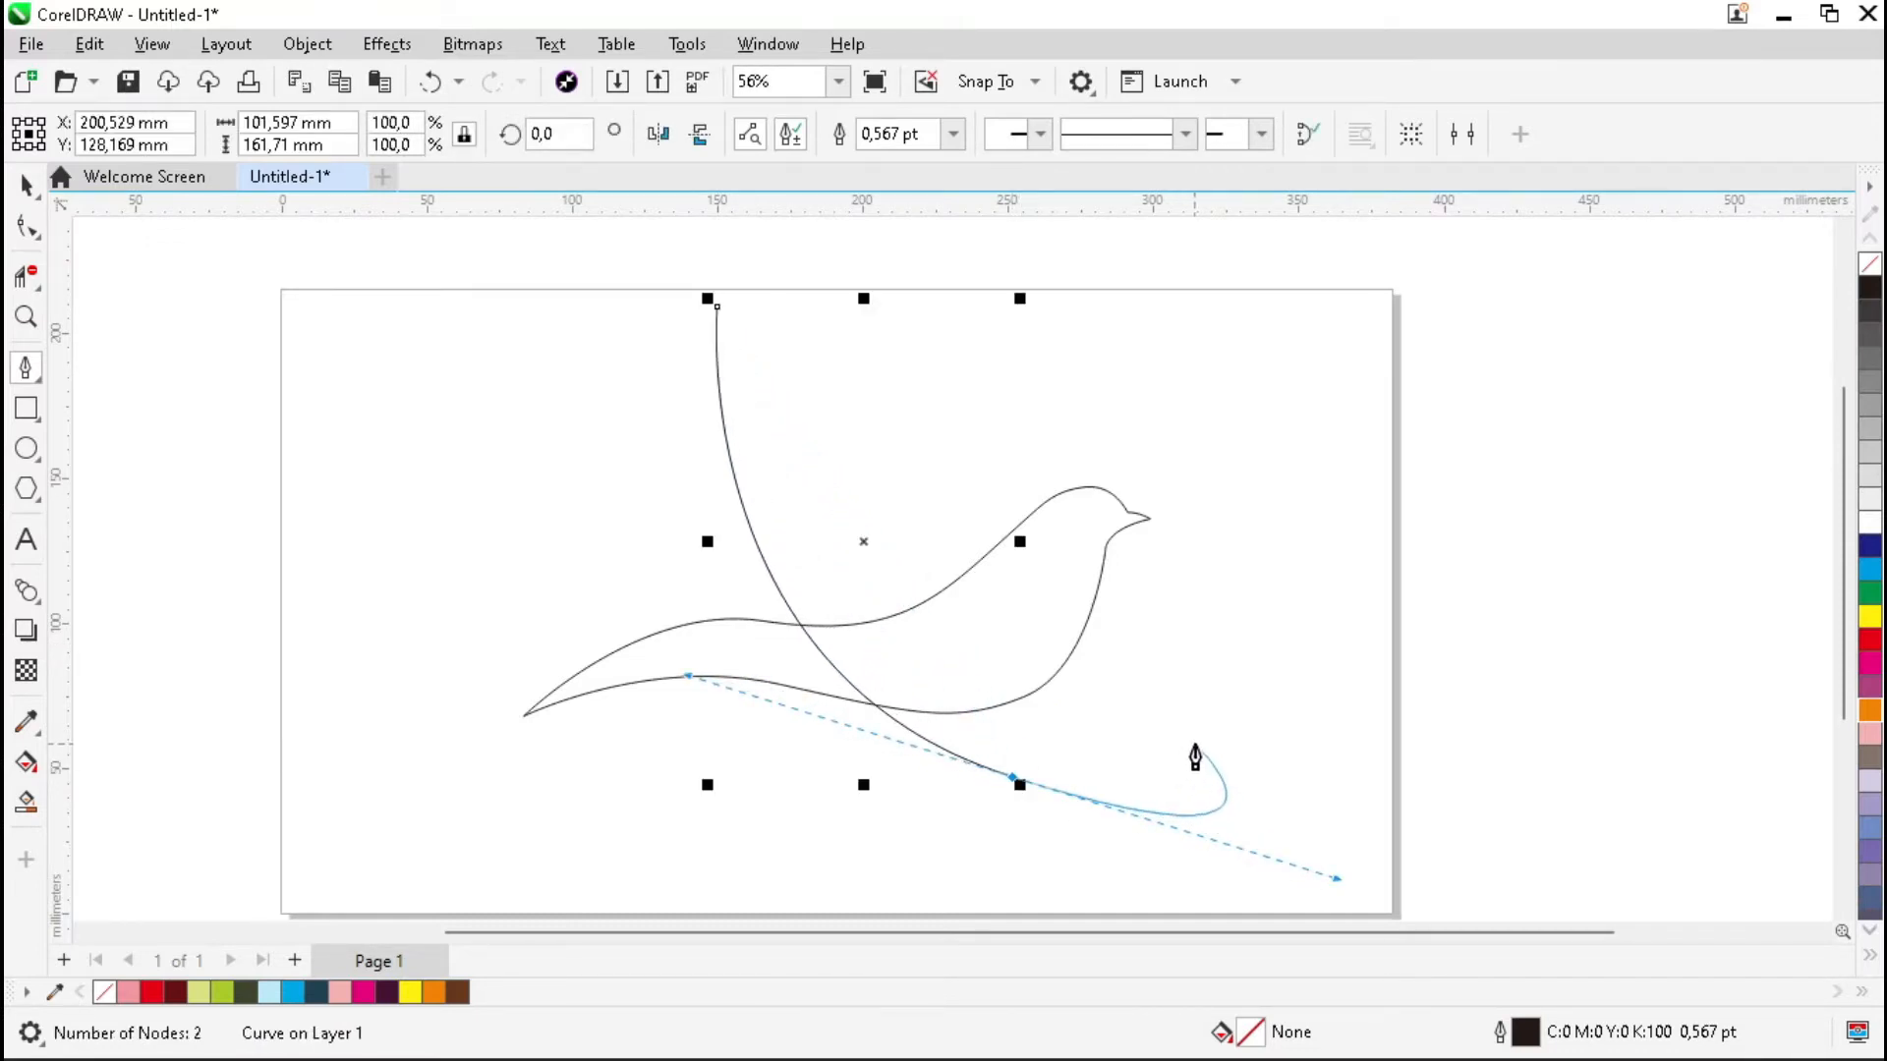
{"action": "left_click", "coordinate": [1089, 614]}
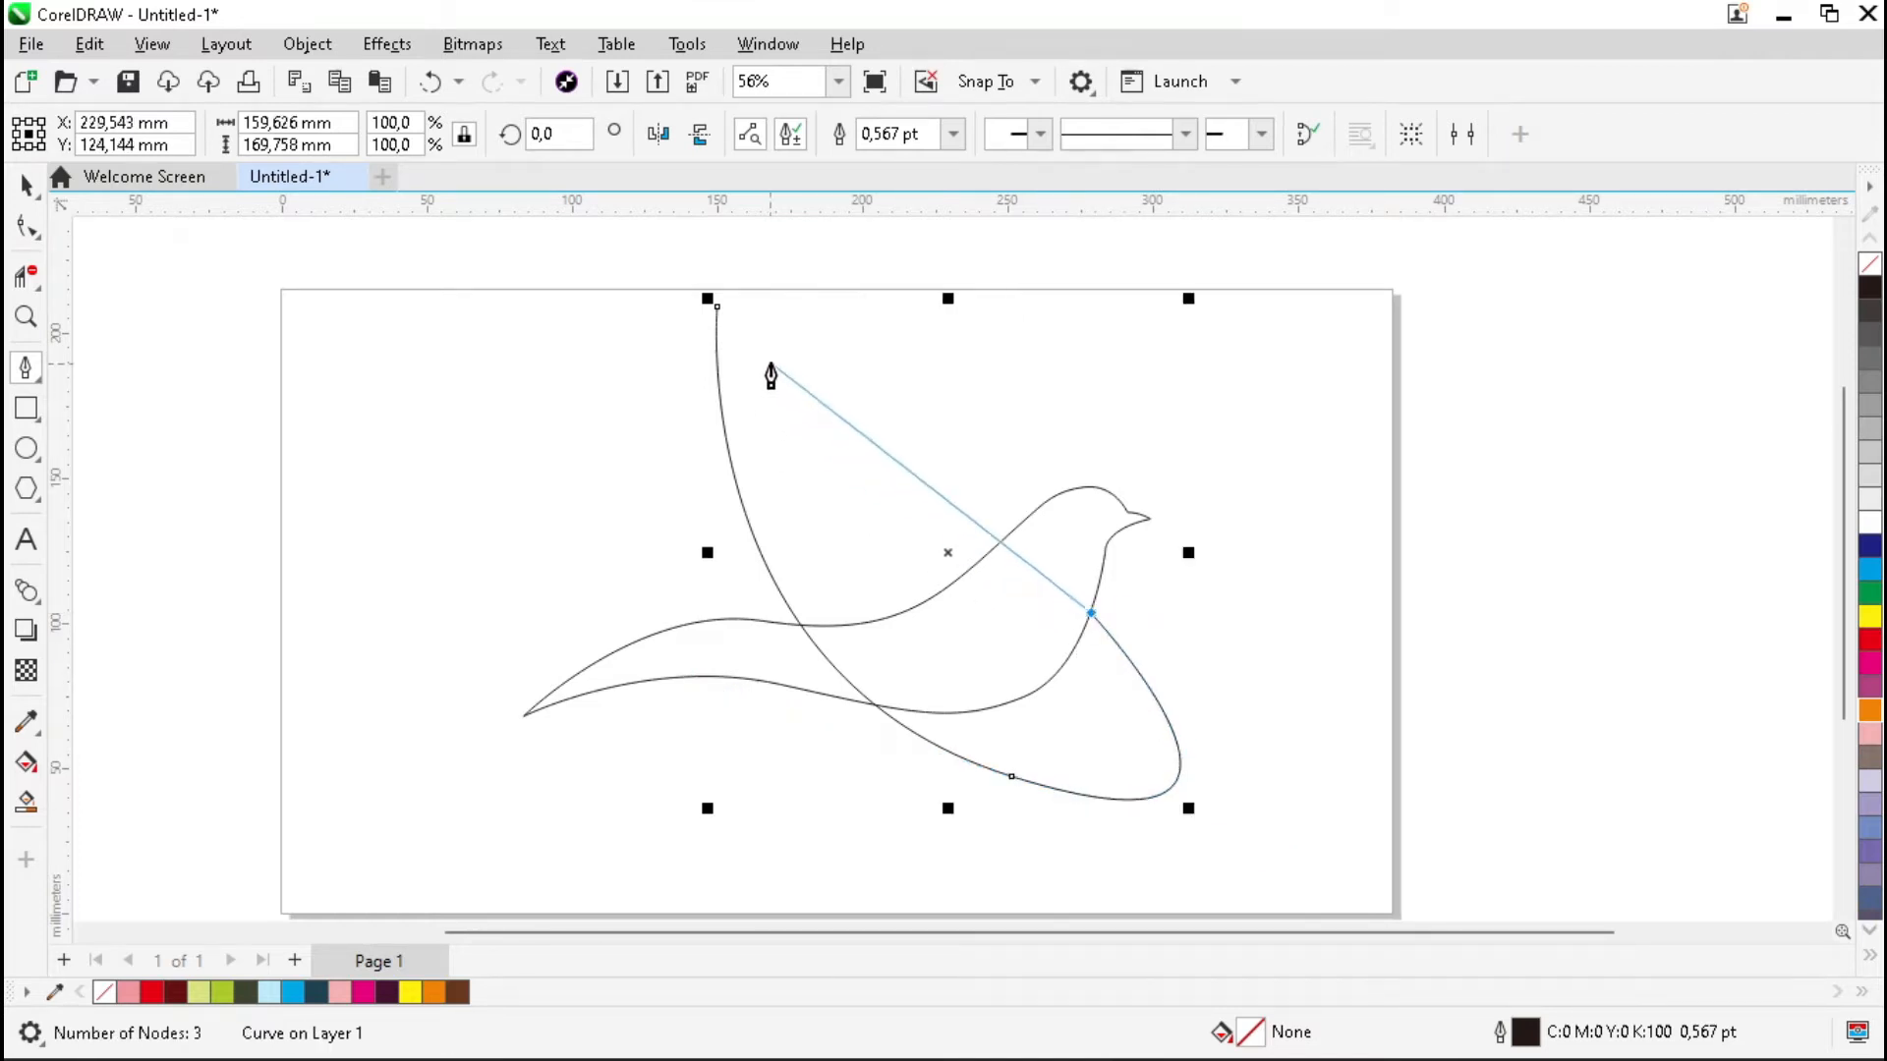
{"action": "left_click_drag", "start_coordinate": [717, 308], "coordinate": [883, 688]}
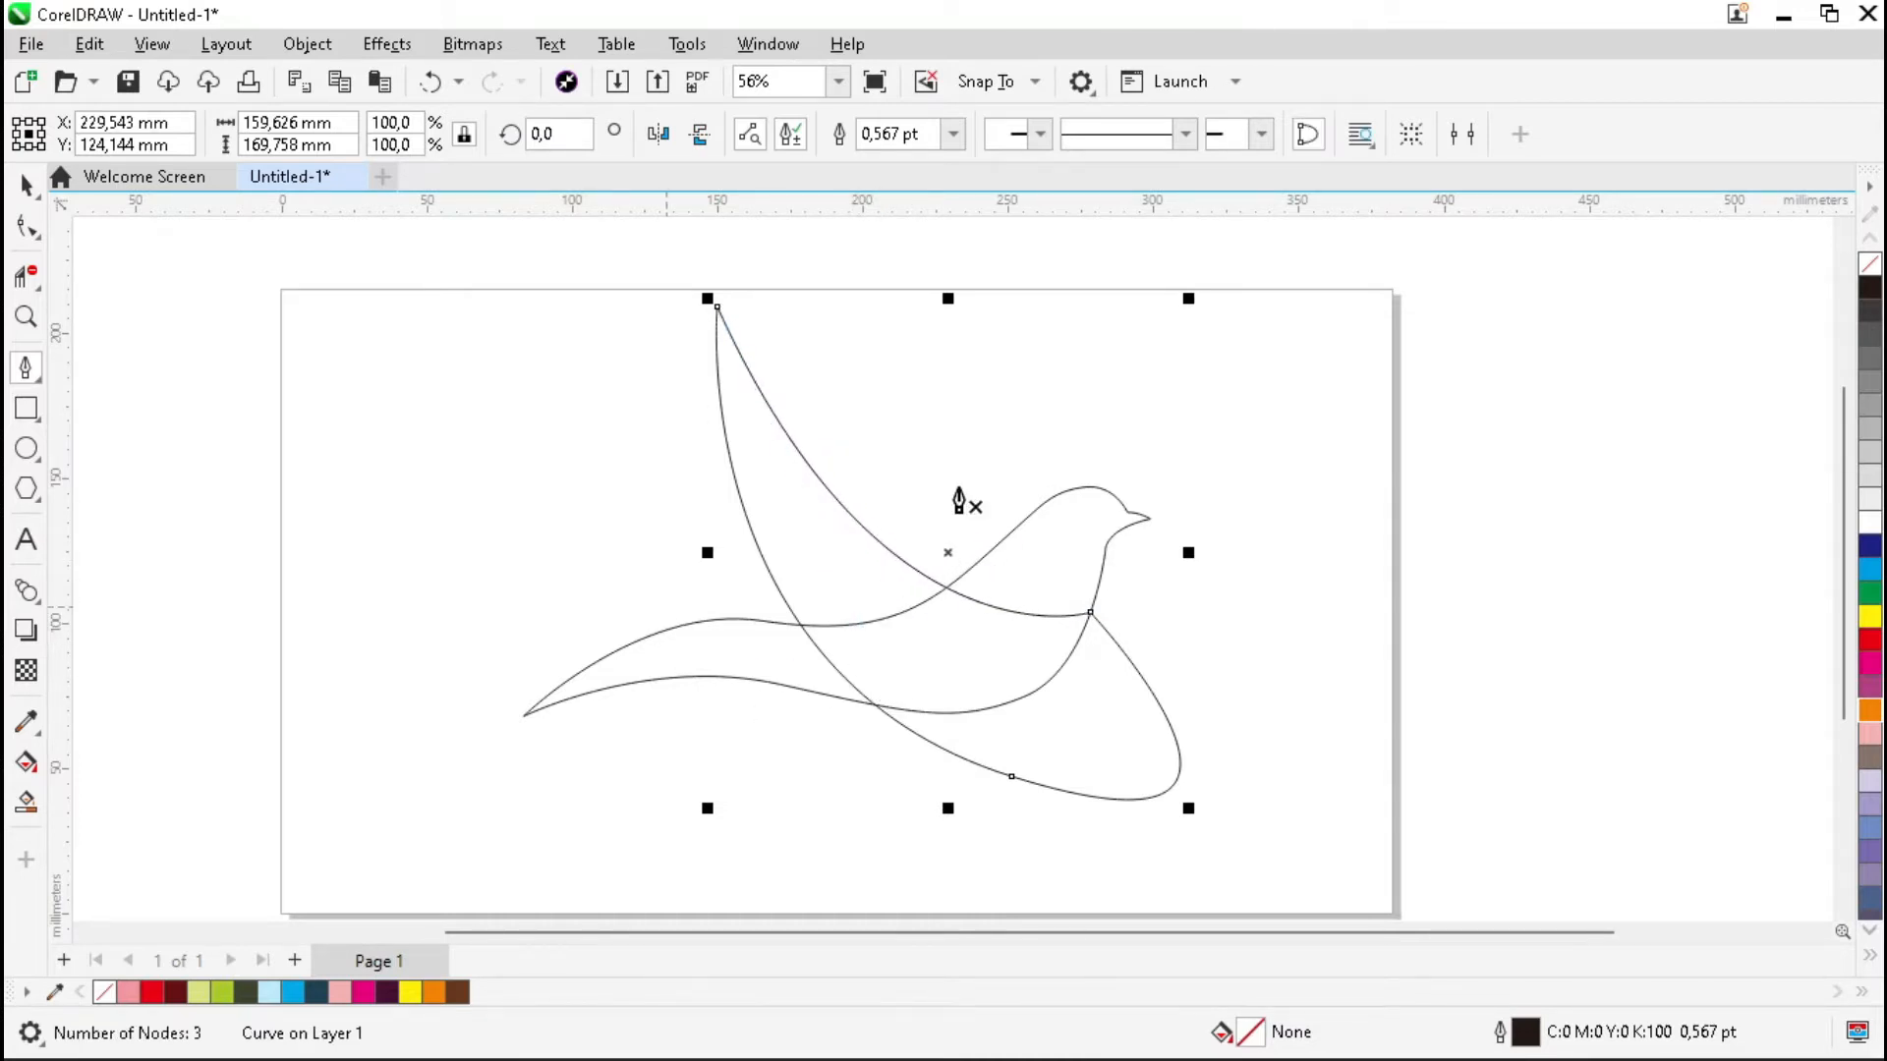
Draw an open second wing about 99 by 99 mm, its curves running from the upper tip to the front wing's rear edge and the nape
{"action": "left_click", "coordinate": [1032, 309]}
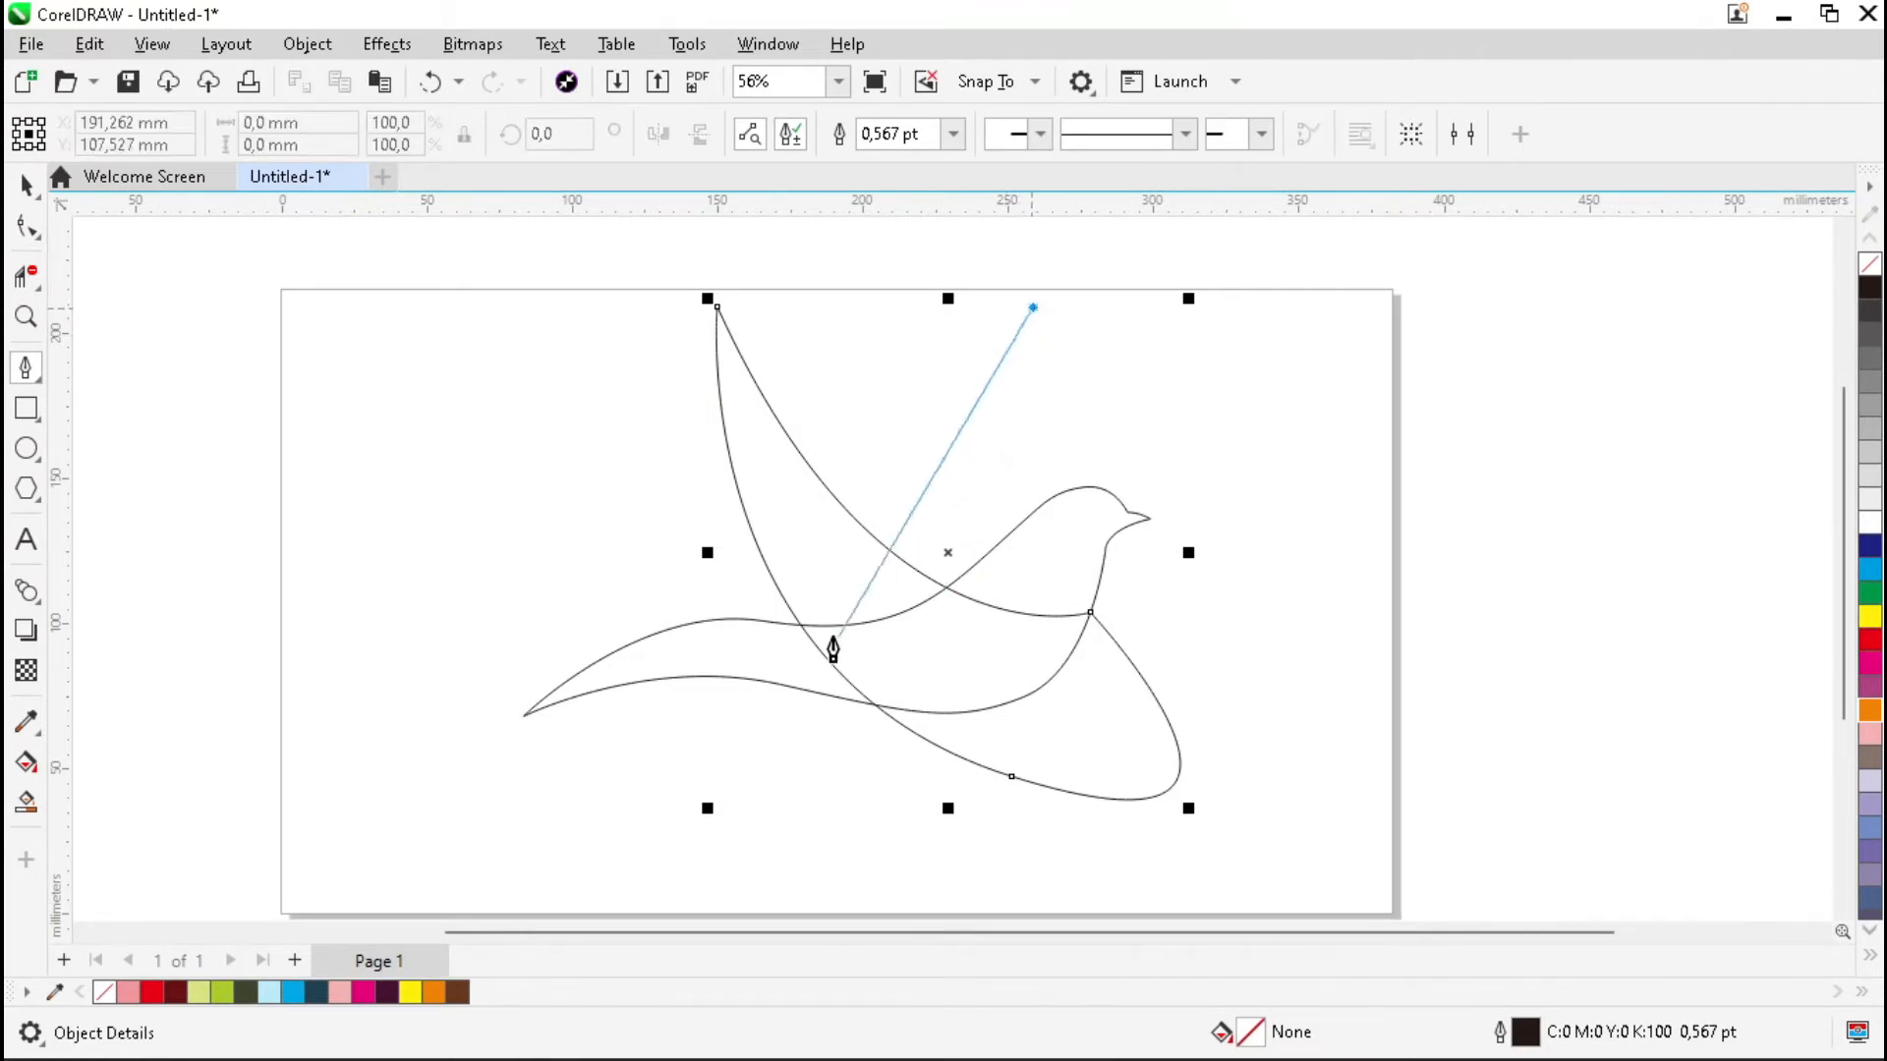
{"action": "left_click_drag", "start_coordinate": [783, 596], "coordinate": [539, 601]}
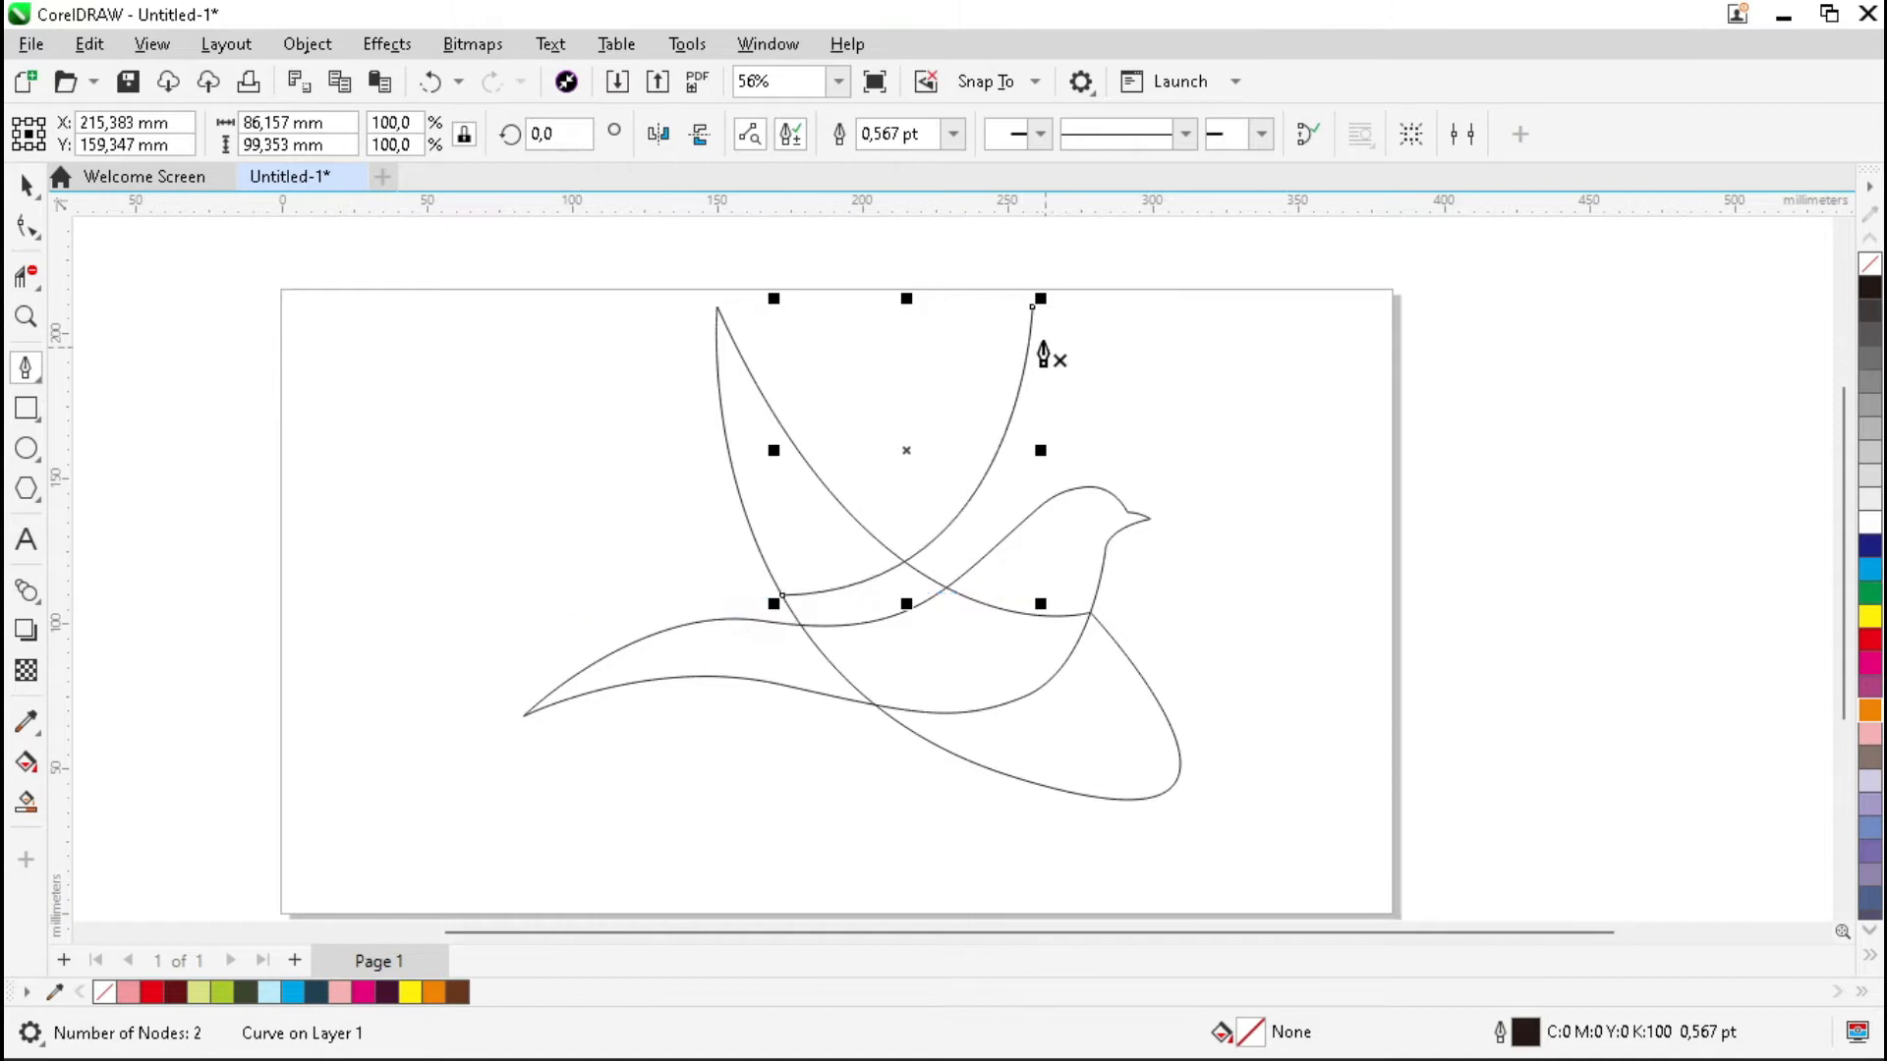
{"action": "left_click", "coordinate": [1033, 307]}
{"action": "left_click_drag", "start_coordinate": [1051, 499], "coordinate": [999, 545]}
{"action": "left_click", "coordinate": [1051, 500]}
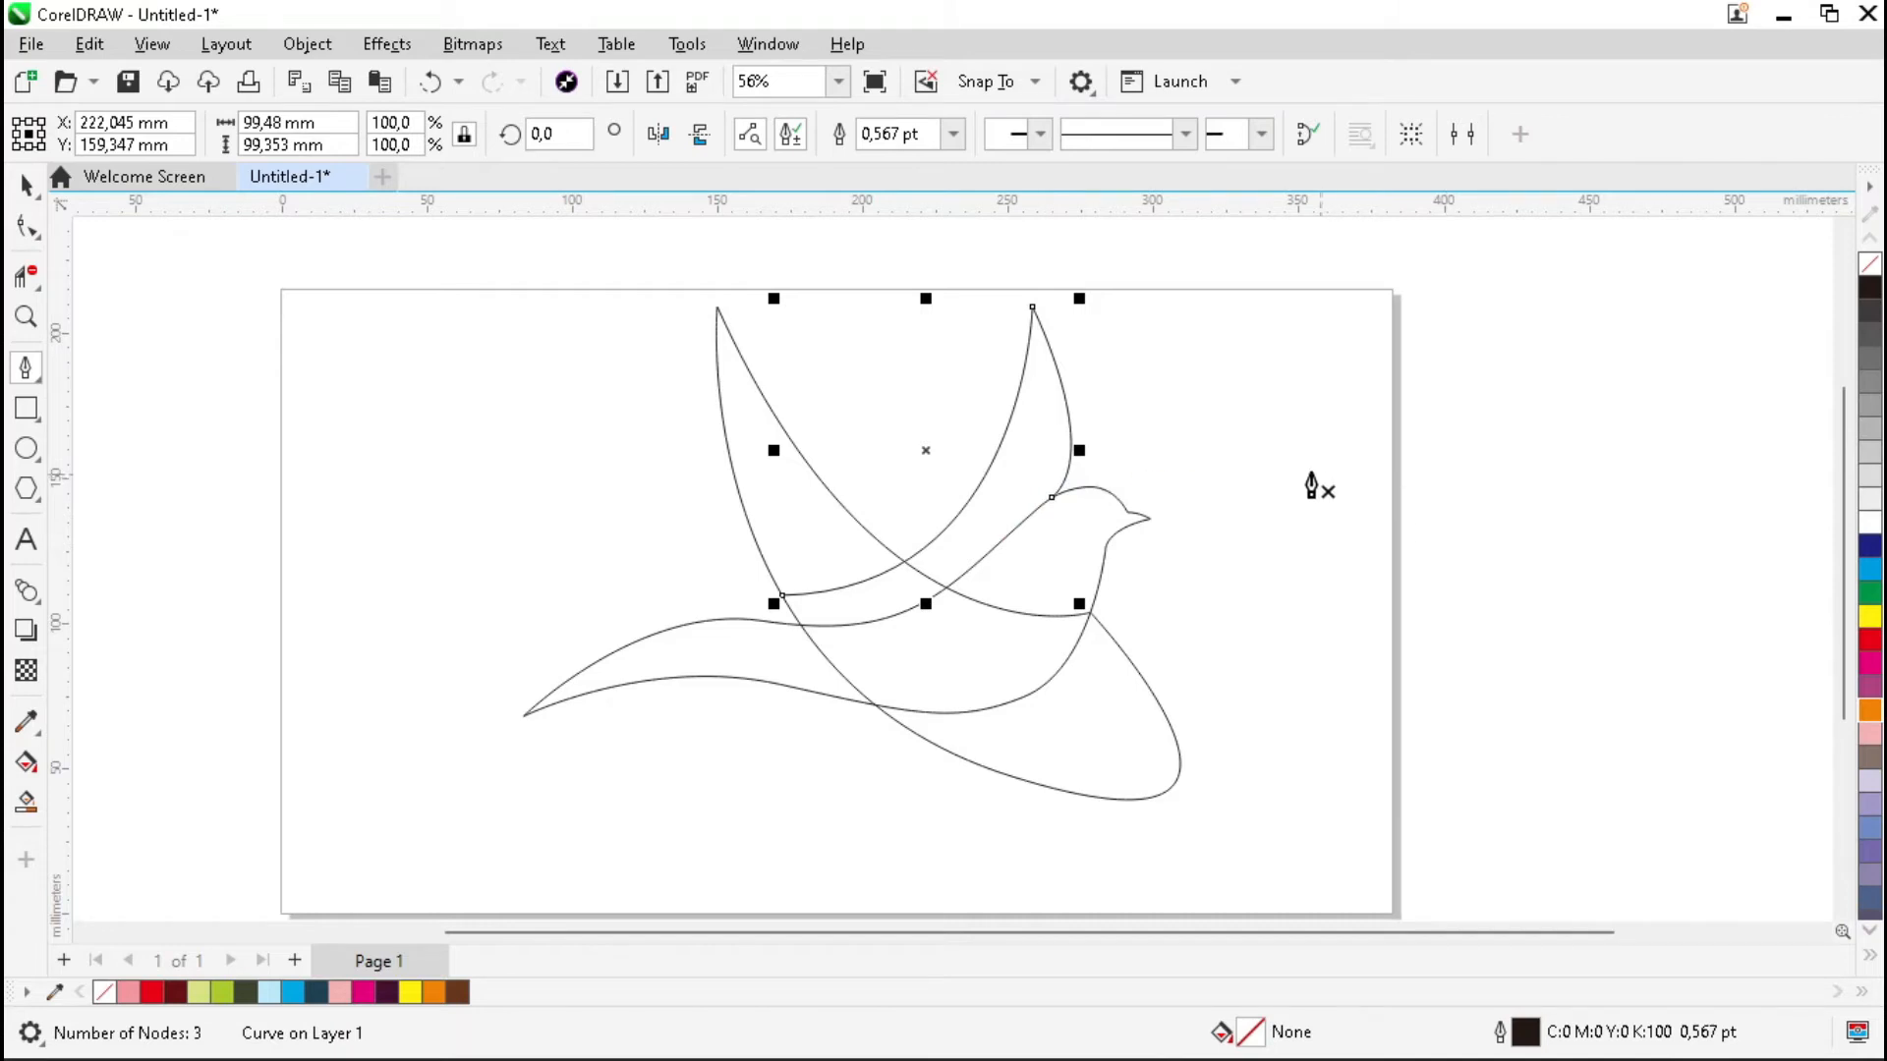
Draw a dividing curve about 73 by 106 mm from above the page through the second wing's tip to where both wings cross
{"action": "left_click", "coordinate": [1118, 254]}
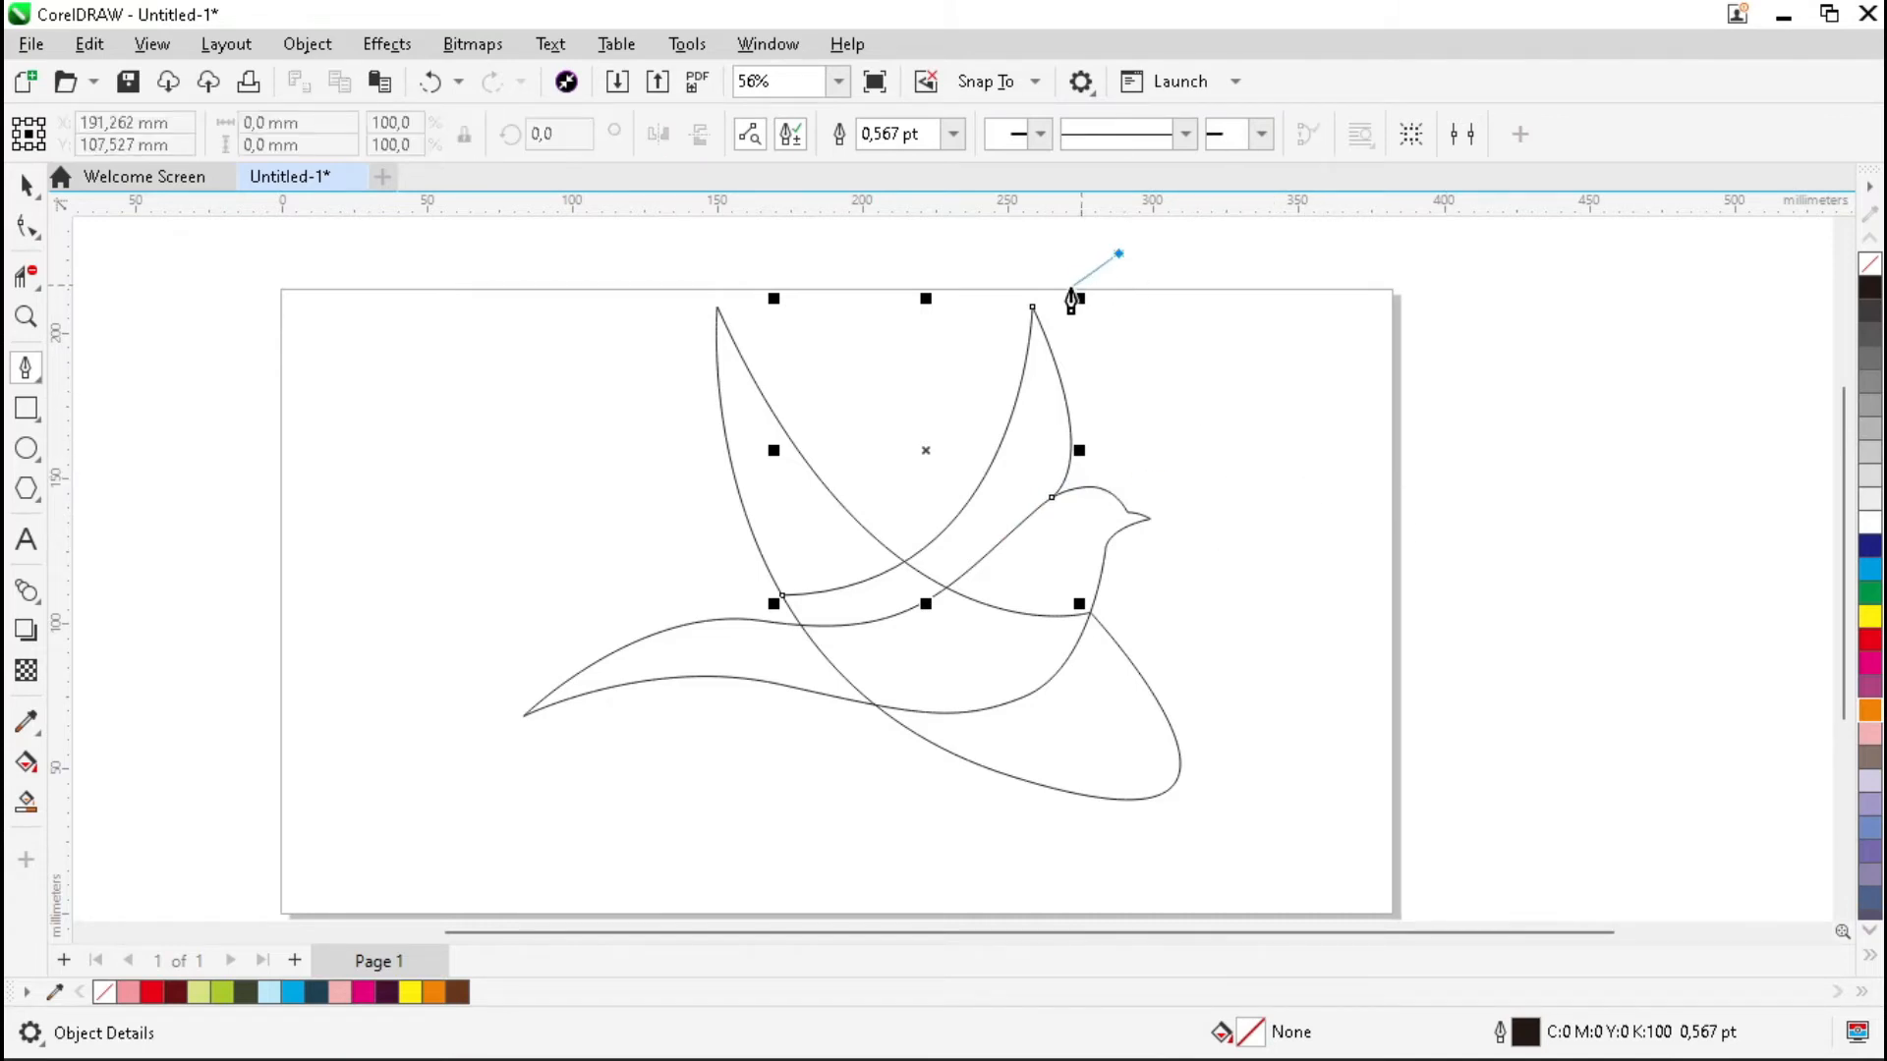
{"action": "left_click", "coordinate": [1032, 308]}
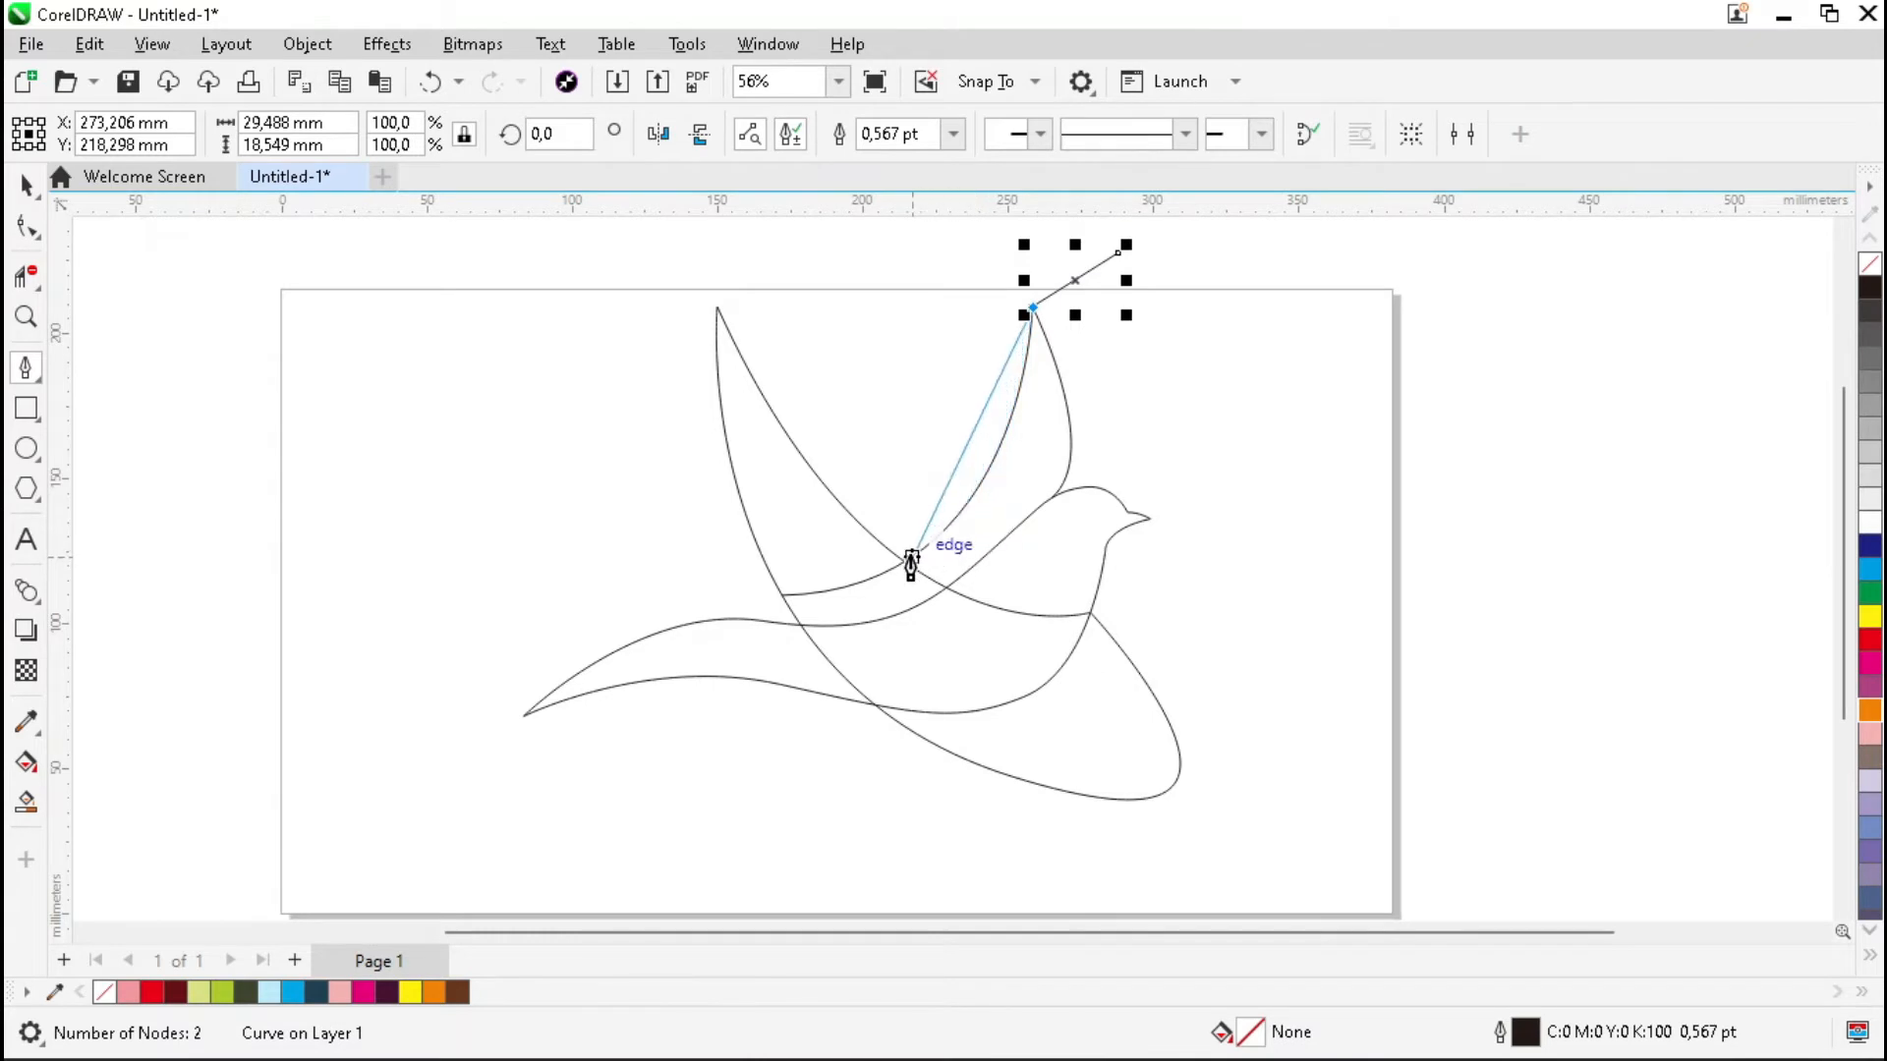
{"action": "left_click_drag", "start_coordinate": [904, 563], "coordinate": [741, 589]}
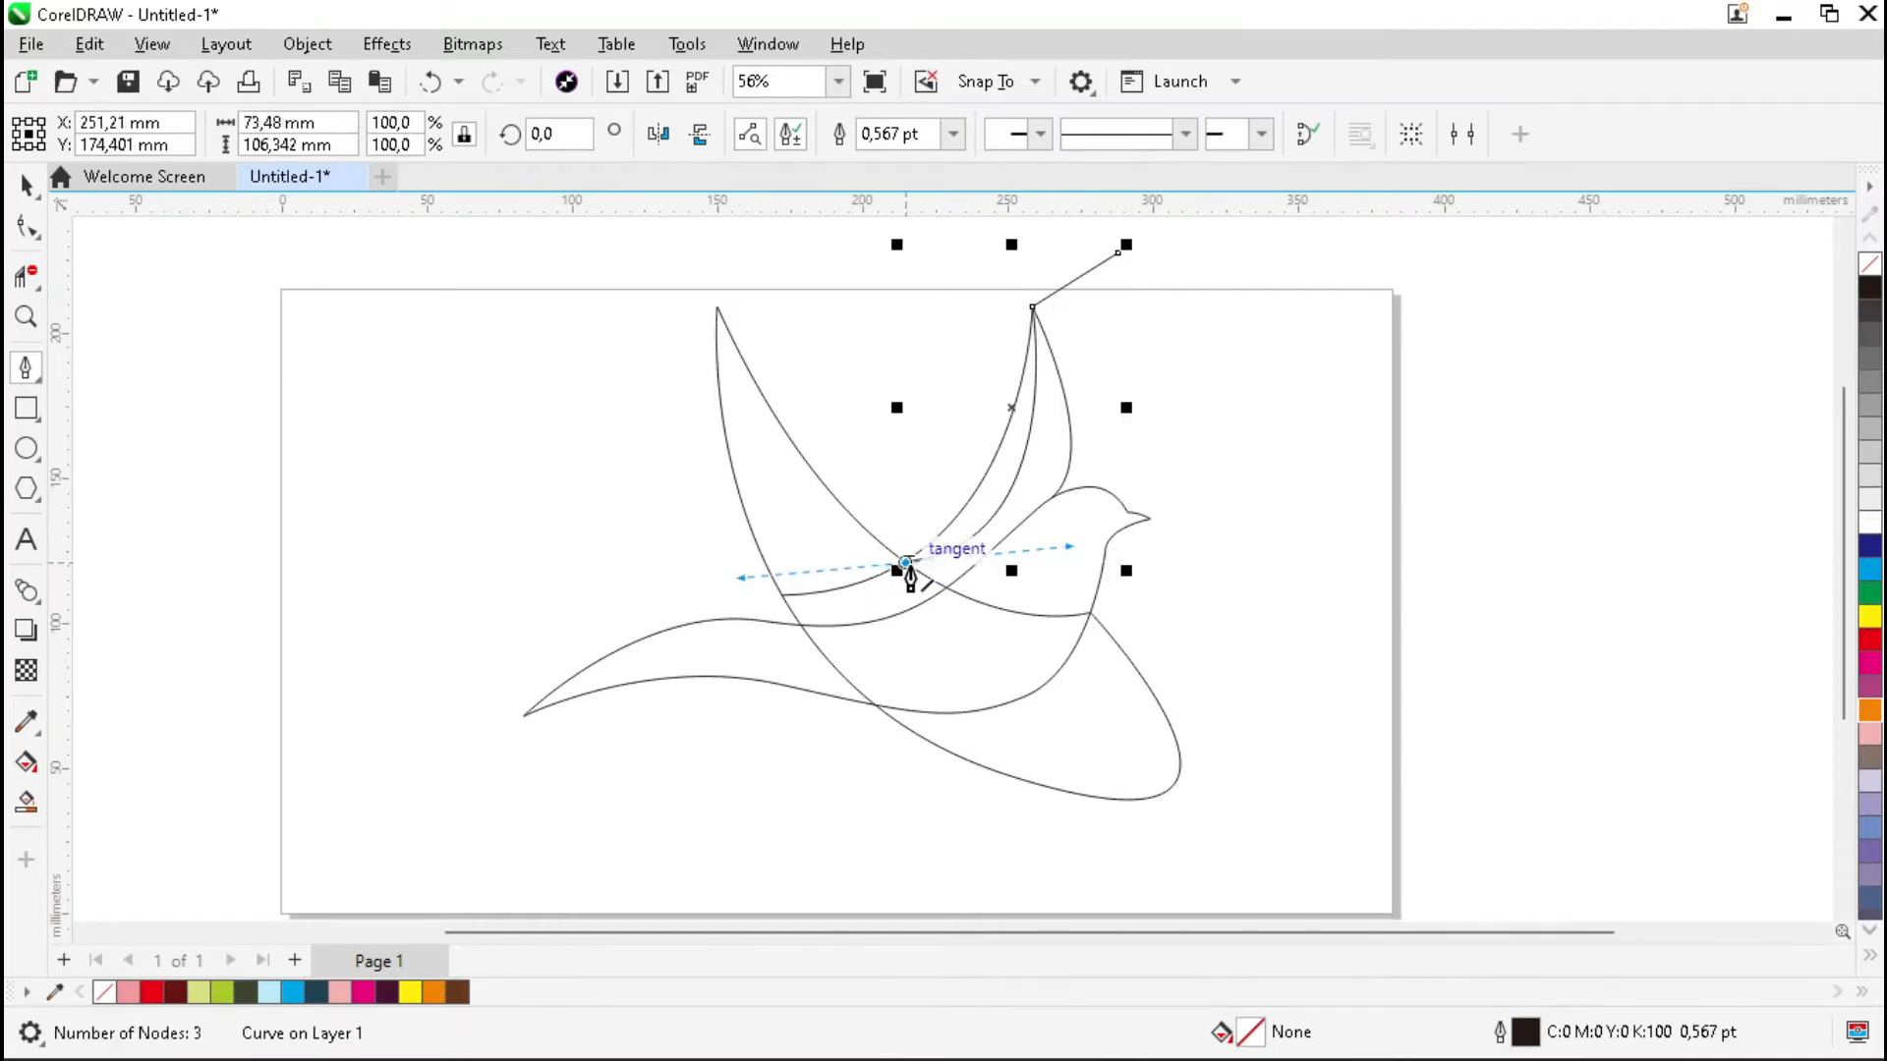
Draw a dividing curve about 128 by 133 mm from above the page through the front wing's tip to its node on the breast
{"action": "left_click", "coordinate": [754, 247]}
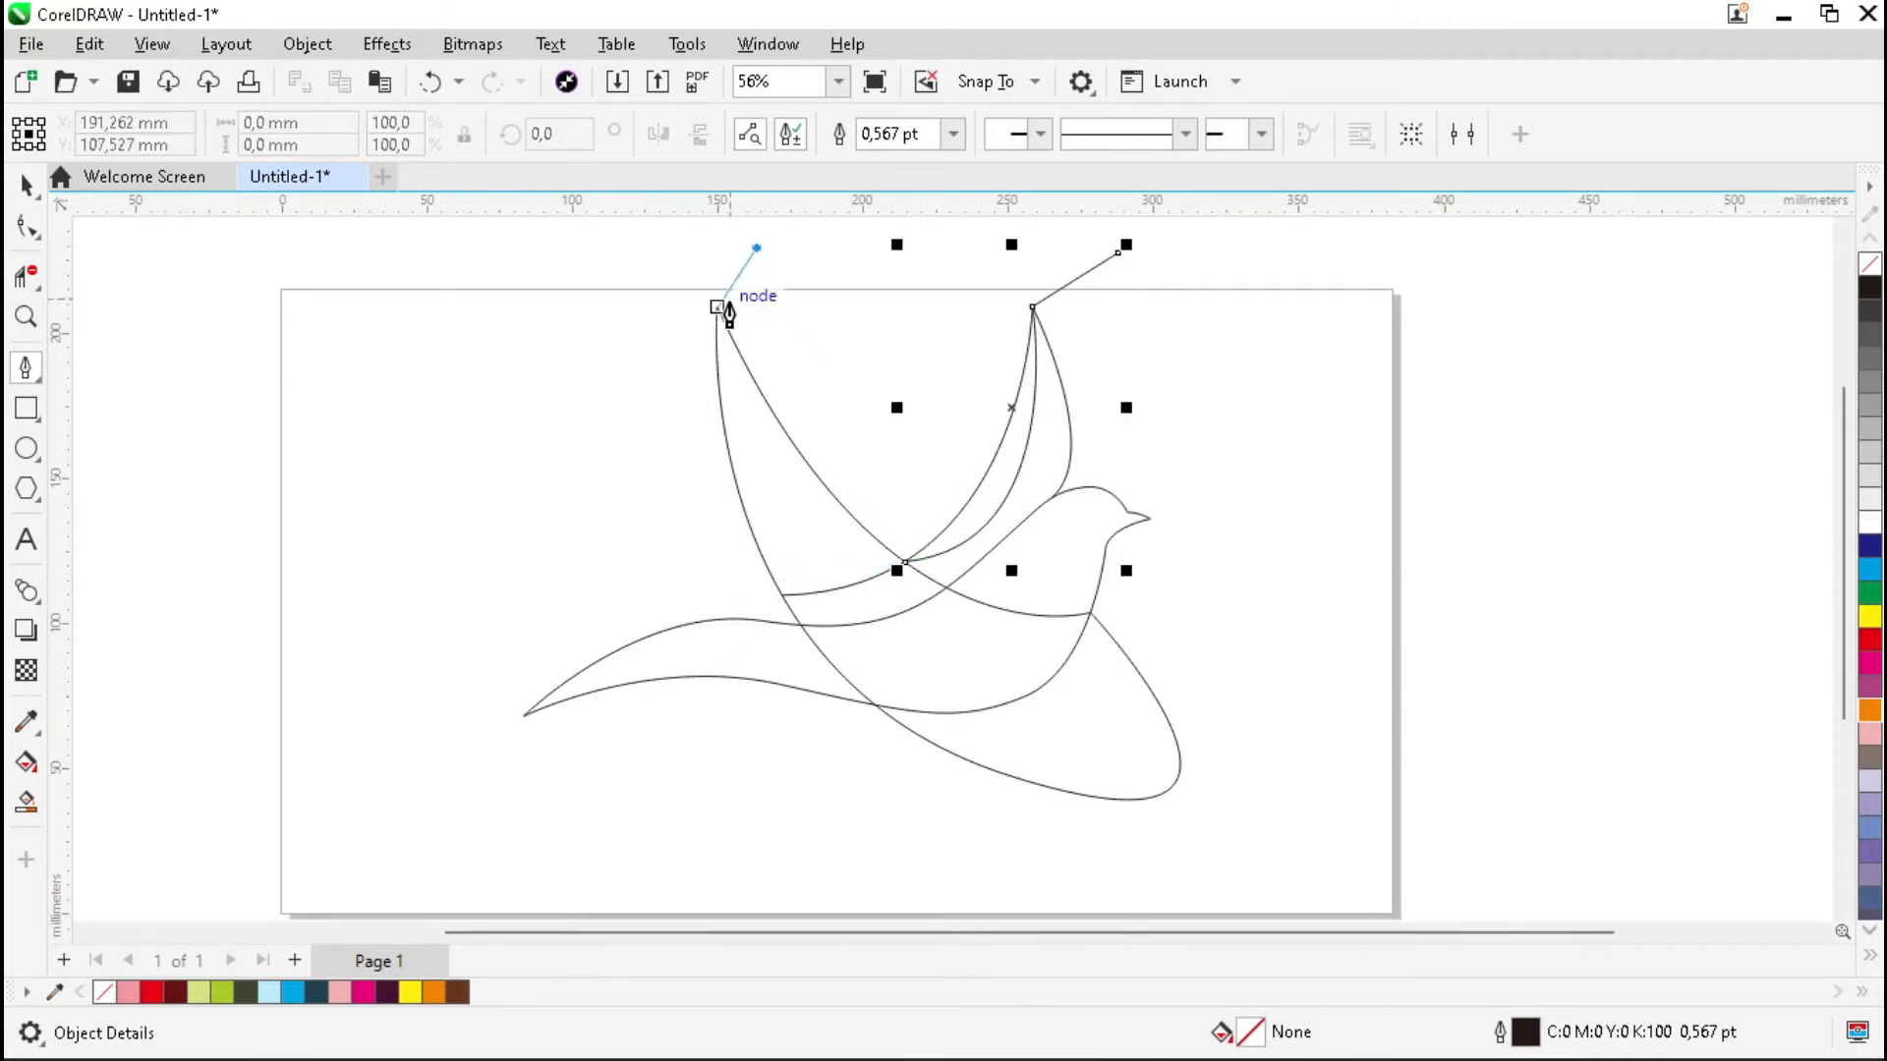
{"action": "left_click", "coordinate": [717, 308]}
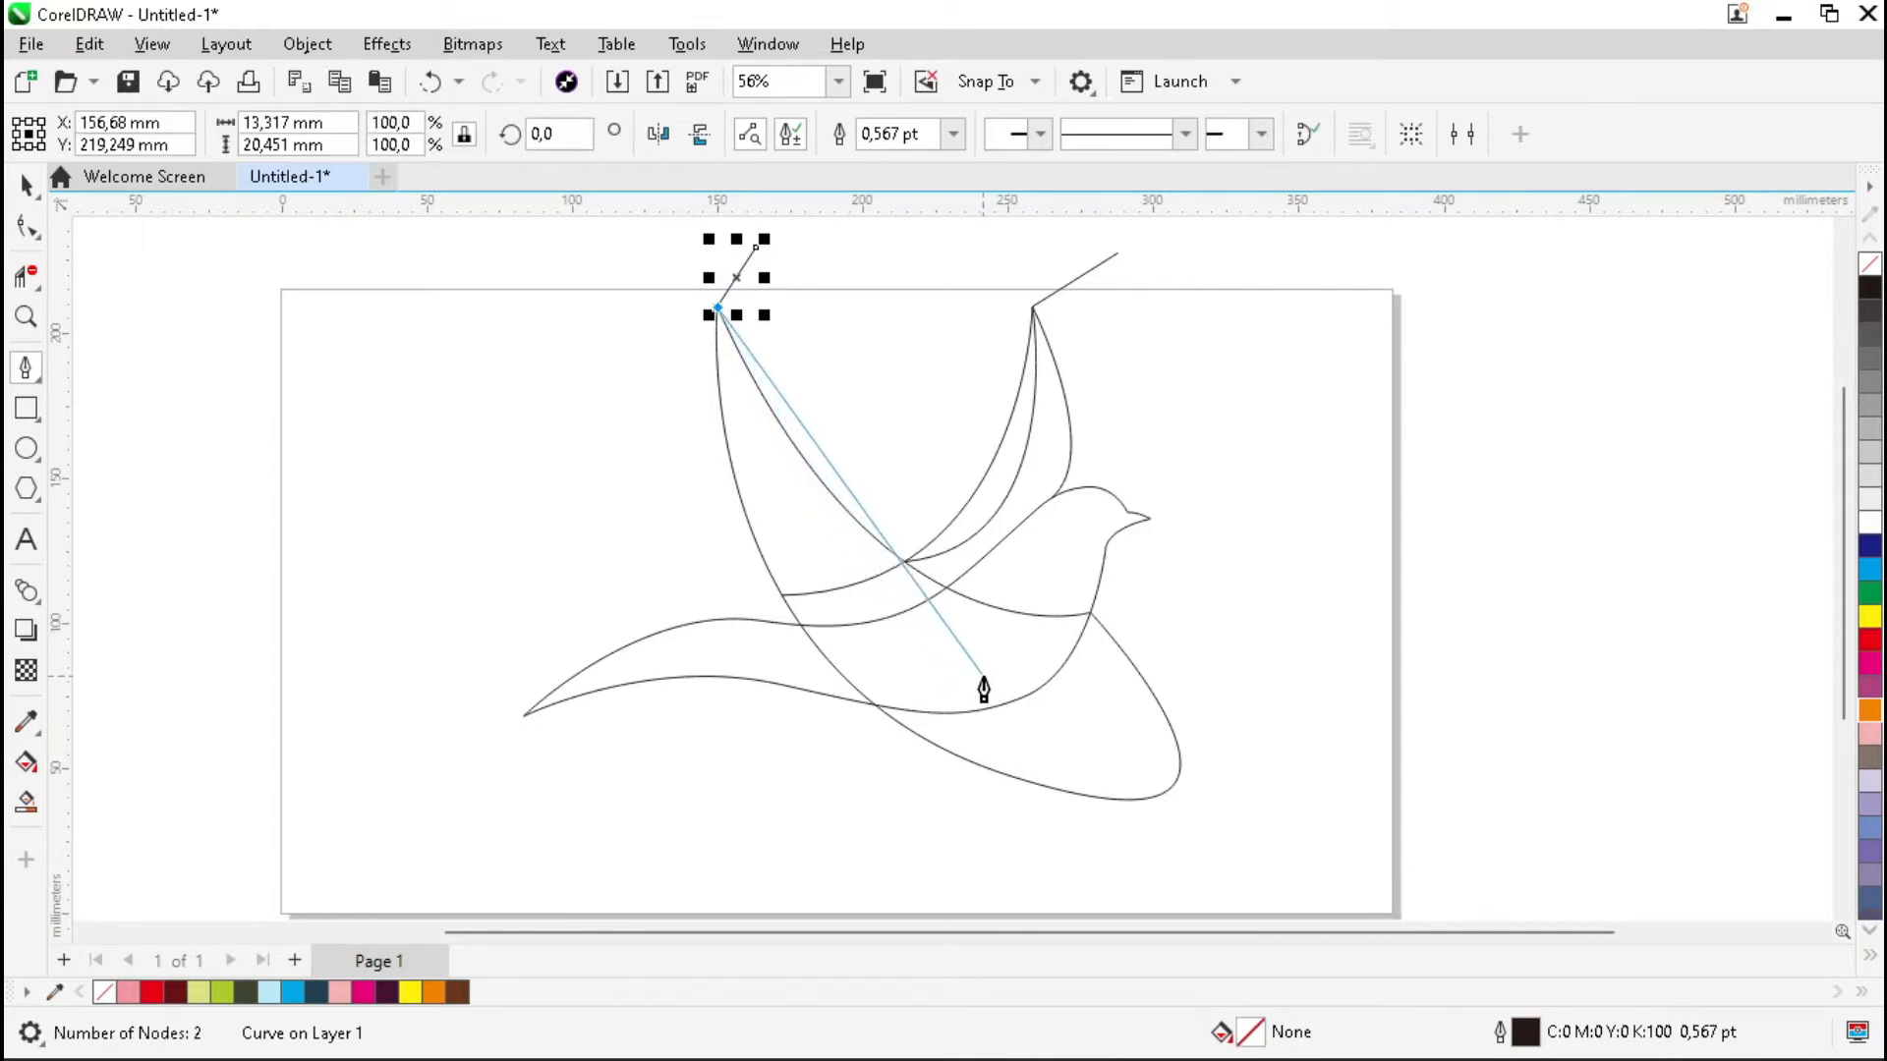
{"action": "left_click_drag", "start_coordinate": [1091, 612], "coordinate": [1380, 501]}
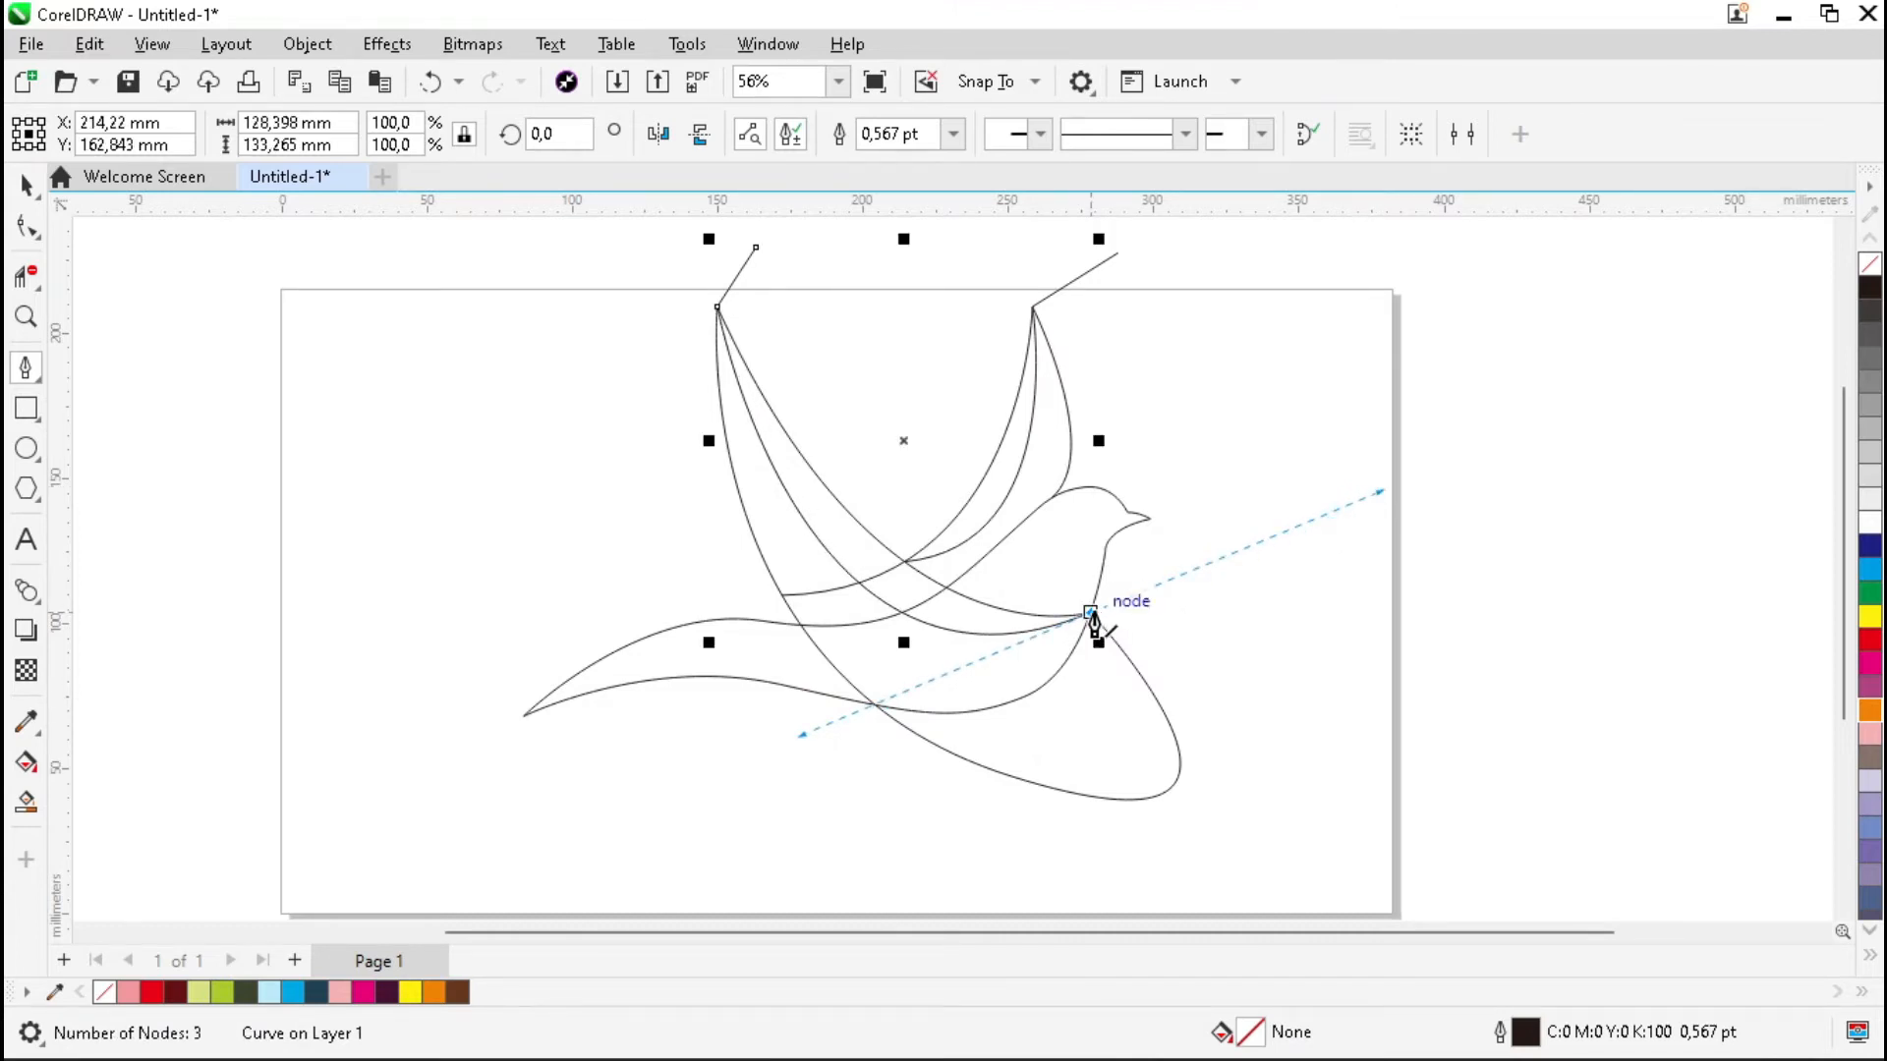
{"action": "left_click", "coordinate": [1091, 613]}
Draw a curve about 89 by 33 mm from ahead of the beak through its tip, bending down to the front wing's upper edge
{"action": "scroll", "coordinate": [1091, 521], "scroll_direction": "down", "scroll_amount": 1}
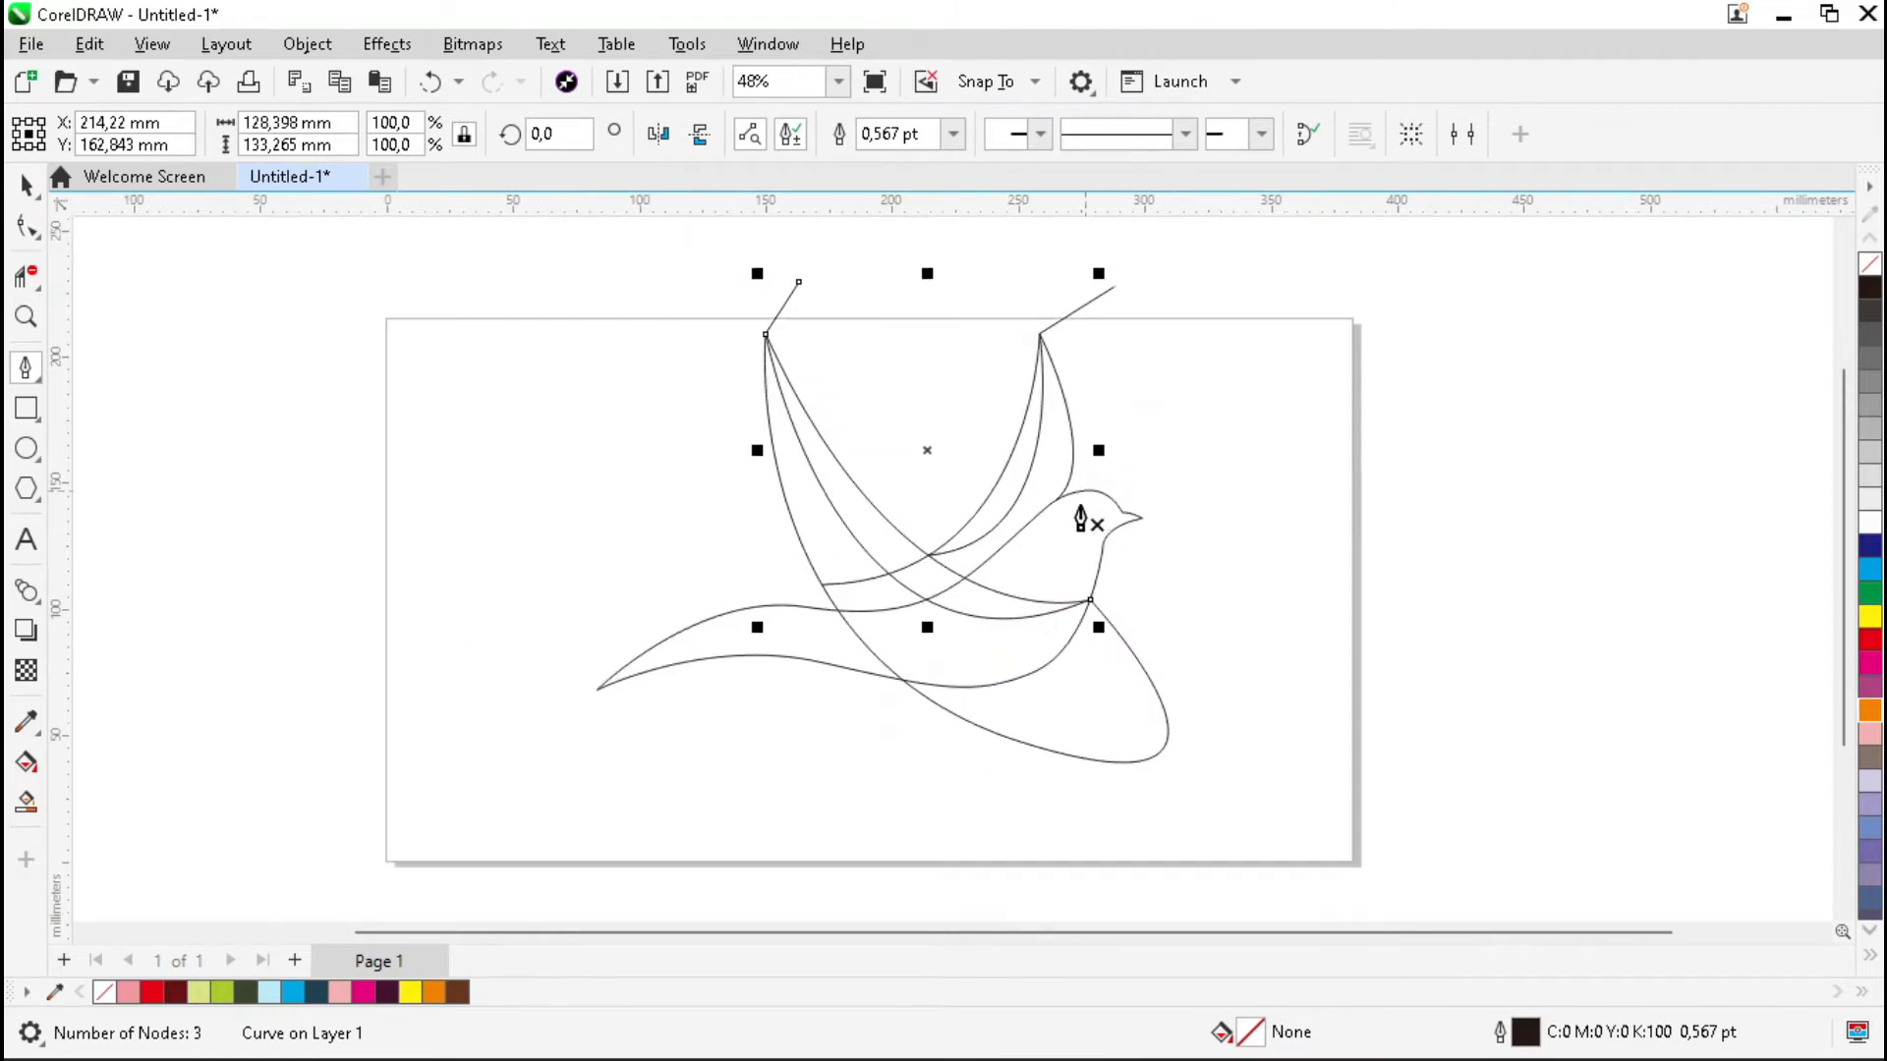
{"action": "scroll", "coordinate": [1087, 526], "scroll_direction": "up", "scroll_amount": 3}
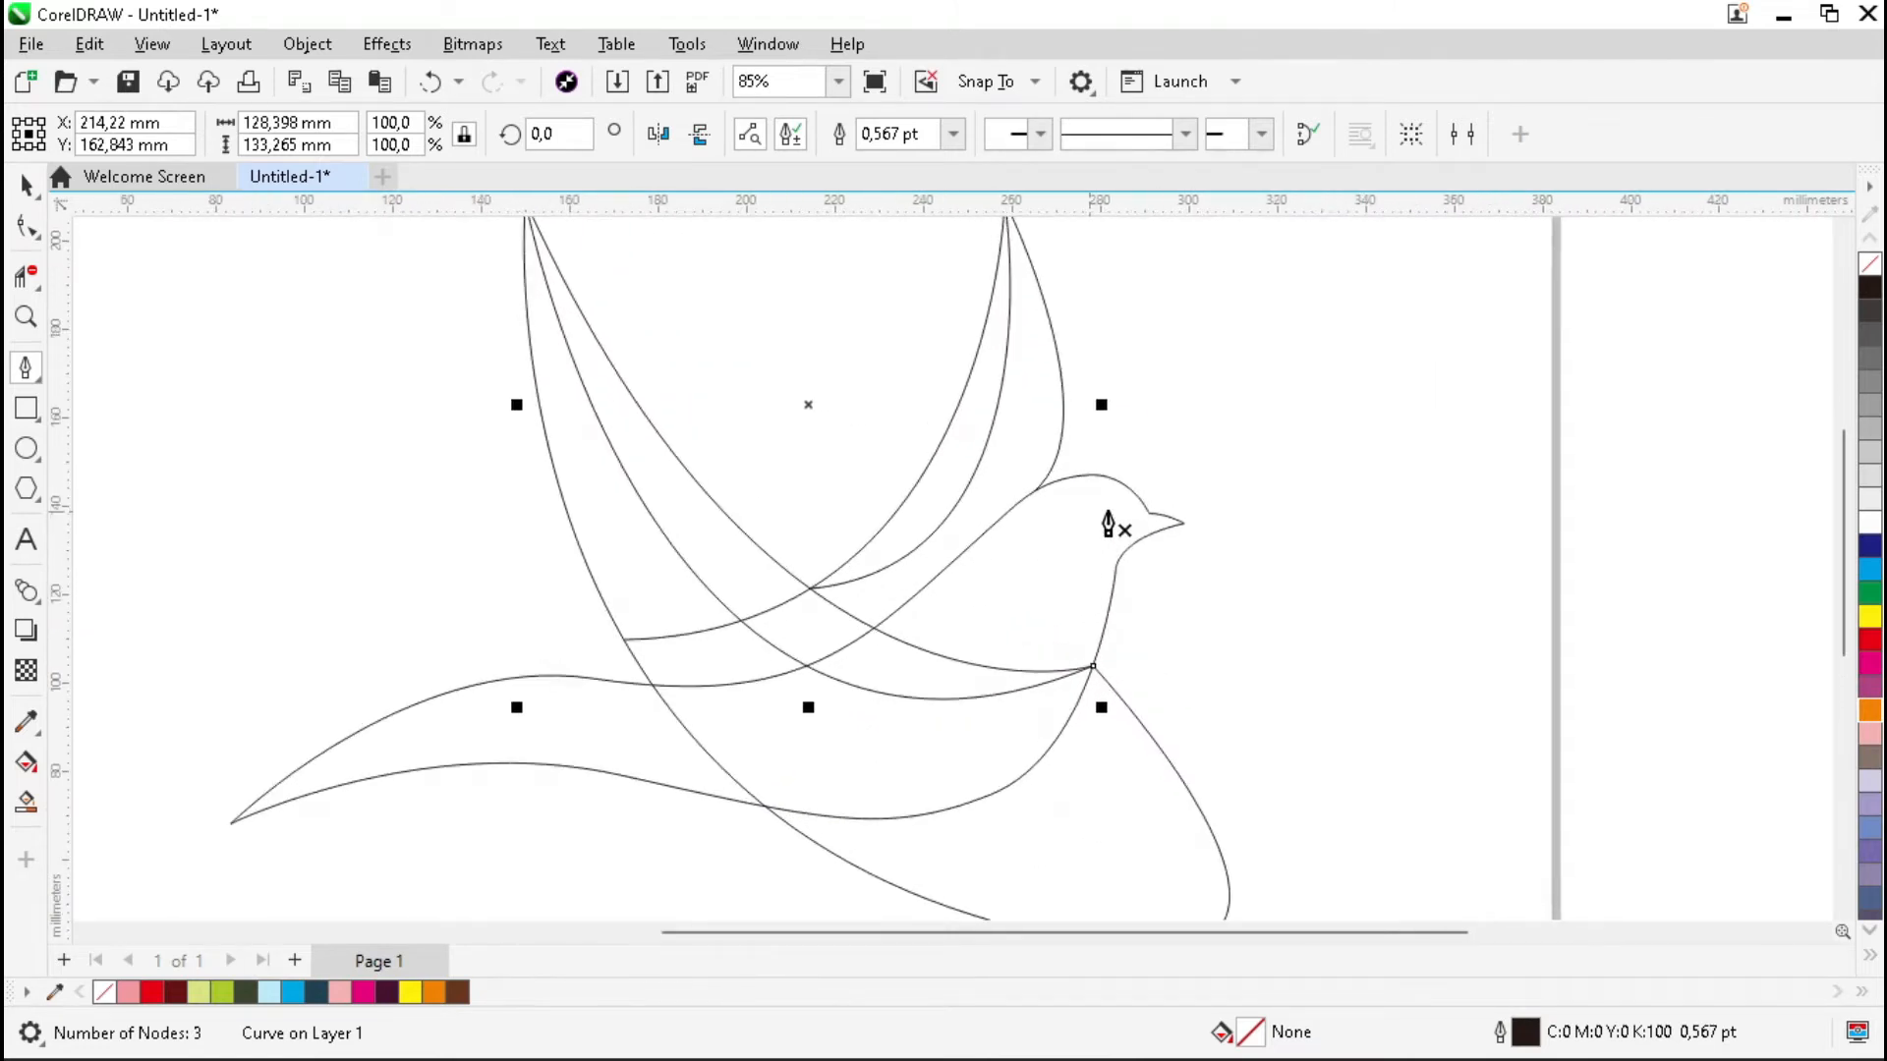
{"action": "left_click", "coordinate": [1405, 526]}
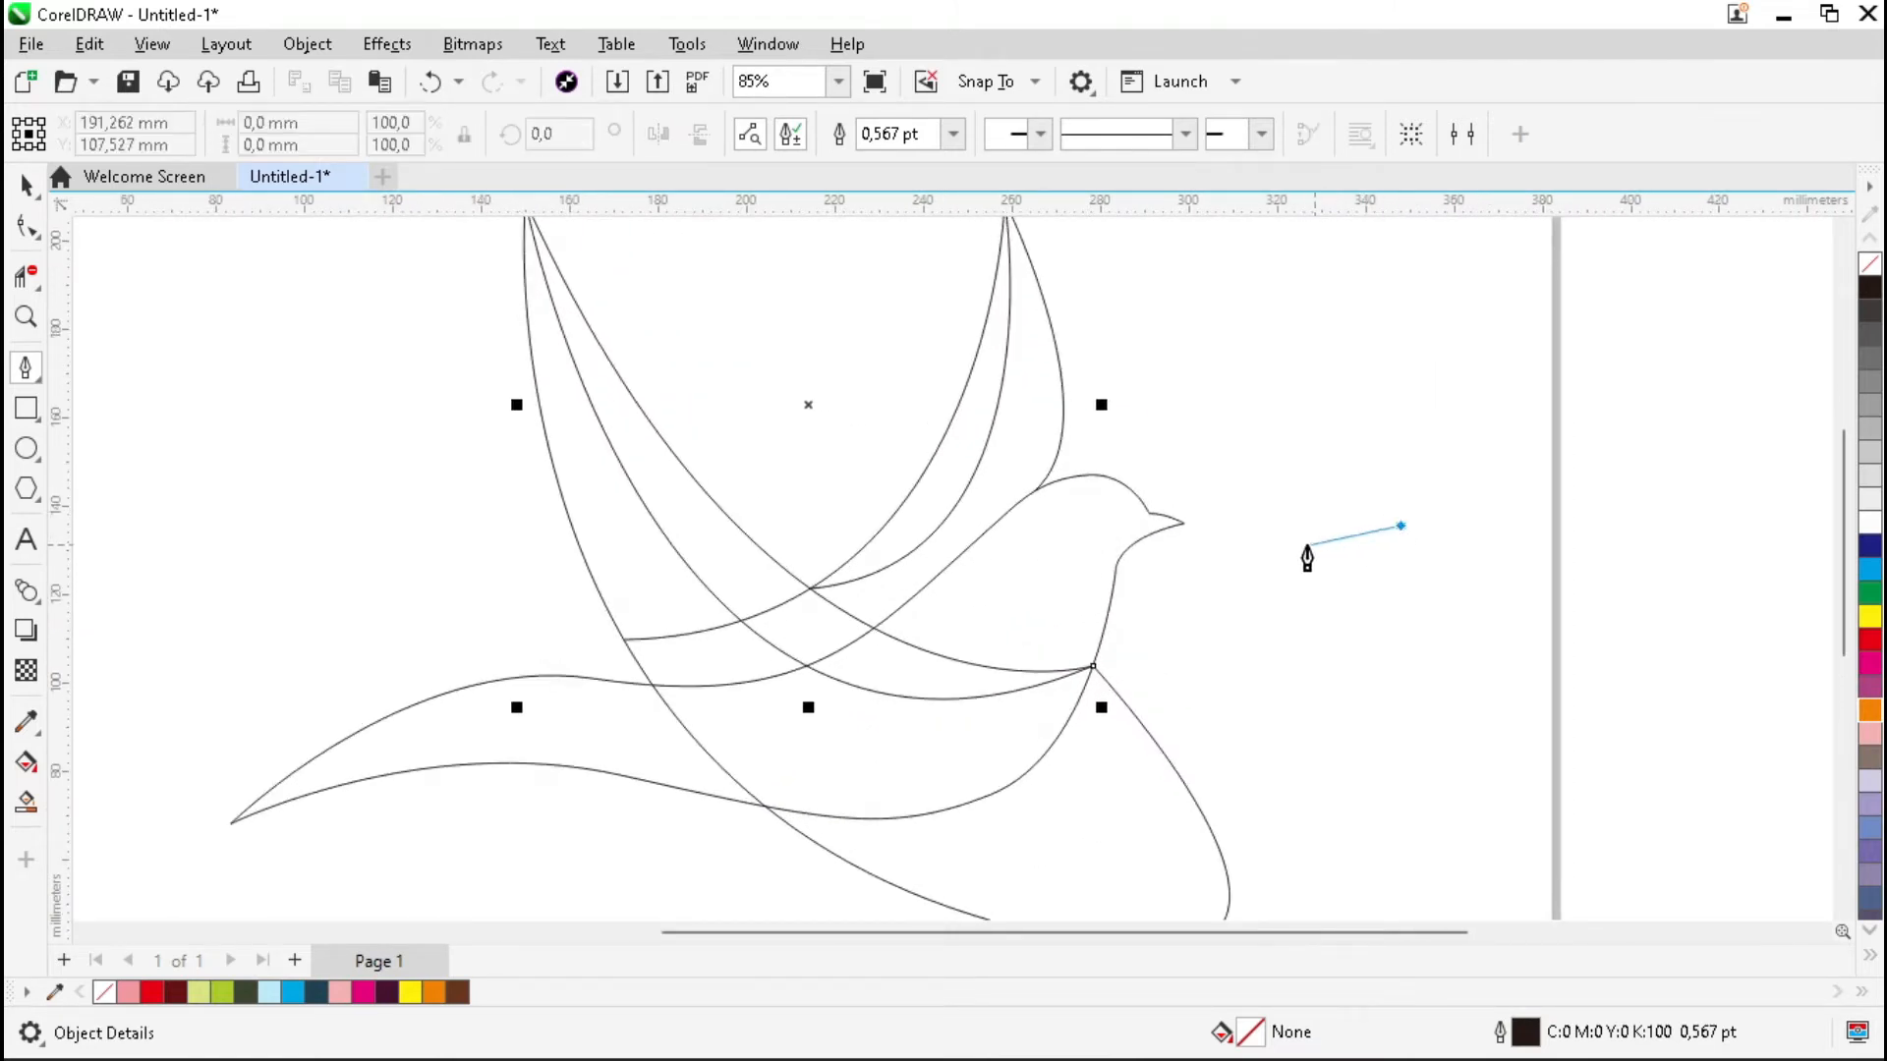
{"action": "left_click", "coordinate": [1176, 523]}
{"action": "left_click_drag", "start_coordinate": [1006, 670], "coordinate": [990, 840]}
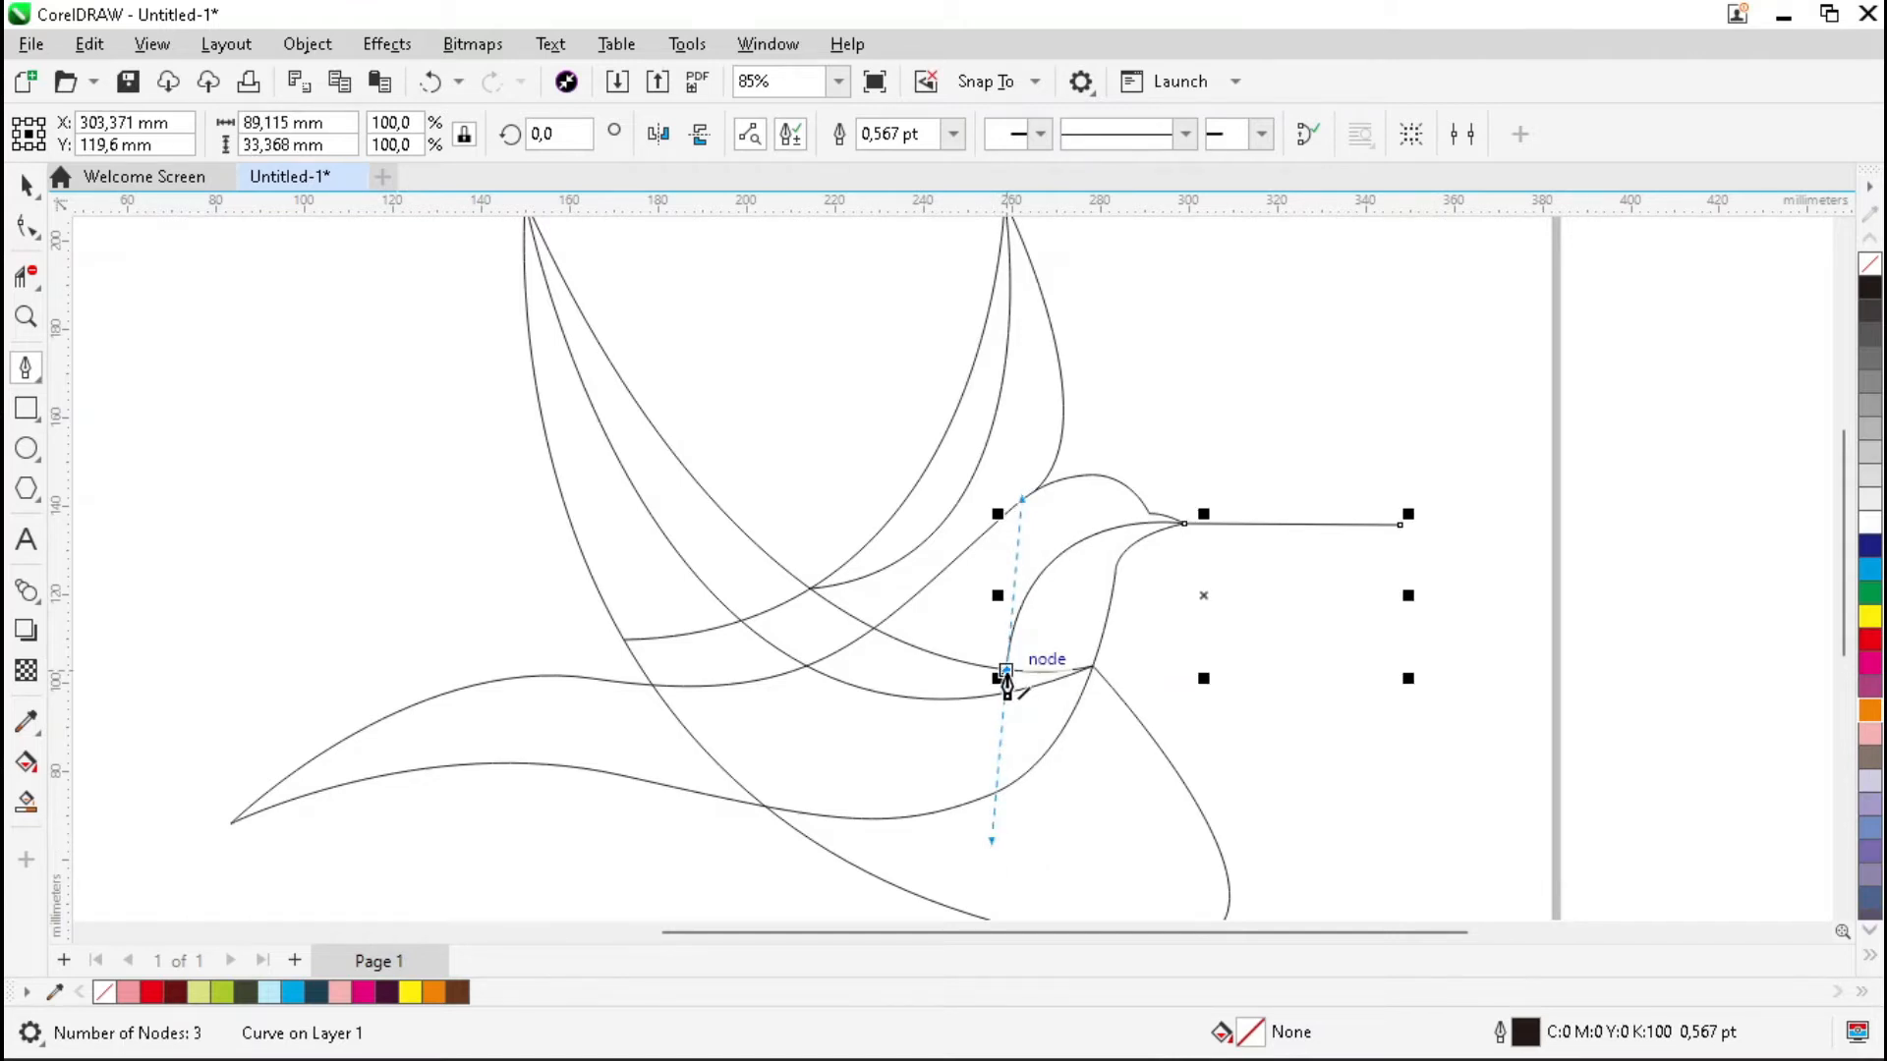
{"action": "scroll", "coordinate": [1387, 408], "scroll_direction": "down", "scroll_amount": 3}
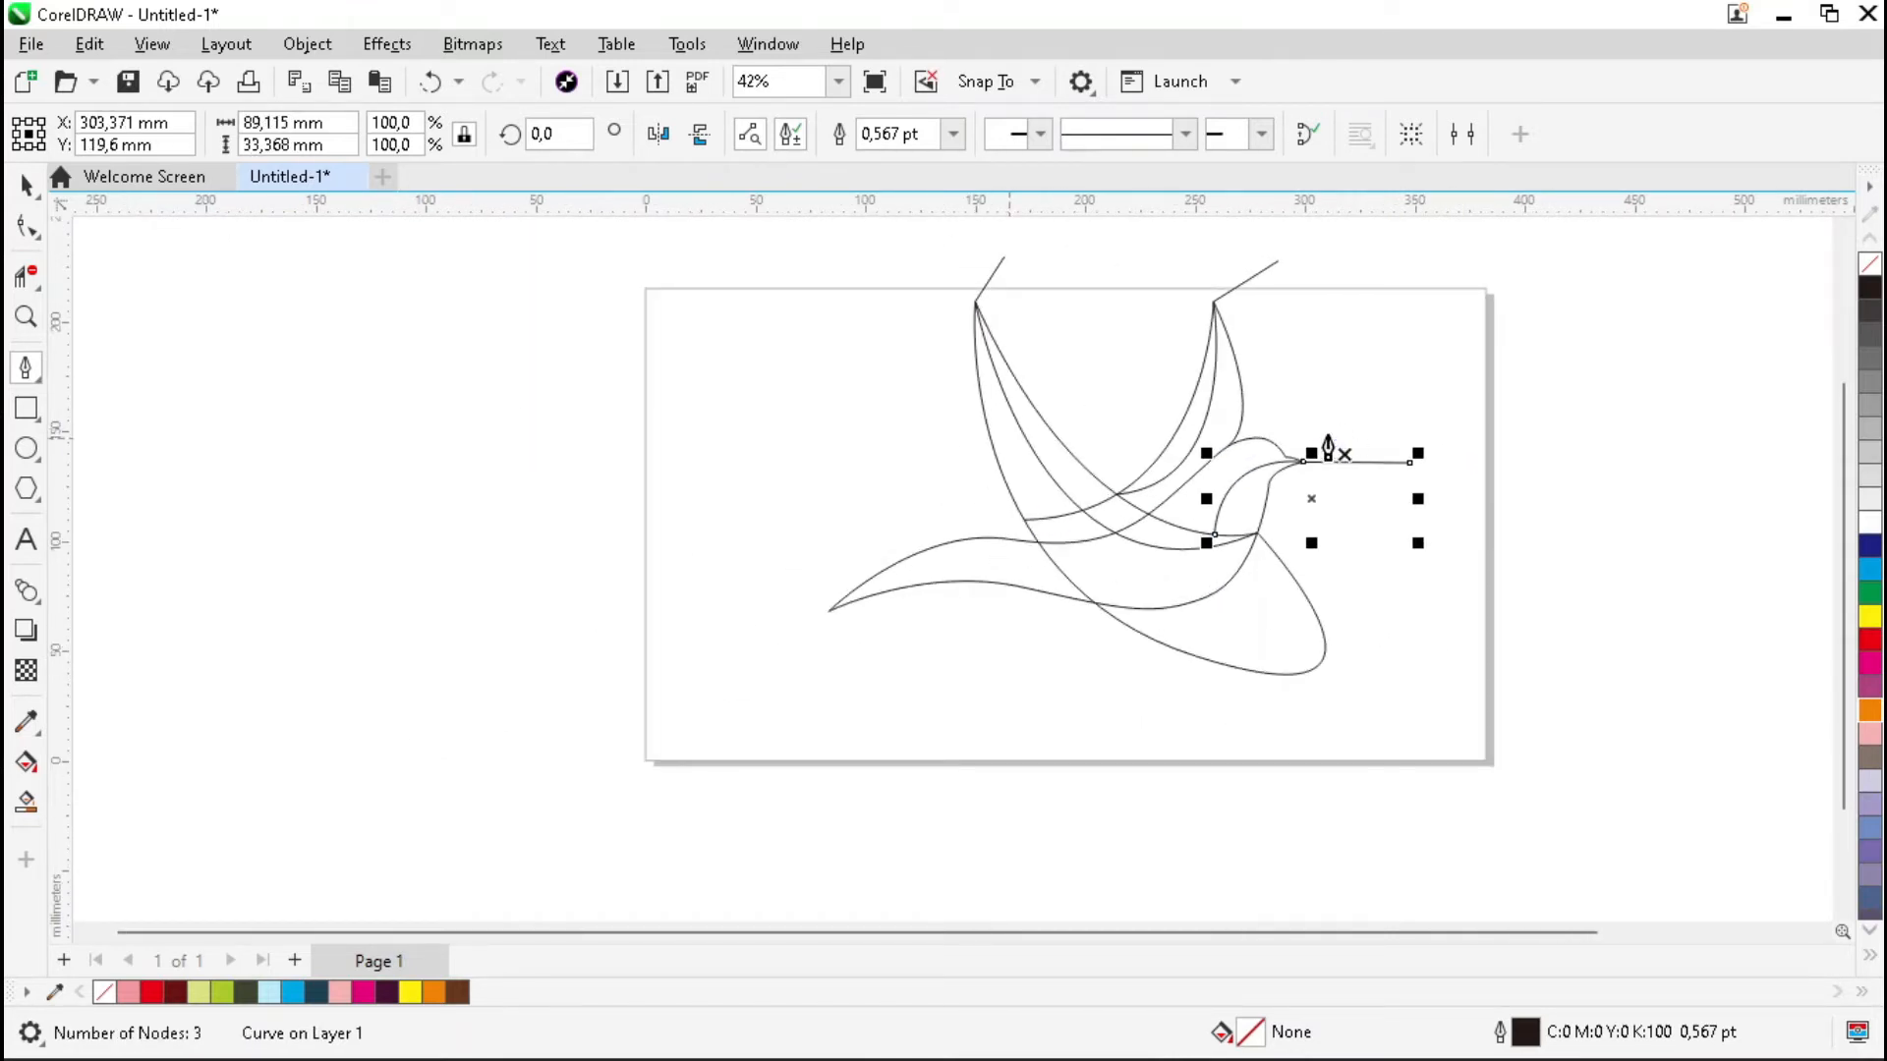
{"action": "scroll", "coordinate": [1073, 609], "scroll_direction": "up", "scroll_amount": 3}
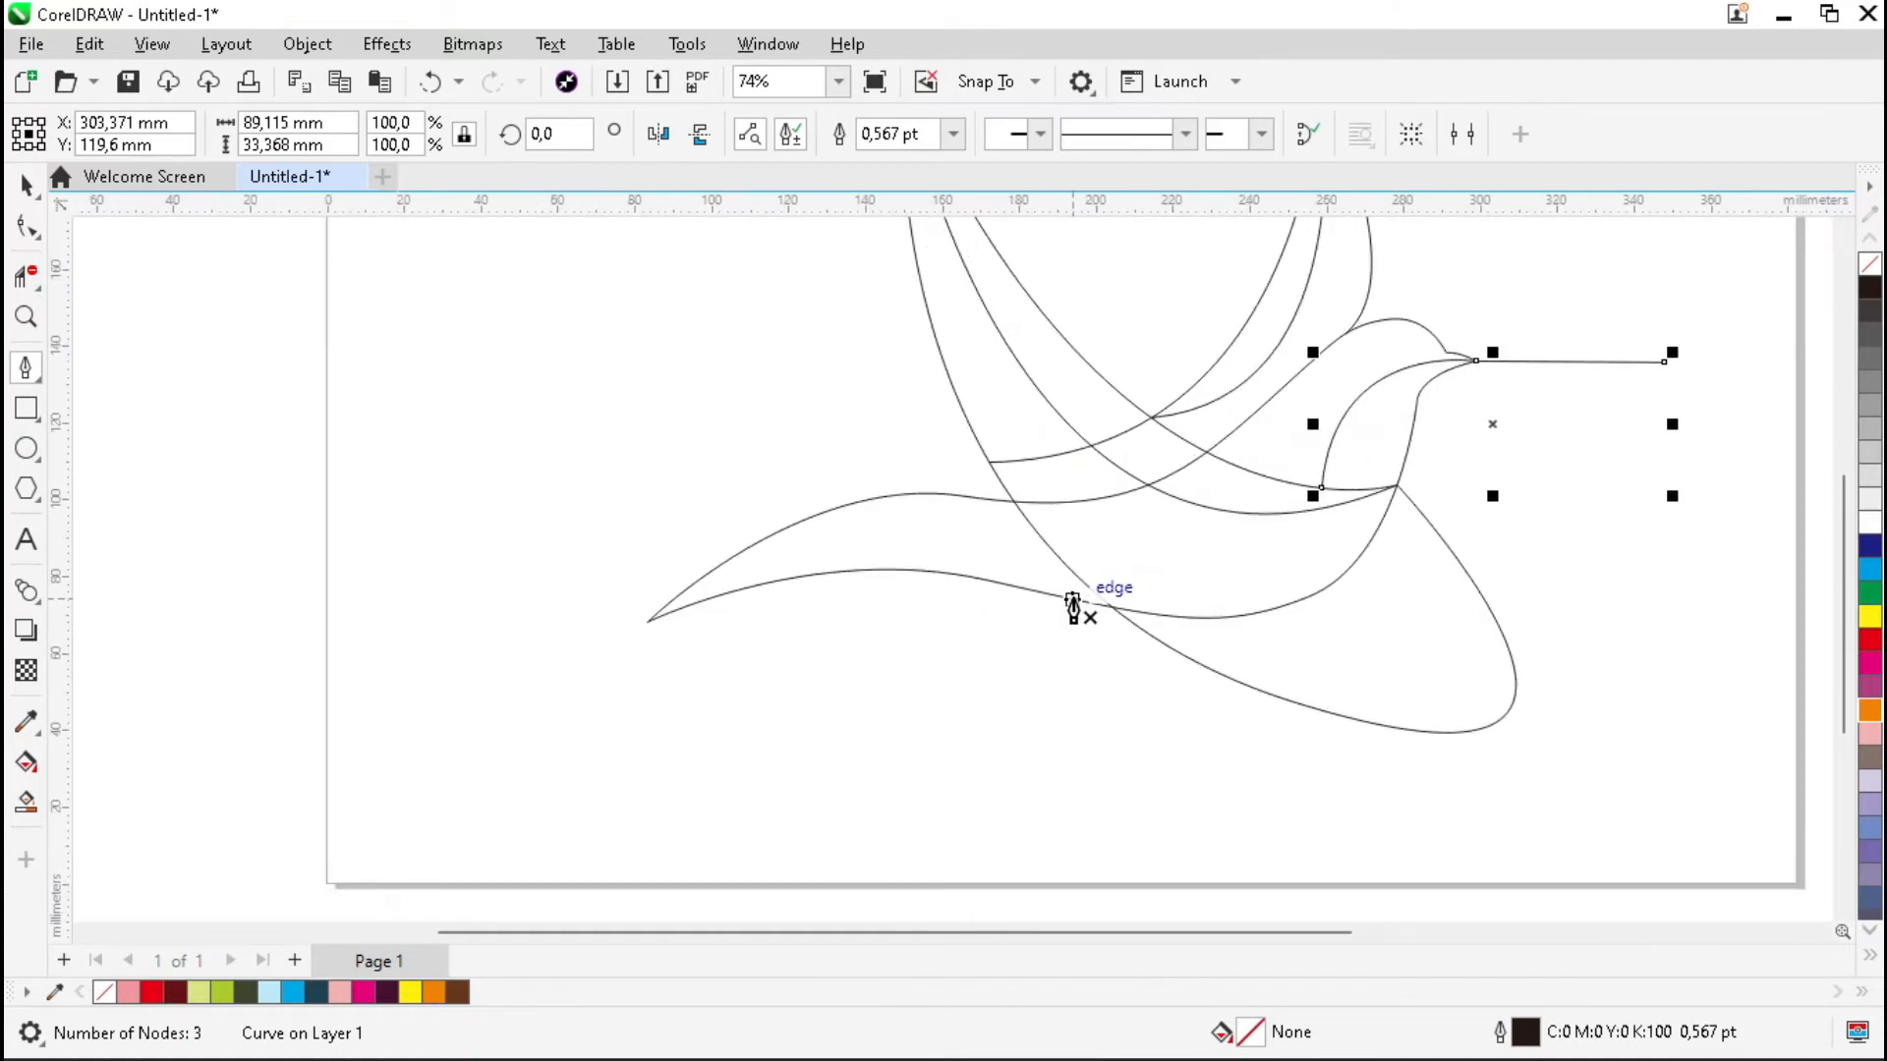
Draw a tail dividing curve about 176 by 22 mm from behind the tail tip through it to the front wing's base on the belly edge
{"action": "scroll", "coordinate": [816, 589], "scroll_direction": "down", "scroll_amount": 1}
{"action": "scroll", "coordinate": [910, 653], "scroll_direction": "up", "scroll_amount": 2}
{"action": "left_click", "coordinate": [314, 534]}
{"action": "left_click", "coordinate": [560, 580]}
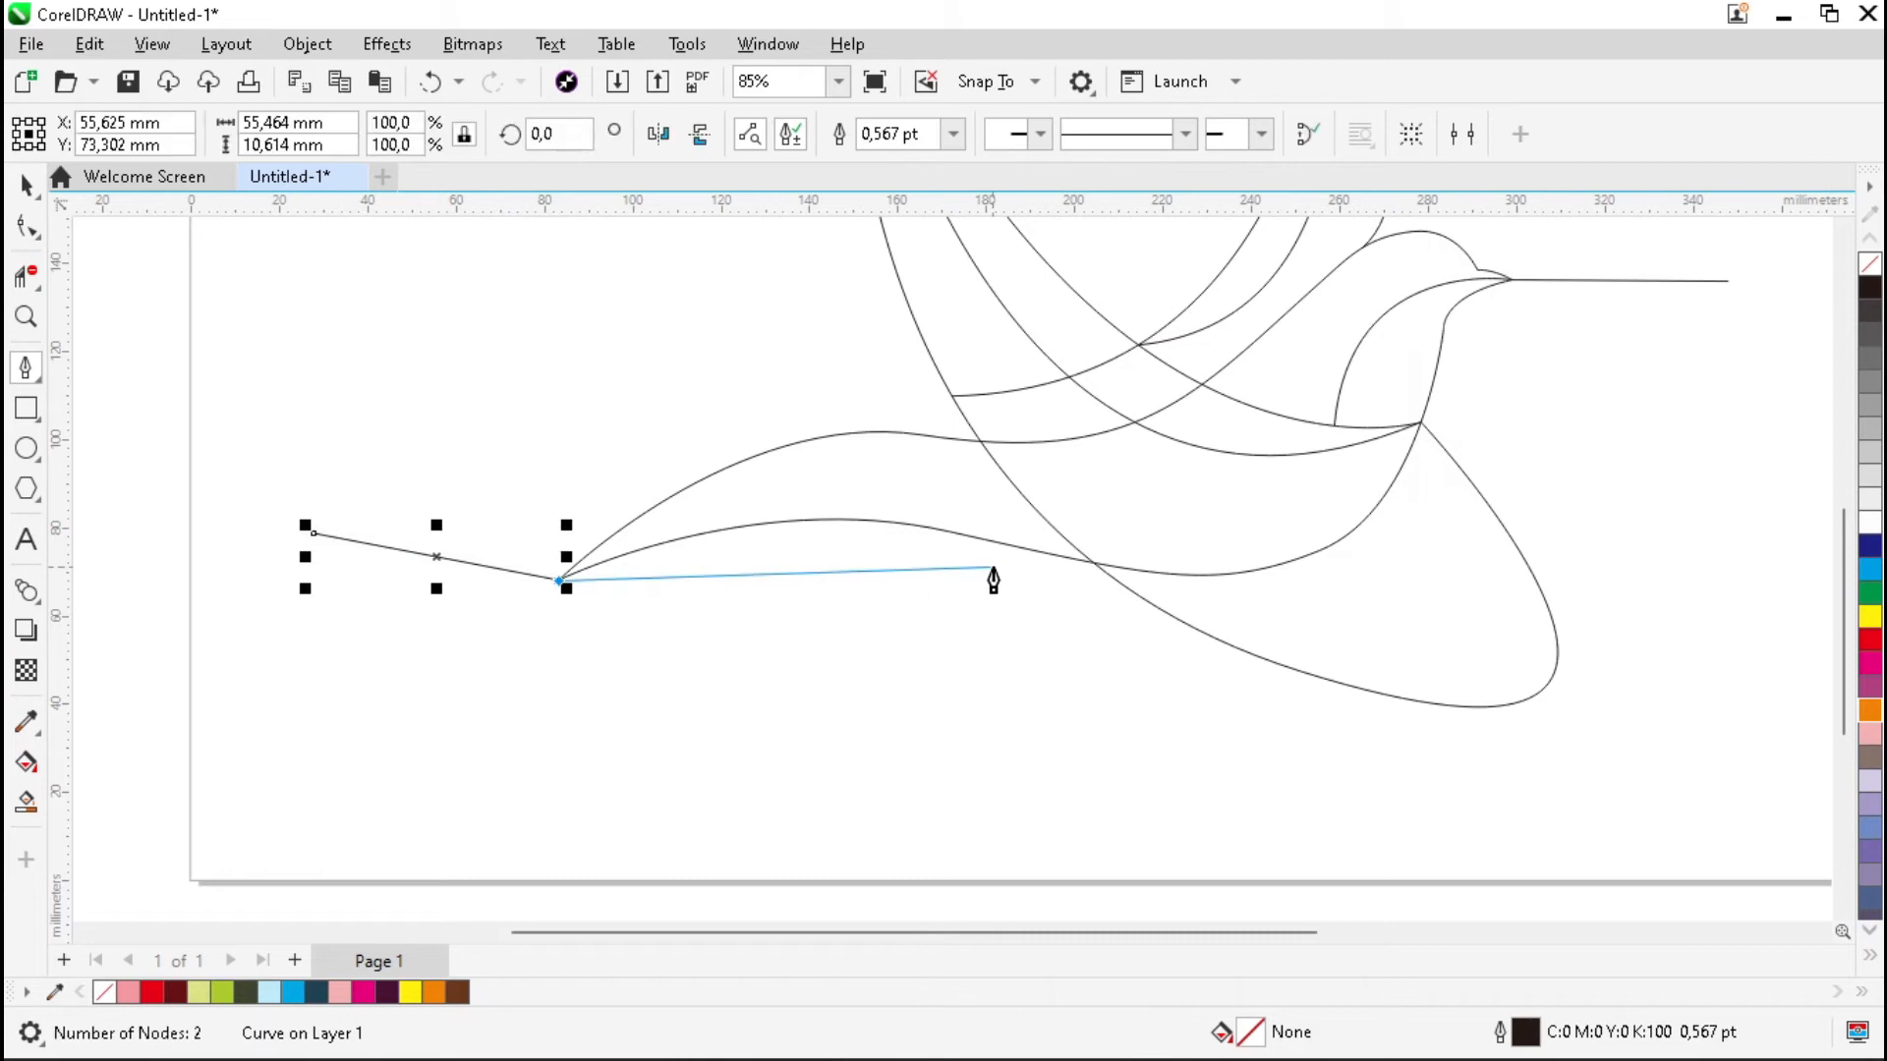
{"action": "left_click_drag", "start_coordinate": [1094, 562], "coordinate": [1353, 761]}
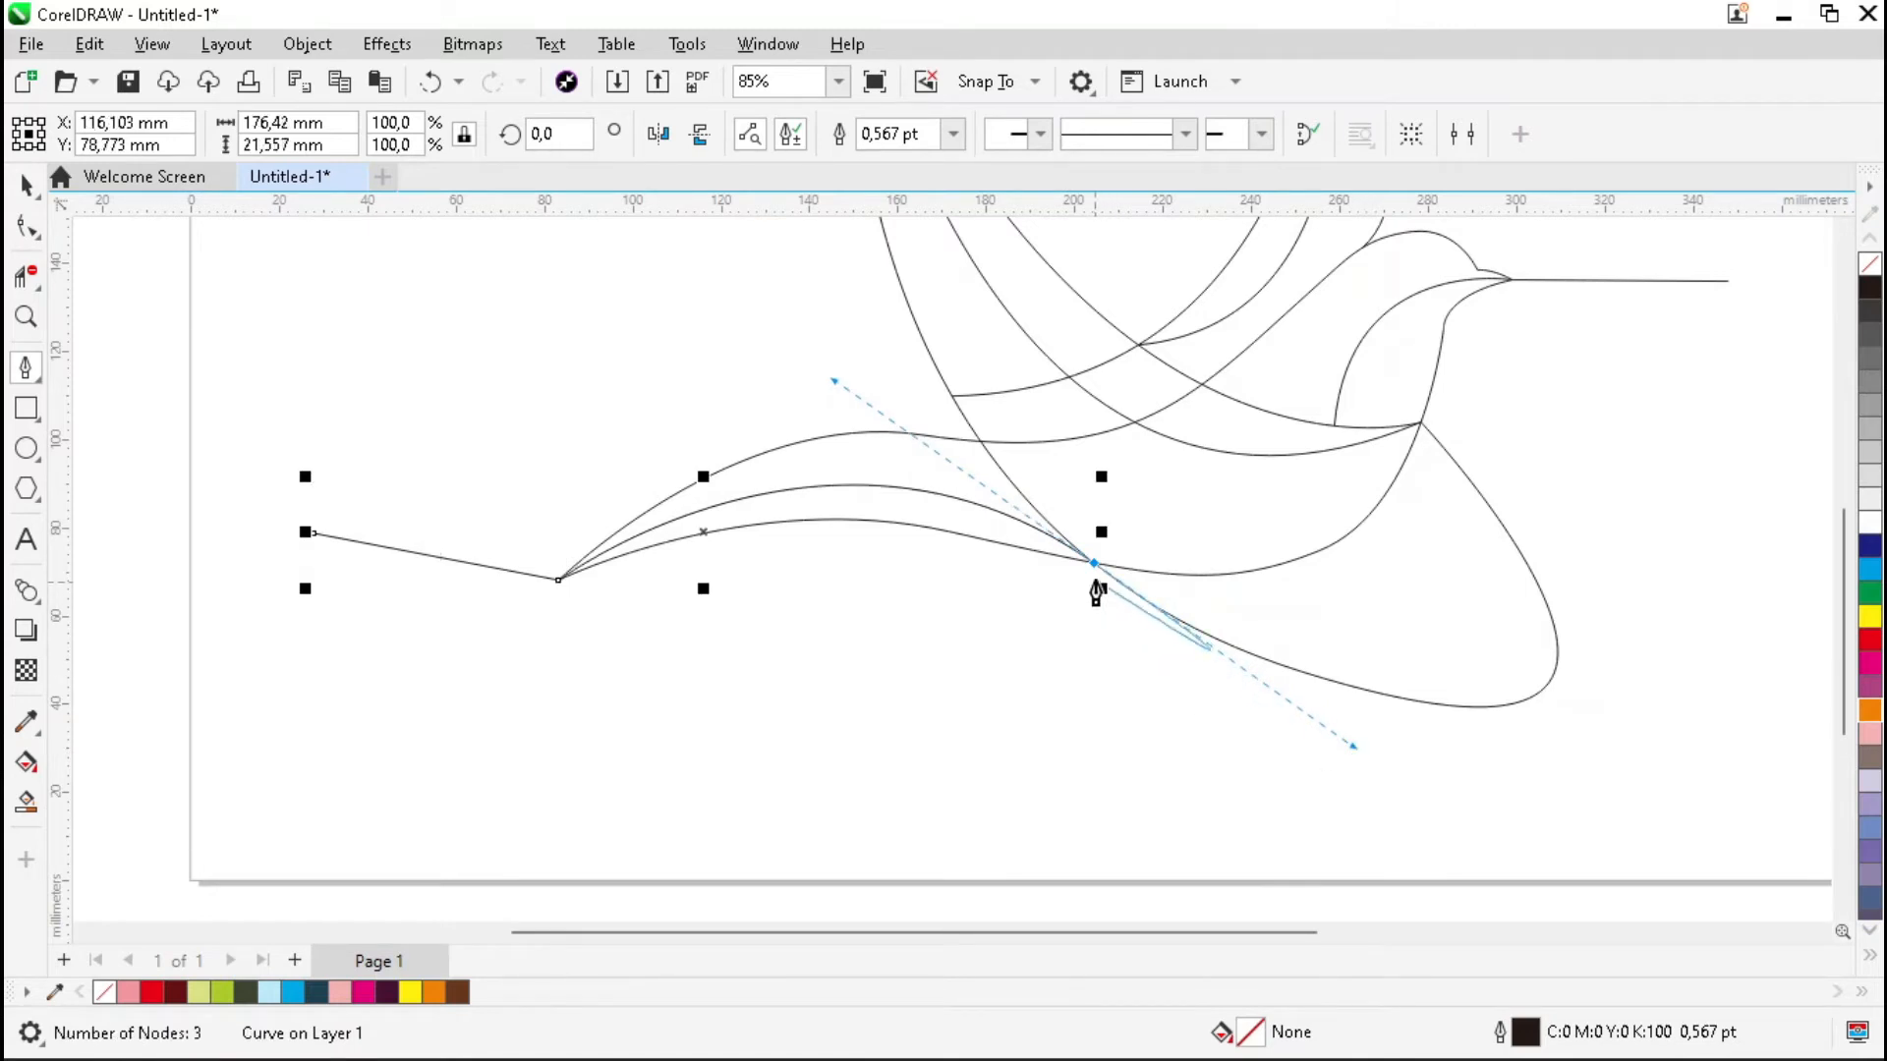
Draw a curved feather about 57 by 61 mm below the tail, with a dividing curve about 41 by 62 mm passing through its tip
{"action": "scroll", "coordinate": [427, 668], "scroll_direction": "down", "scroll_amount": 2}
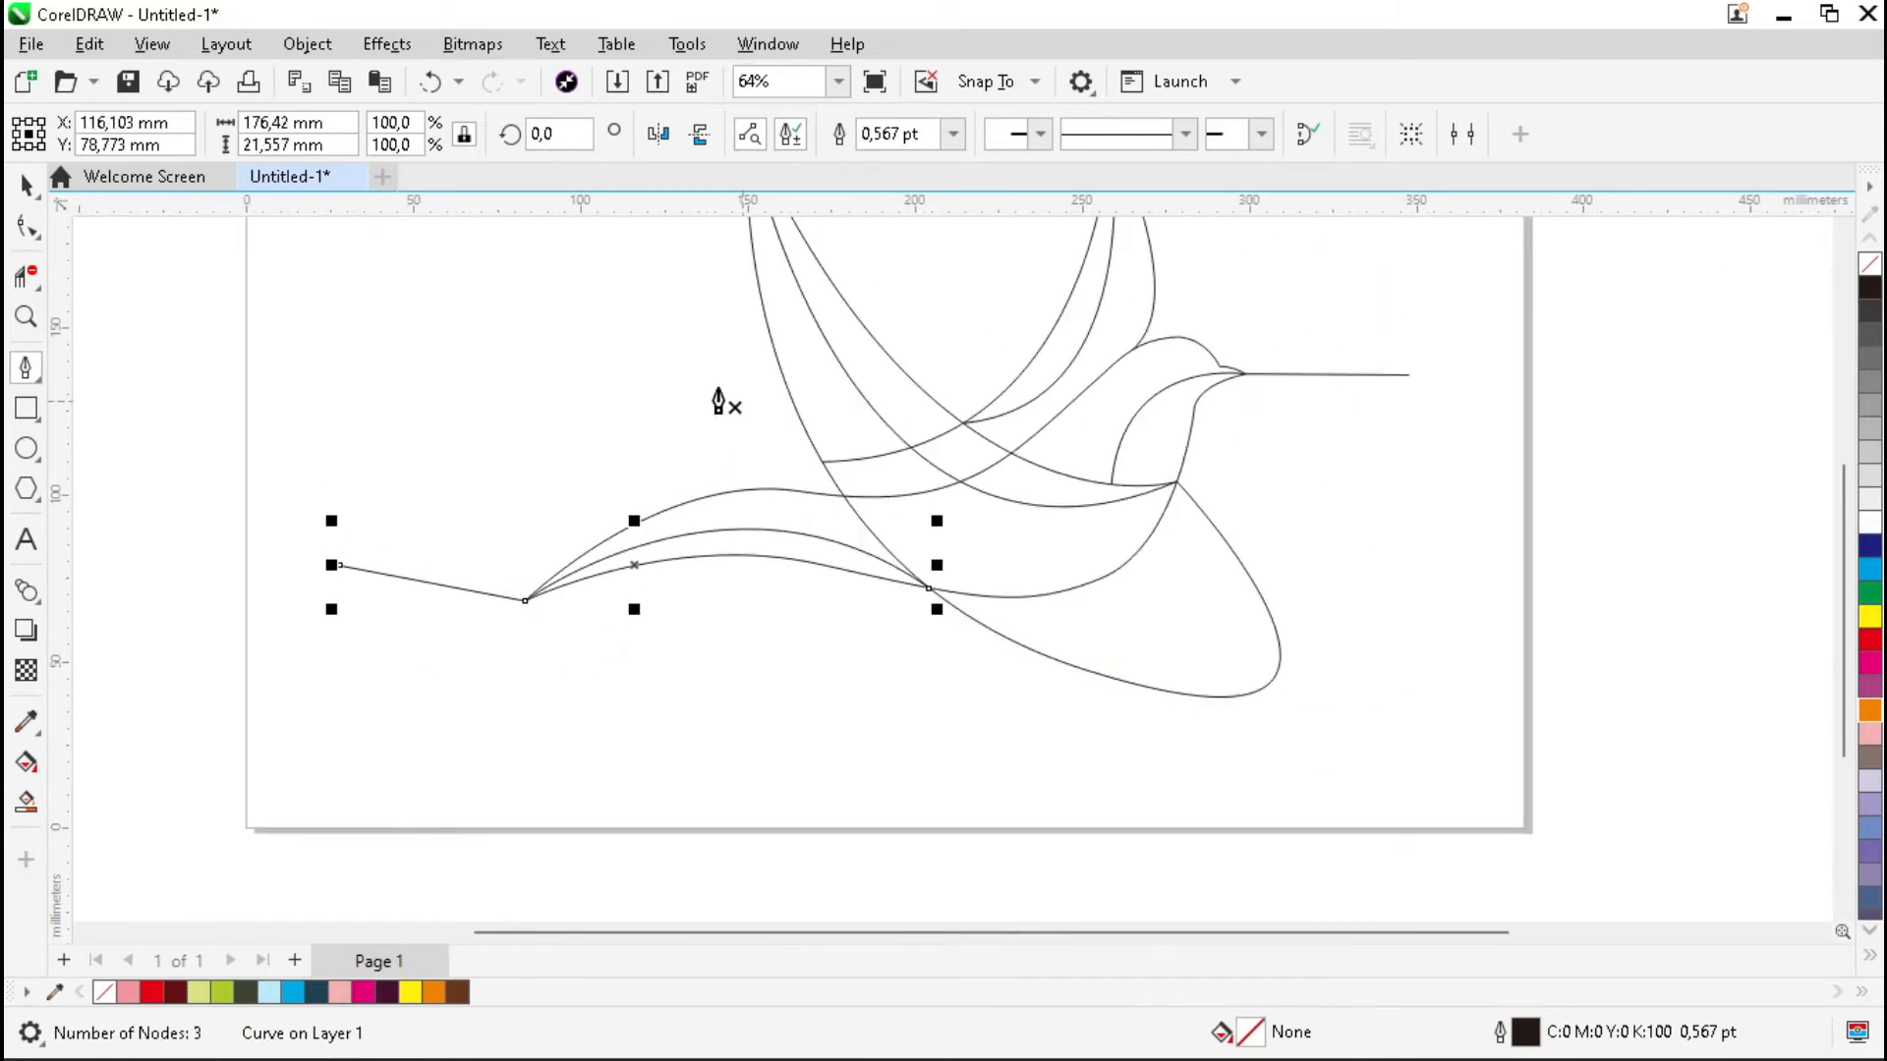
{"action": "scroll", "coordinate": [727, 491], "scroll_direction": "down", "scroll_amount": 2}
{"action": "scroll", "coordinate": [703, 602], "scroll_direction": "up", "scroll_amount": 3}
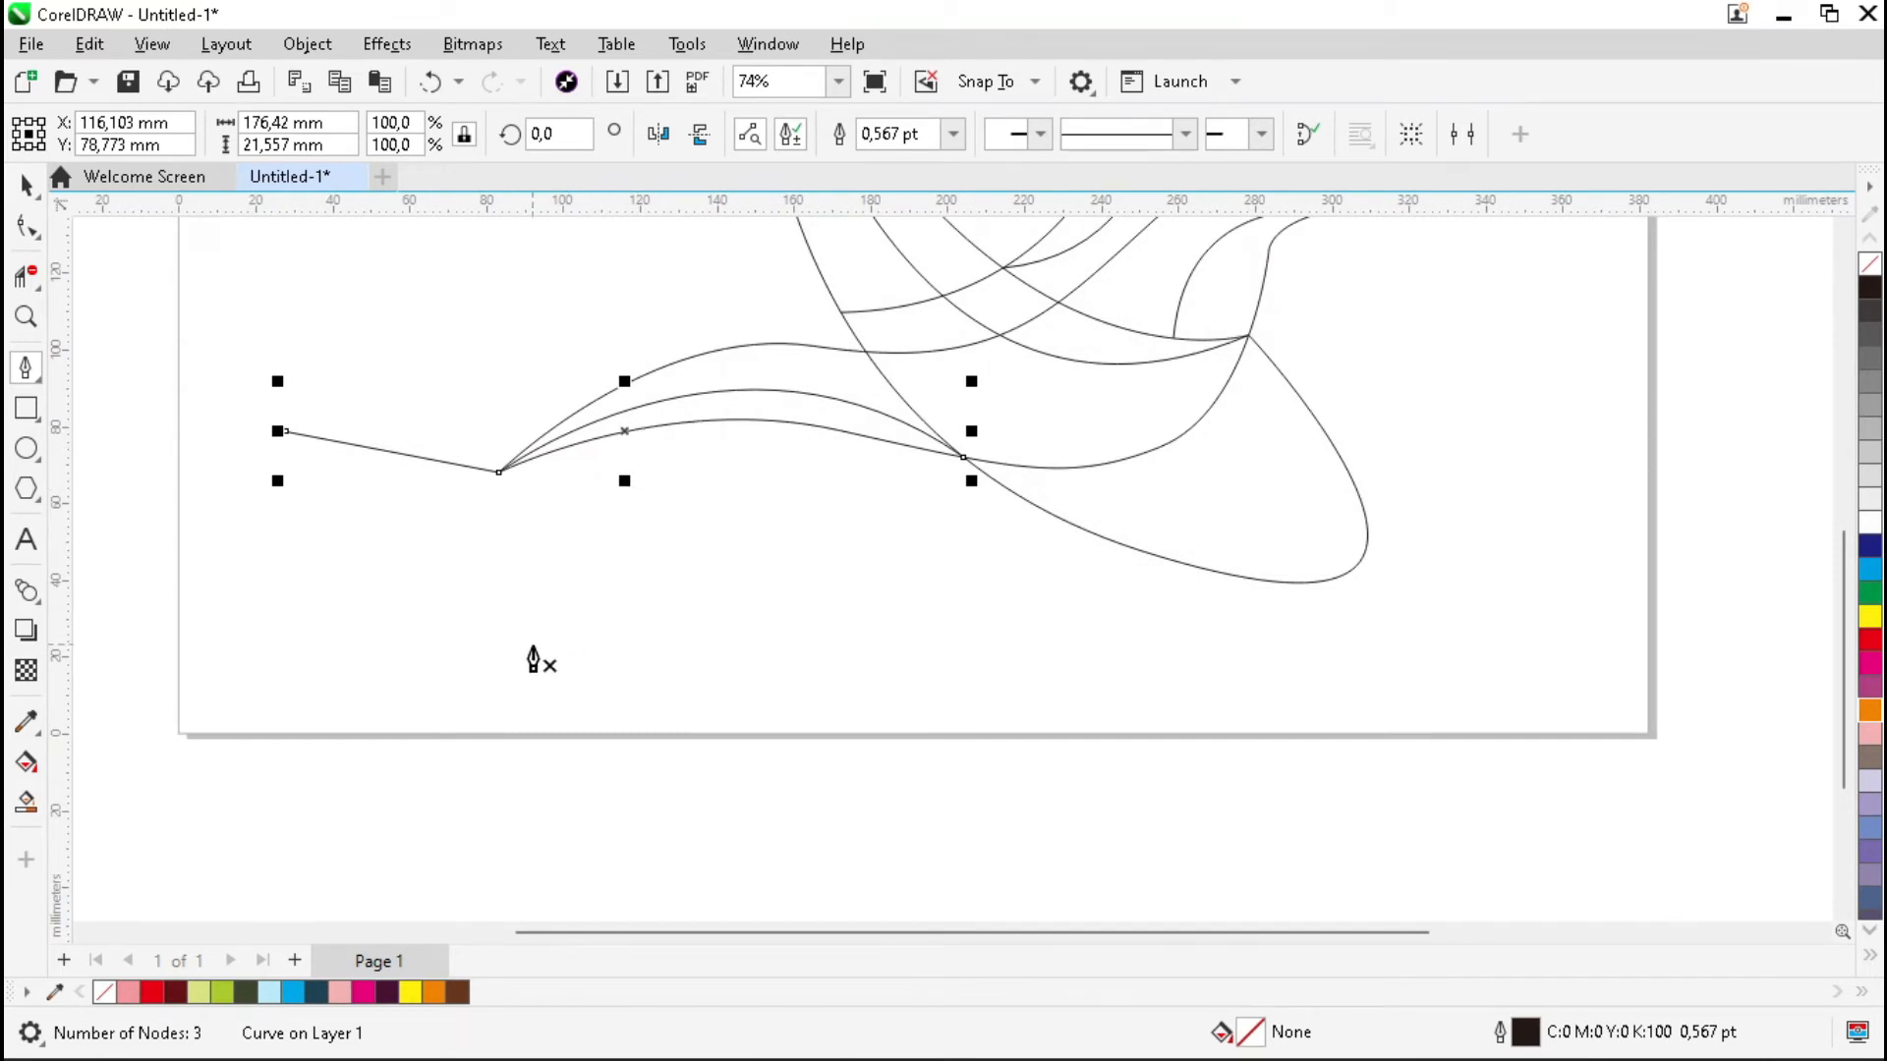
{"action": "left_click", "coordinate": [580, 598]}
{"action": "left_click_drag", "start_coordinate": [786, 362], "coordinate": [977, 272]}
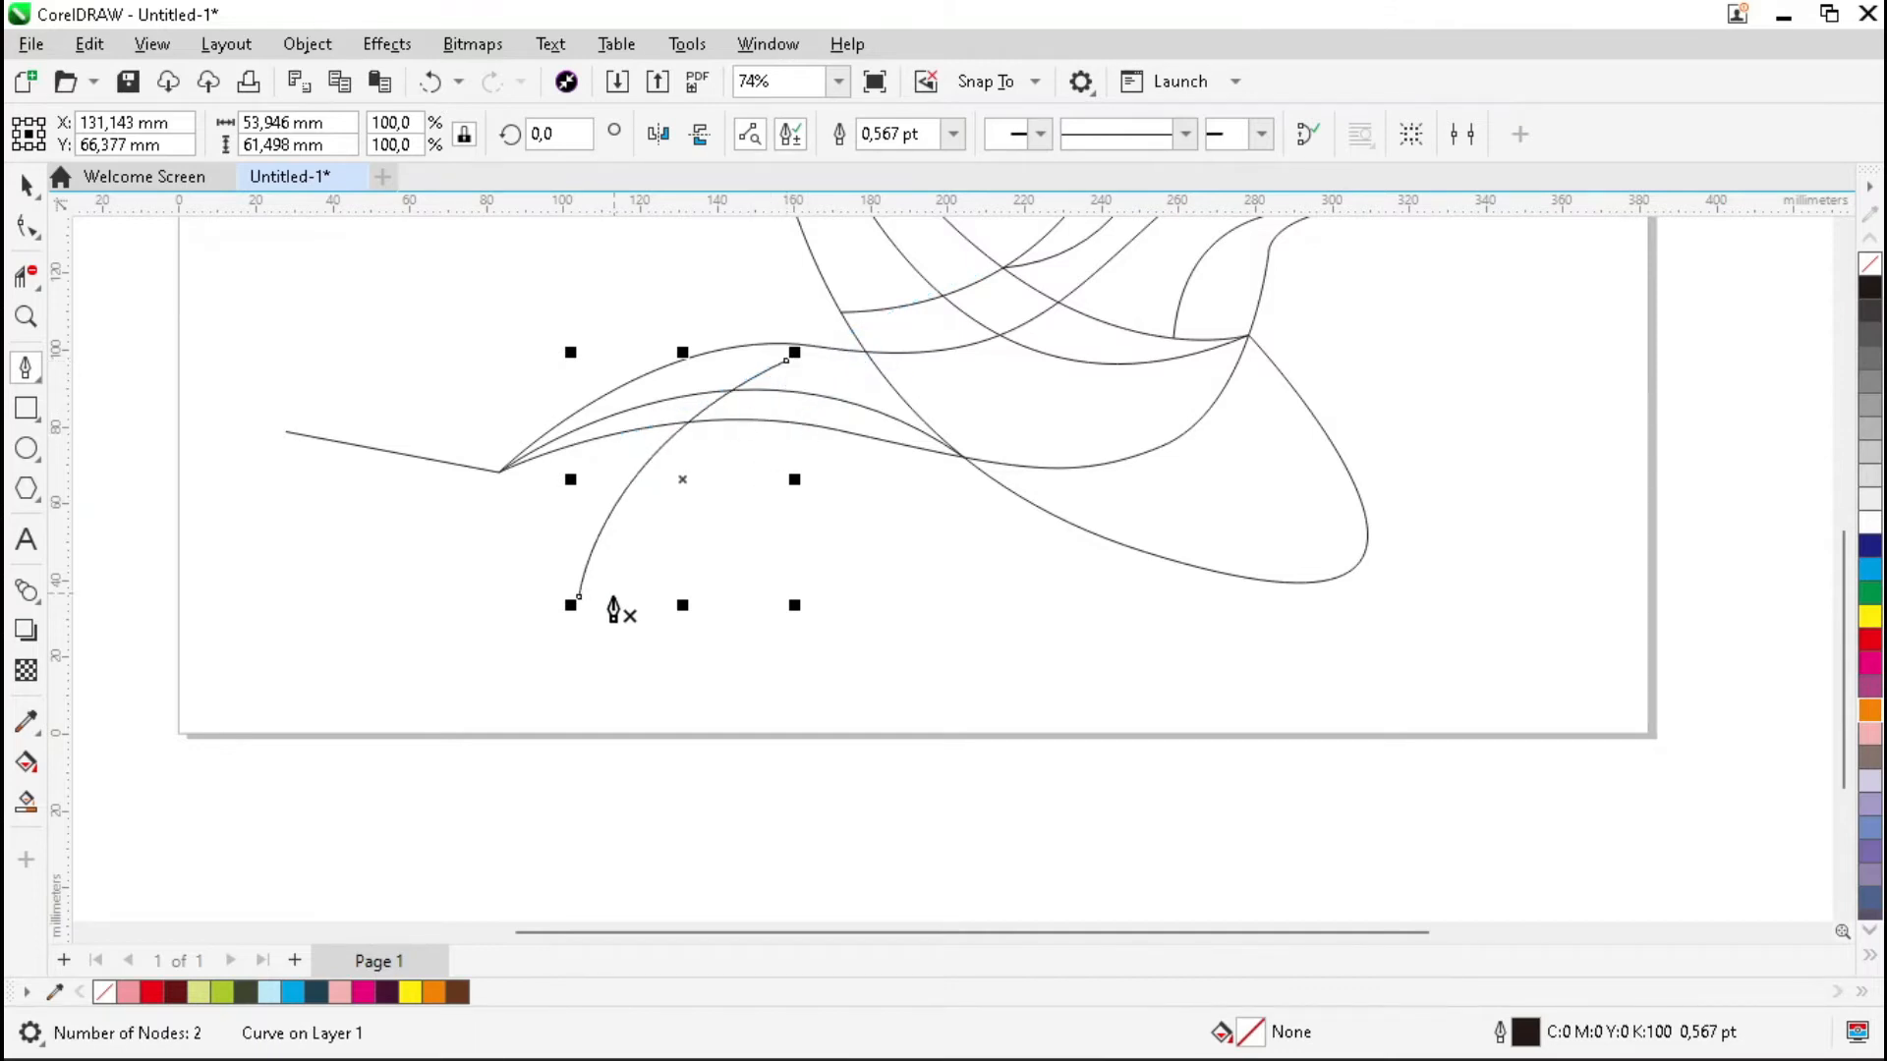
{"action": "left_click", "coordinate": [580, 596]}
{"action": "left_click_drag", "start_coordinate": [798, 423], "coordinate": [935, 390]}
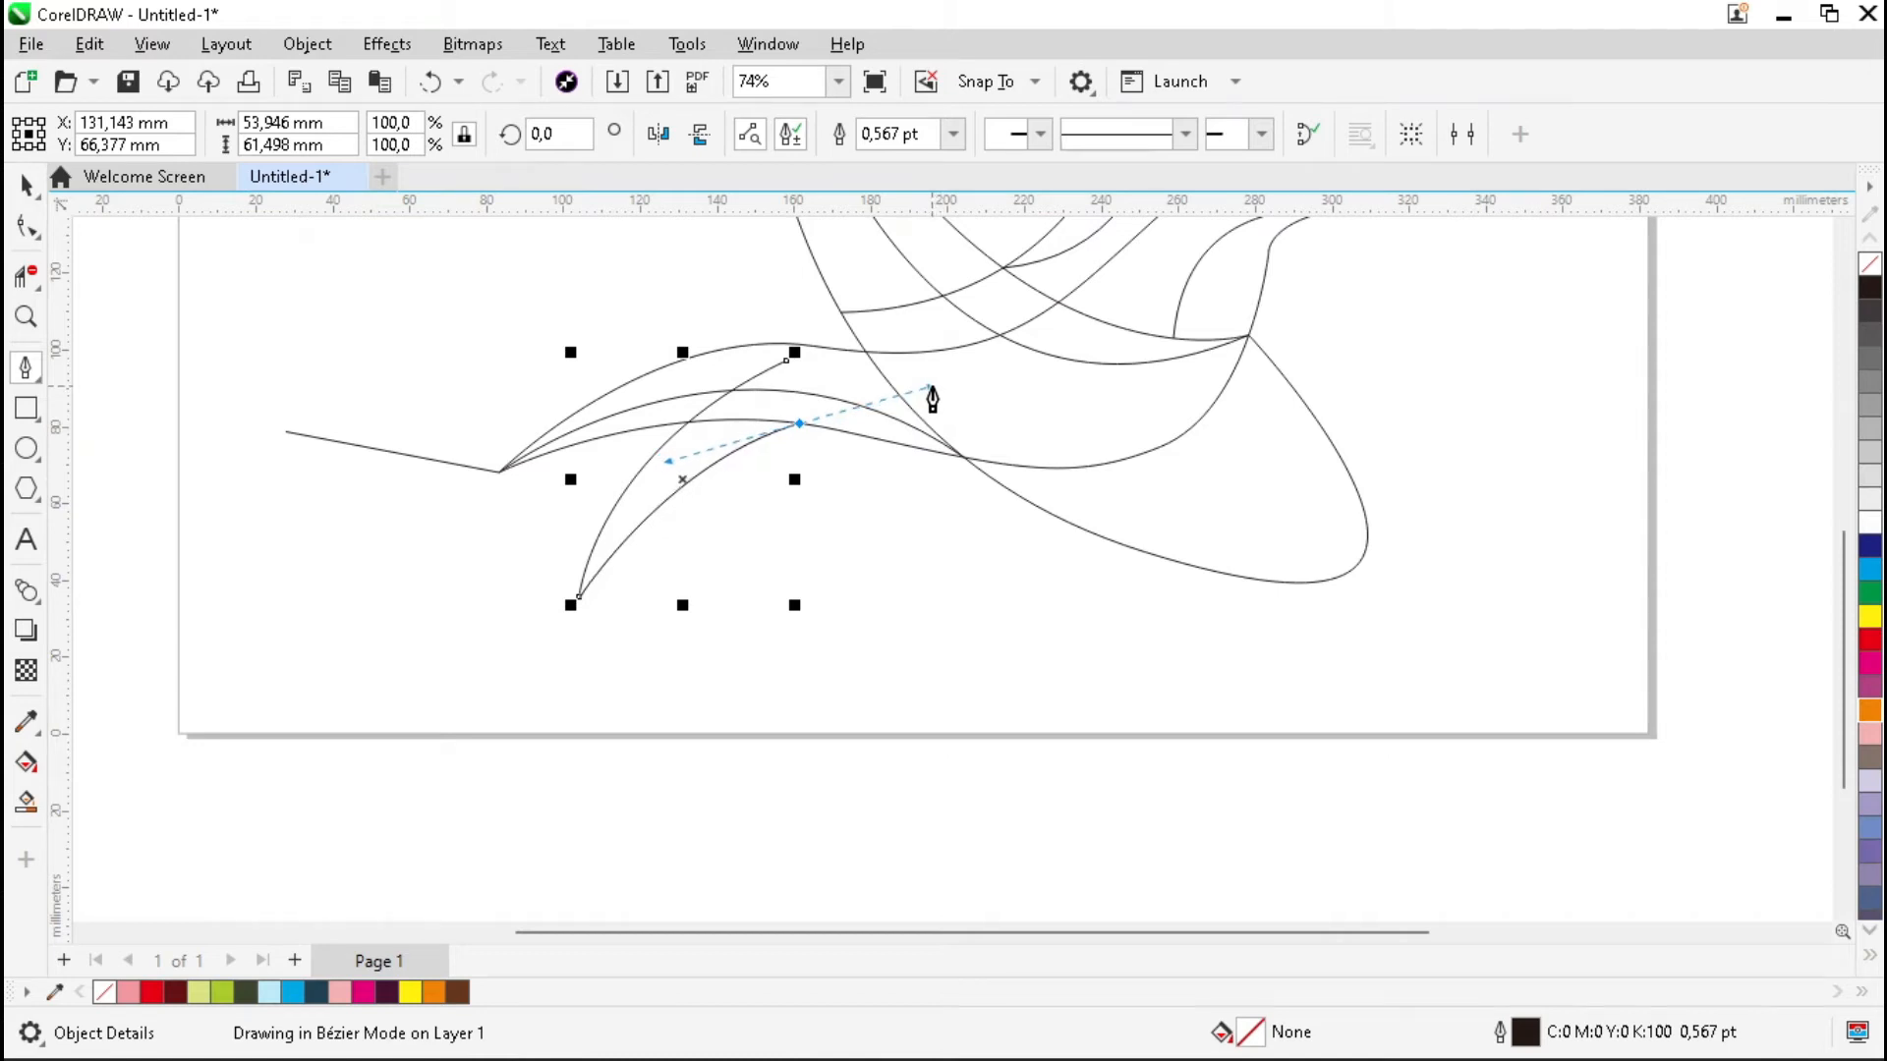
{"action": "left_click", "coordinate": [800, 423]}
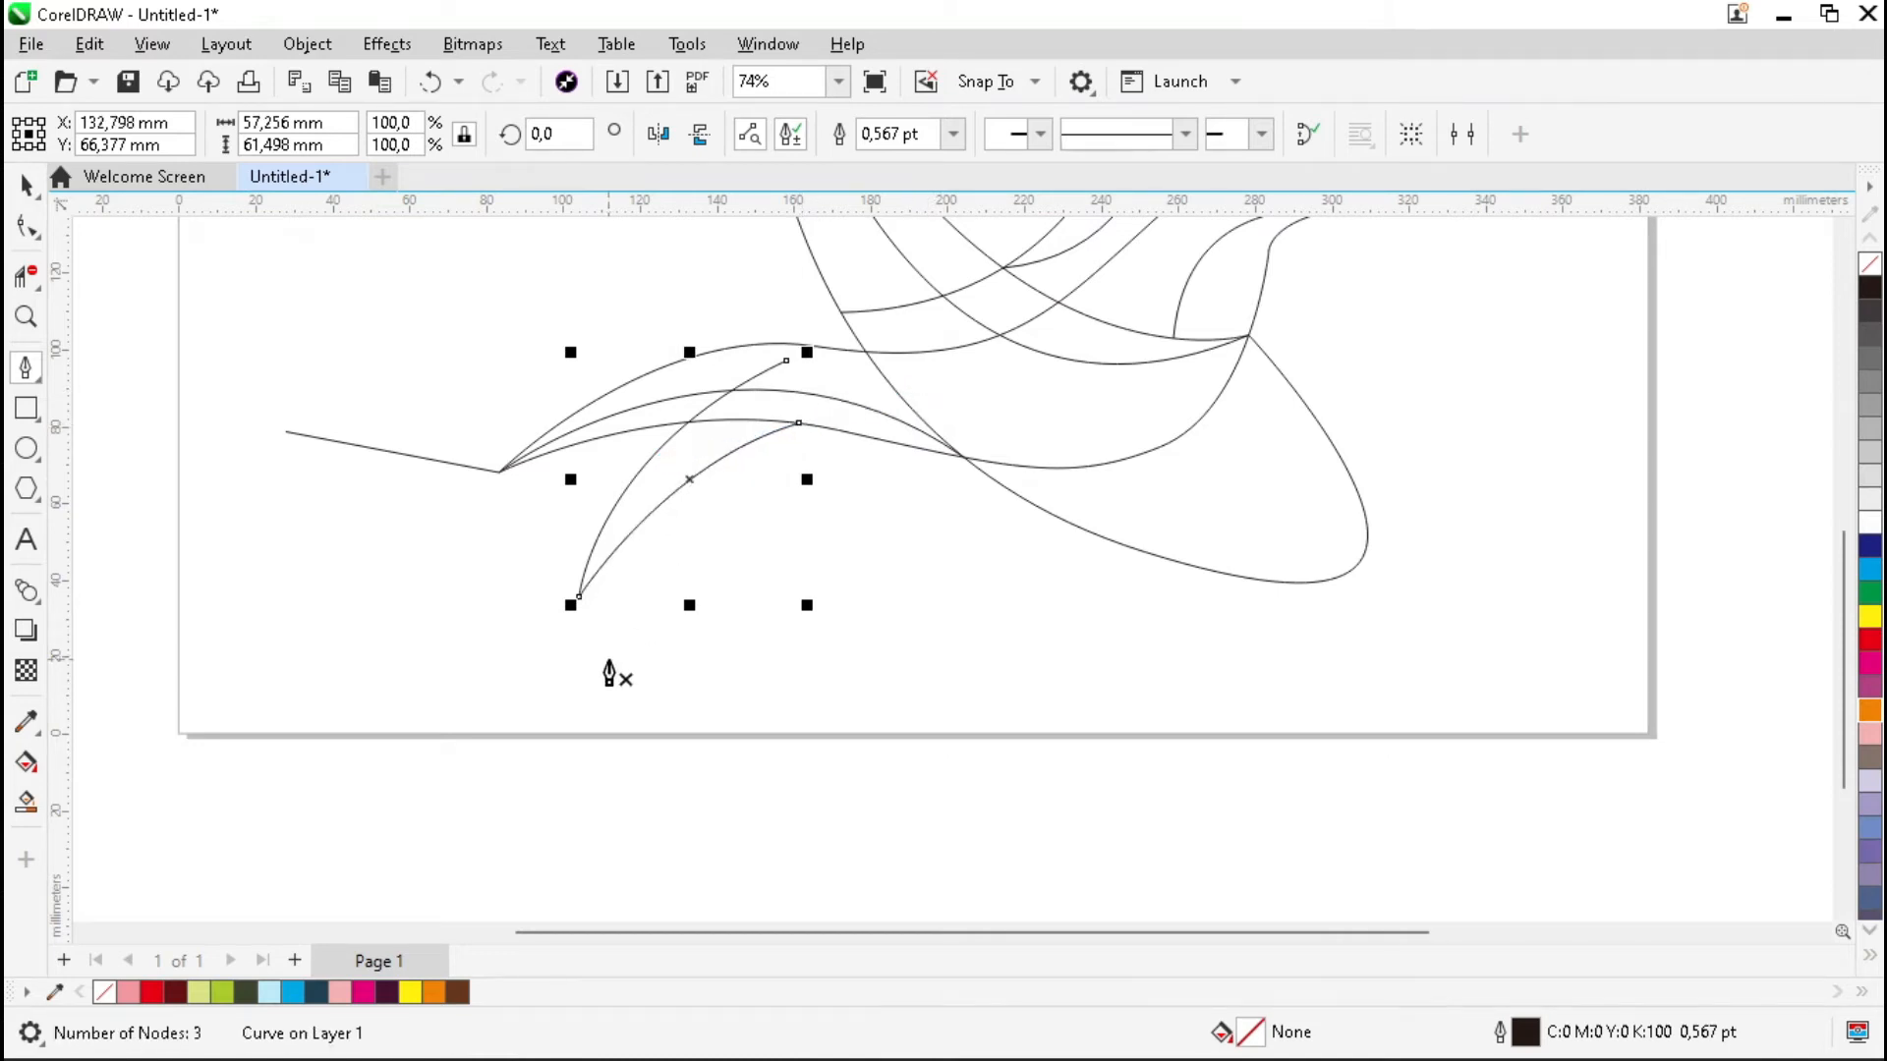
{"action": "left_click", "coordinate": [579, 601]}
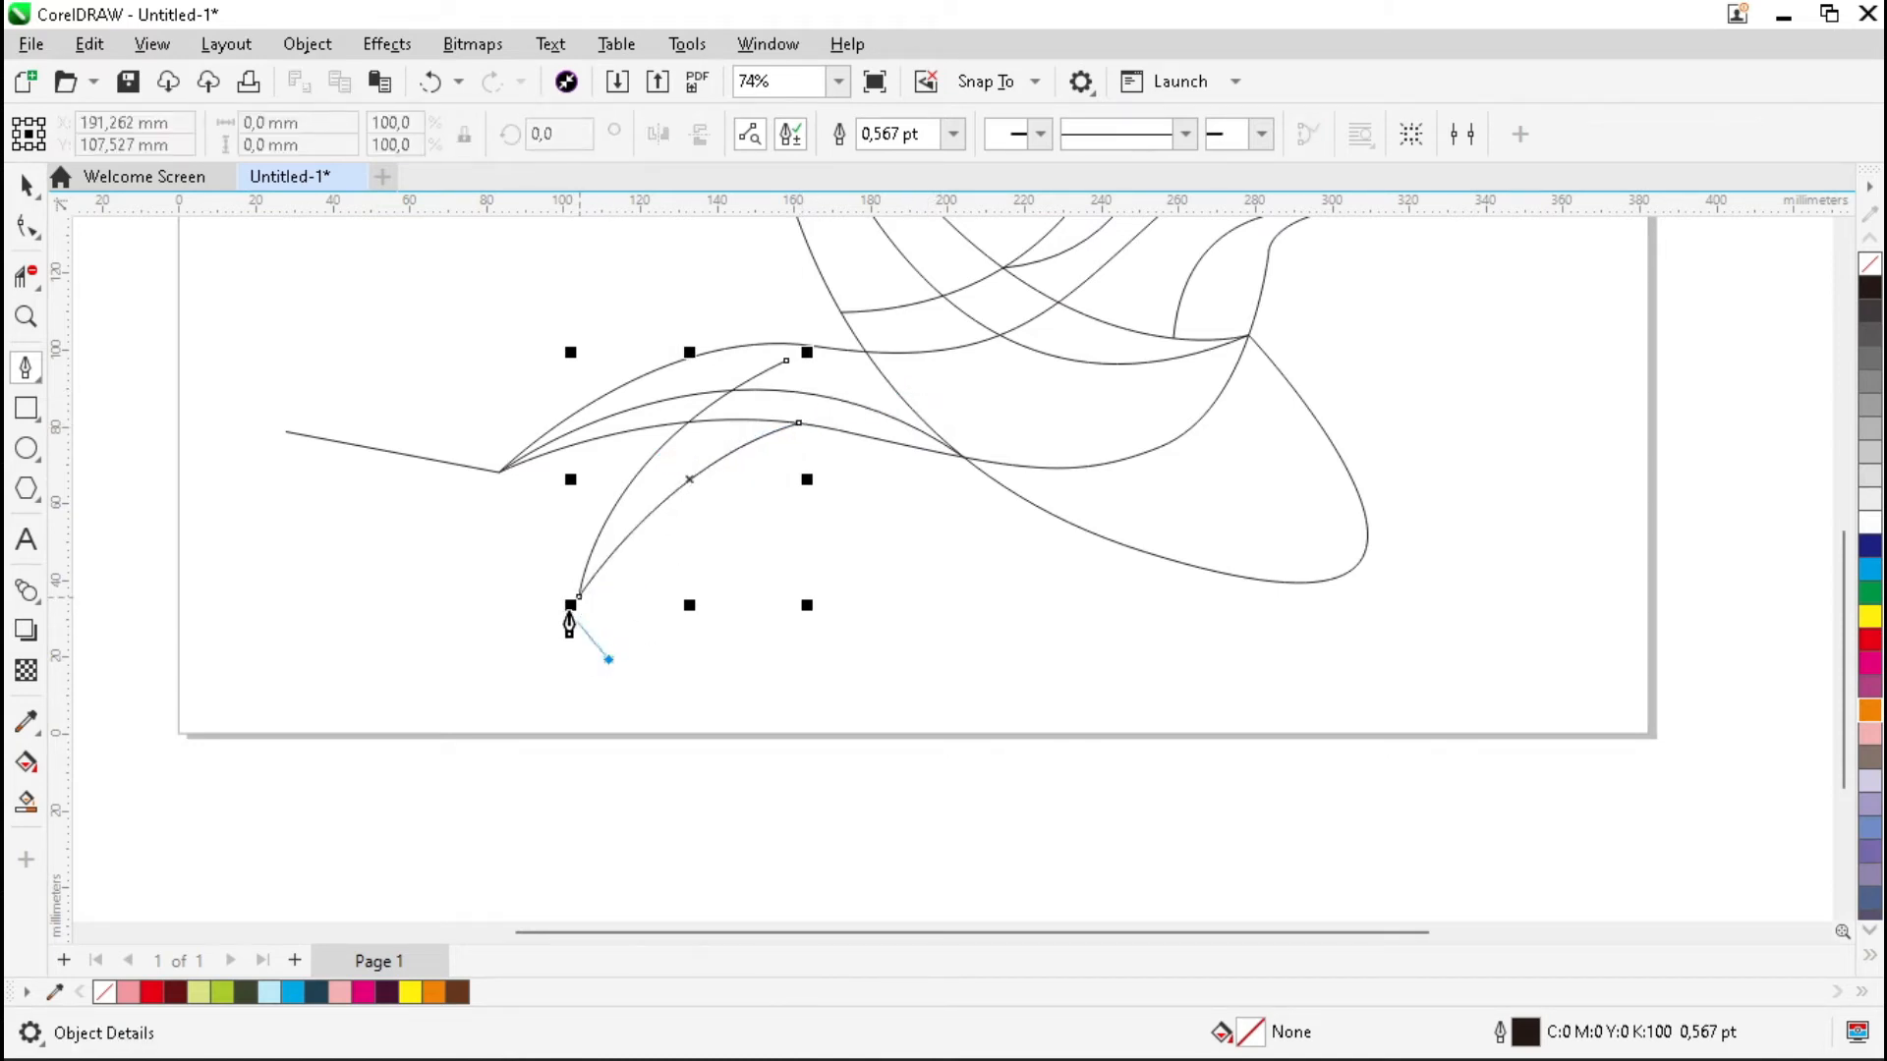
{"action": "left_click_drag", "start_coordinate": [739, 420], "coordinate": [871, 356]}
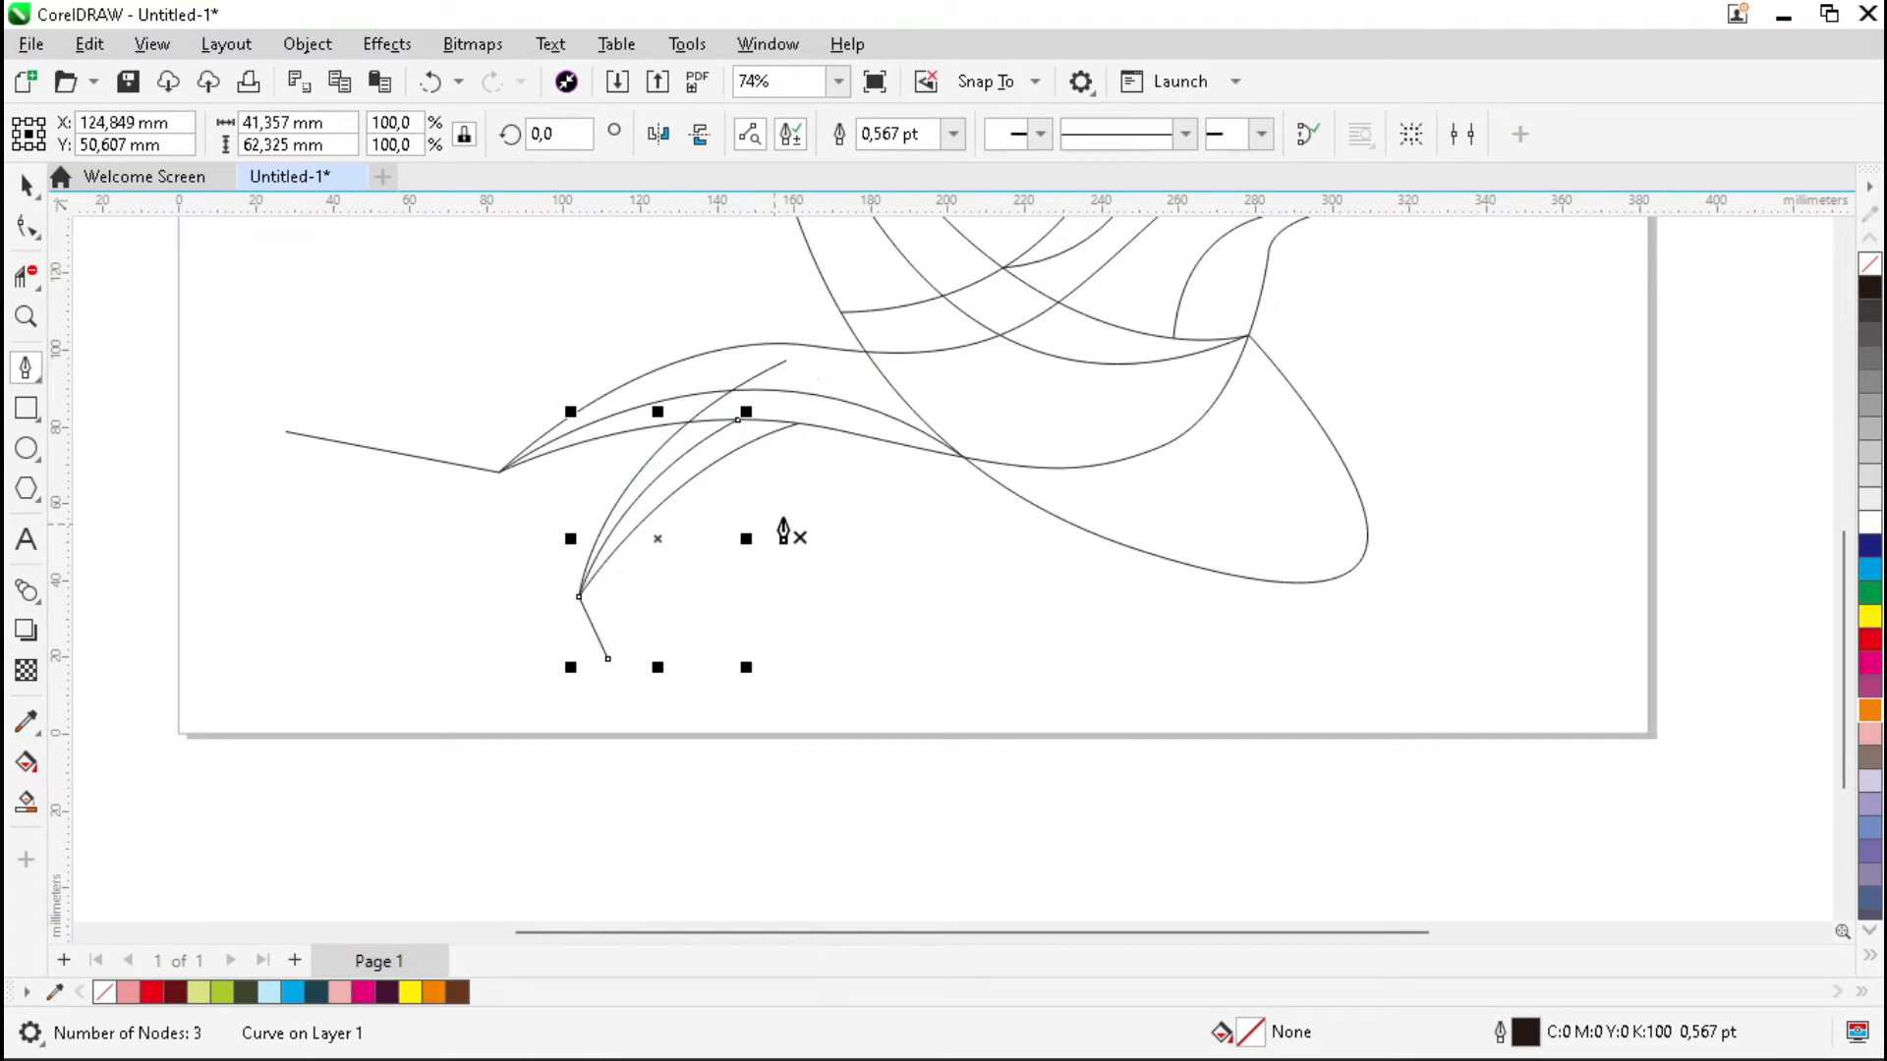
Draw a second feather about 44 by 35 mm beside the first, with a dividing curve about 31 by 51 mm passing through its tip
{"action": "scroll", "coordinate": [740, 494], "scroll_direction": "up", "scroll_amount": 2}
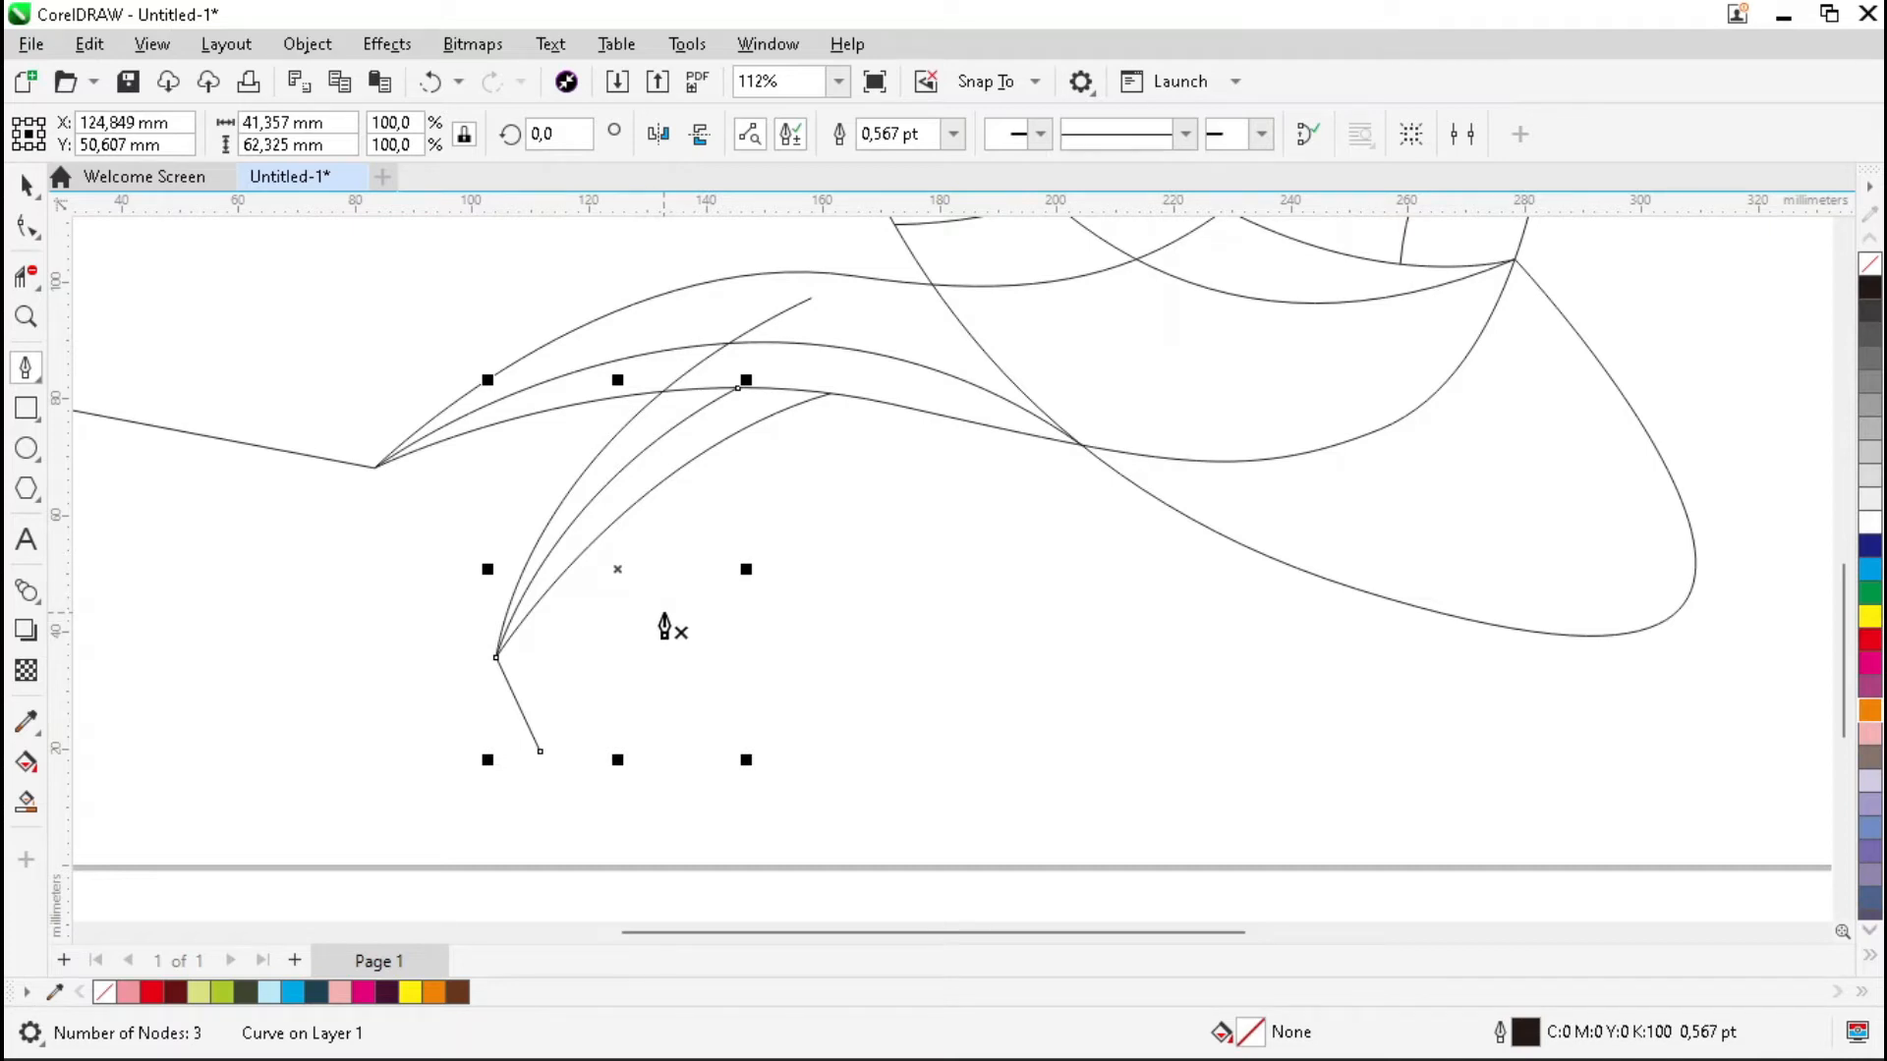
{"action": "left_click", "coordinate": [652, 611]}
{"action": "left_click_drag", "start_coordinate": [725, 439], "coordinate": [807, 351]}
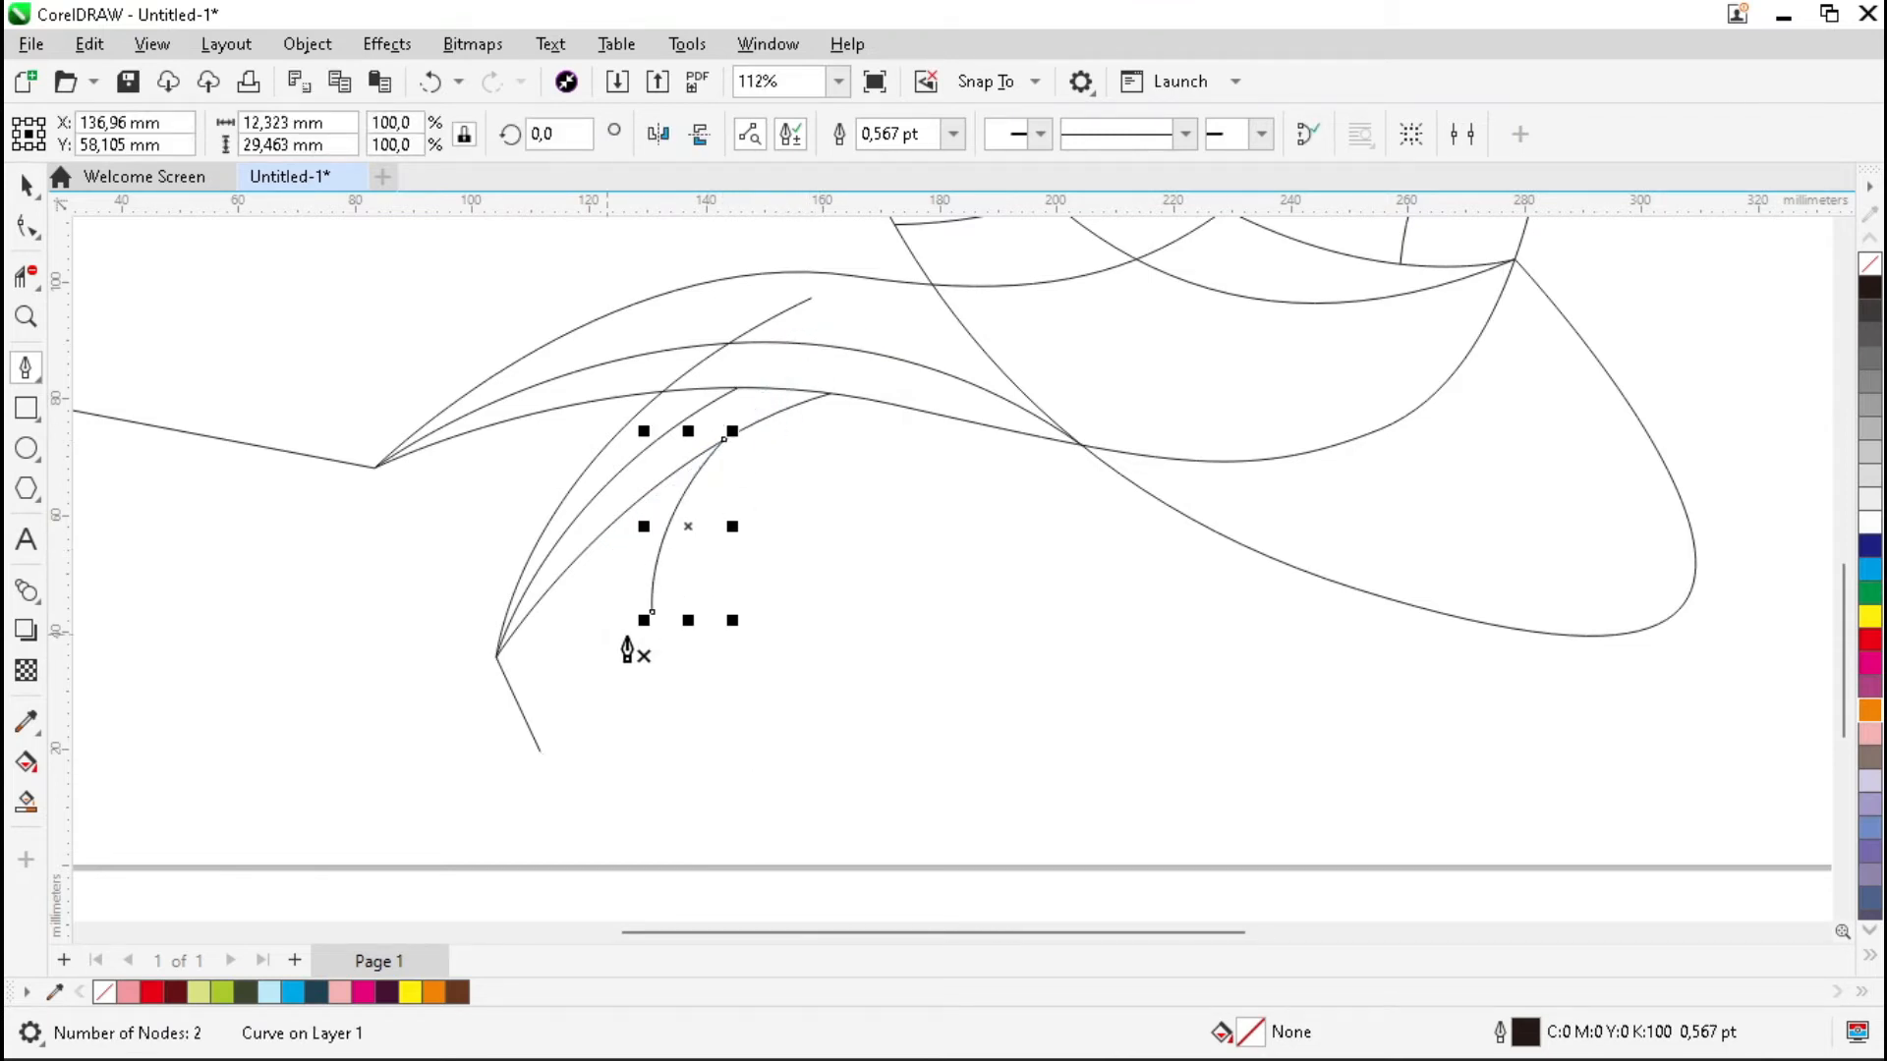
{"action": "left_click", "coordinate": [652, 611]}
{"action": "mouse_move", "coordinate": [910, 407]}
{"action": "left_mouse_down"}
{"action": "mouse_move", "coordinate": [1075, 383]}
{"action": "mouse_move", "coordinate": [917, 409]}
{"action": "left_mouse_up"}
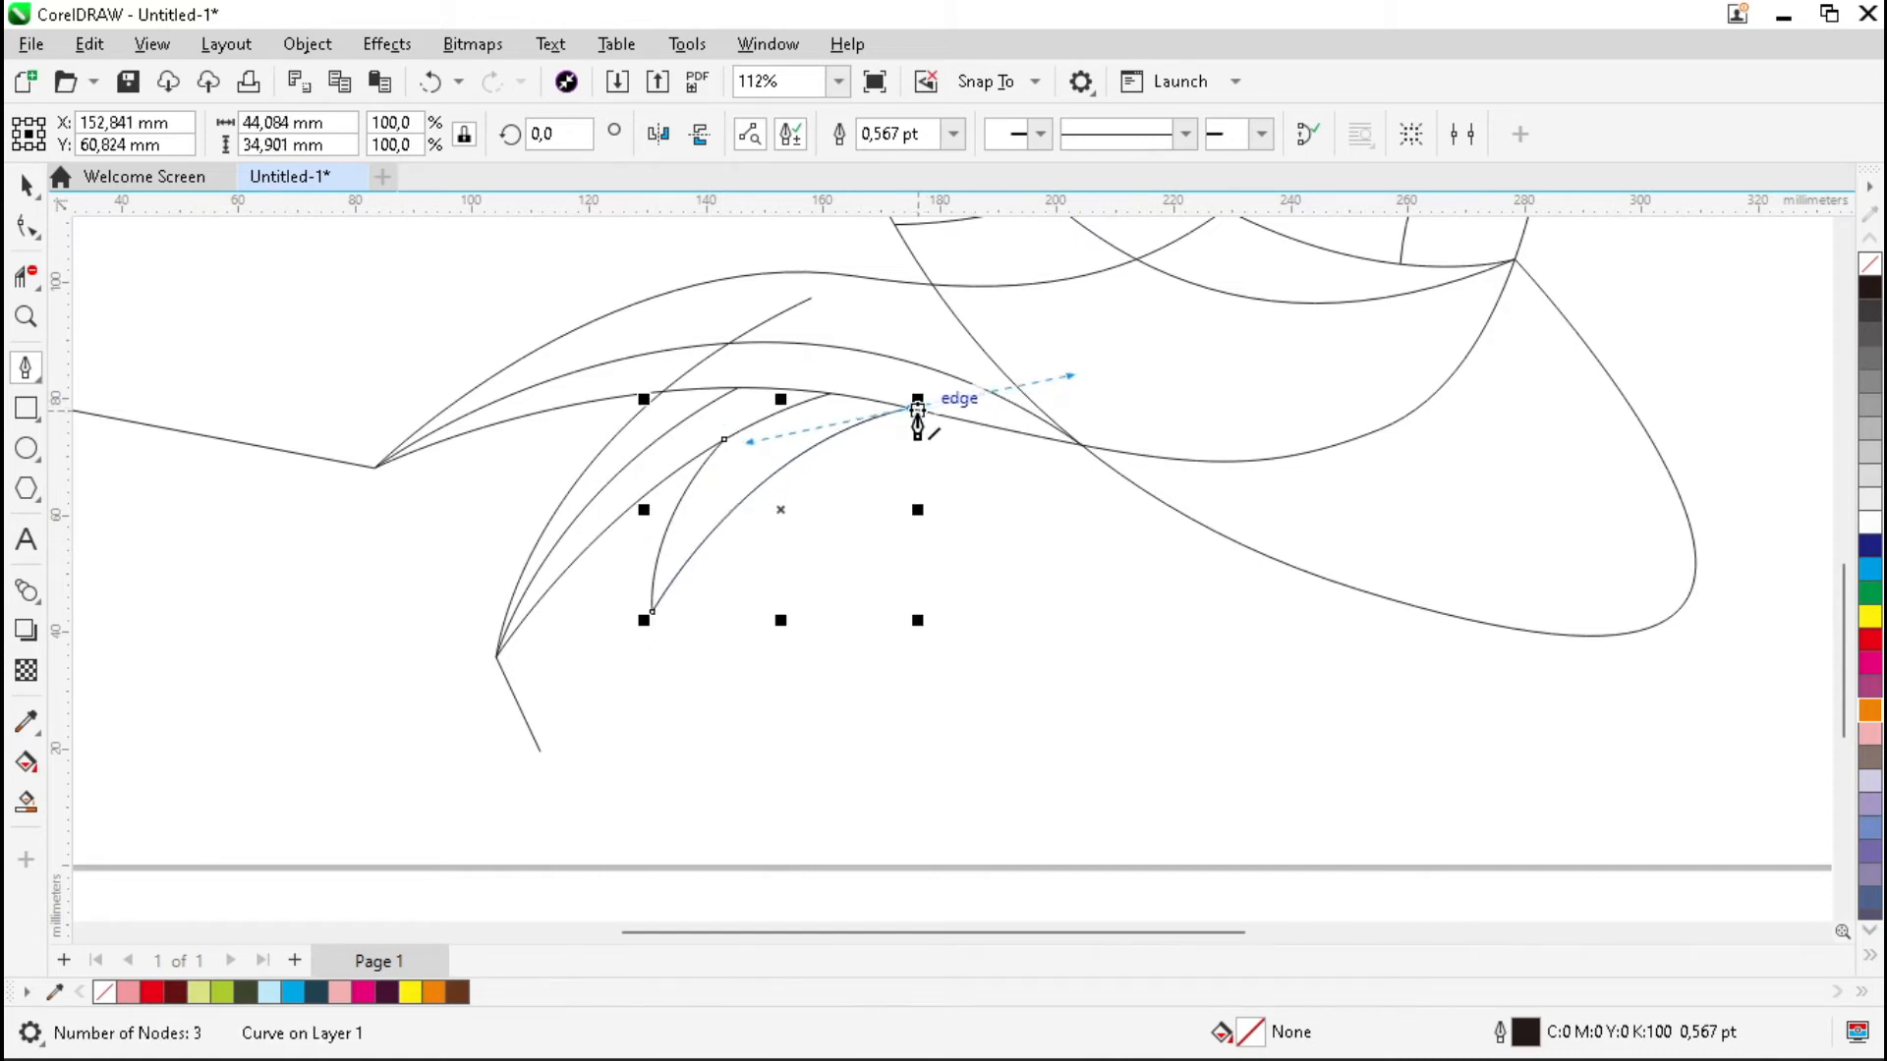
{"action": "left_click", "coordinate": [690, 694]}
{"action": "left_click", "coordinate": [653, 611]}
{"action": "left_click_drag", "start_coordinate": [830, 395], "coordinate": [981, 330]}
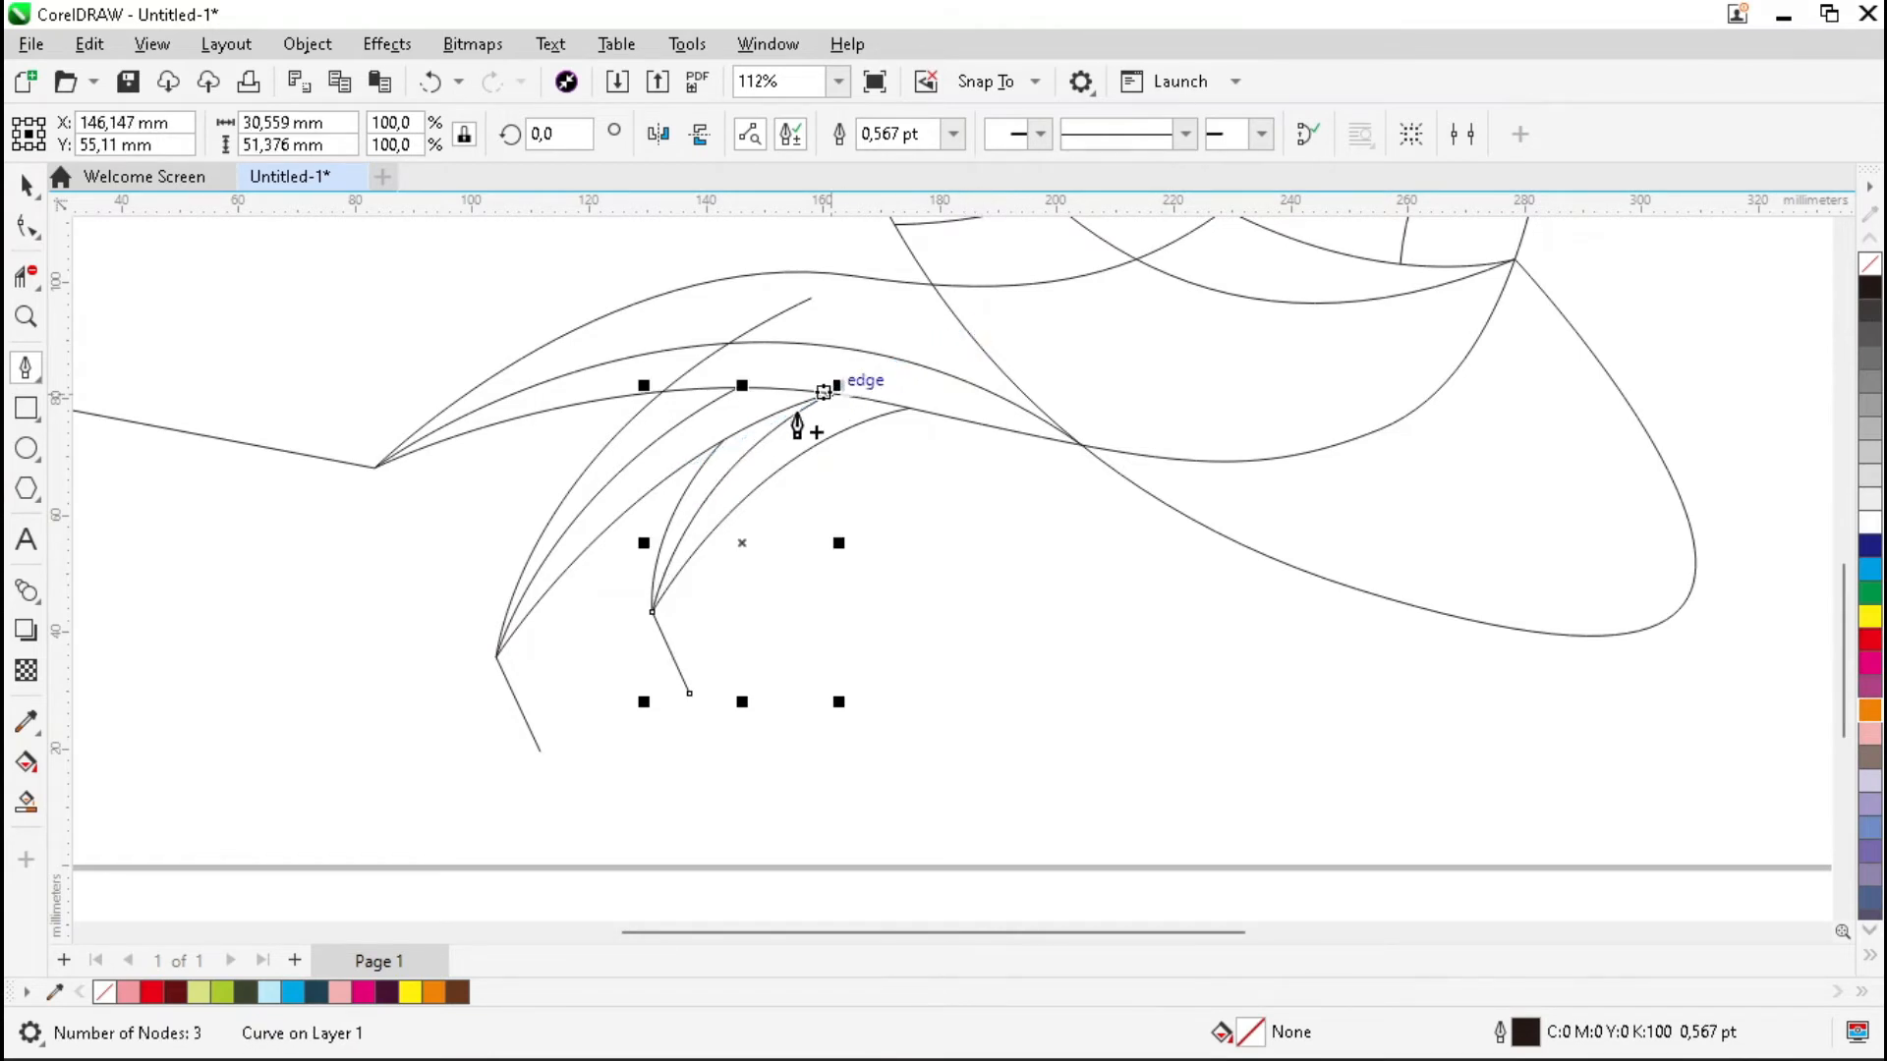
Remove the line ends protruding beyond both wing tips and the beak with Virtual Segment Delete
{"action": "scroll", "coordinate": [627, 589], "scroll_direction": "down", "scroll_amount": 1}
{"action": "scroll", "coordinate": [627, 589], "scroll_direction": "down", "scroll_amount": 4}
{"action": "scroll", "coordinate": [724, 311], "scroll_direction": "up", "scroll_amount": 1}
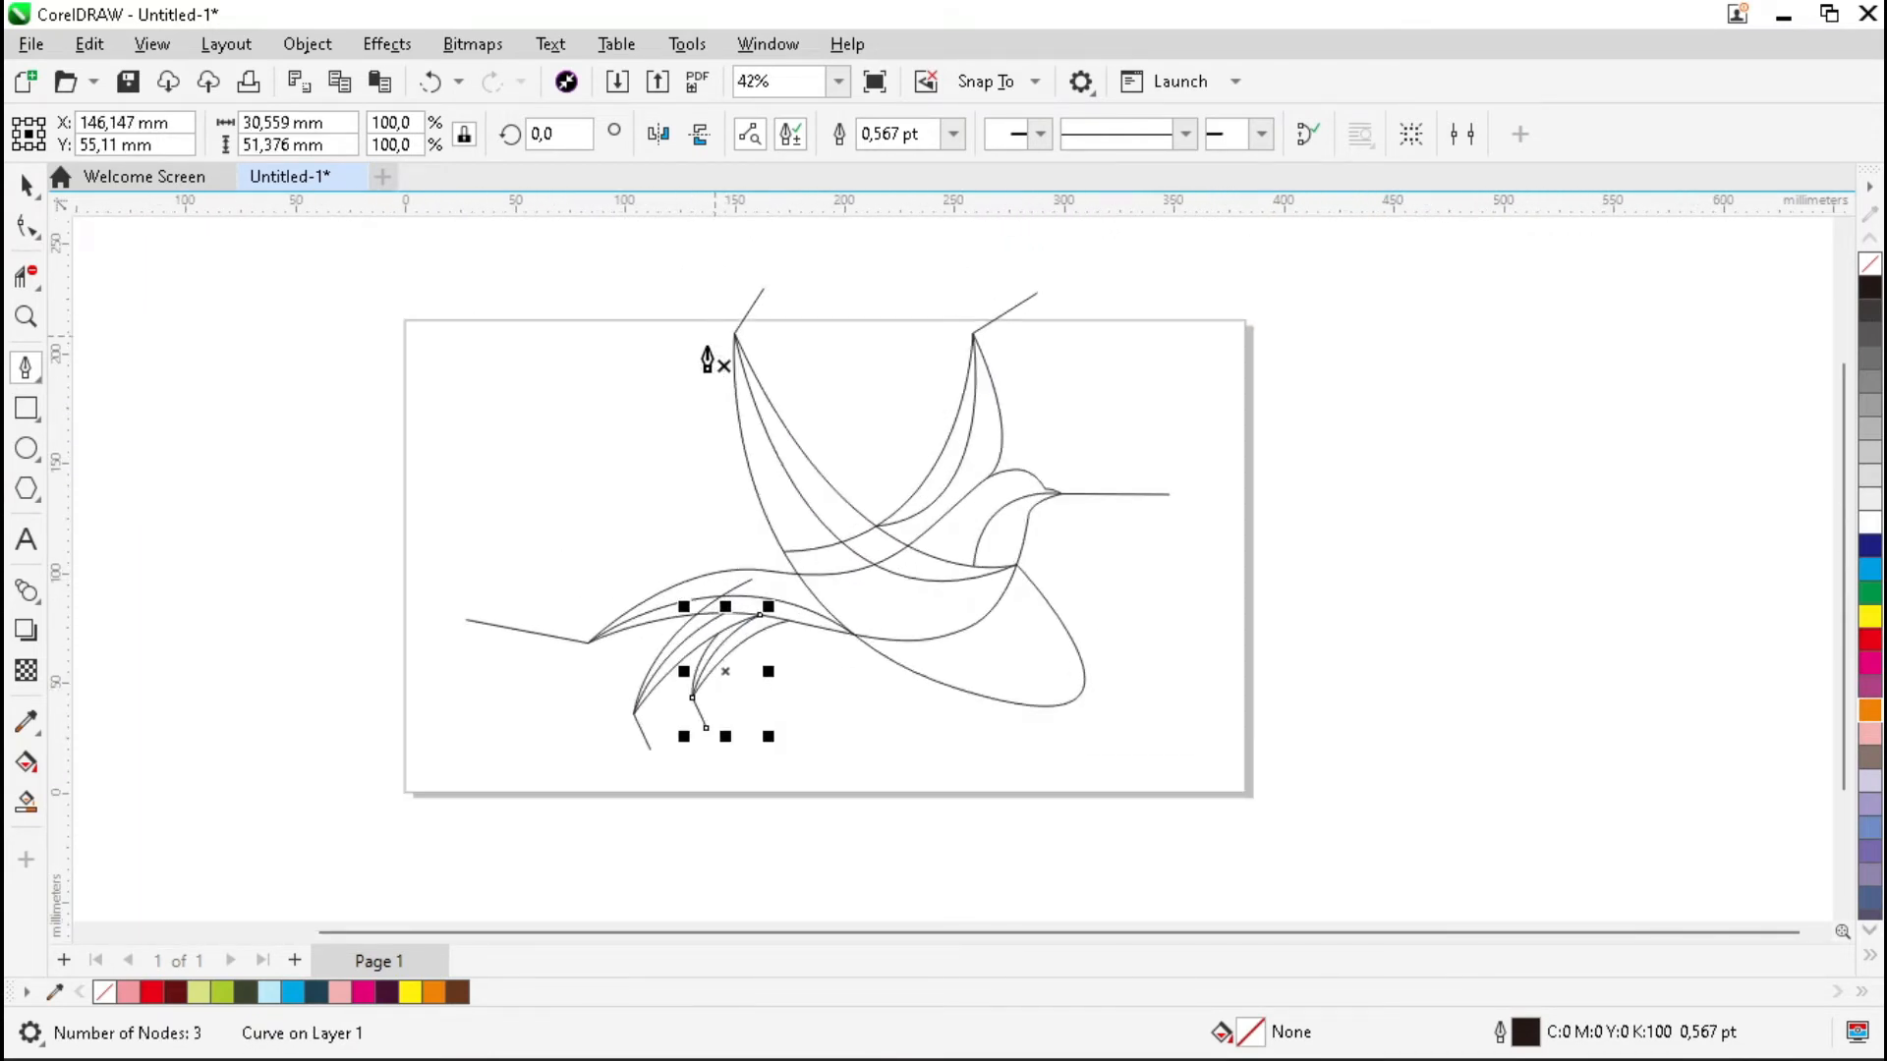
{"action": "left_click", "coordinate": [568, 406]}
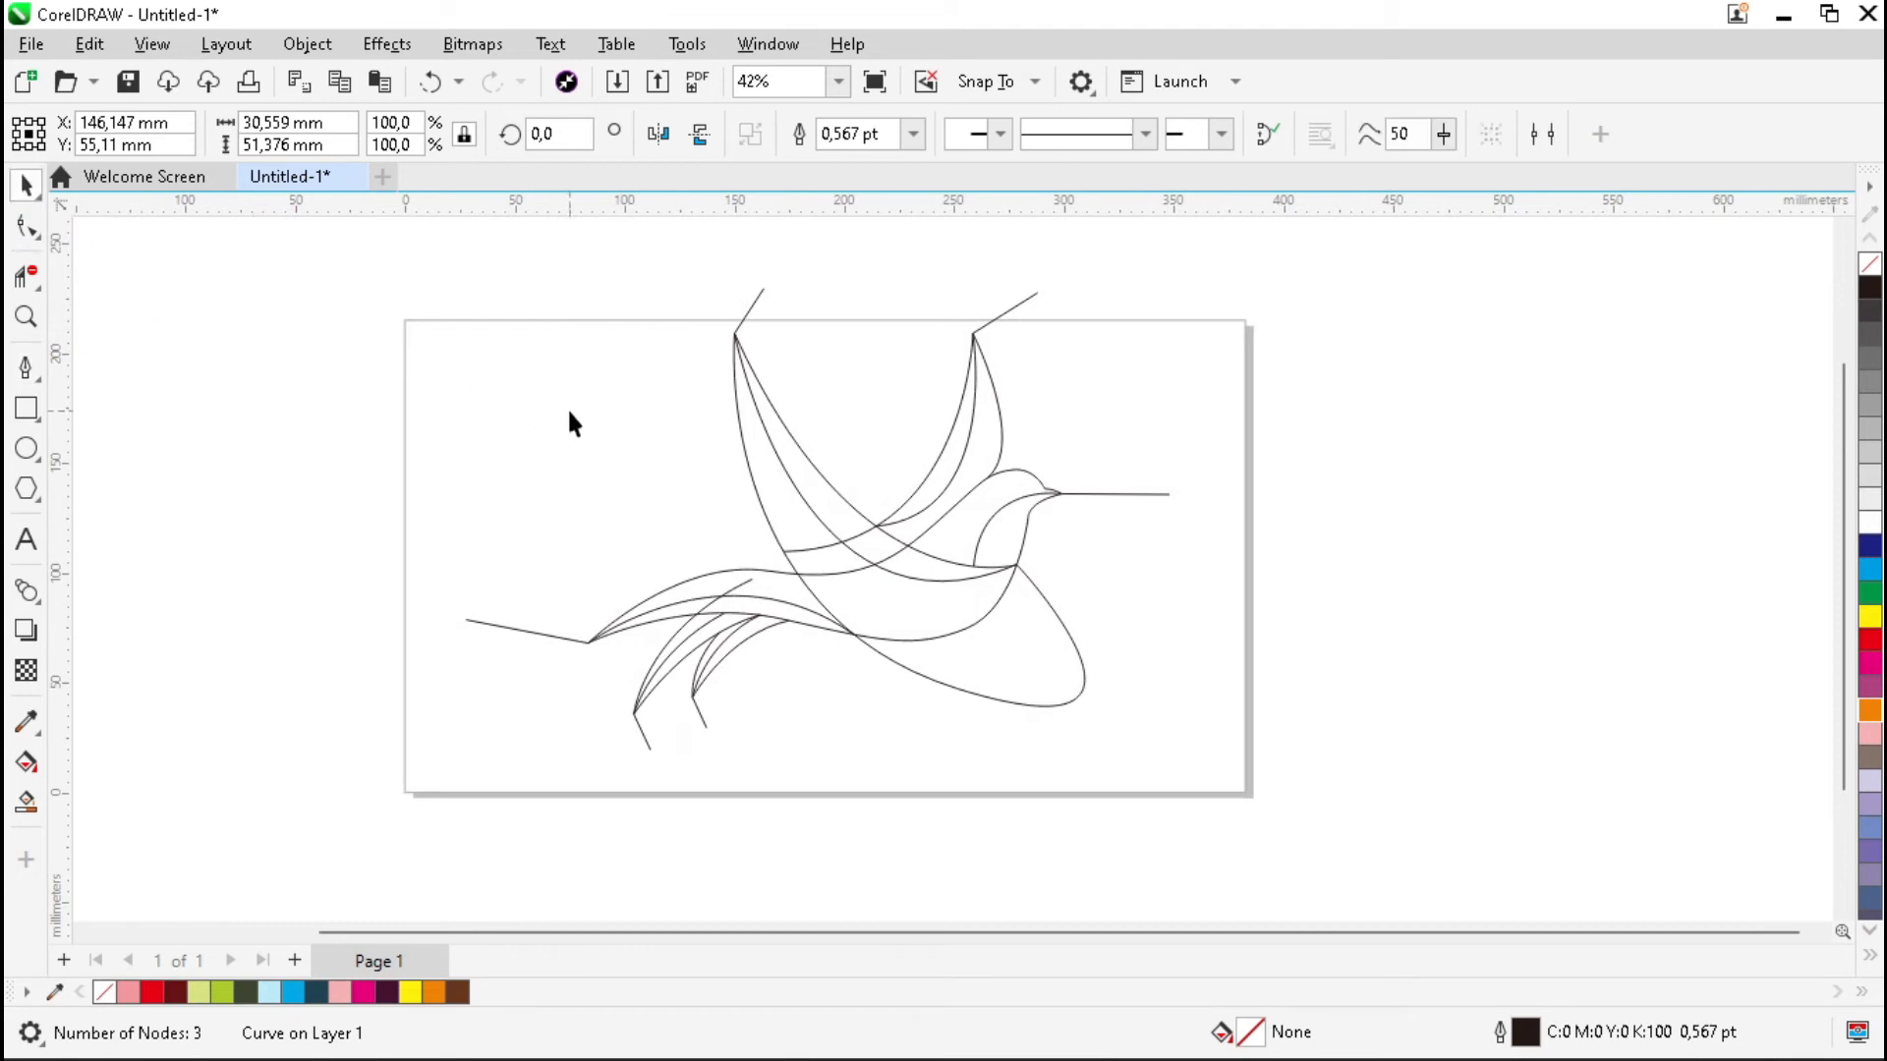
{"action": "scroll", "coordinate": [1189, 478], "scroll_direction": "up", "scroll_amount": 1}
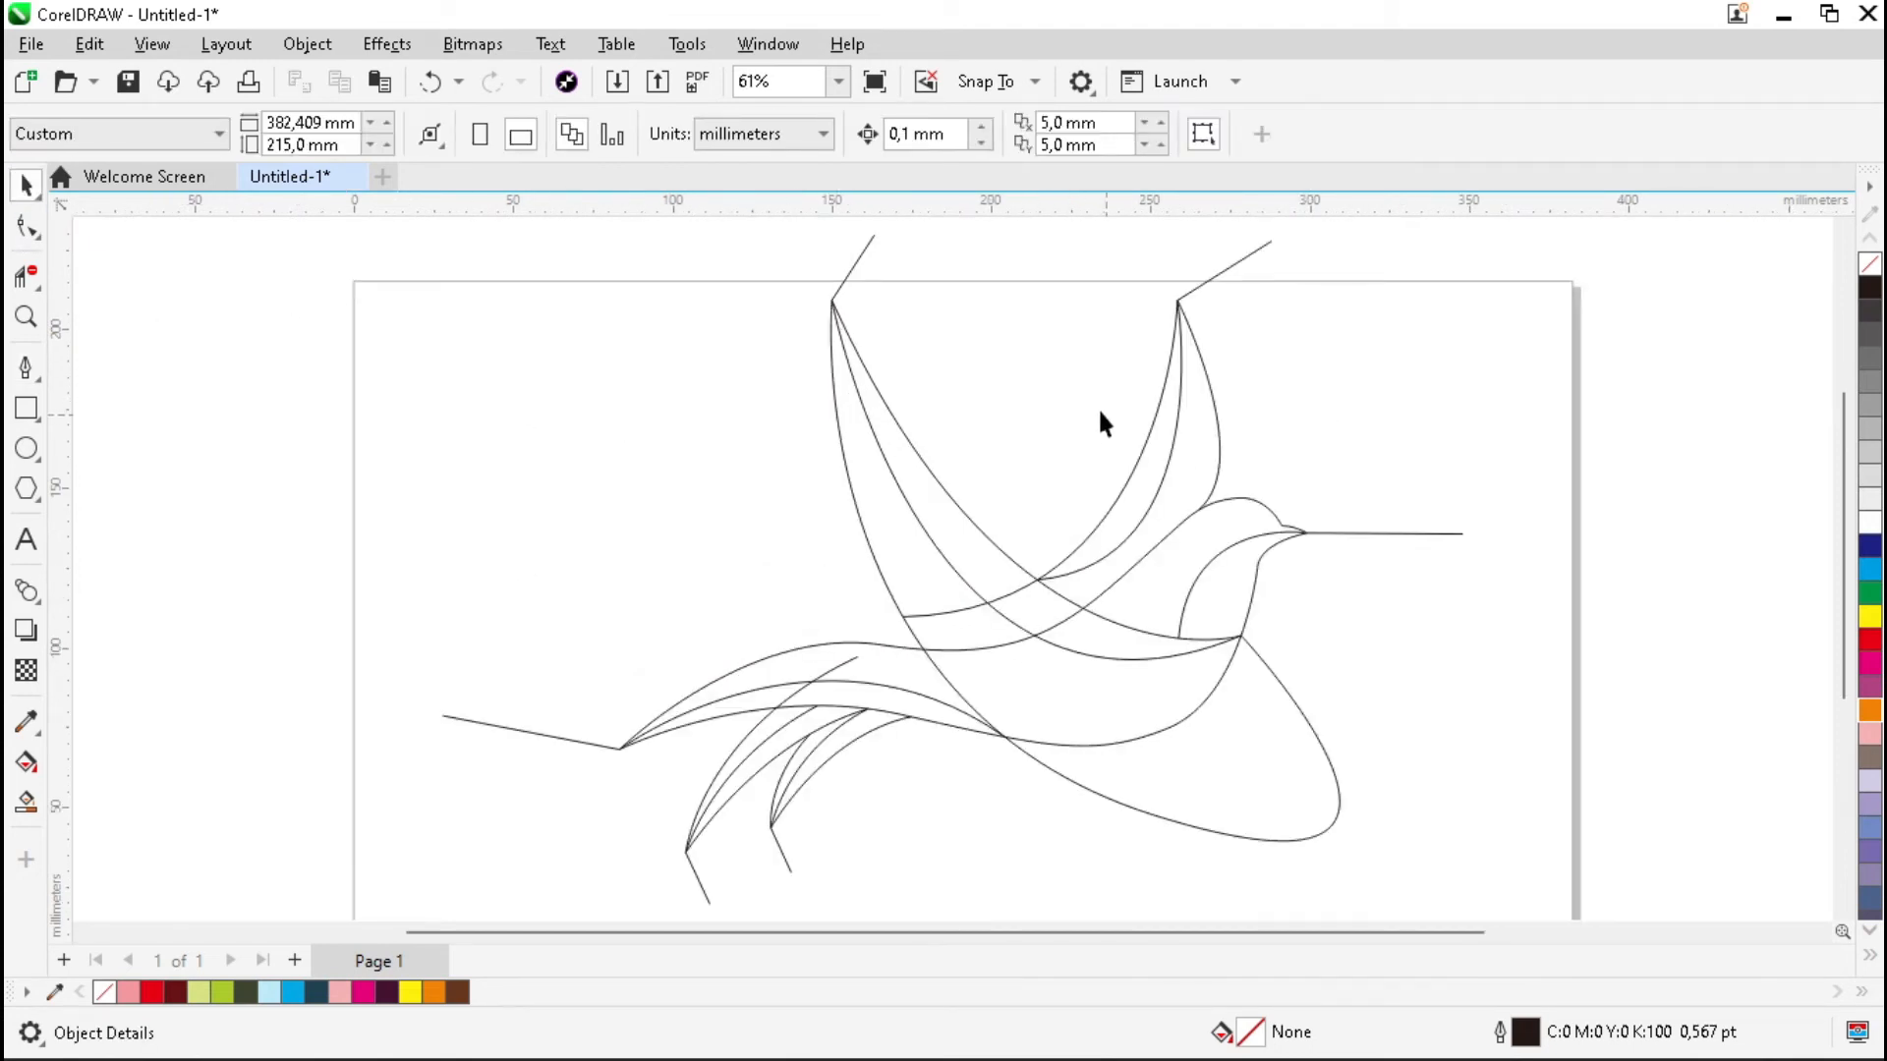
{"action": "left_click", "coordinate": [40, 289]}
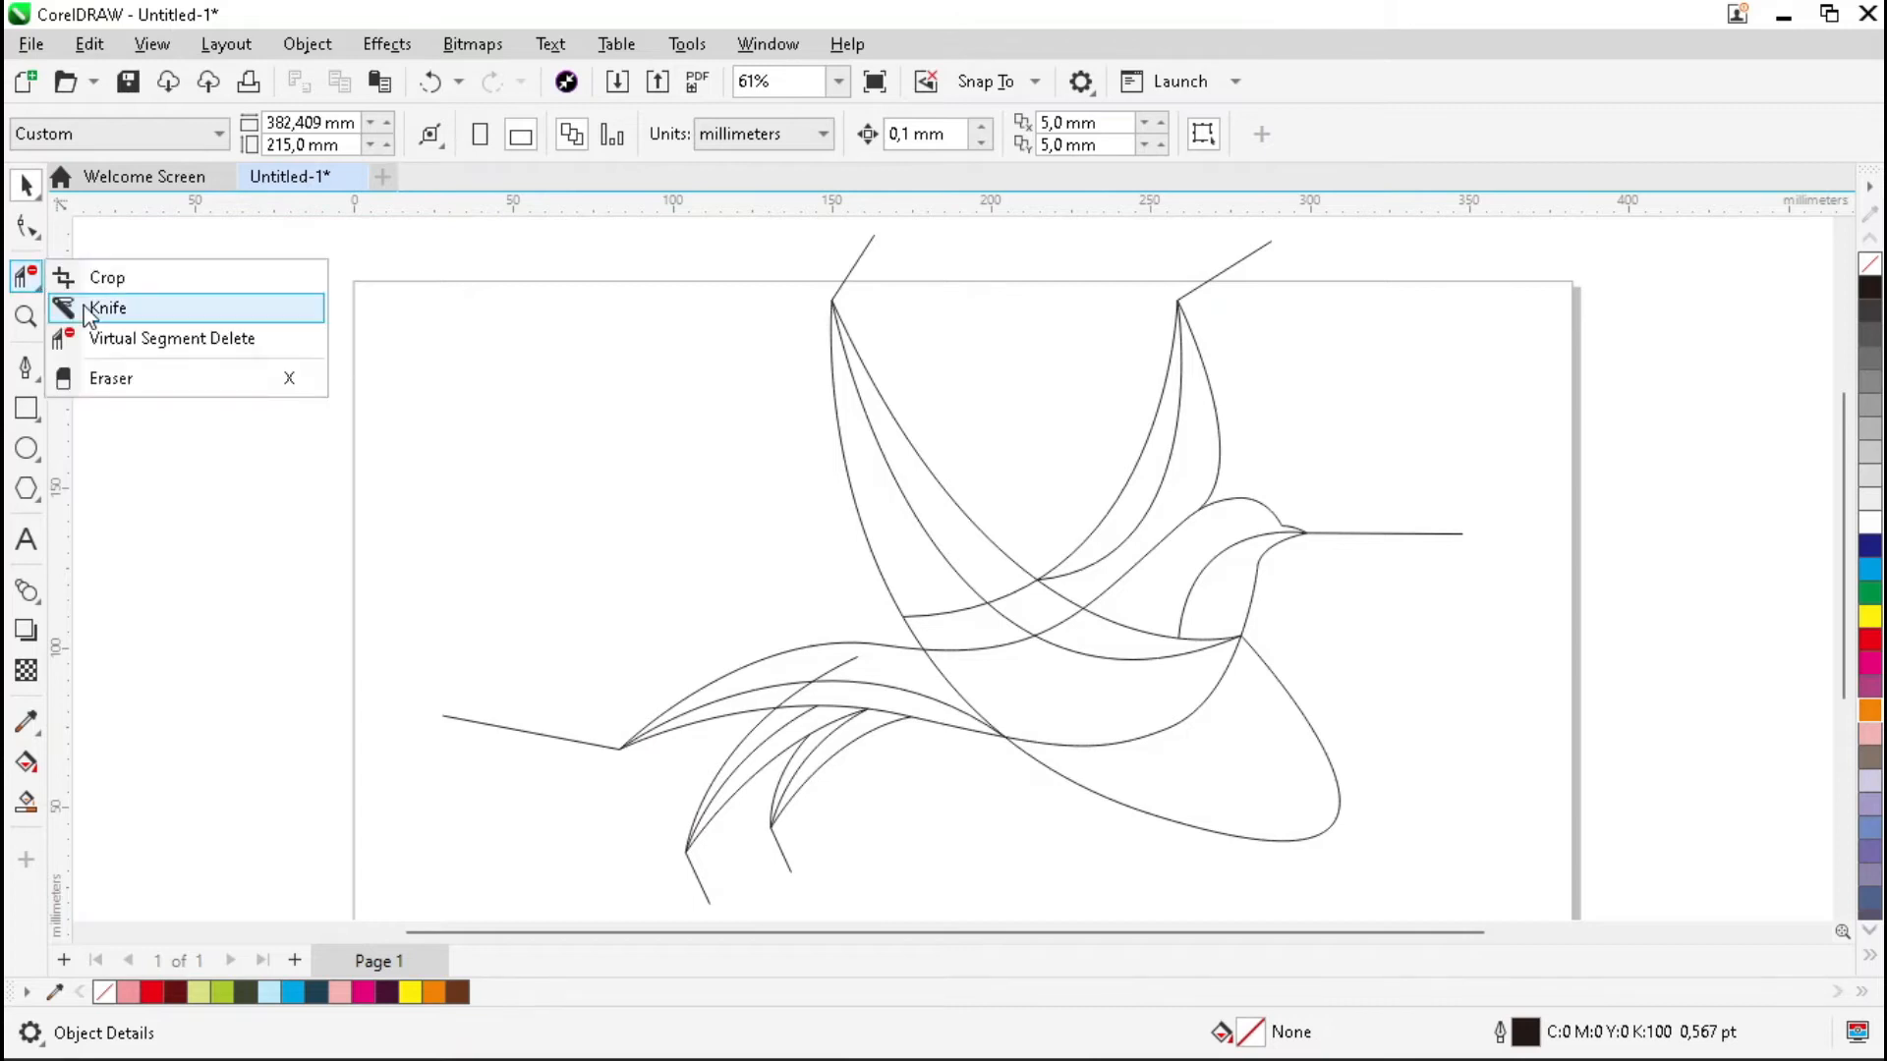
{"action": "left_click", "coordinate": [224, 349]}
{"action": "left_click", "coordinate": [851, 268]}
{"action": "left_click", "coordinate": [1235, 259]}
{"action": "left_click", "coordinate": [1425, 536]}
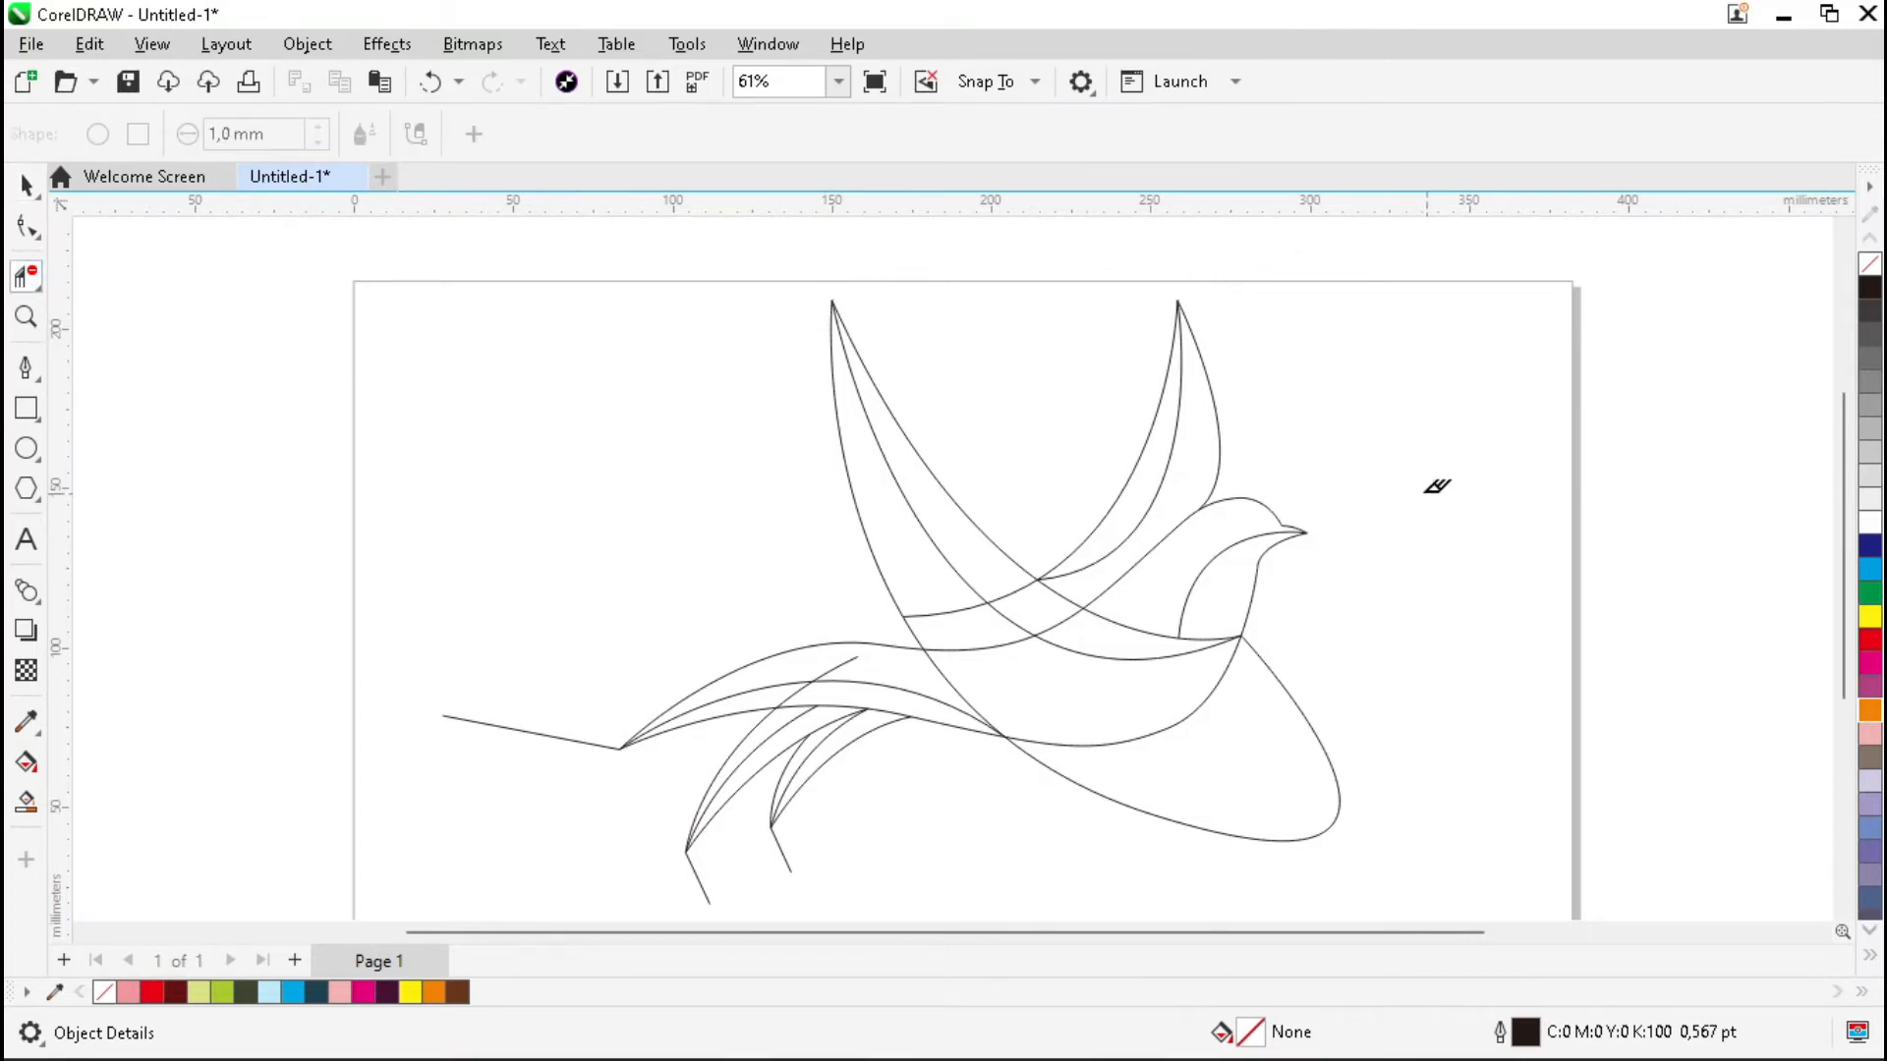
Delete the second wing and back segments crossing the front wing, and the large loop below the breast
{"action": "scroll", "coordinate": [1086, 655], "scroll_direction": "up", "scroll_amount": 2}
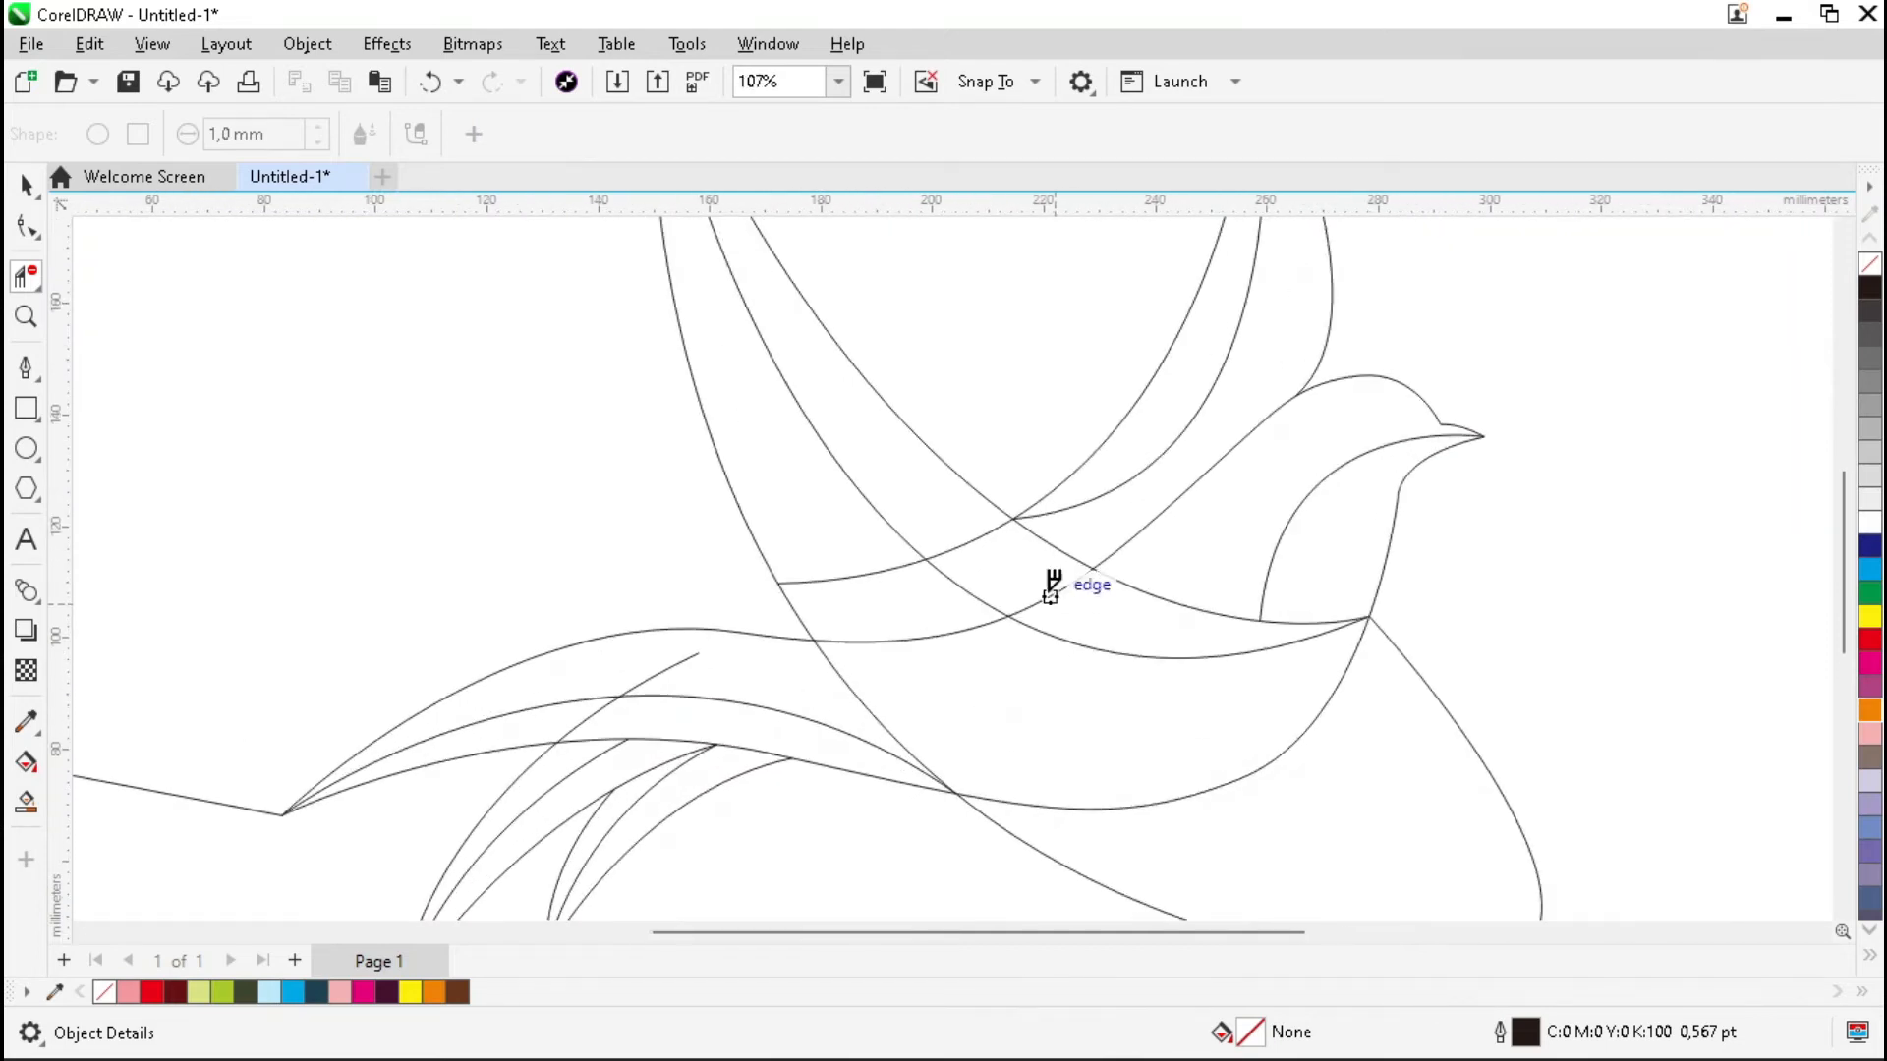
{"action": "left_click", "coordinate": [877, 566]}
{"action": "left_click", "coordinate": [968, 634]}
{"action": "scroll", "coordinate": [1048, 551], "scroll_direction": "down", "scroll_amount": 2}
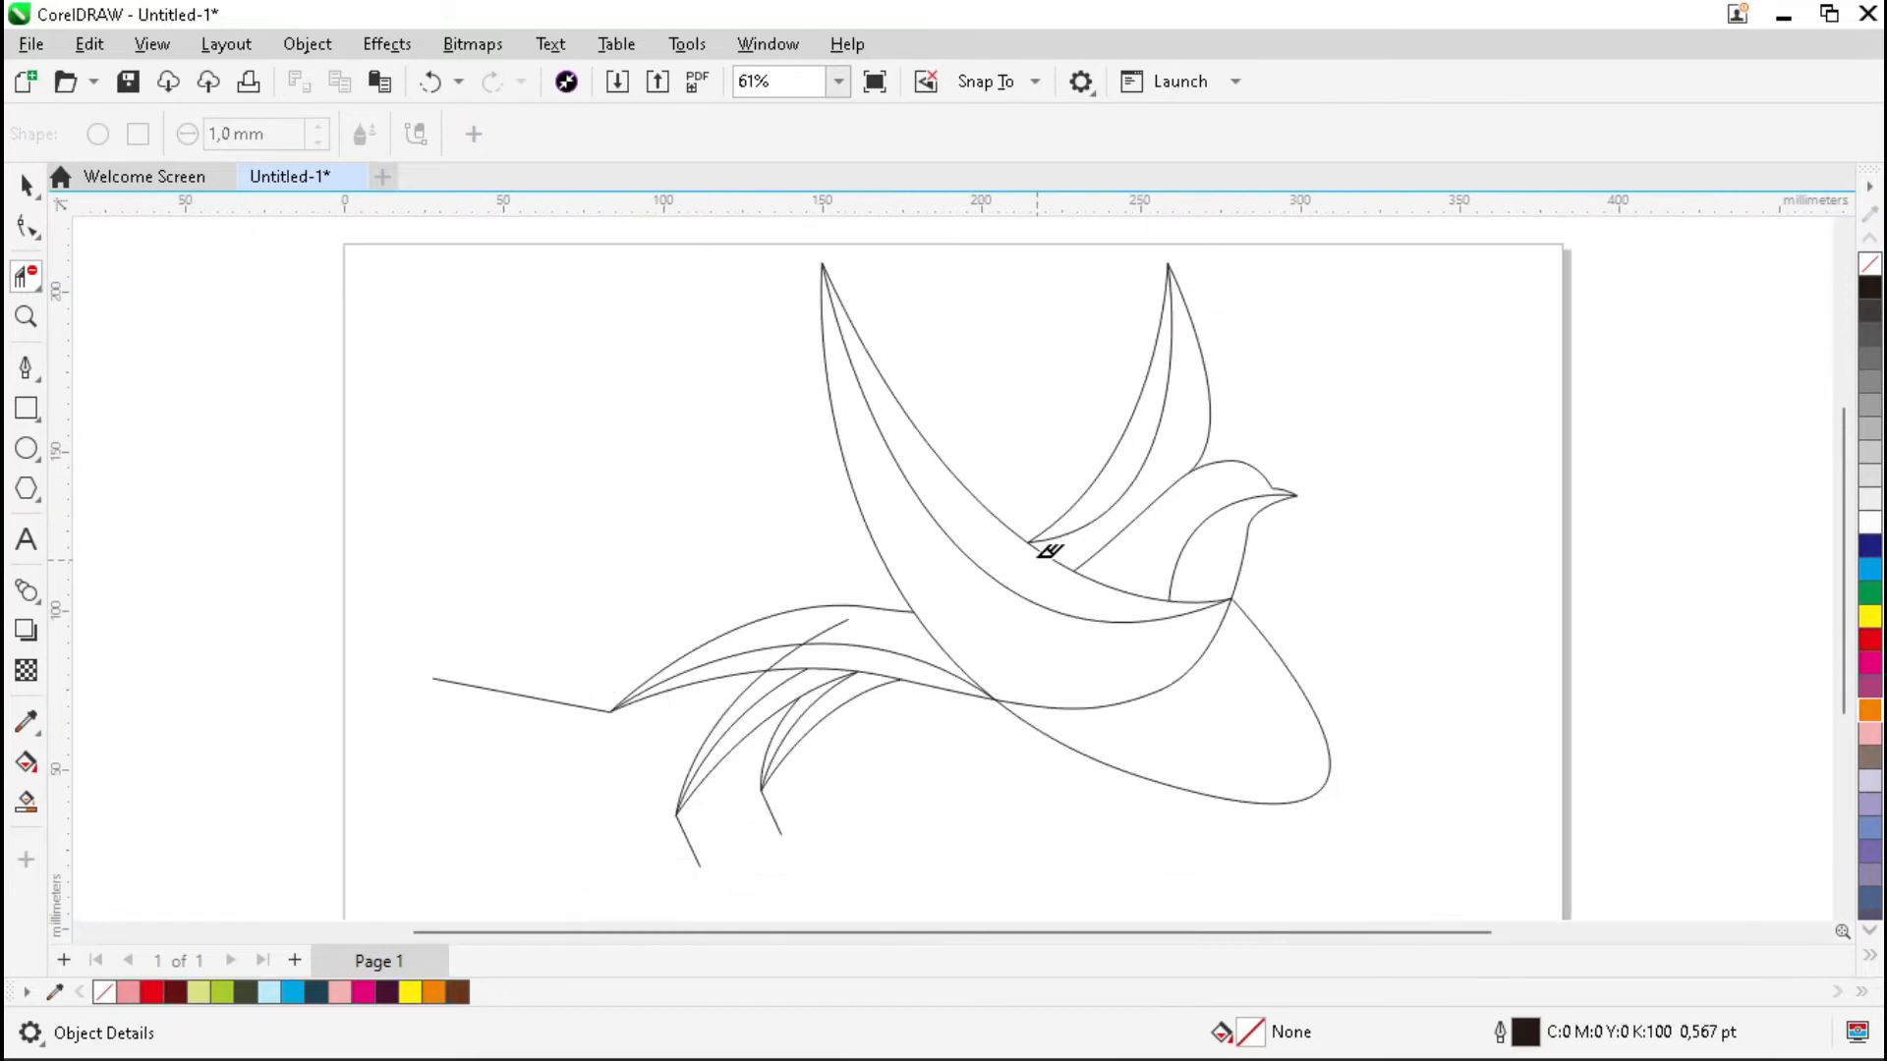
{"action": "left_click", "coordinate": [1314, 716]}
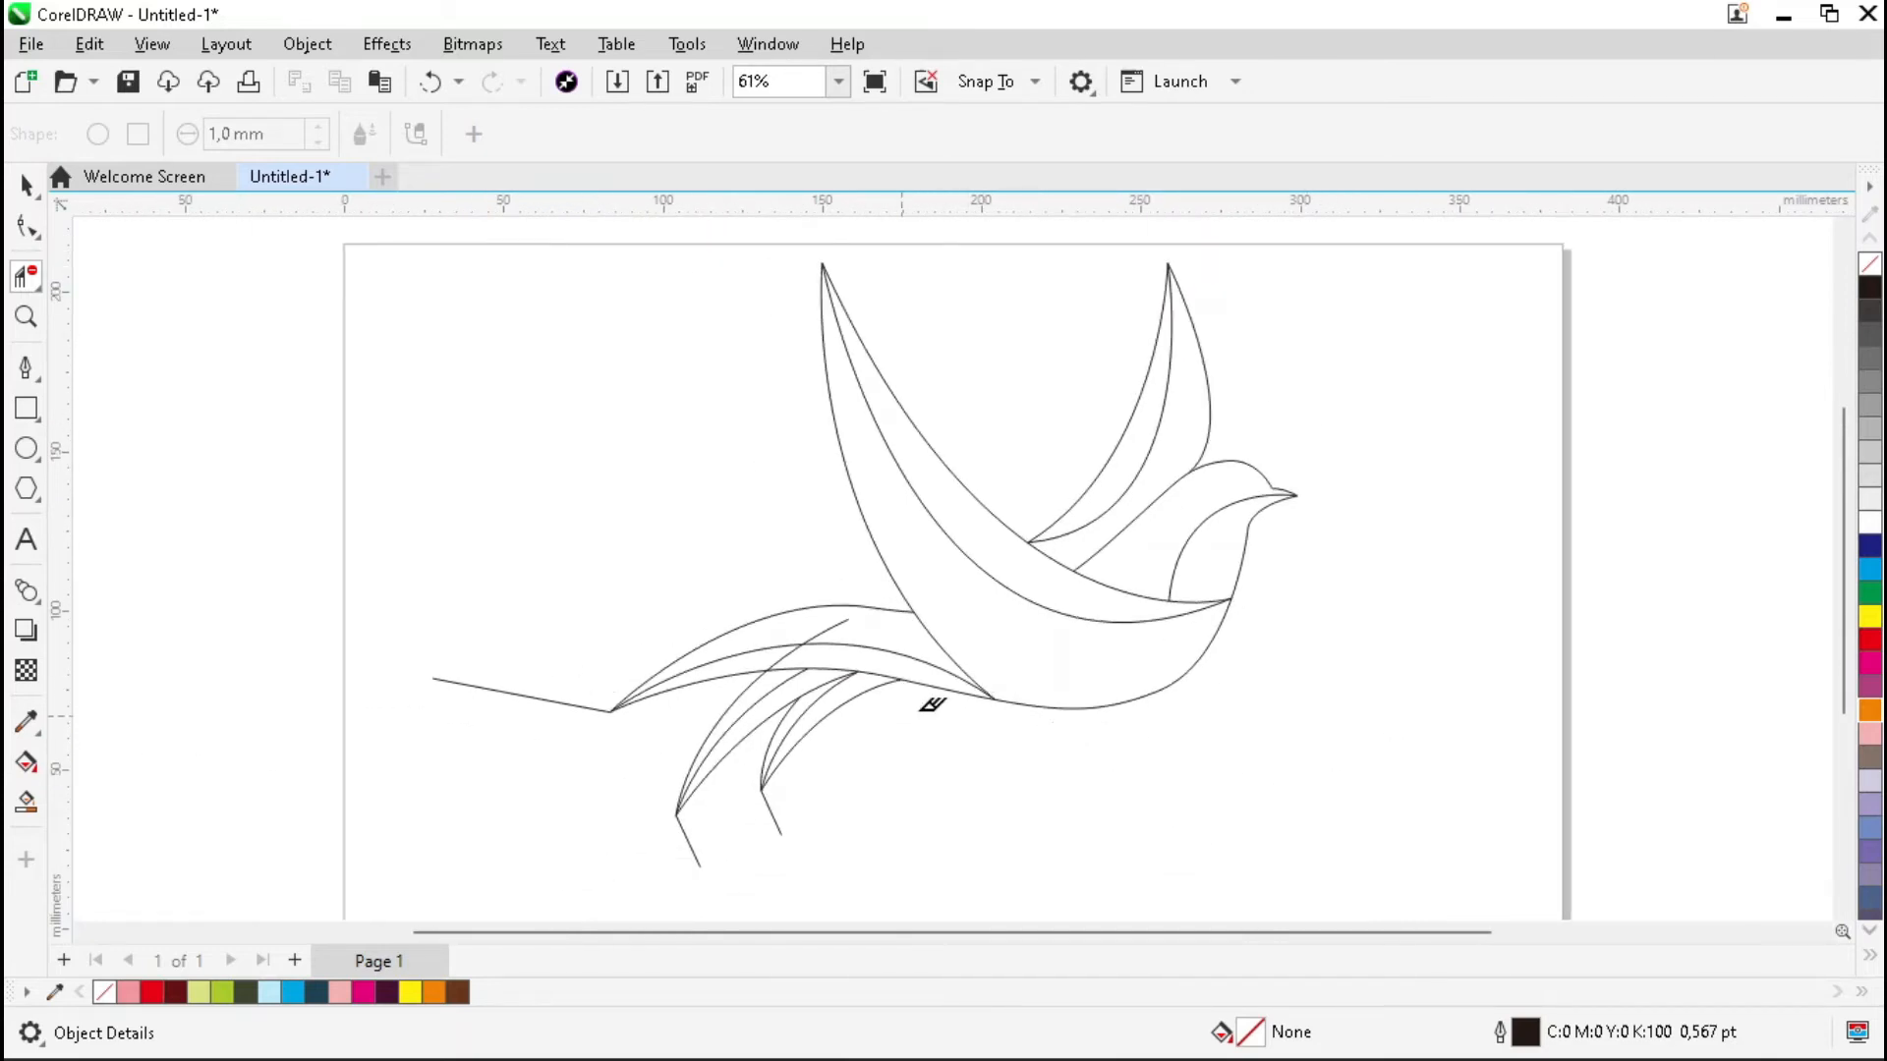
Delete the first feather's segments overlapping the tail and the line ends protruding from the tail and both feather tips
{"action": "scroll", "coordinate": [825, 740], "scroll_direction": "up", "scroll_amount": 4}
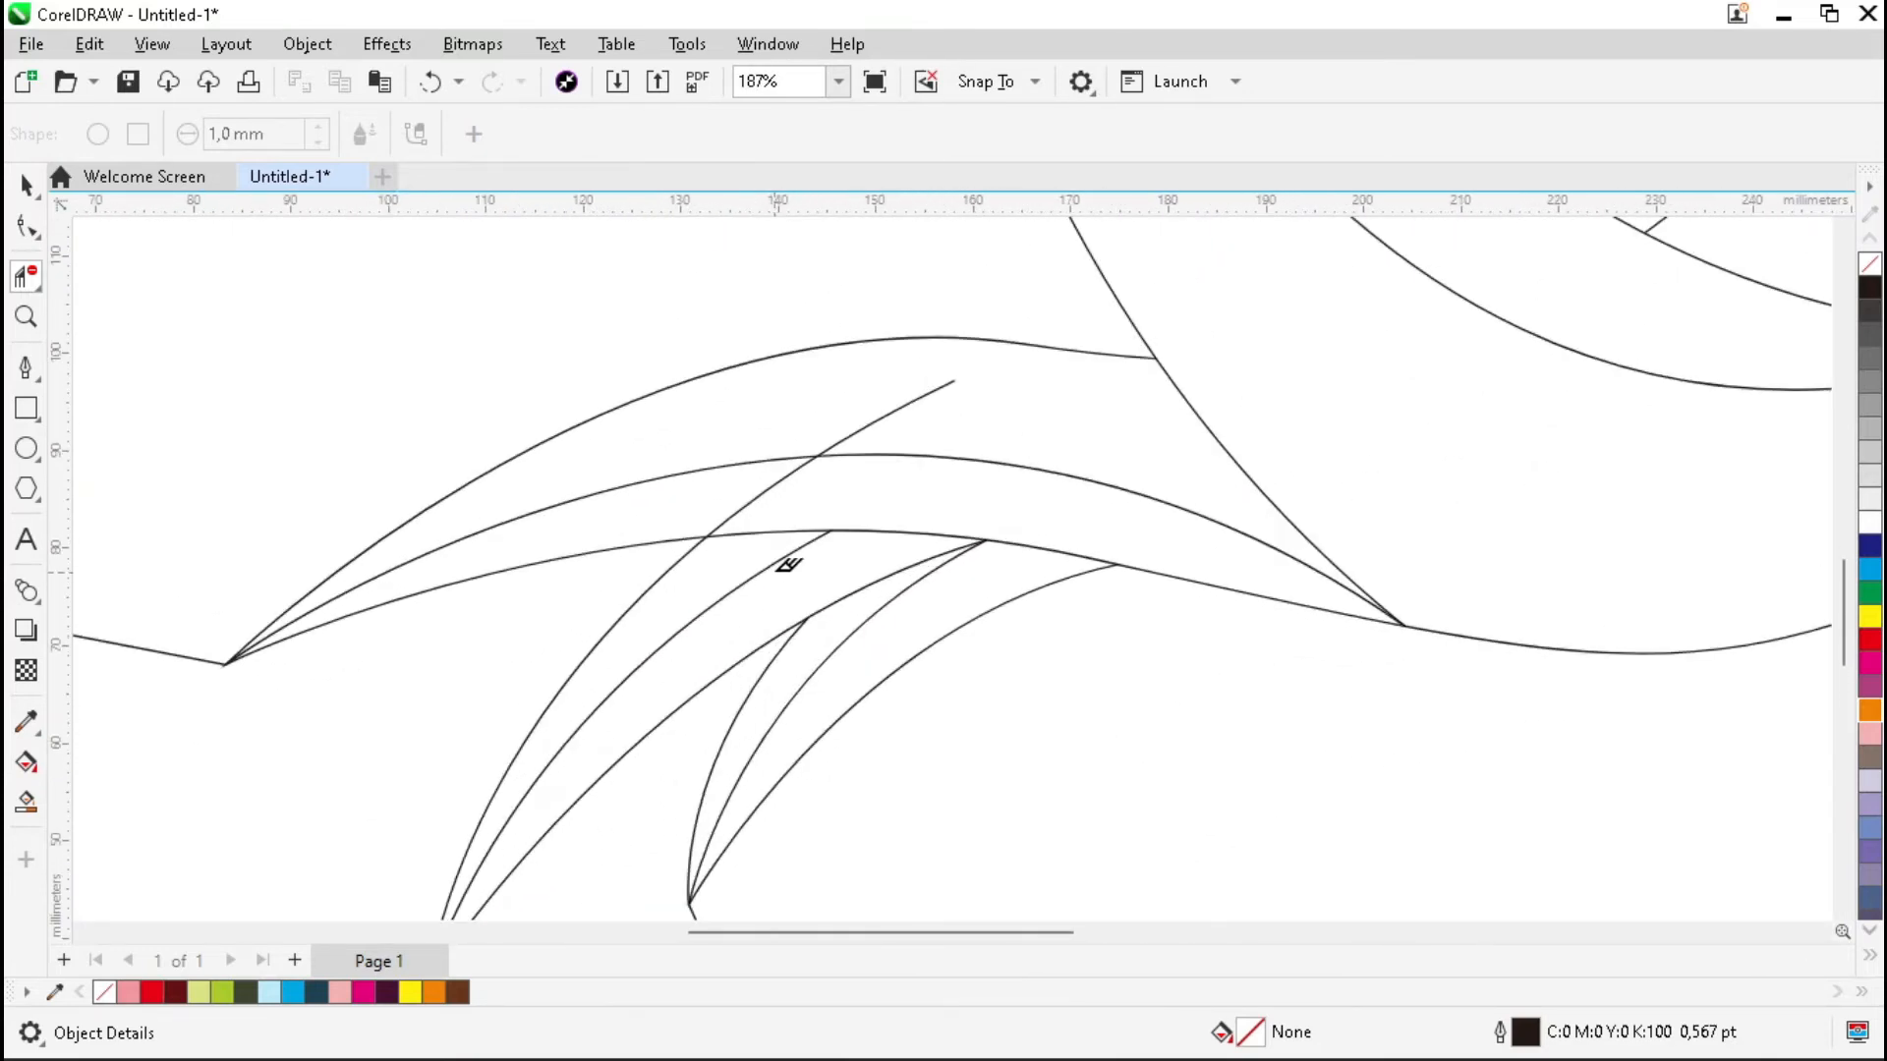
{"action": "left_click", "coordinate": [762, 491]}
{"action": "left_click", "coordinate": [897, 401]}
{"action": "scroll", "coordinate": [1022, 374], "scroll_direction": "down", "scroll_amount": 2}
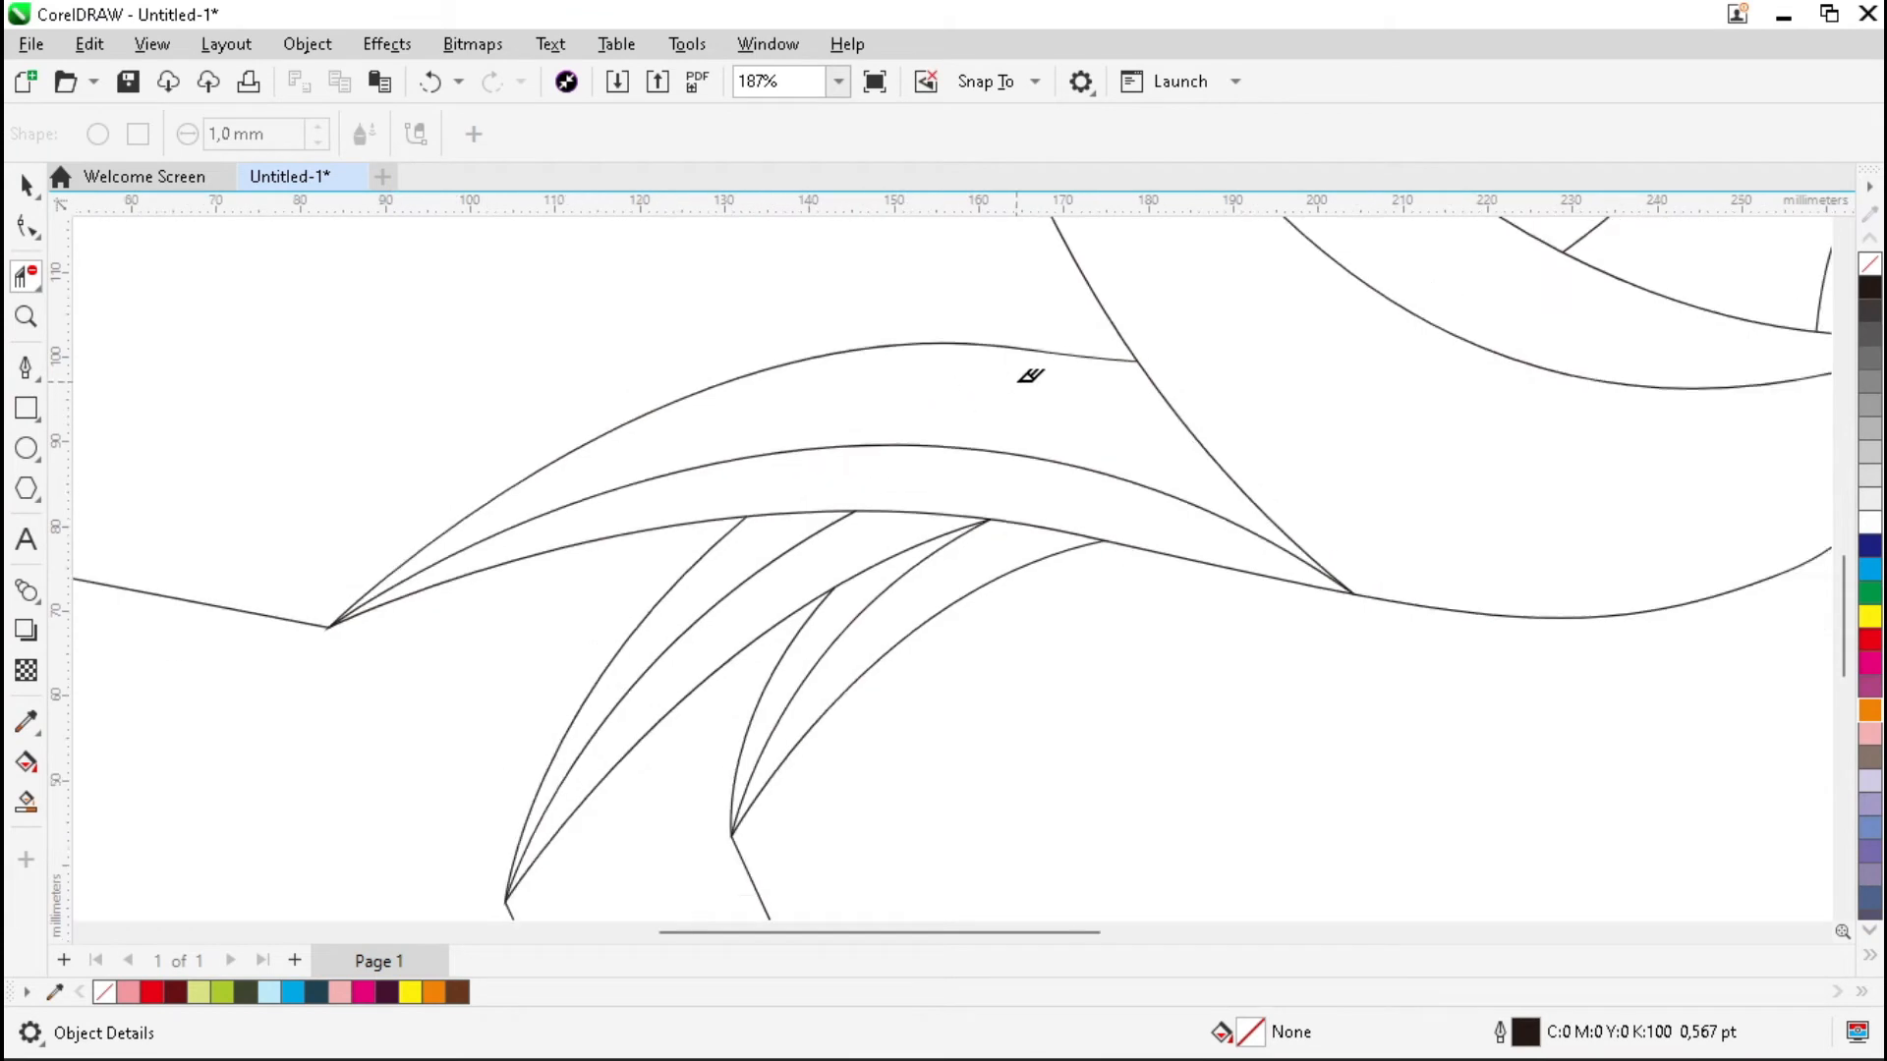
{"action": "left_click", "coordinate": [354, 589]}
{"action": "left_click", "coordinate": [613, 875]}
{"action": "left_click", "coordinate": [794, 837]}
{"action": "scroll", "coordinate": [678, 787], "scroll_direction": "down", "scroll_amount": 4}
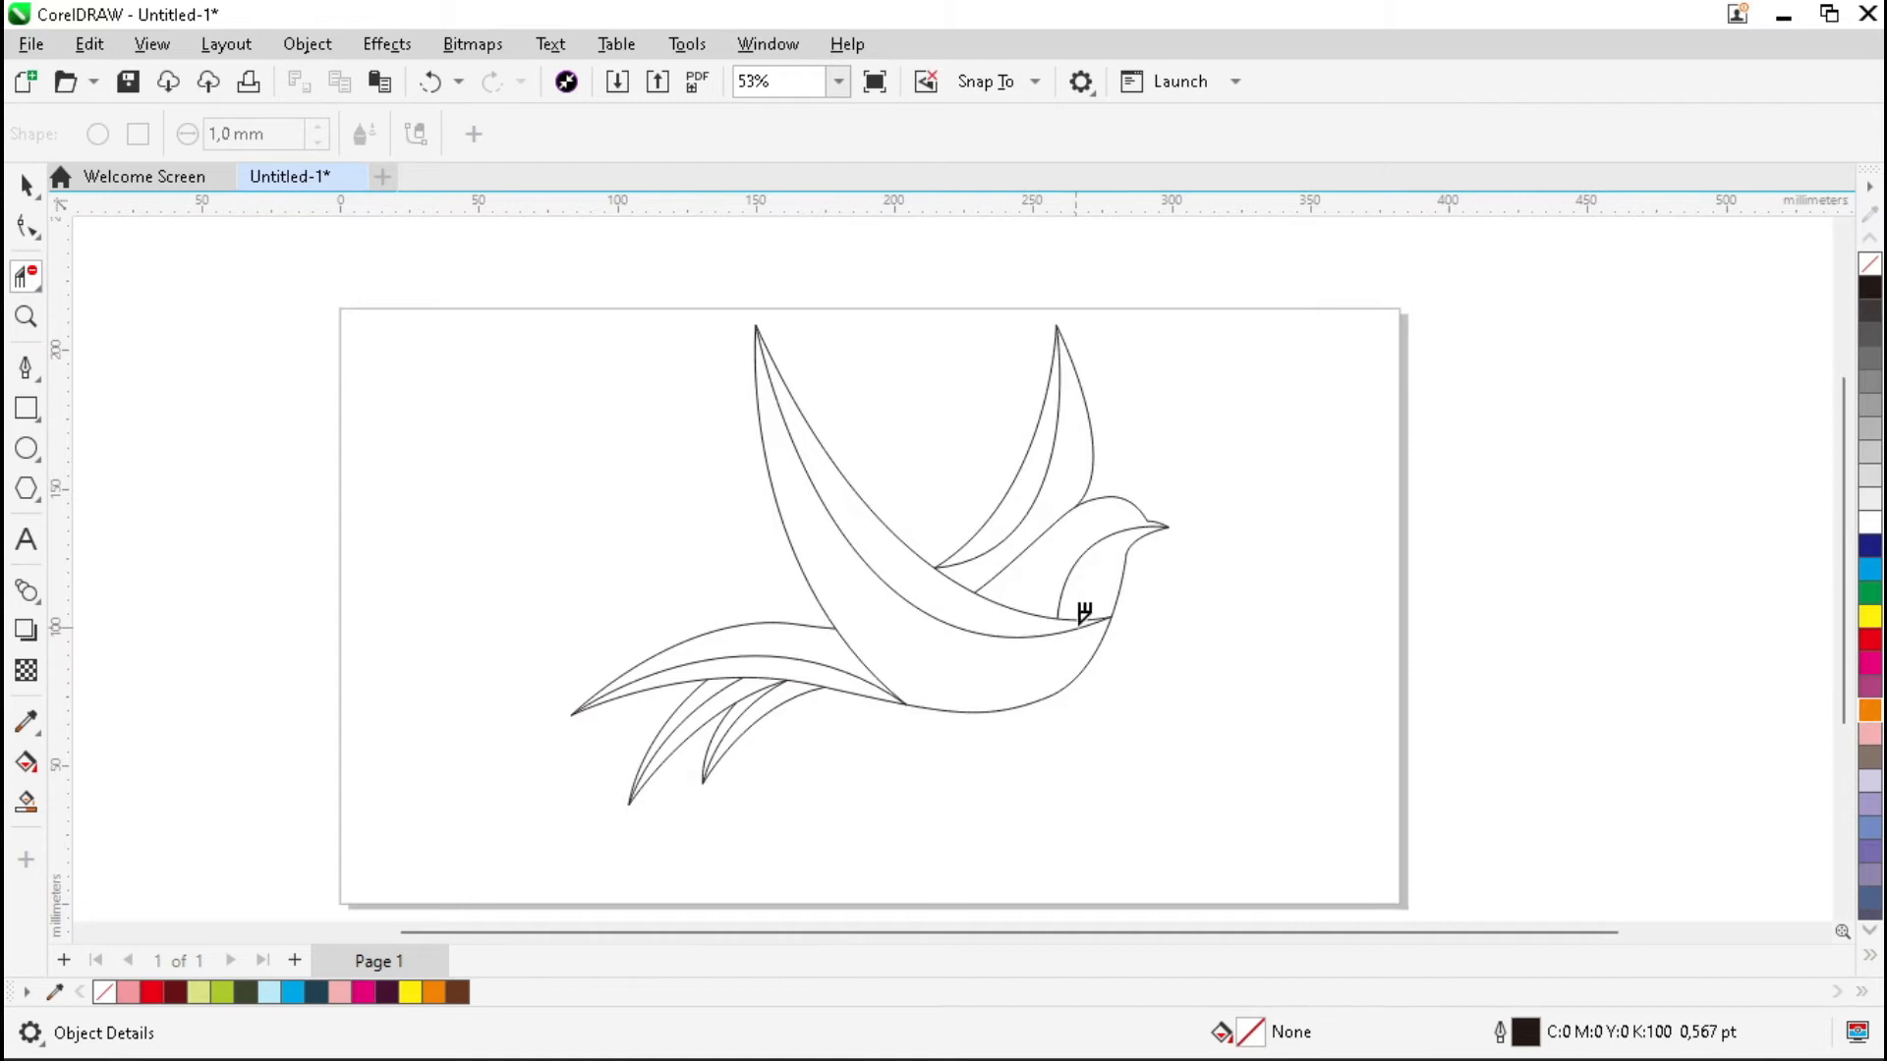
Group all the bird's curves and centre the group vertically on the page
{"action": "key", "text": "space"}
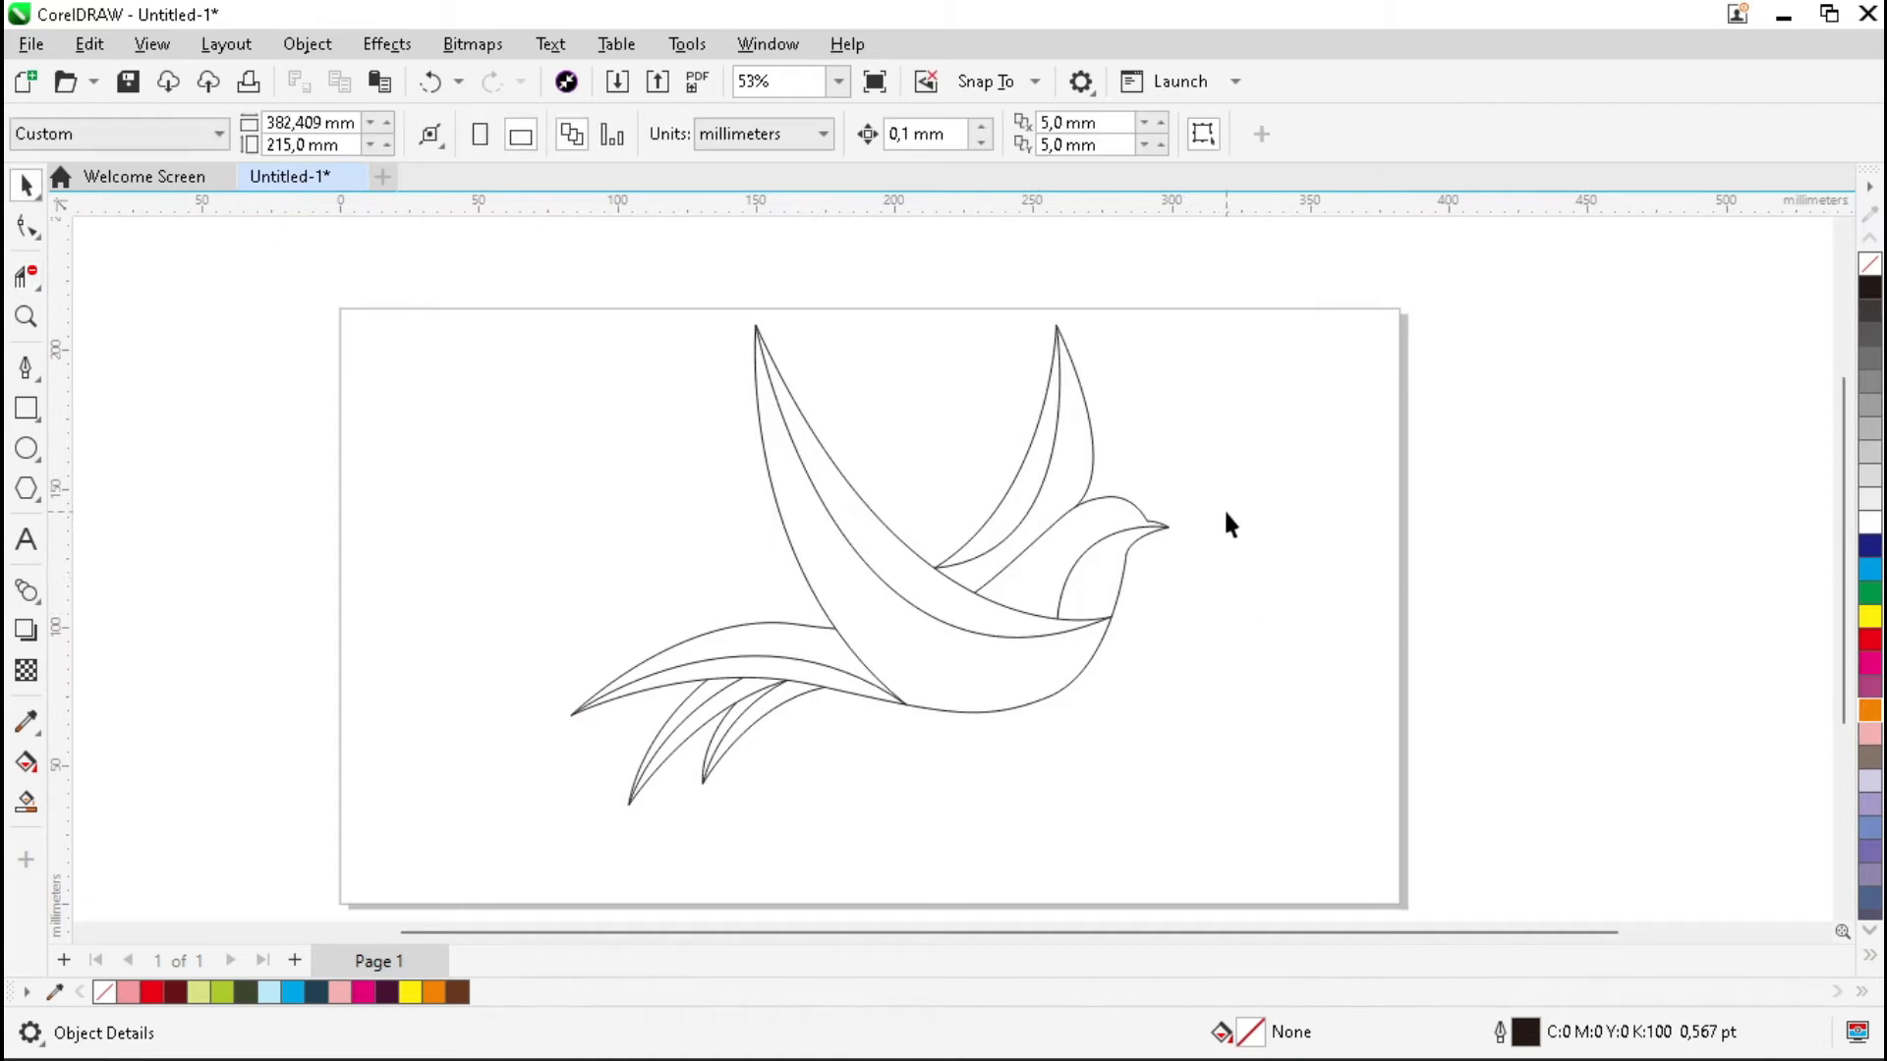
{"action": "scroll", "coordinate": [829, 452], "scroll_direction": "down", "scroll_amount": 1}
{"action": "left_click_drag", "start_coordinate": [474, 277], "coordinate": [1277, 828]}
{"action": "key", "text": "ctrl+g"}
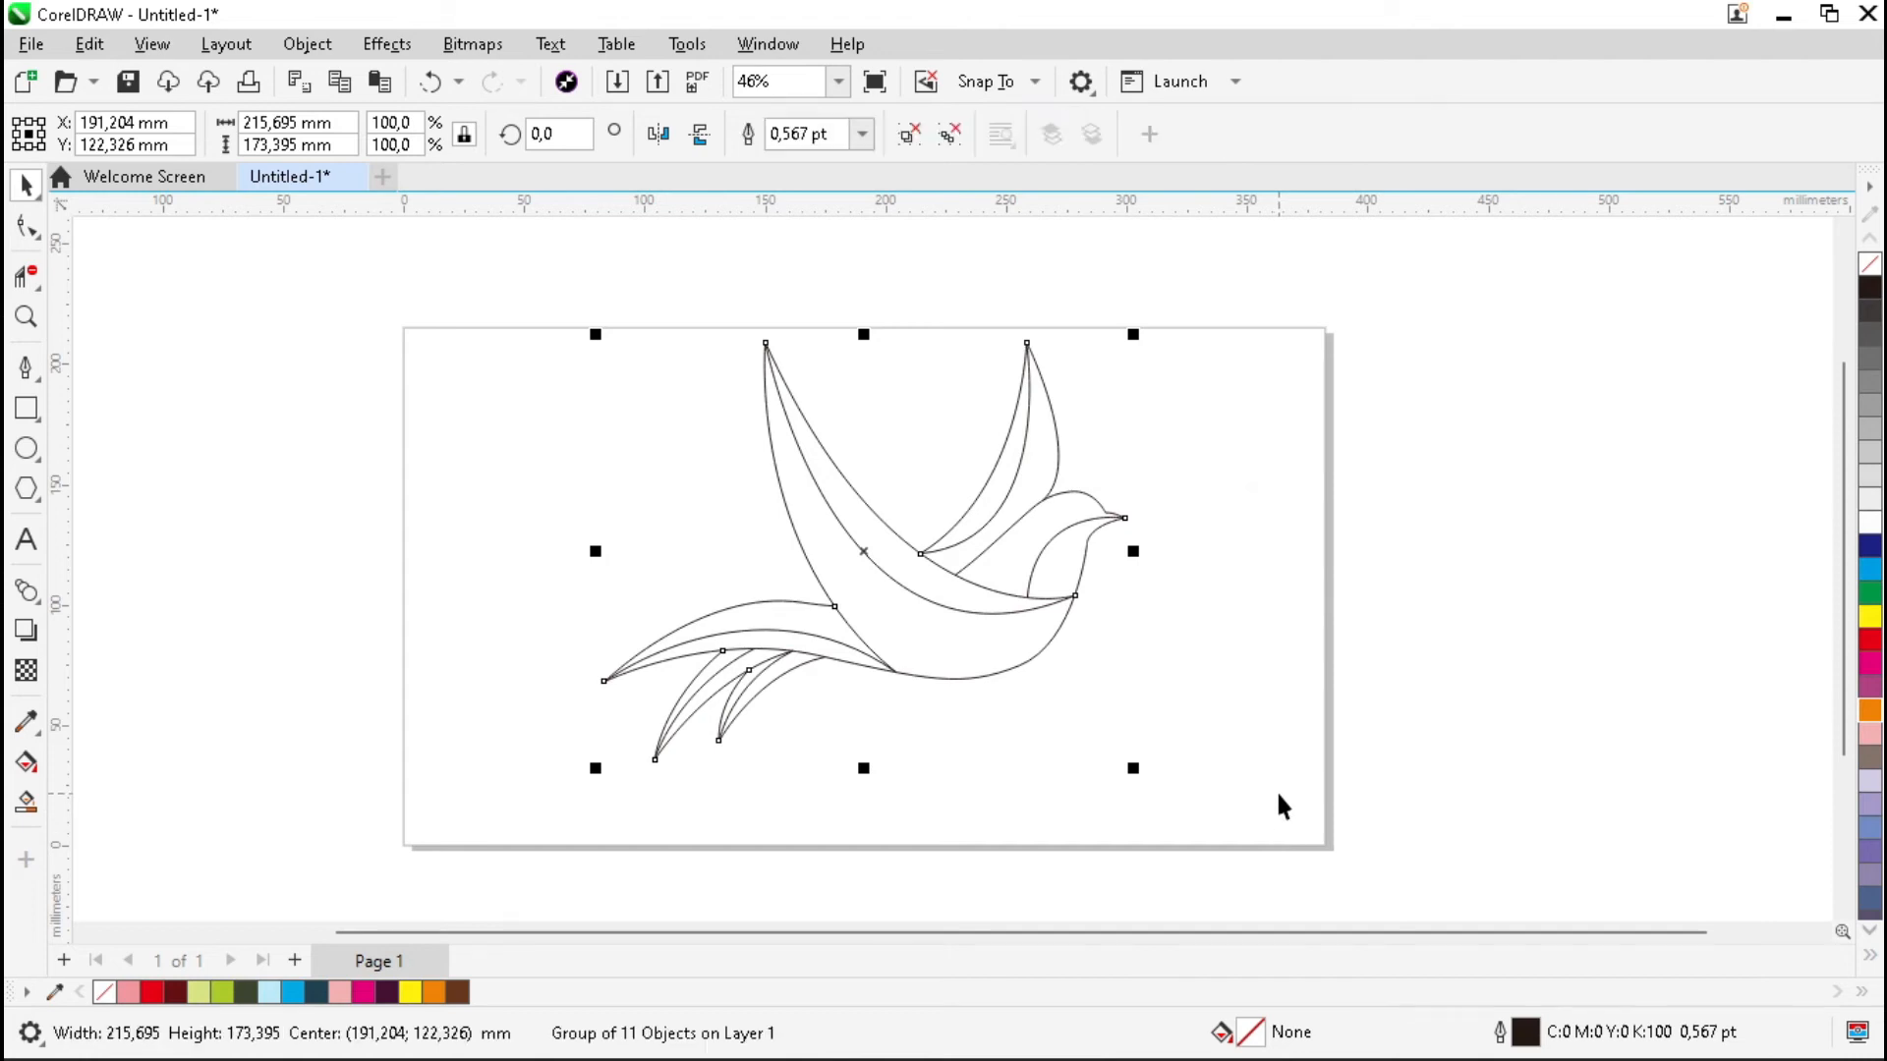
{"action": "key", "text": "e"}
{"action": "key", "text": "shift+F2"}
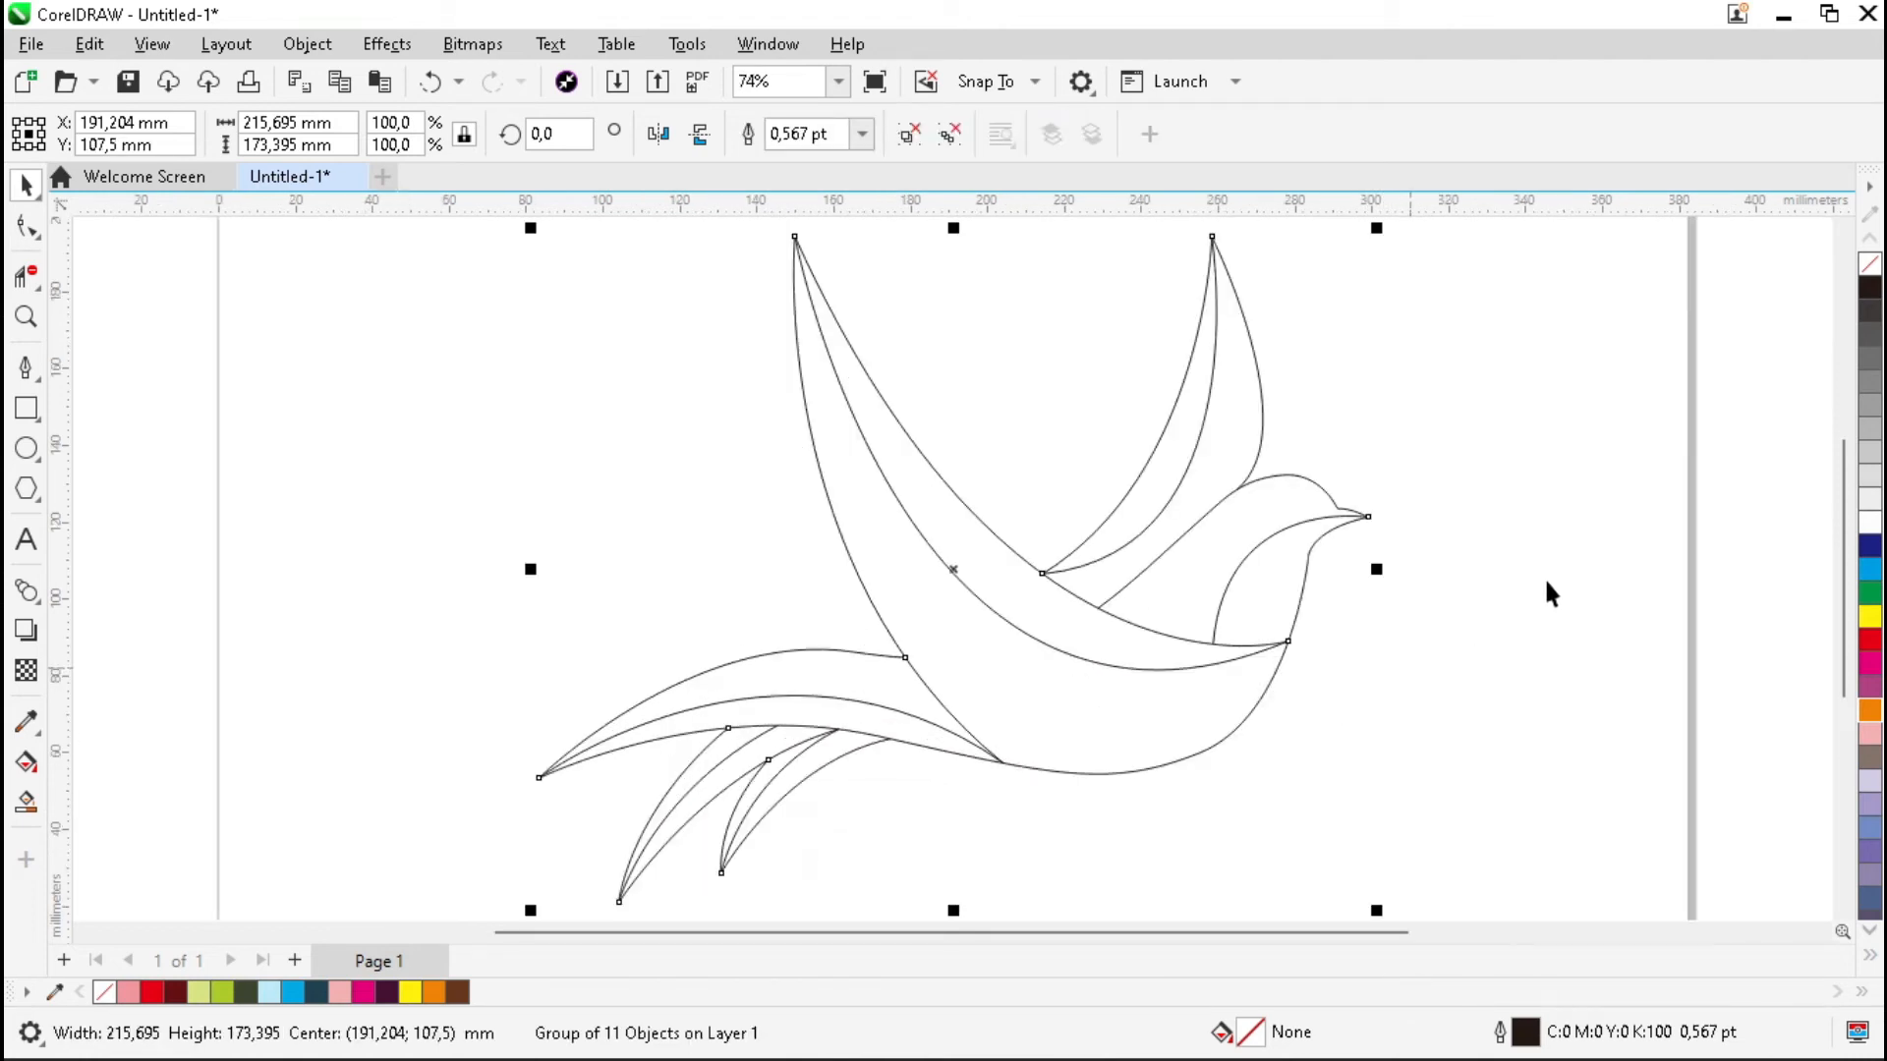
{"action": "key", "text": "Escape"}
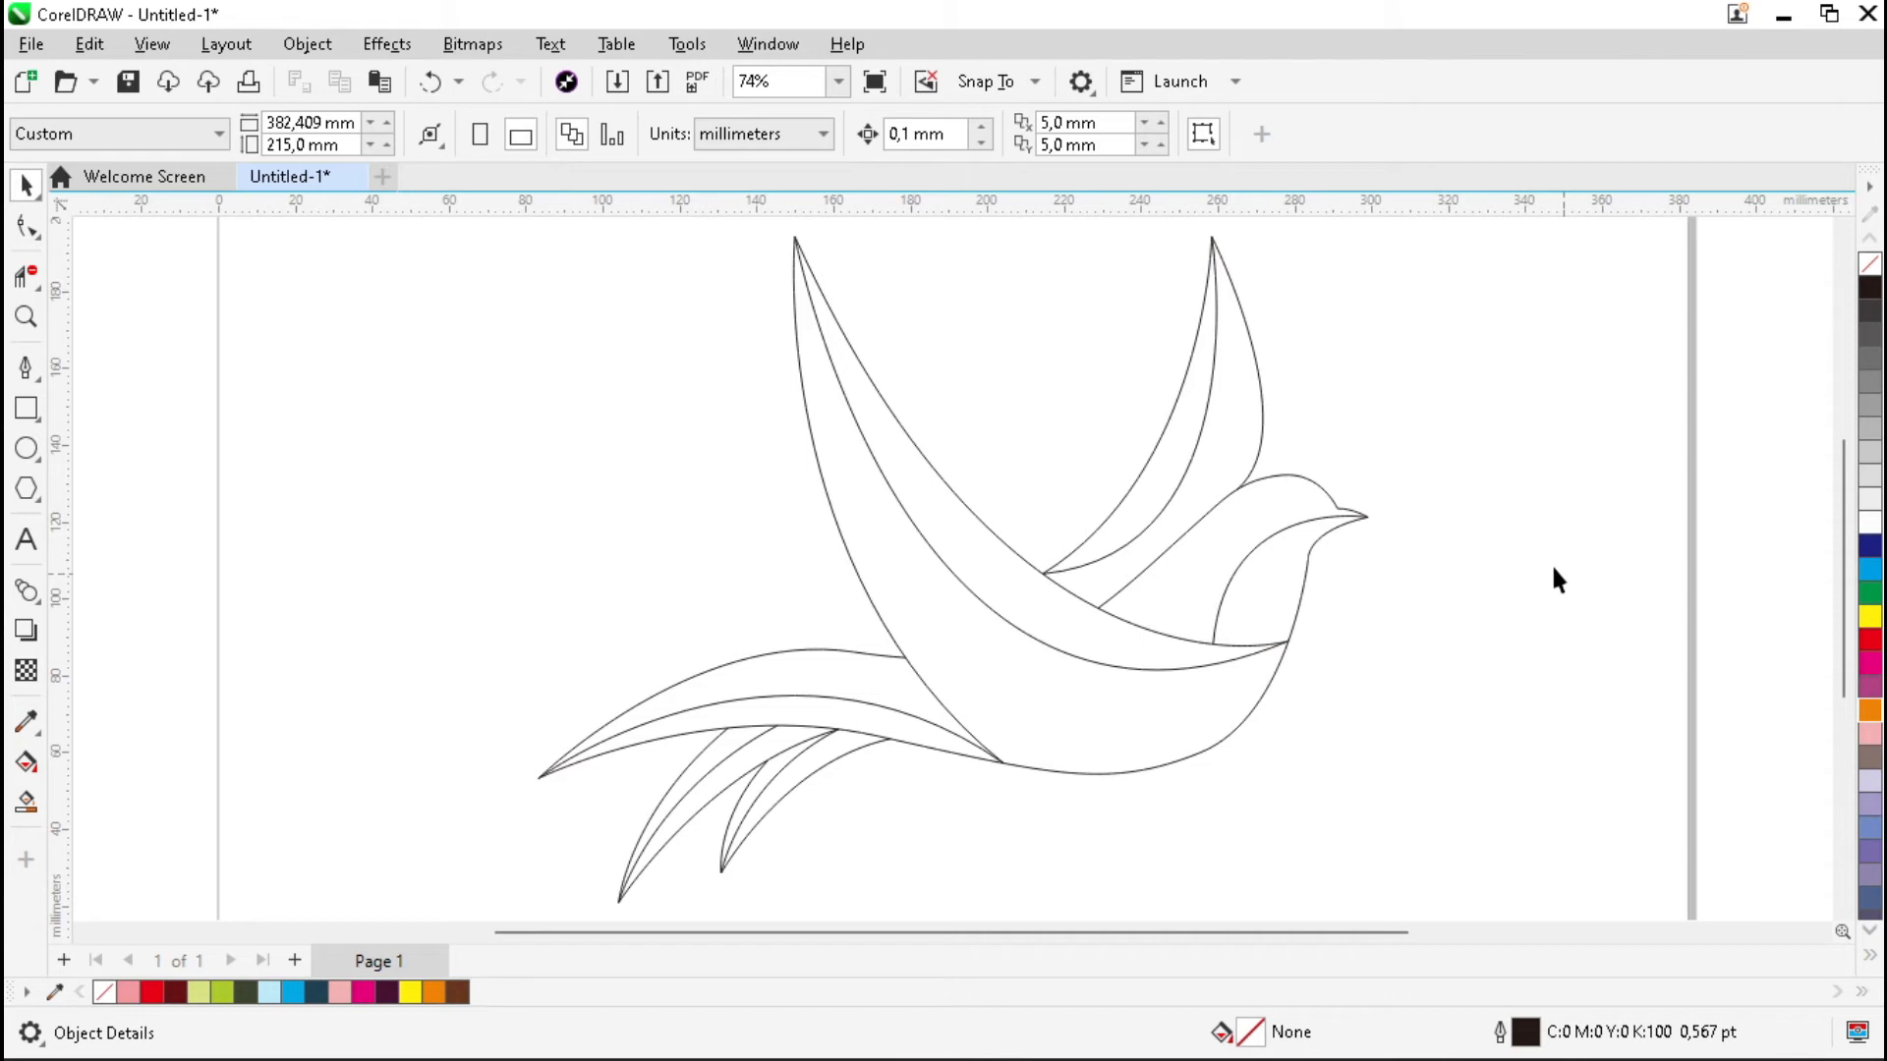
Smart Fill the throat, the head and back, and both parts of the second wing with C:40 M:20 Y:0 K:40
{"action": "left_click", "coordinate": [26, 804]}
{"action": "left_click", "coordinate": [1281, 581]}
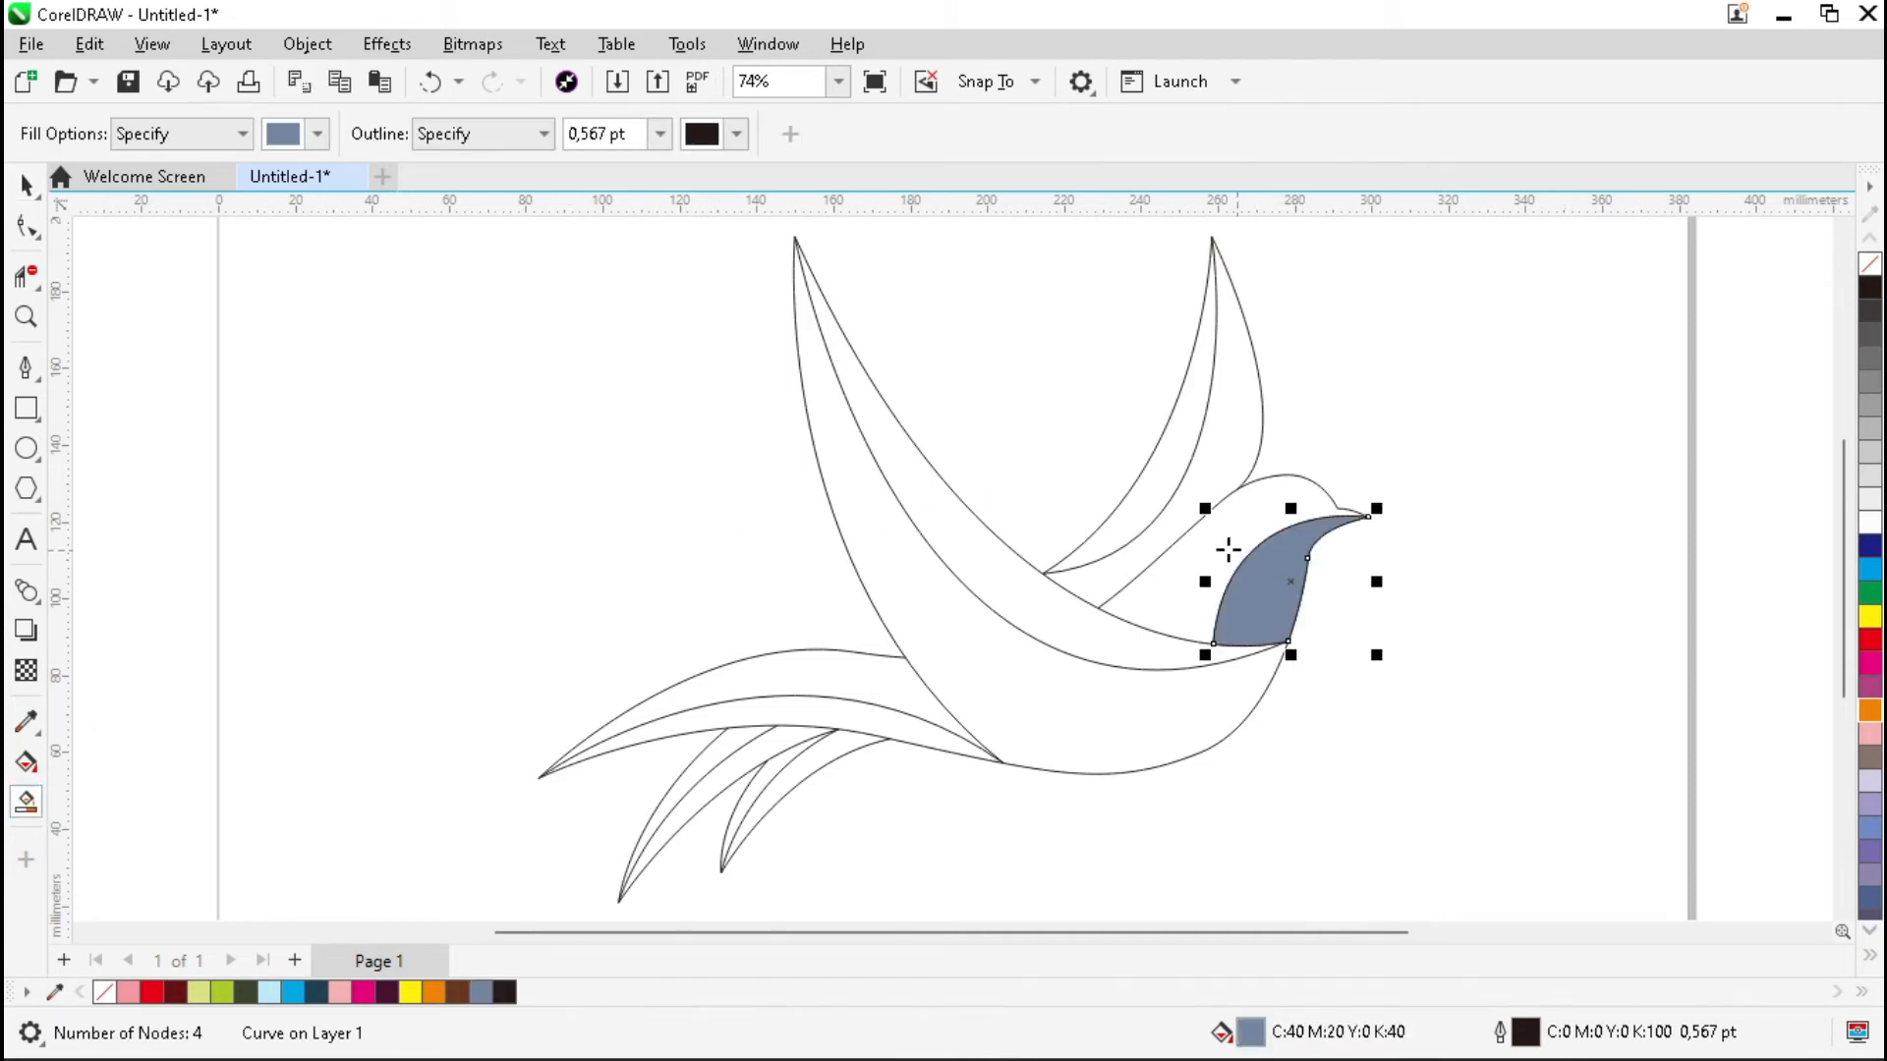
{"action": "left_click", "coordinate": [1229, 548]}
{"action": "left_click", "coordinate": [1233, 442]}
{"action": "left_click", "coordinate": [1147, 479]}
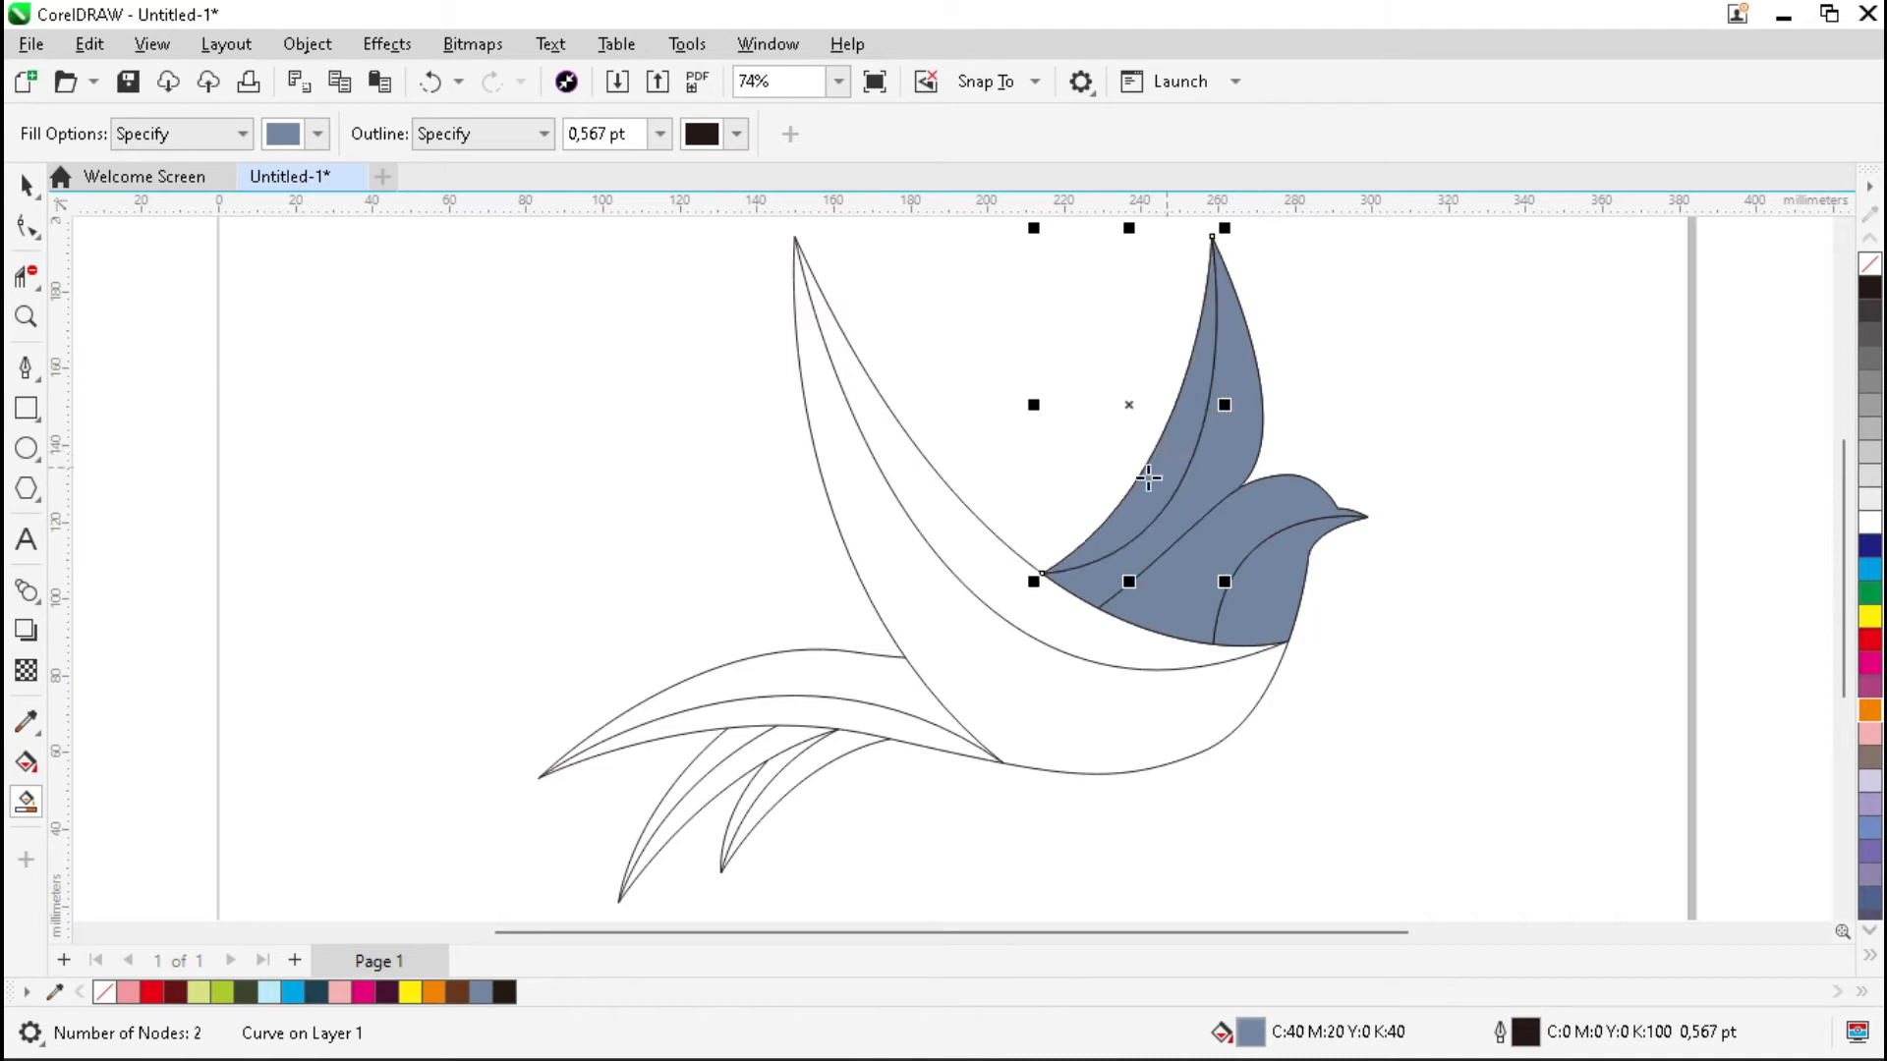
Smart Fill the front wing's upper band, the wing and body area, and both parts of the main tail with the same blue-grey
{"action": "left_click", "coordinate": [999, 577]}
{"action": "left_click", "coordinate": [902, 670]}
{"action": "left_click", "coordinate": [835, 681]}
{"action": "left_click", "coordinate": [800, 715]}
Smart Fill both halves of the two small feathers below the tail with the same blue-grey
{"action": "scroll", "coordinate": [762, 787], "scroll_direction": "up", "scroll_amount": 3}
{"action": "left_click", "coordinate": [635, 671]}
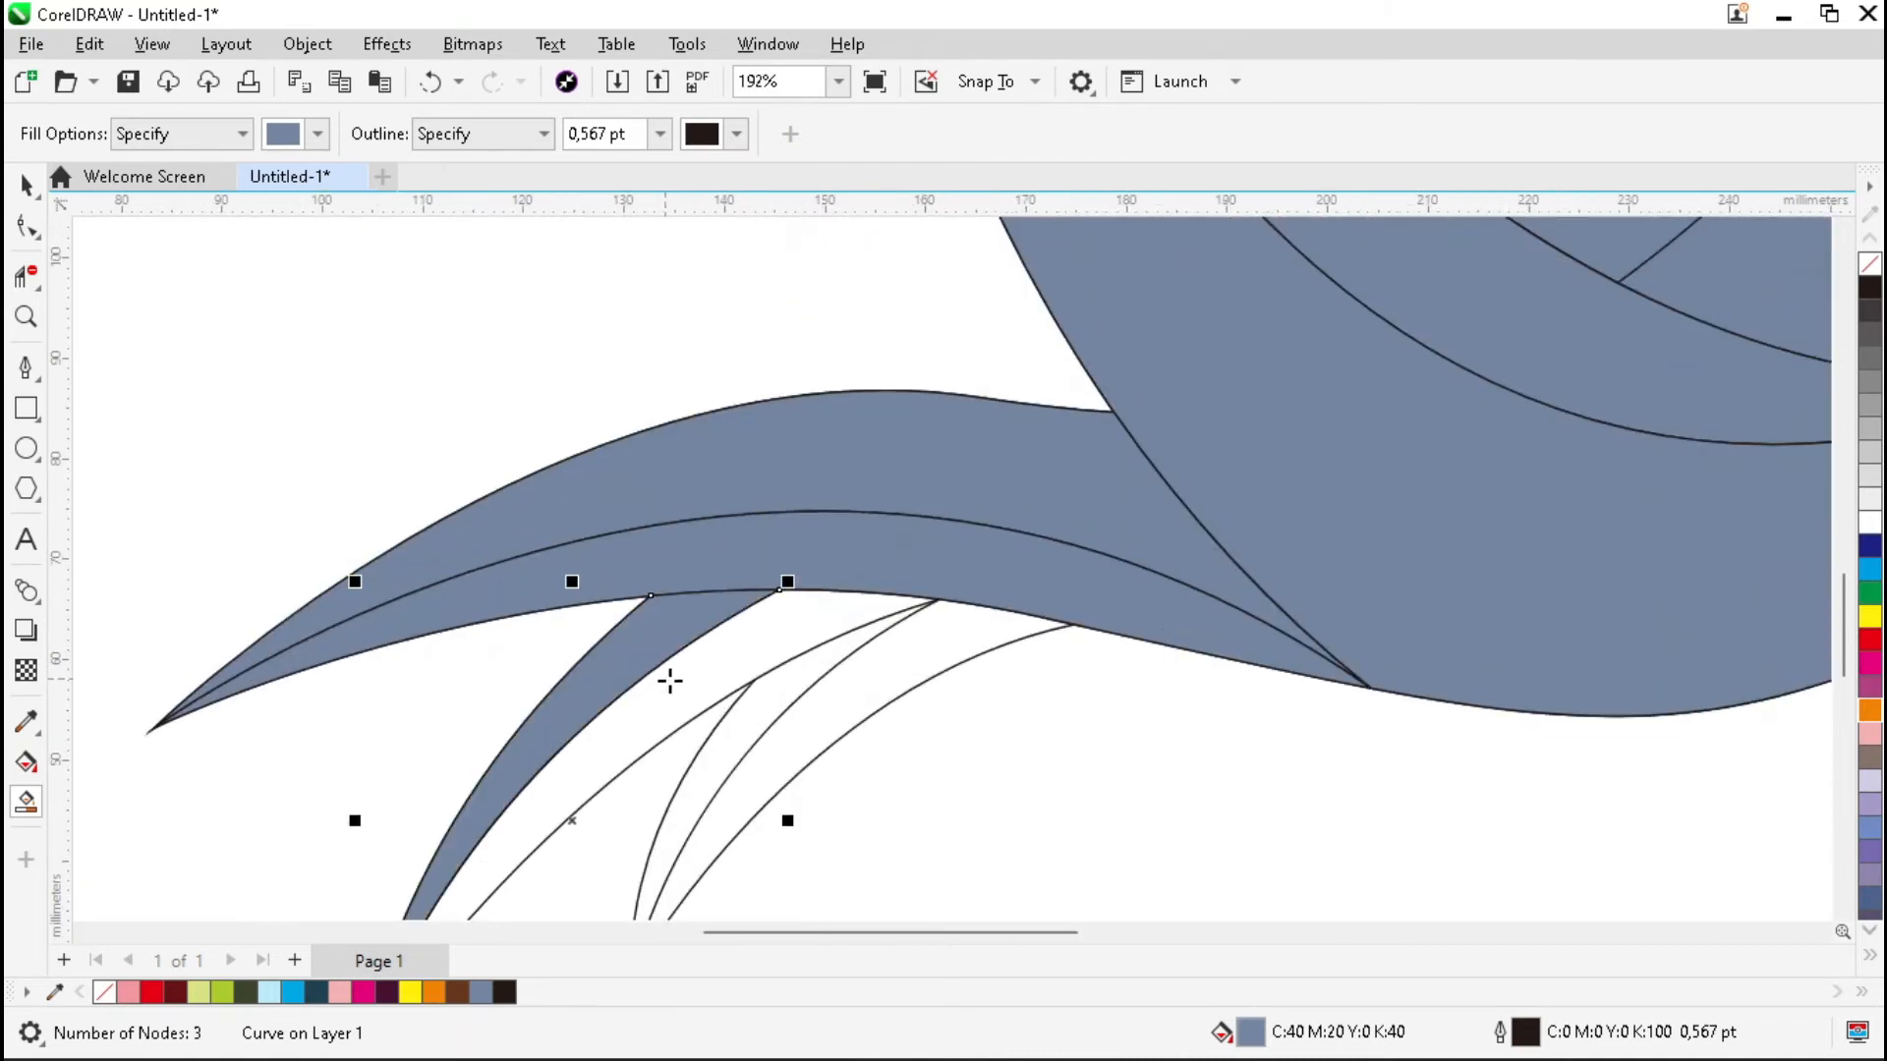
{"action": "left_click", "coordinate": [666, 679]}
{"action": "left_click", "coordinate": [781, 696]}
{"action": "left_click", "coordinate": [842, 698]}
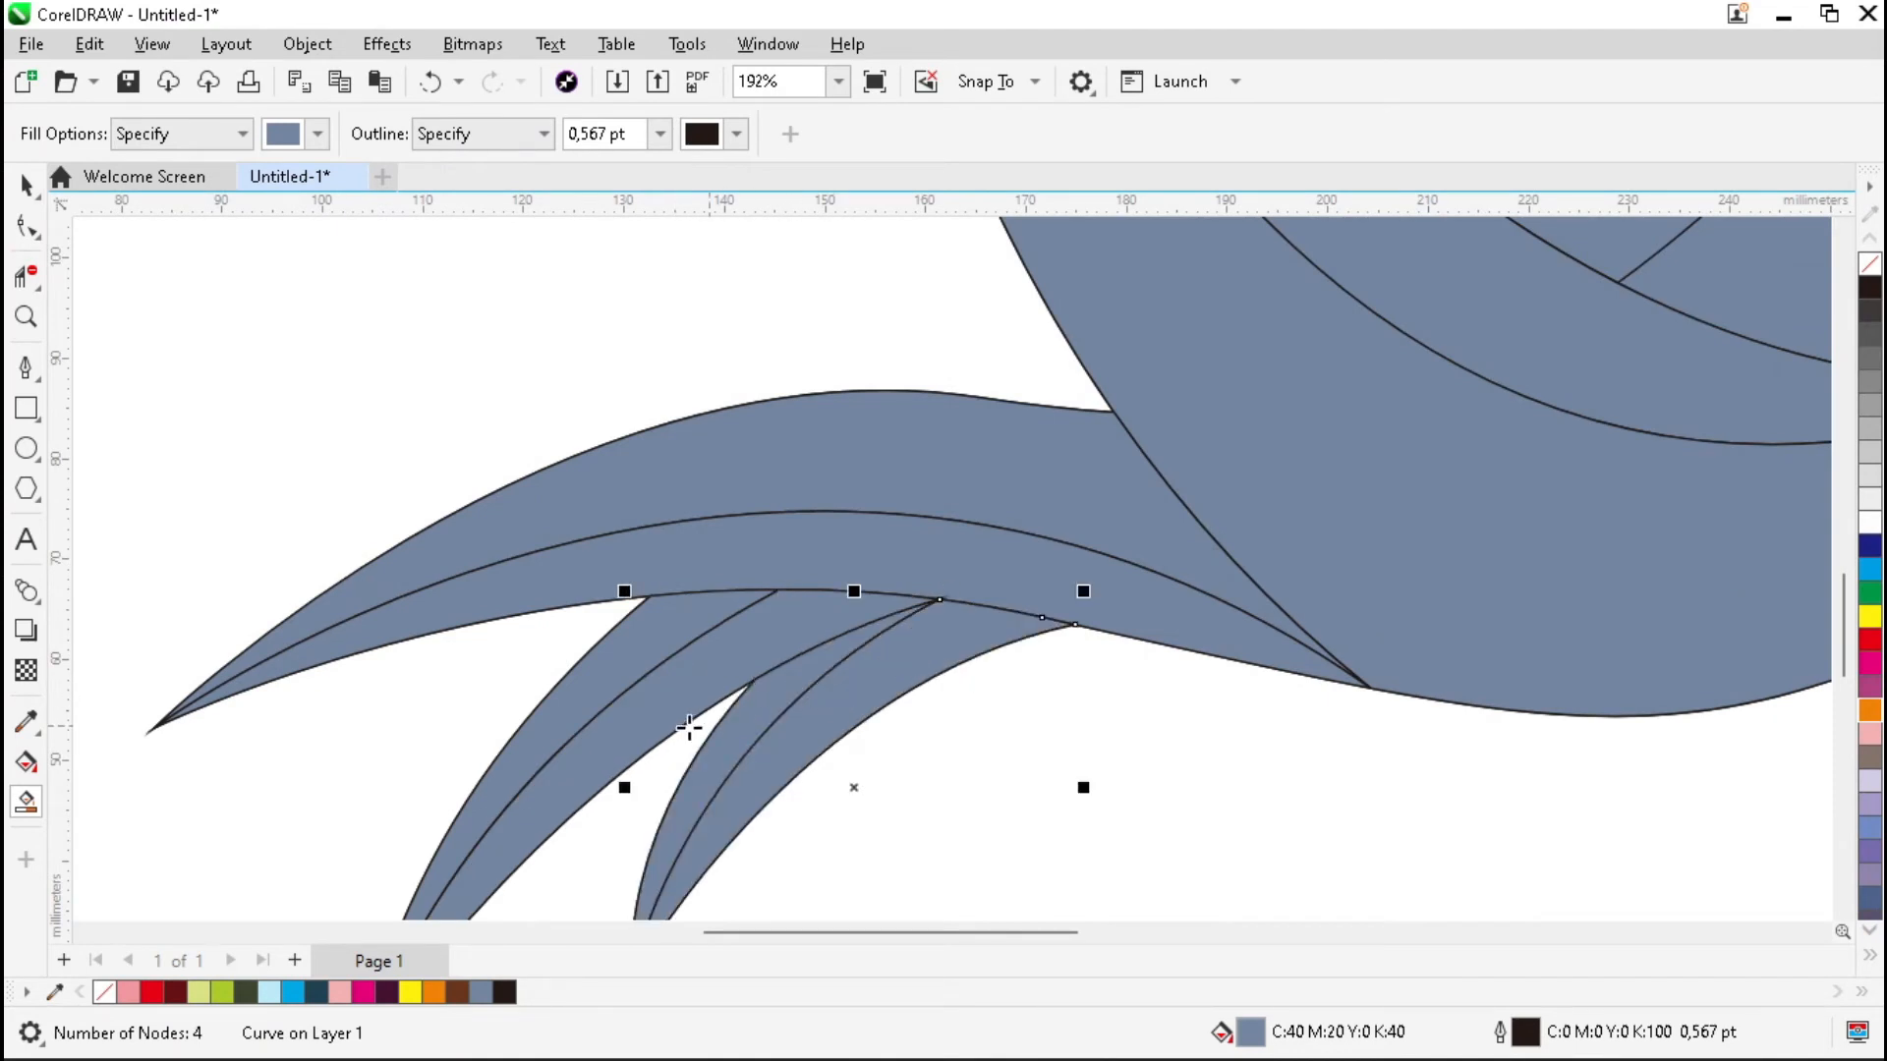
Select the original group of 11 line curves and delete it, keeping the filled shapes
{"action": "scroll", "coordinate": [690, 728], "scroll_direction": "down", "scroll_amount": 3}
{"action": "scroll", "coordinate": [906, 577], "scroll_direction": "up", "scroll_amount": 1}
{"action": "key", "text": "space"}
{"action": "left_click", "coordinate": [876, 693]}
{"action": "key", "text": "ctrl+a"}
{"action": "key", "text": "ctrl+g"}
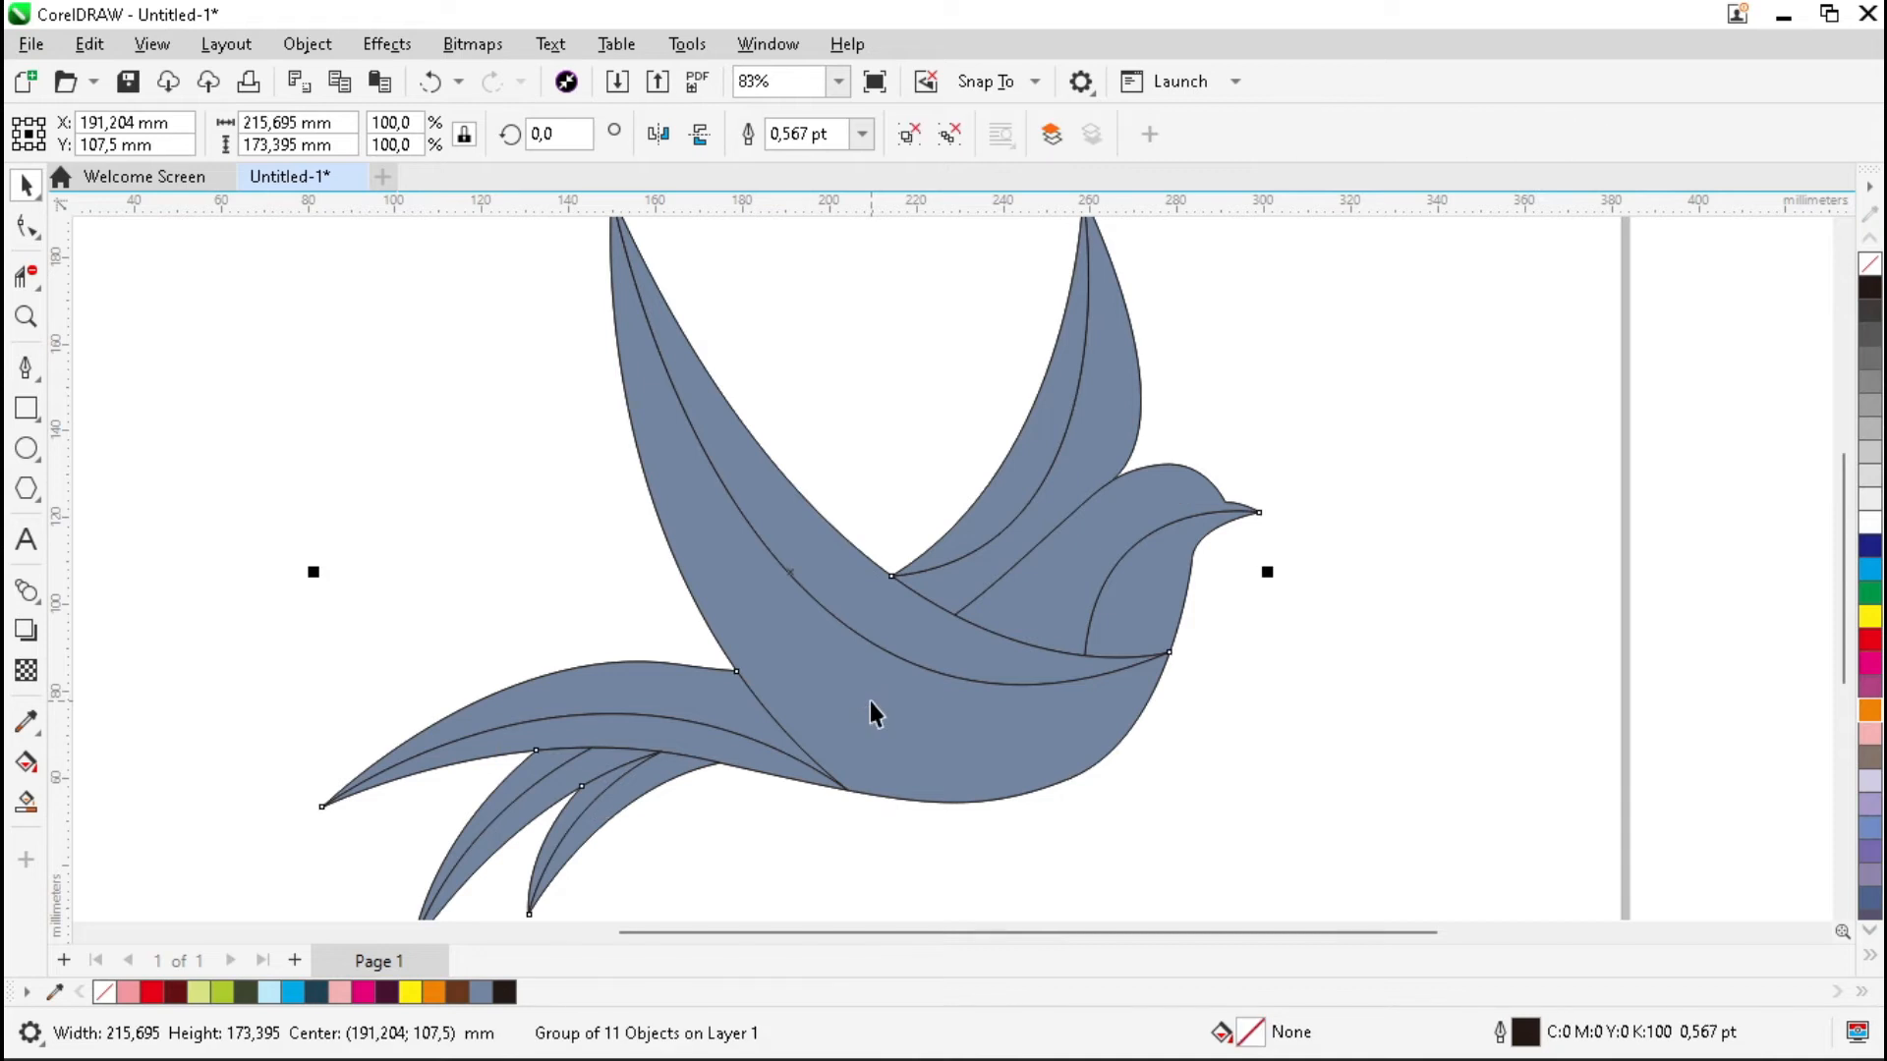
{"action": "key", "text": "Escape"}
{"action": "scroll", "coordinate": [898, 675], "scroll_direction": "down", "scroll_amount": 3}
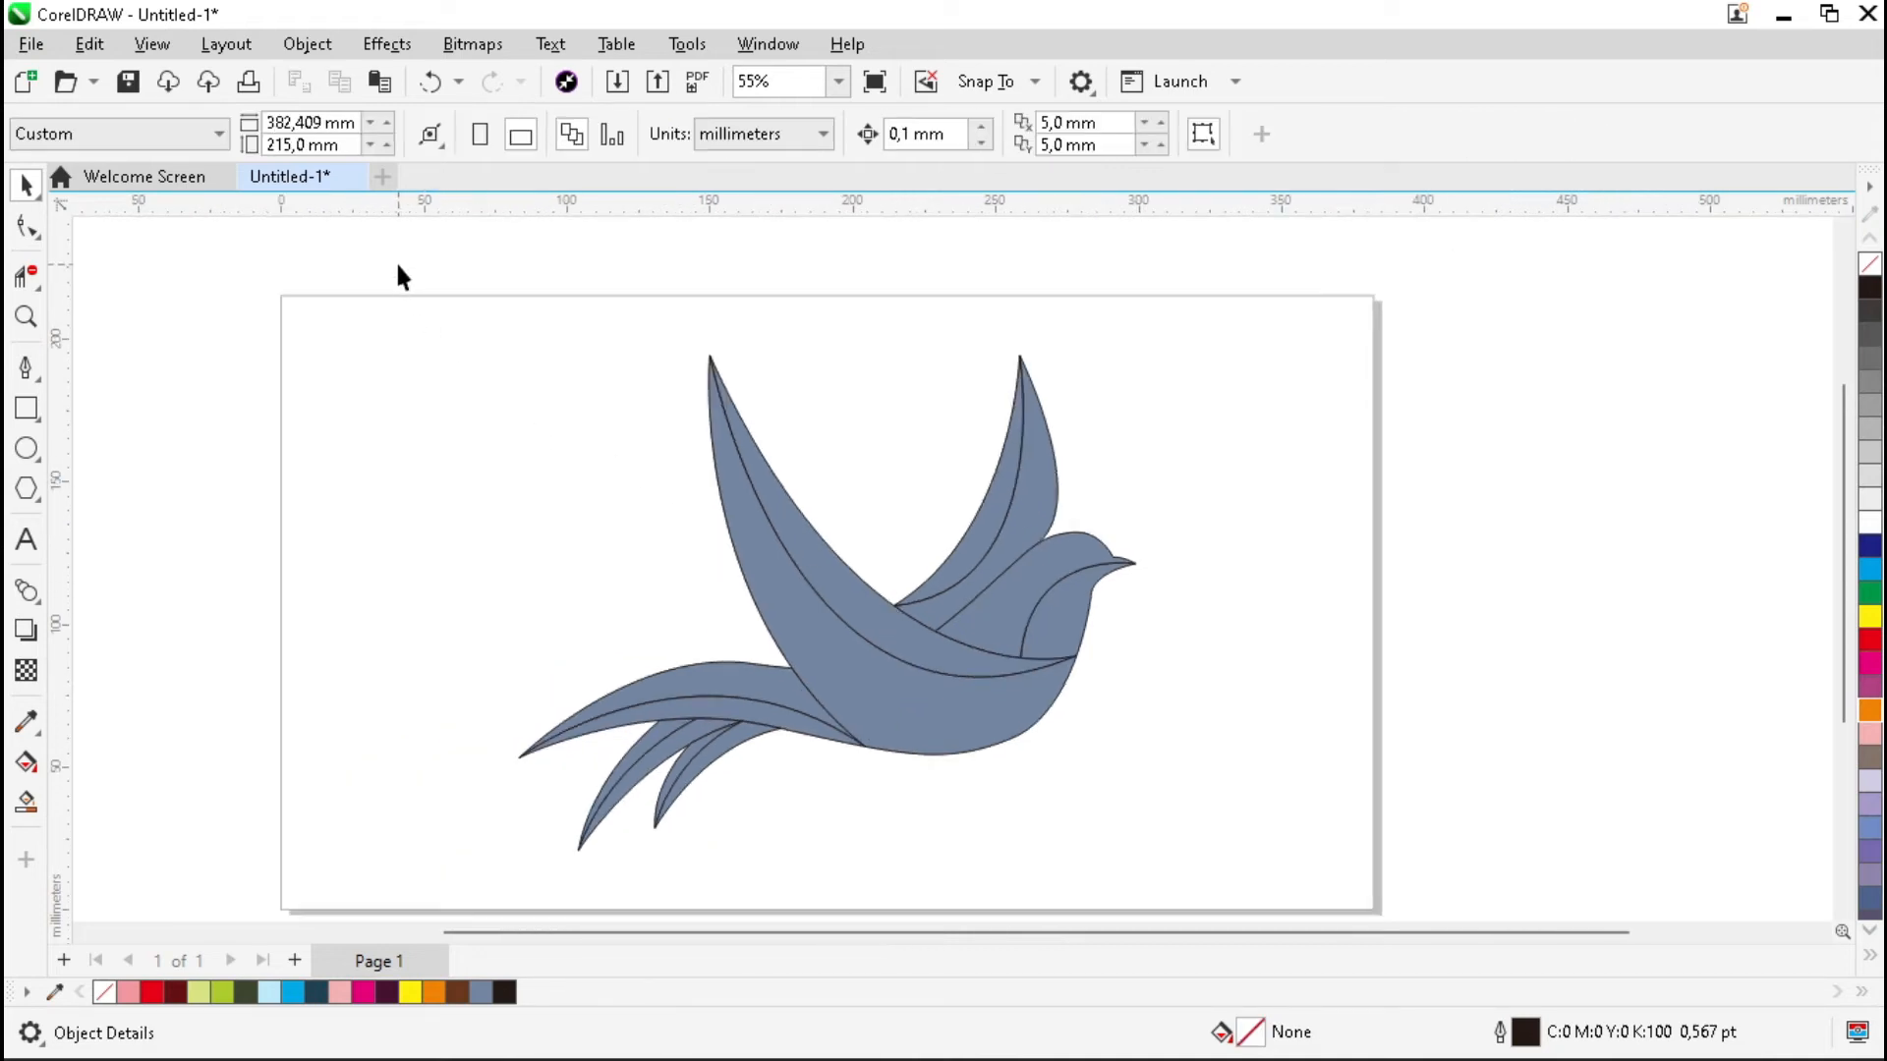
Select all the filled bird shapes and set their outline width to None
{"action": "left_click_drag", "start_coordinate": [1240, 859], "coordinate": [1265, 872]}
{"action": "left_click", "coordinate": [1204, 135]}
{"action": "left_click", "coordinate": [1130, 156]}
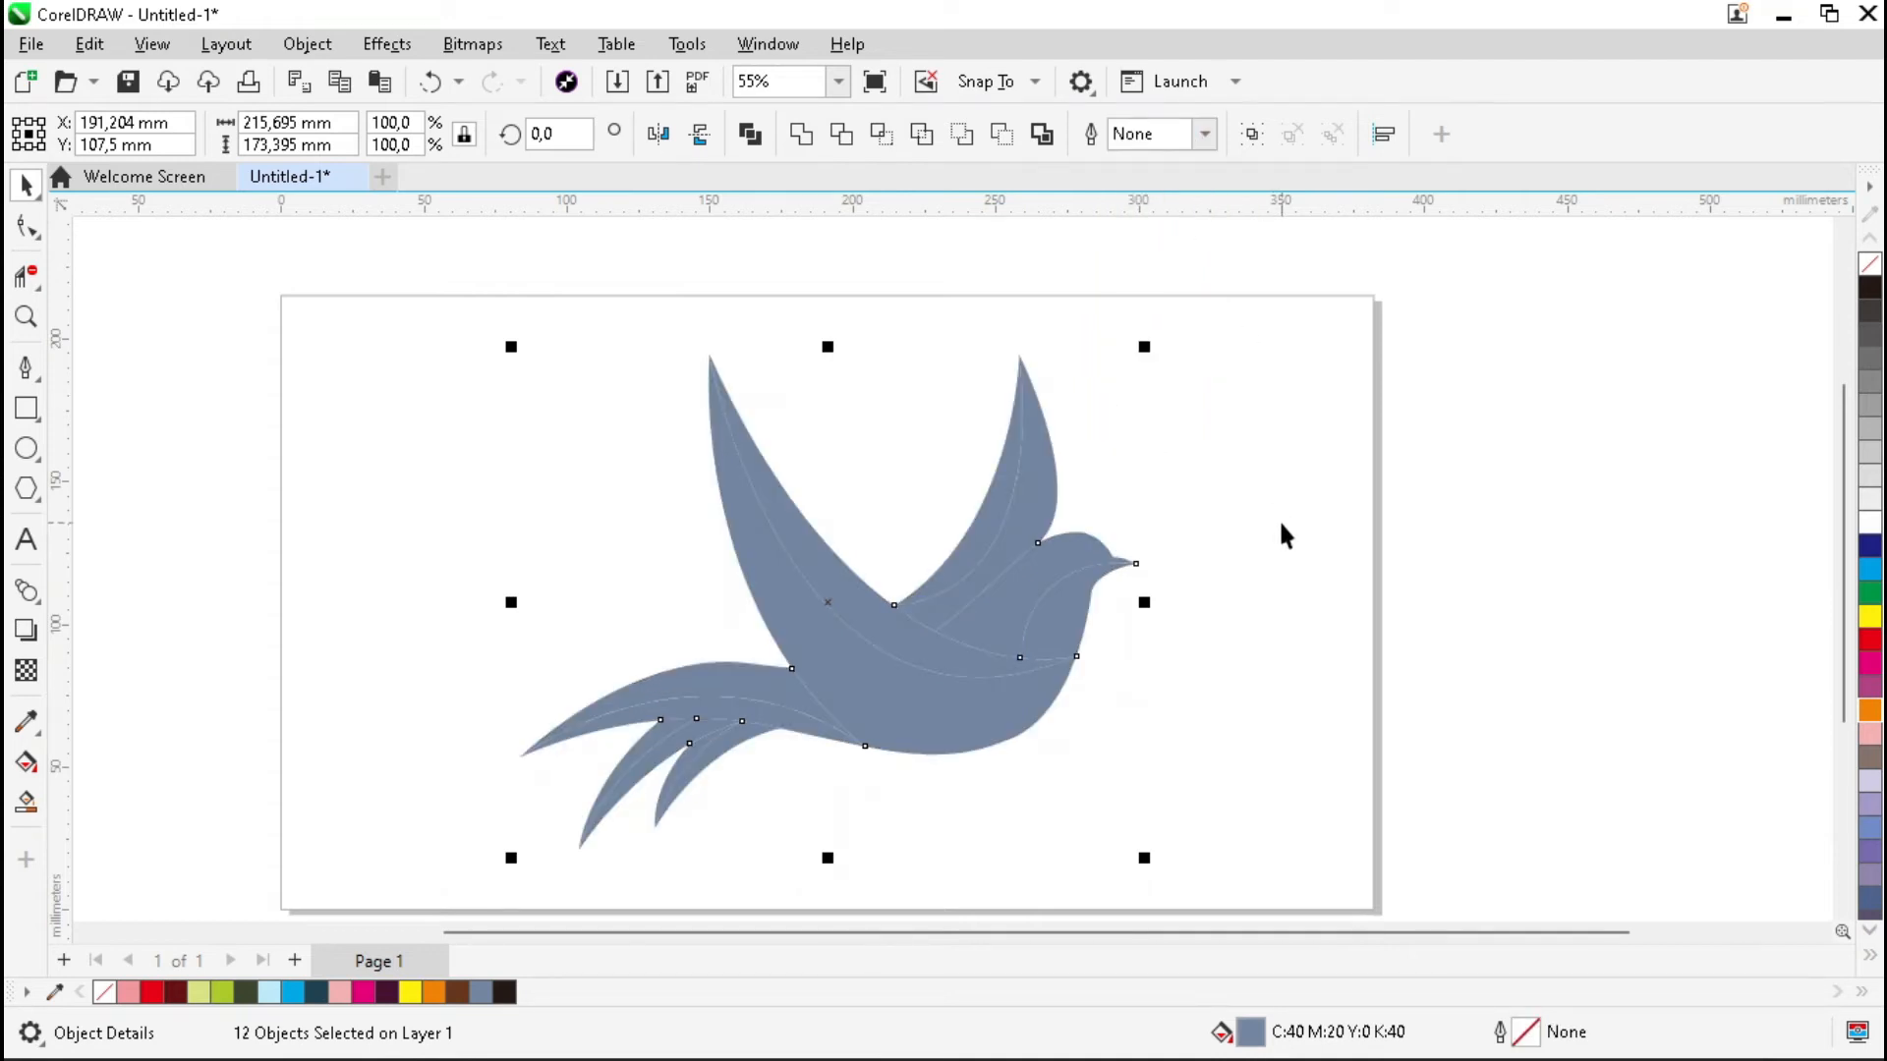
Apply a linear fountain fill to the head's upper shape, running from its rear point at the wing to the beak tip
{"action": "left_click", "coordinate": [1346, 535]}
{"action": "scroll", "coordinate": [1338, 519], "scroll_direction": "up", "scroll_amount": 8}
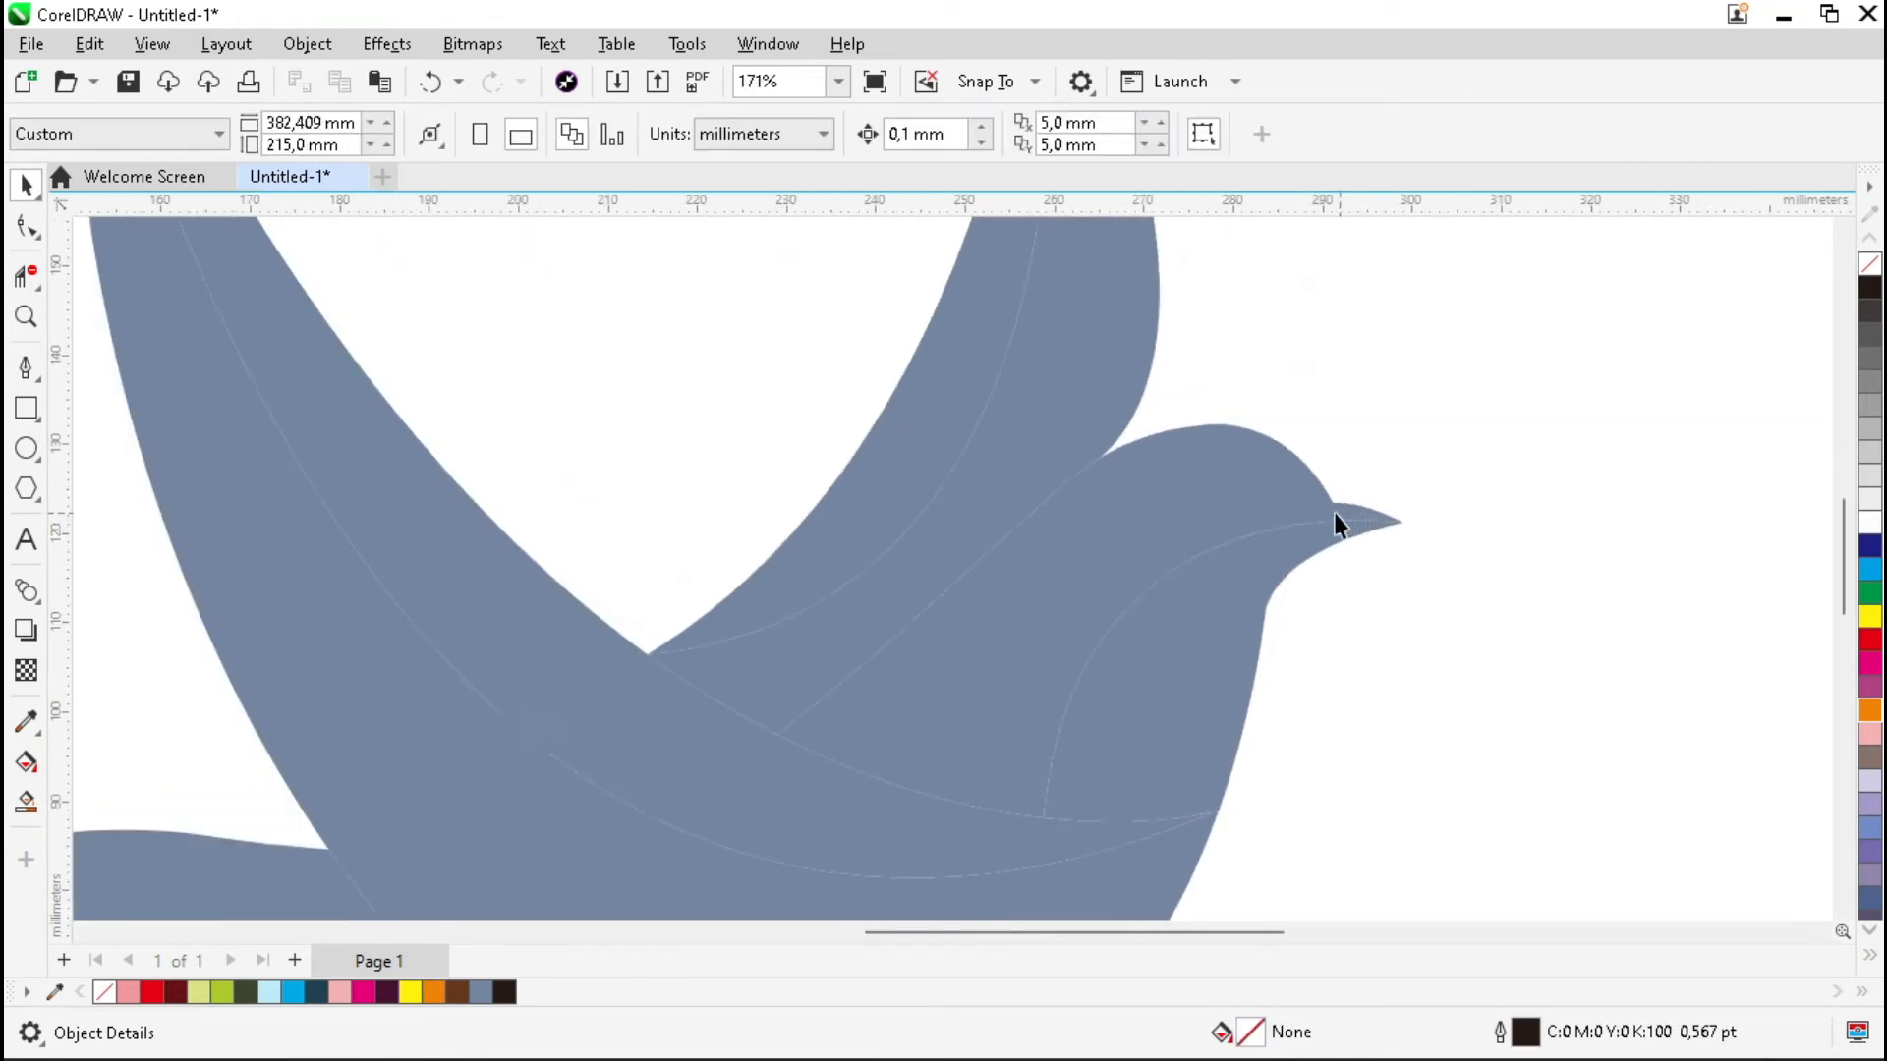
{"action": "left_click", "coordinate": [1338, 521]}
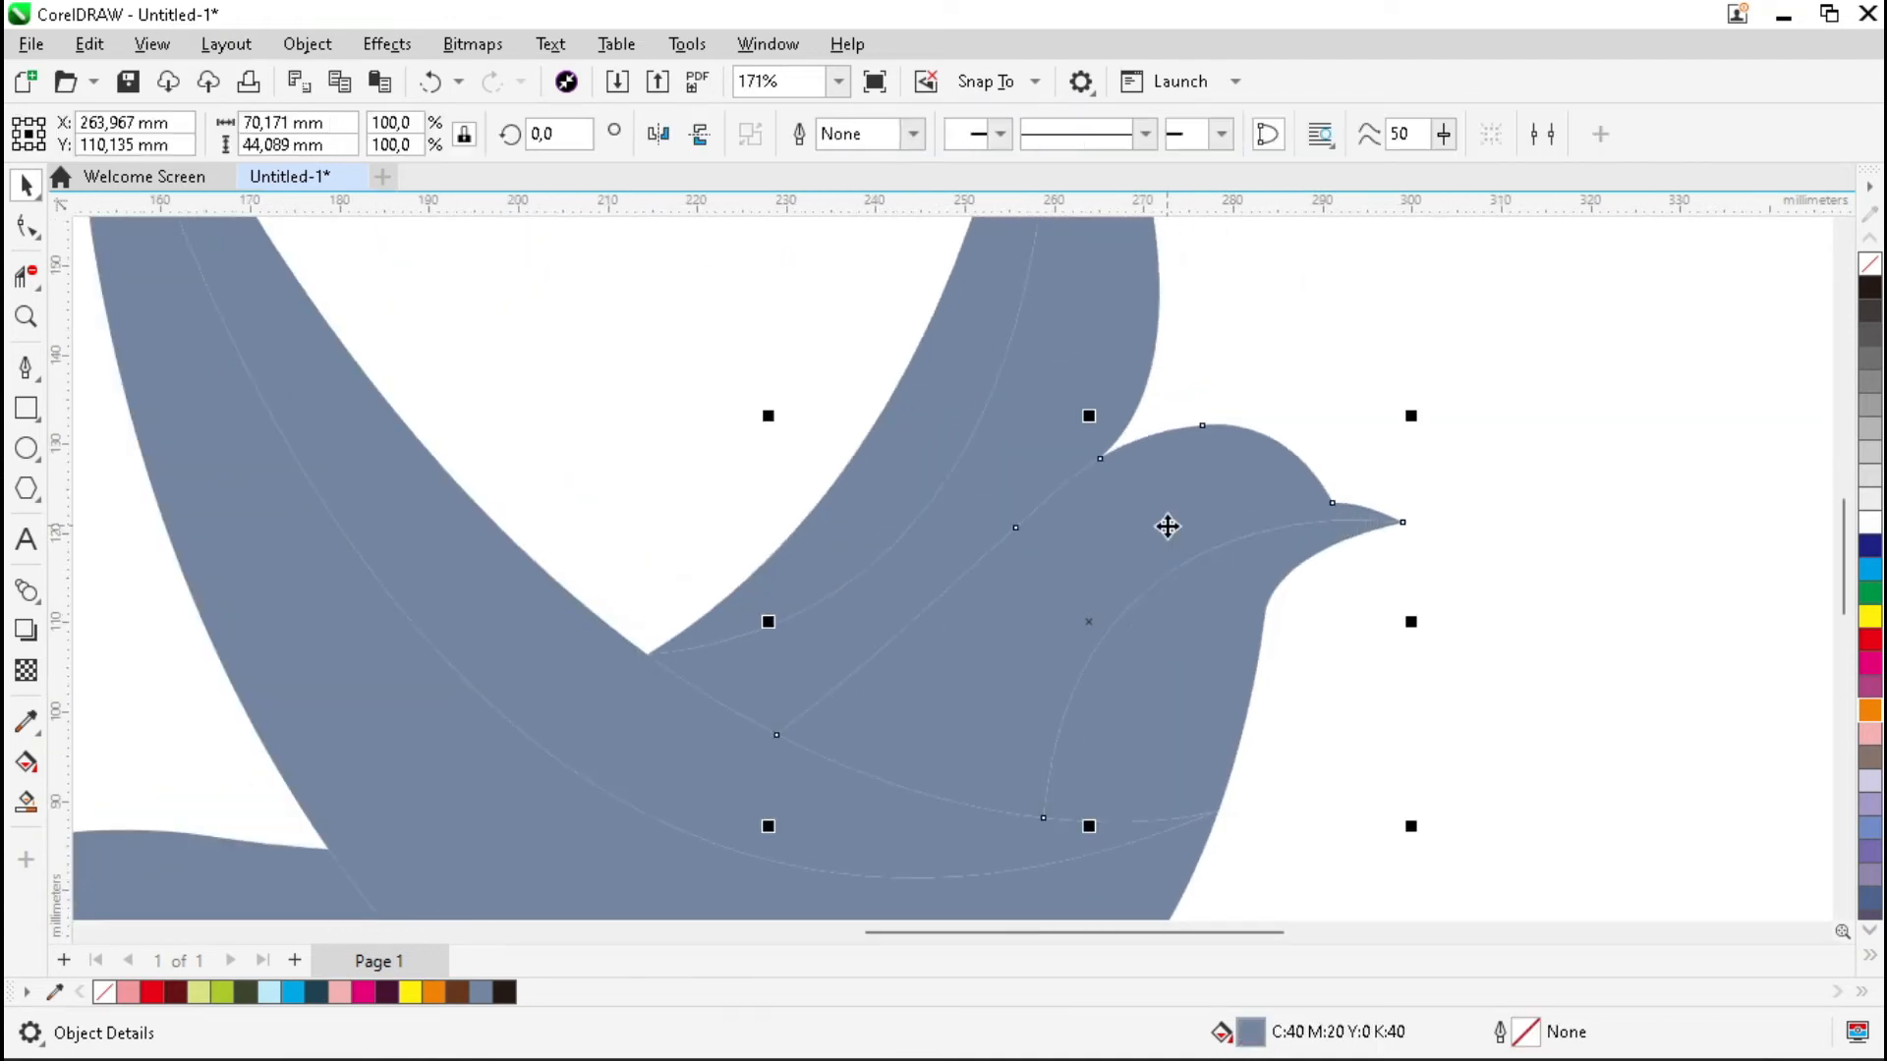
{"action": "left_click", "coordinate": [27, 762]}
{"action": "left_click_drag", "start_coordinate": [776, 735], "coordinate": [1402, 524]}
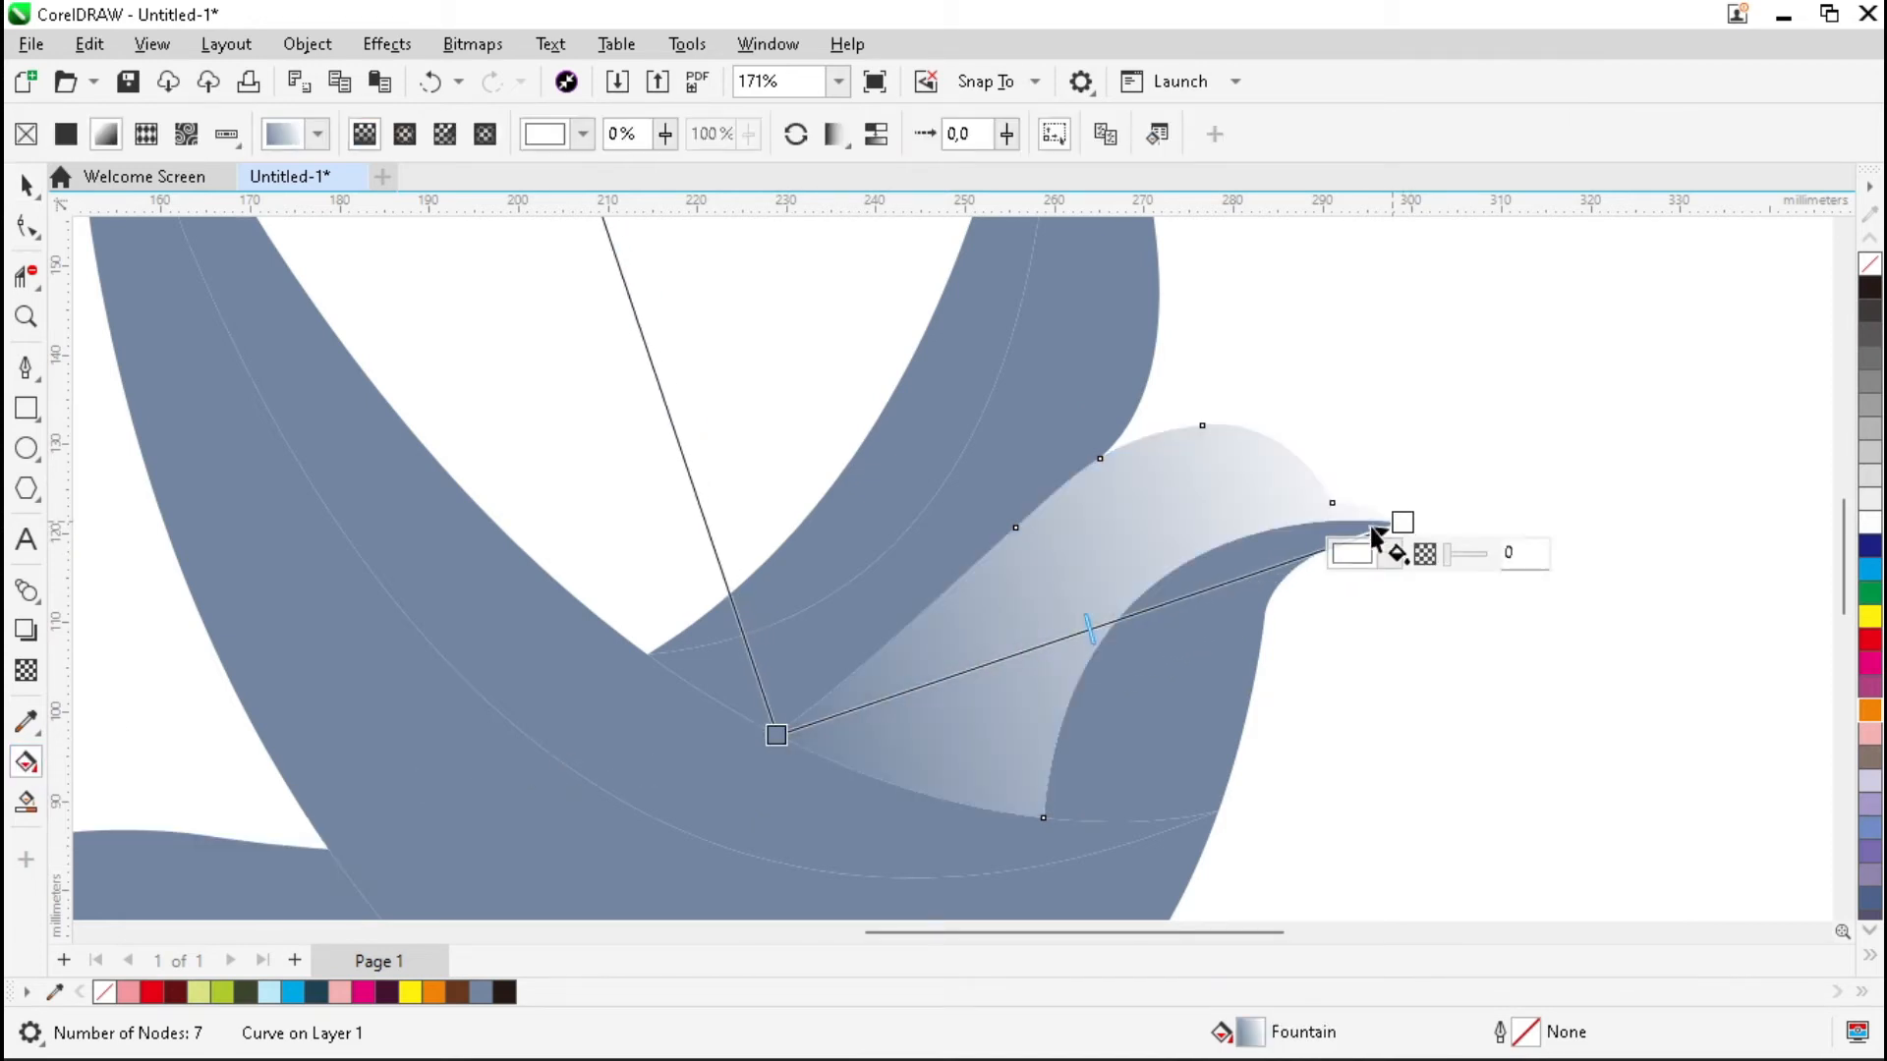
Add a middle colour node to the head gradient and colour it brown at the rear, orange in the middle and yellow at the beak
{"action": "left_click", "coordinate": [1107, 623]}
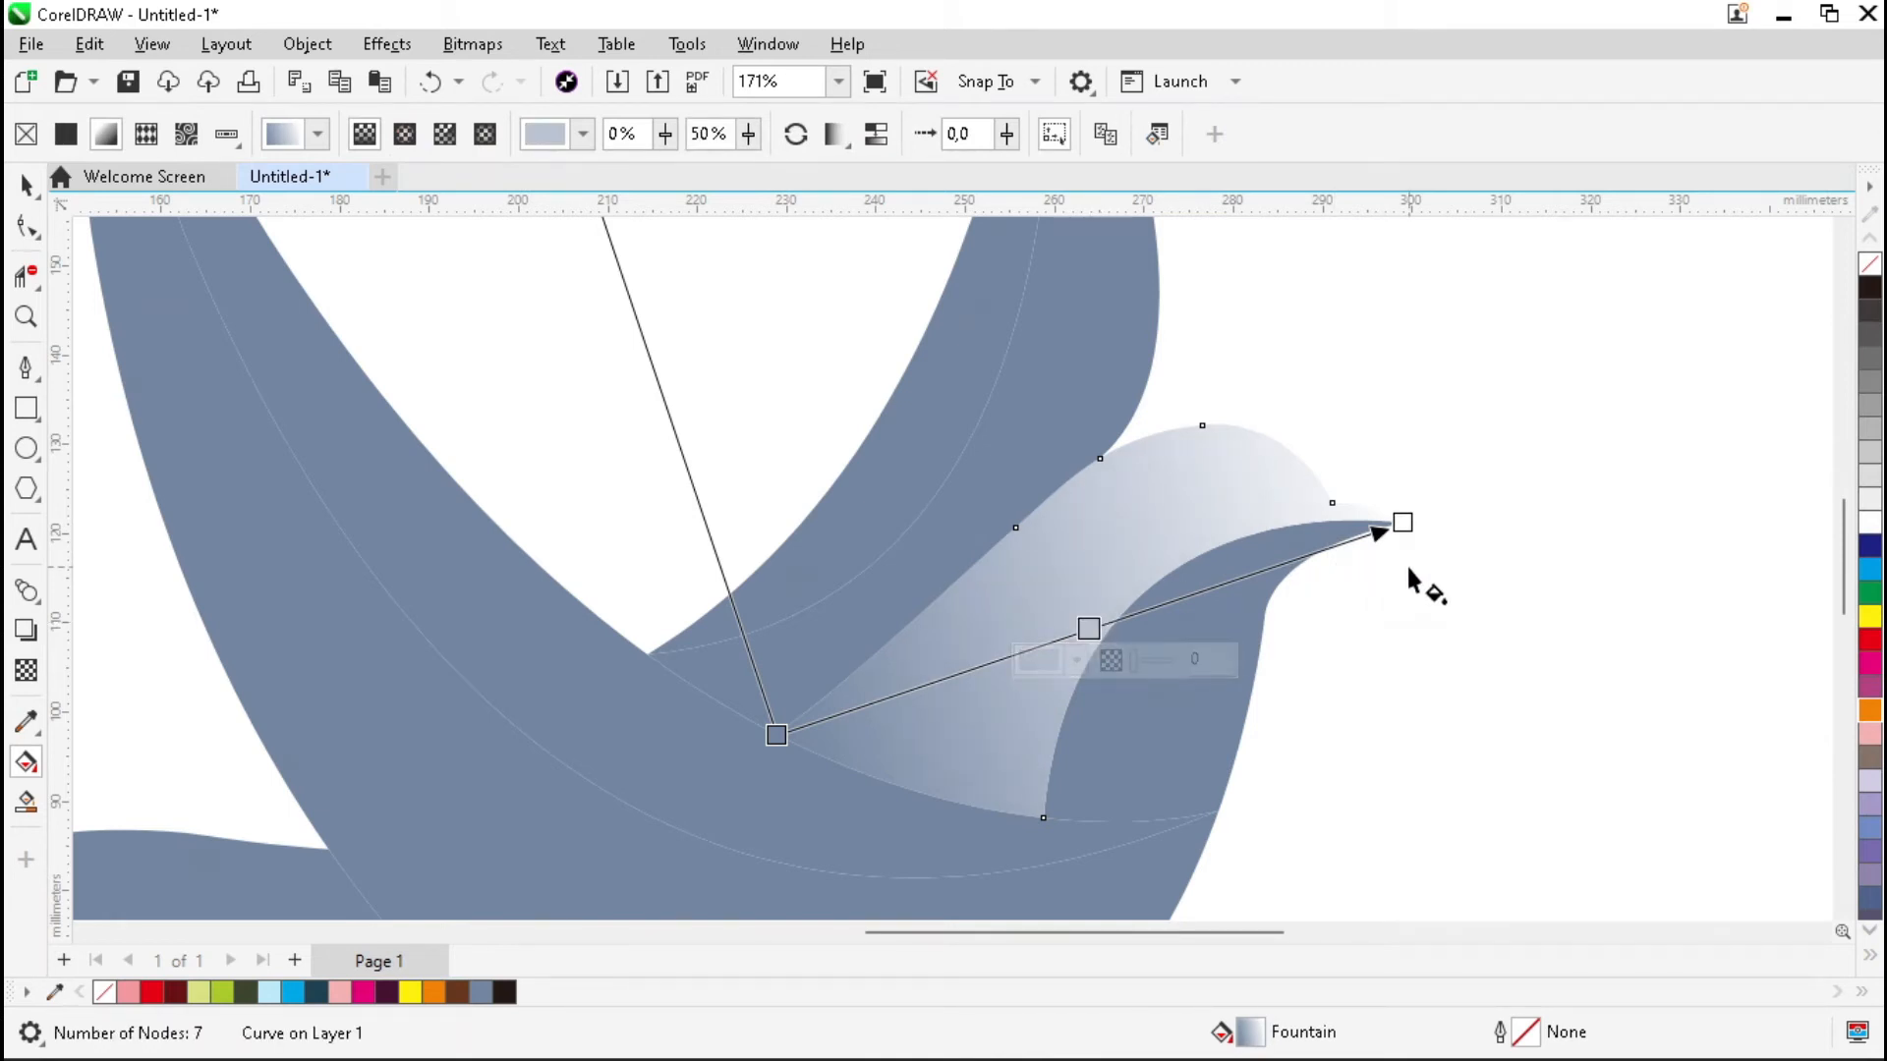
{"action": "left_click", "coordinate": [1400, 523]}
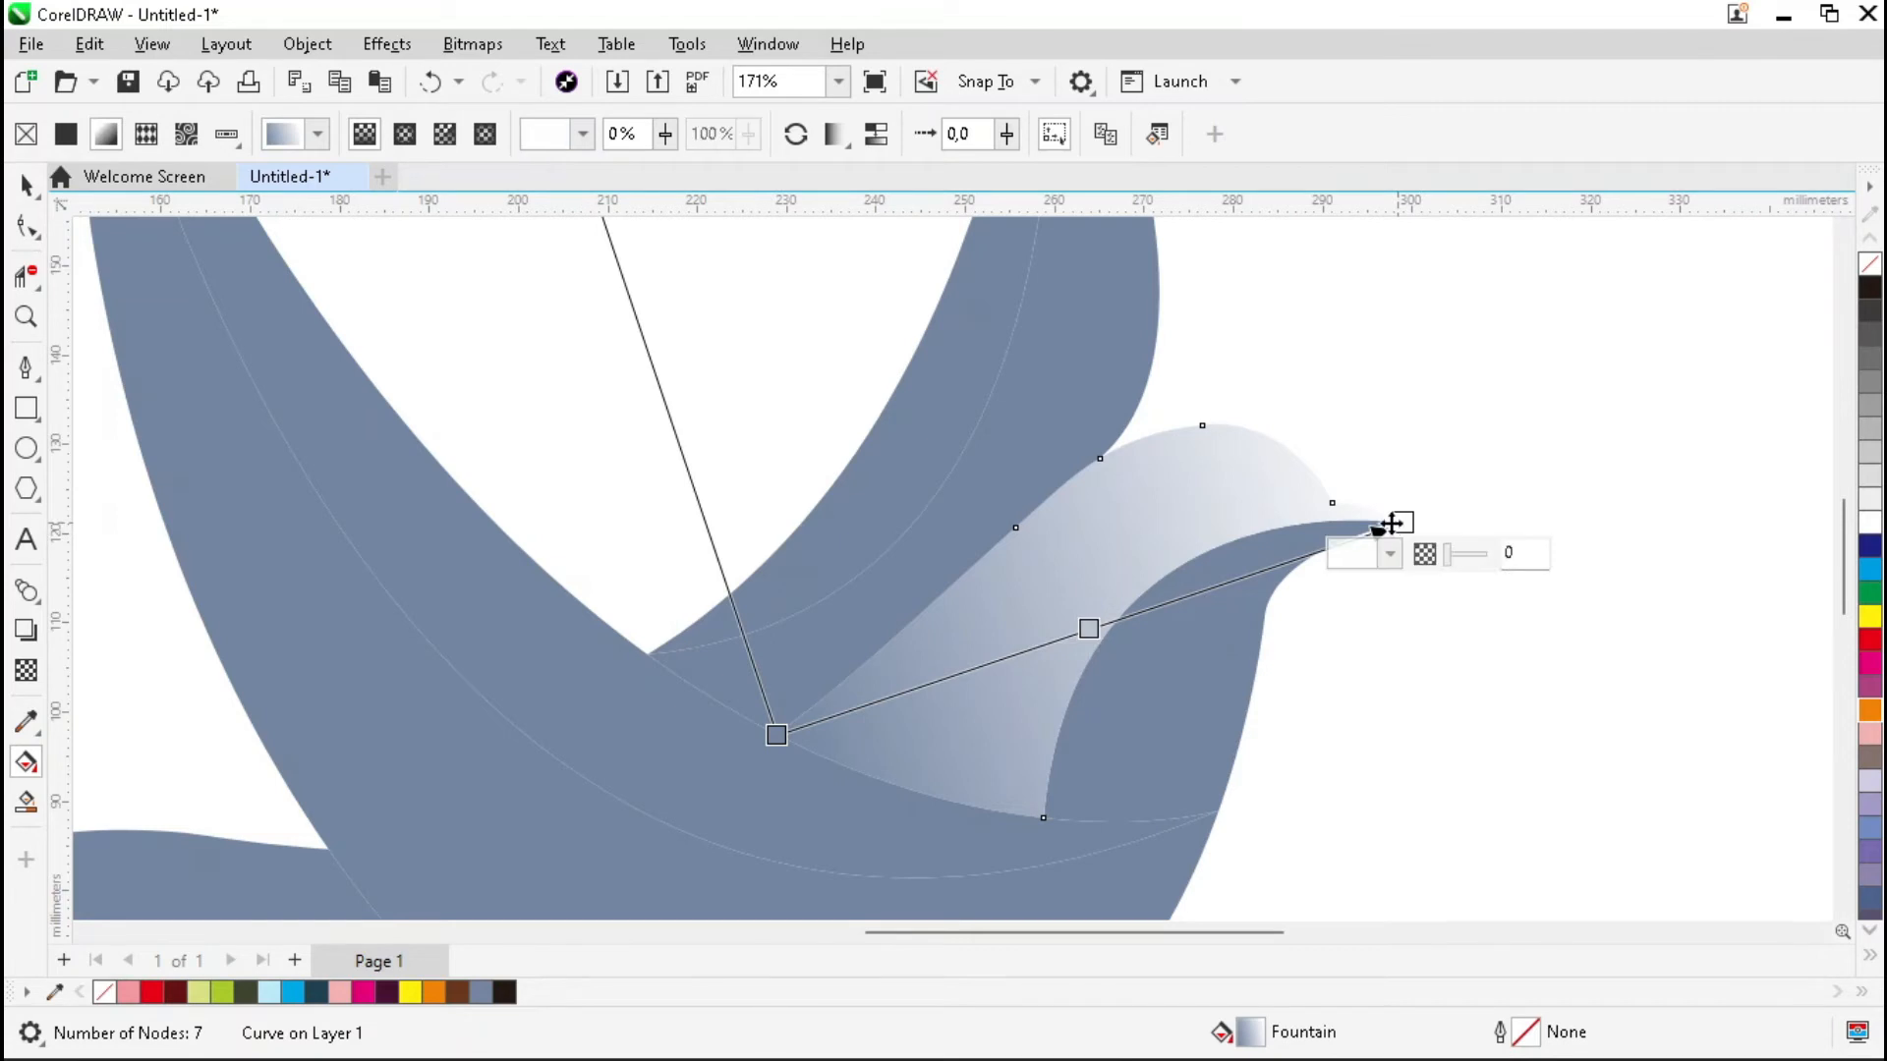
{"action": "left_click", "coordinate": [410, 993]}
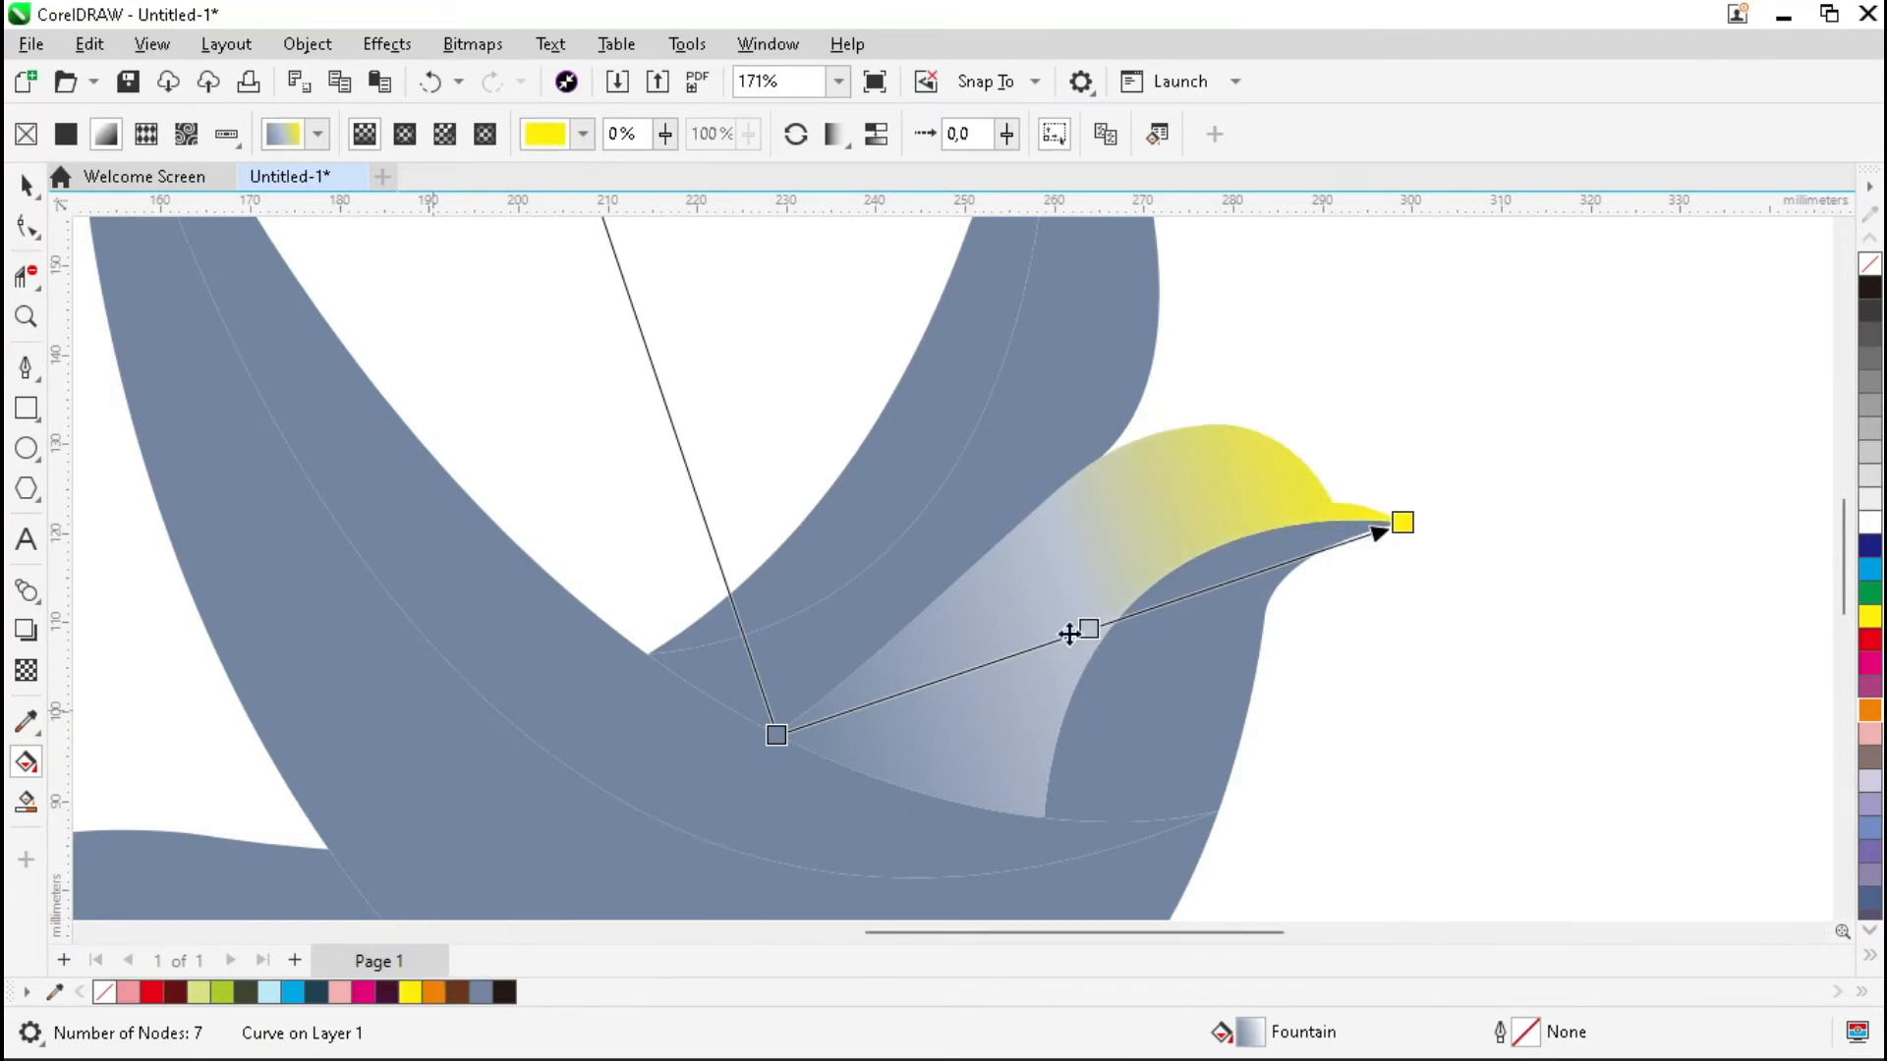
{"action": "left_click", "coordinate": [434, 993]}
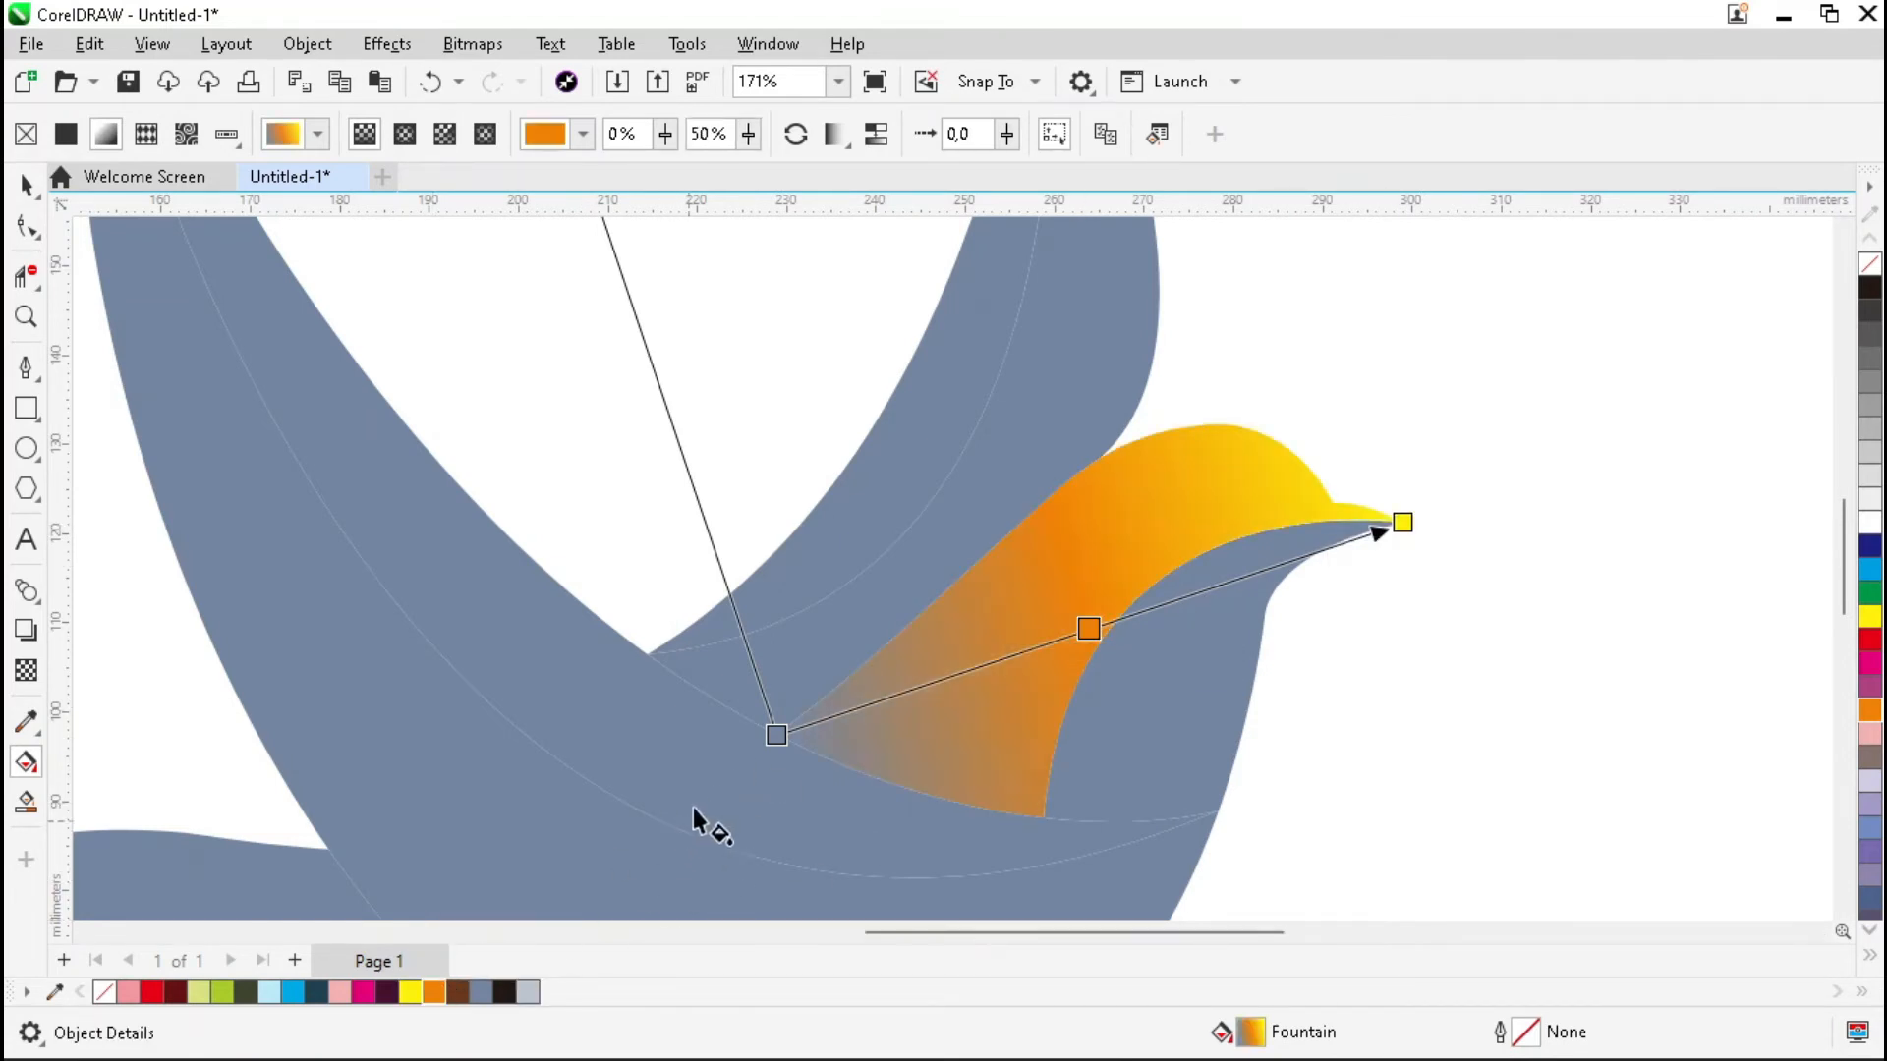
{"action": "left_click", "coordinate": [776, 735]}
{"action": "left_click", "coordinate": [462, 985]}
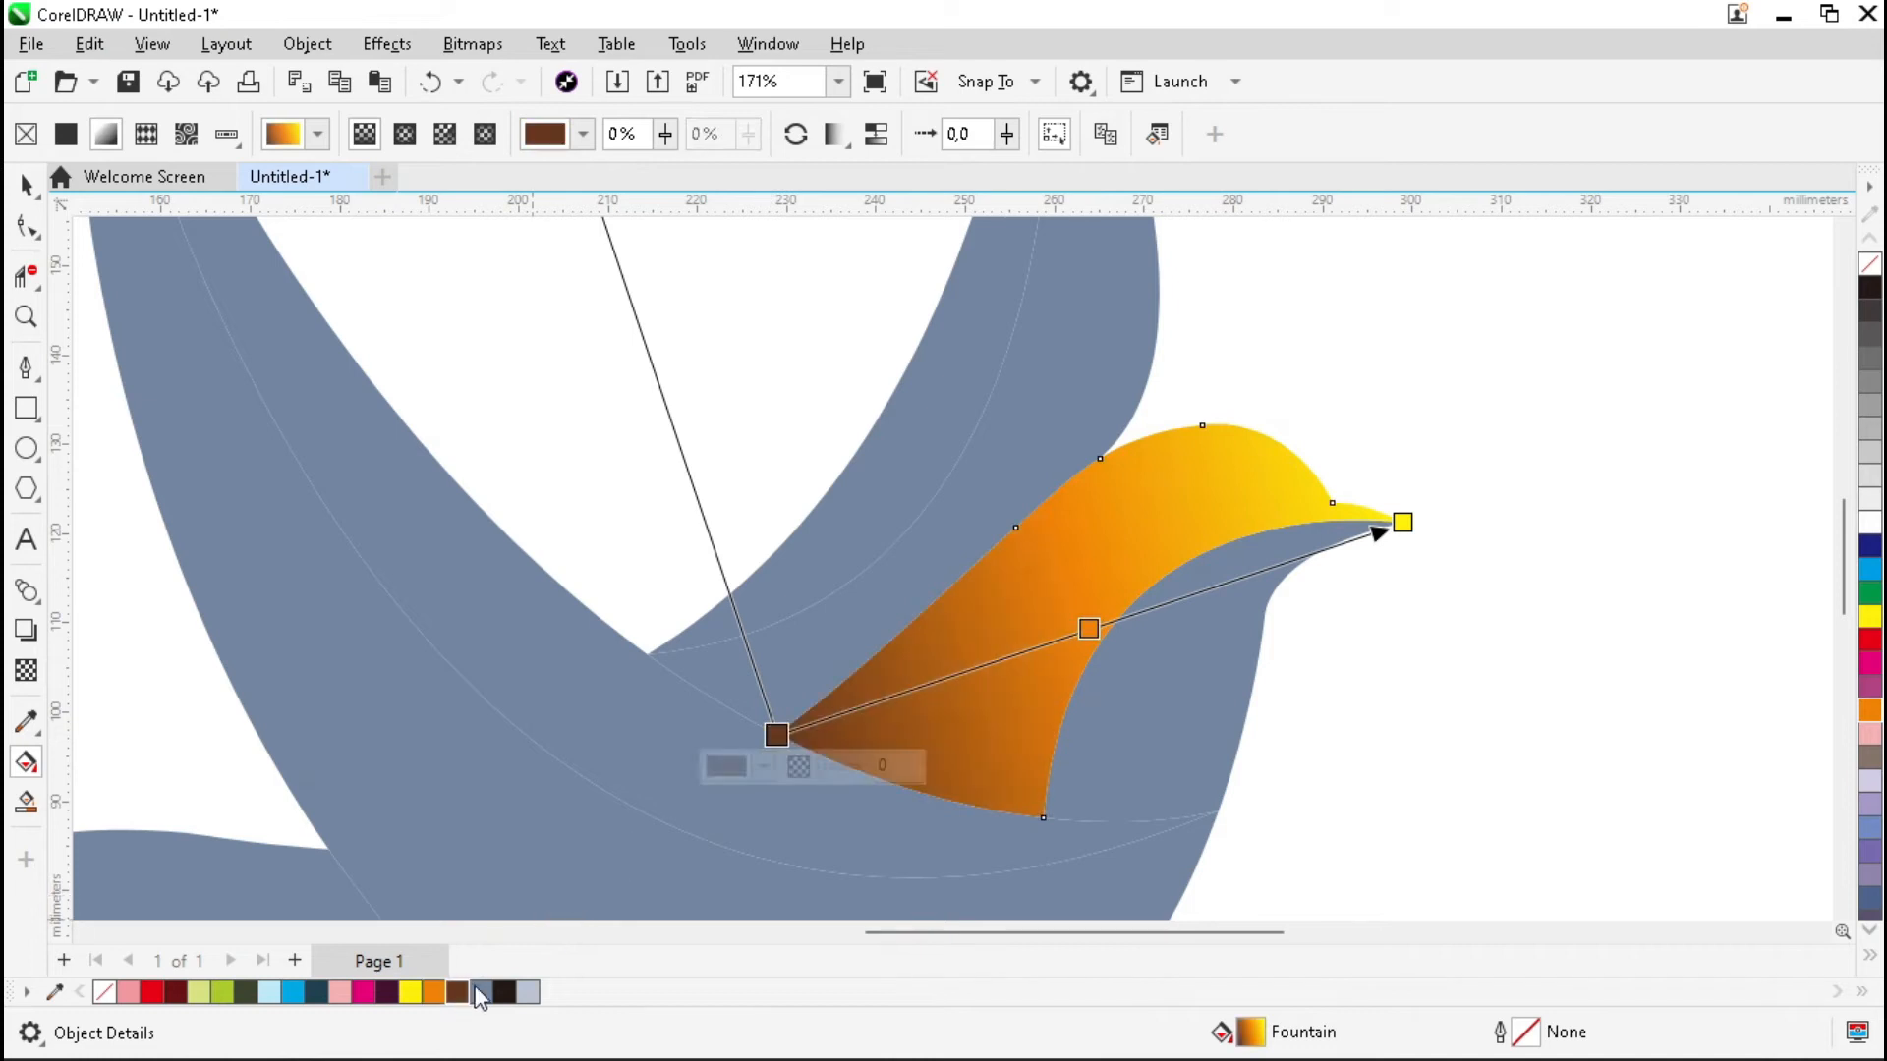
Copy the head gradient to the throat shape, align it from the shape's lower rear corner to the beak tip, and reverse its direction
{"action": "left_click", "coordinate": [1179, 719]}
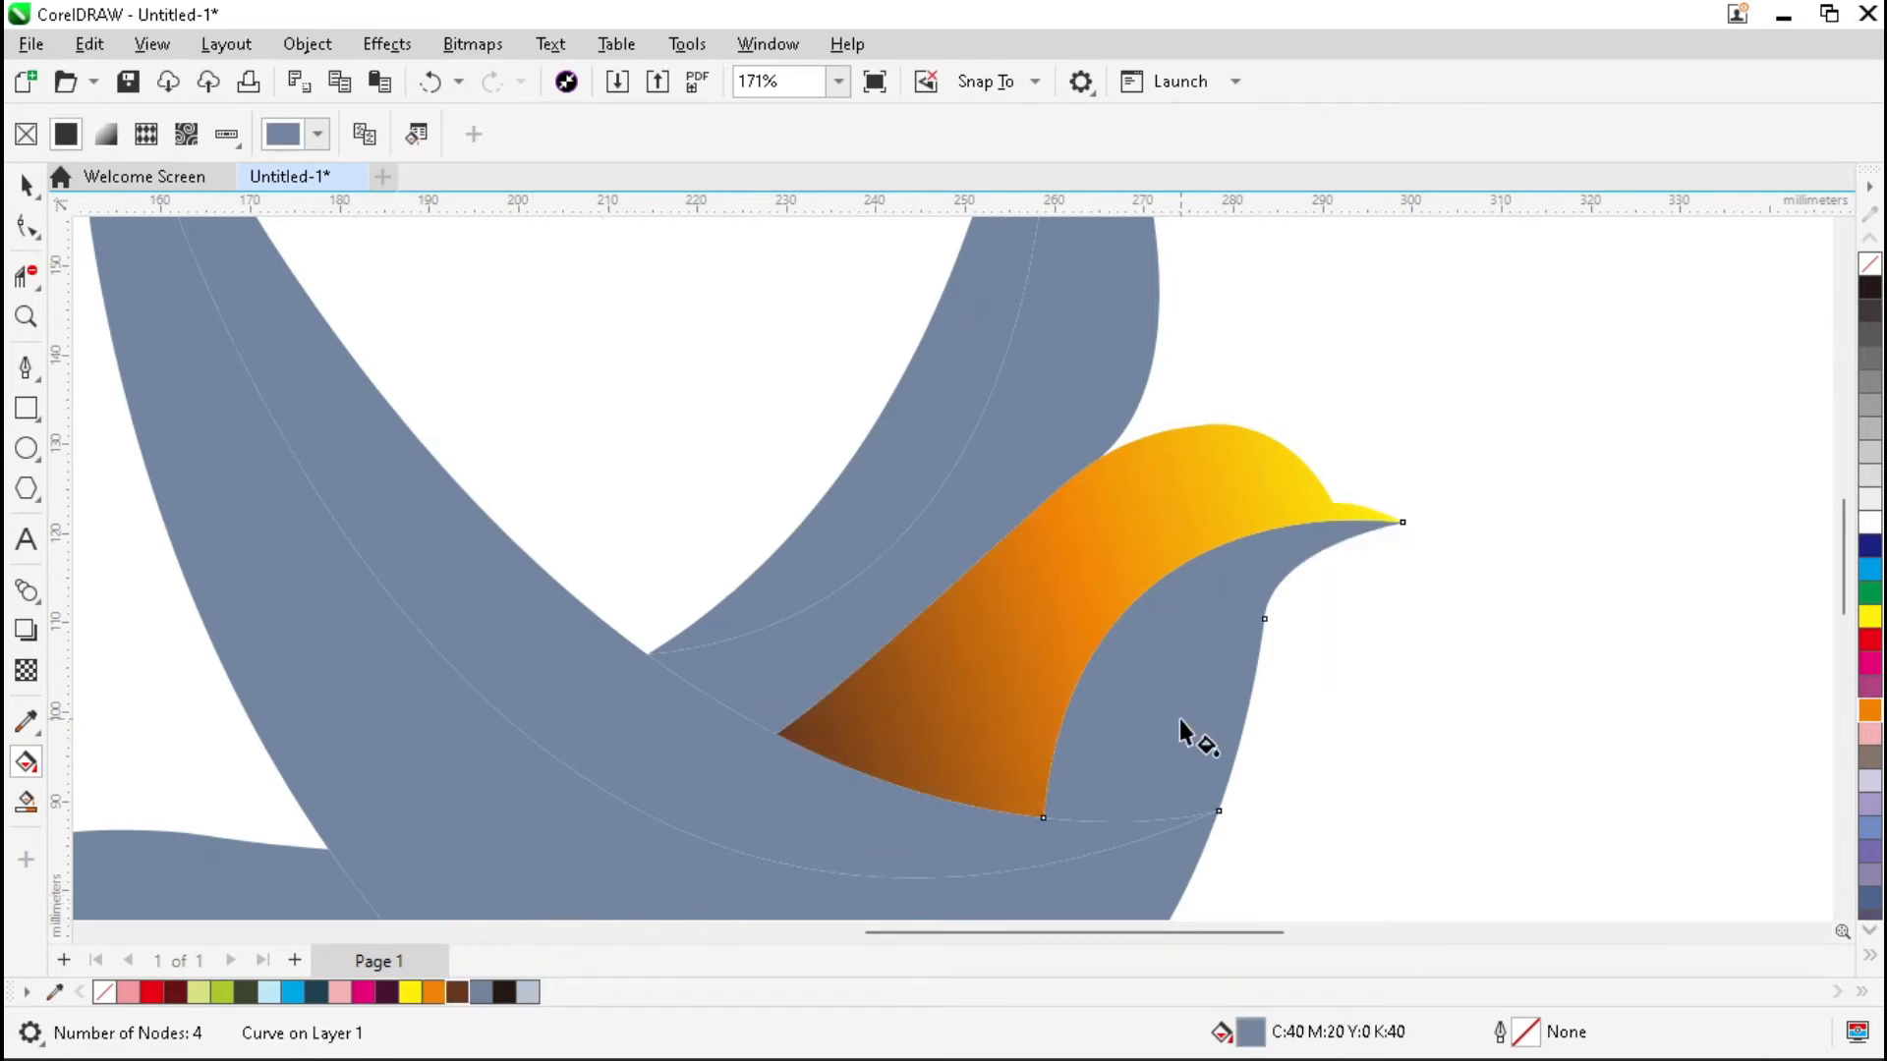
{"action": "left_click", "coordinate": [975, 640]}
{"action": "left_click_drag", "start_coordinate": [1405, 594], "coordinate": [1402, 522]}
{"action": "left_click_drag", "start_coordinate": [1042, 758], "coordinate": [1043, 818]}
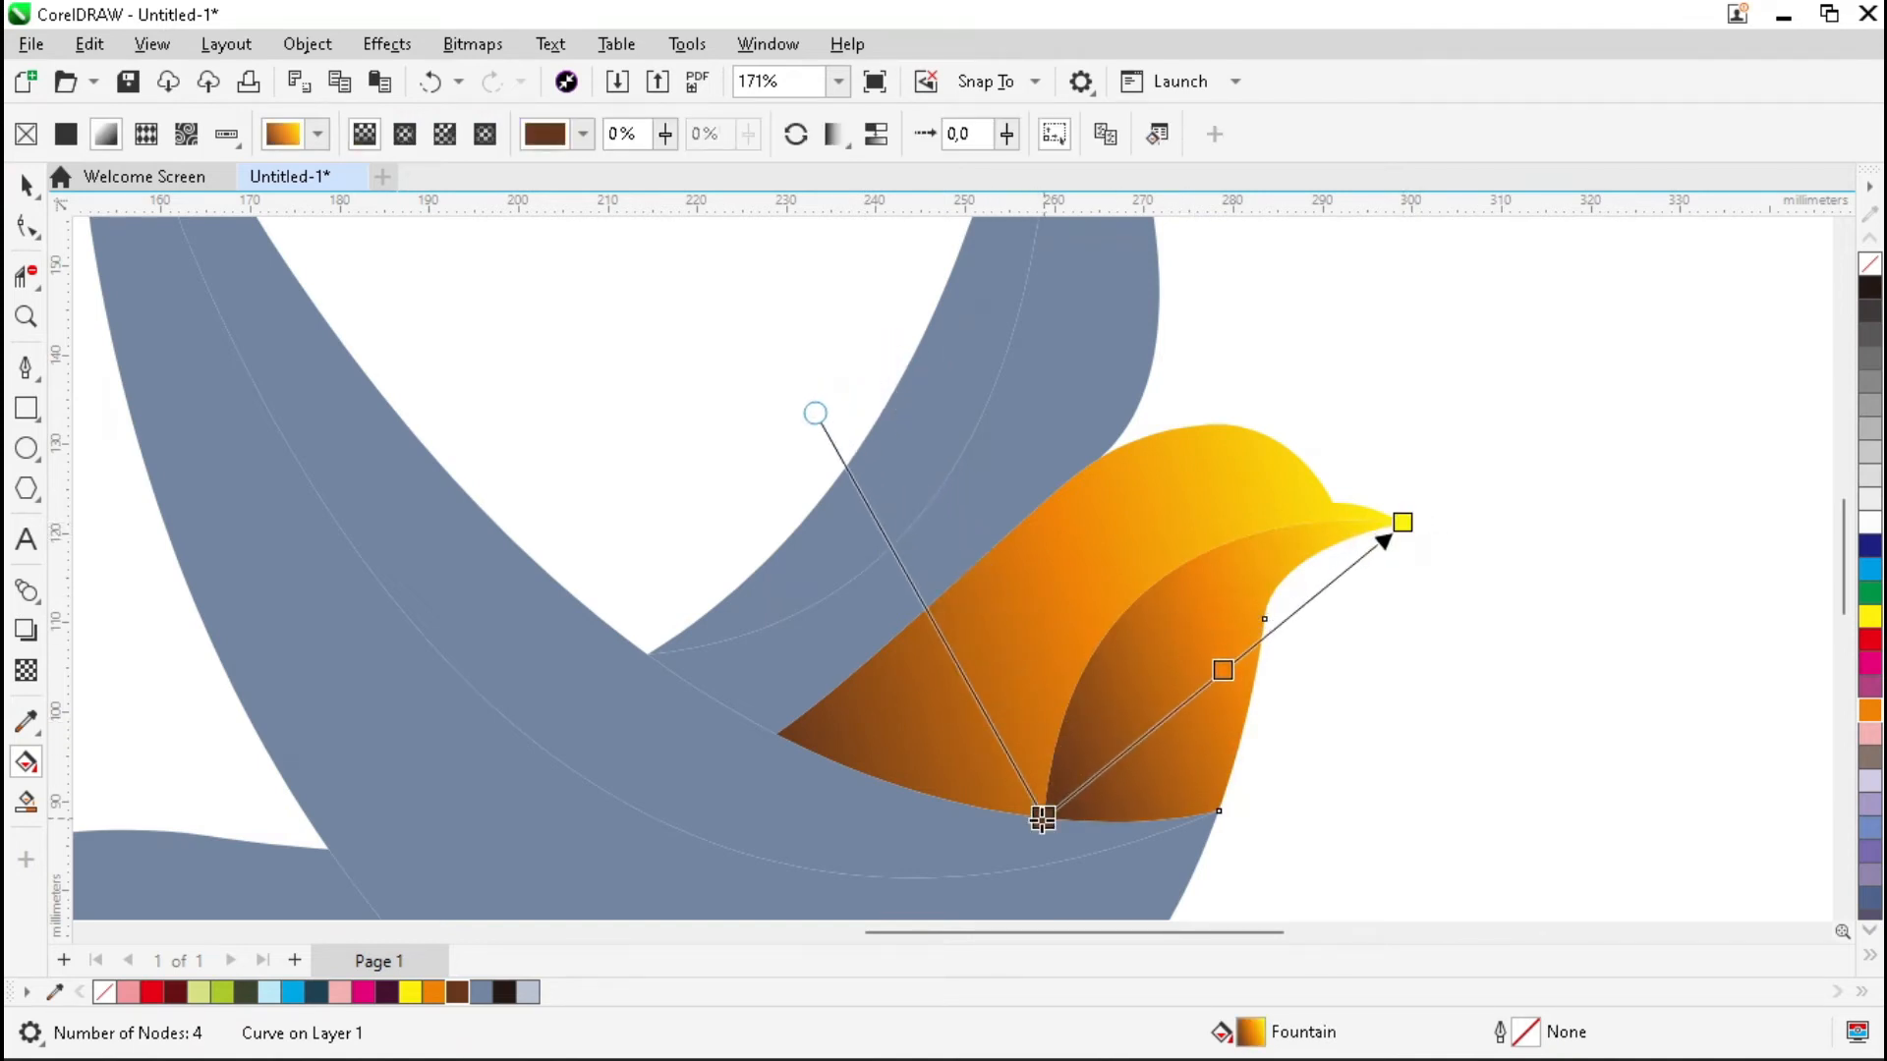
{"action": "left_click", "coordinate": [796, 134]}
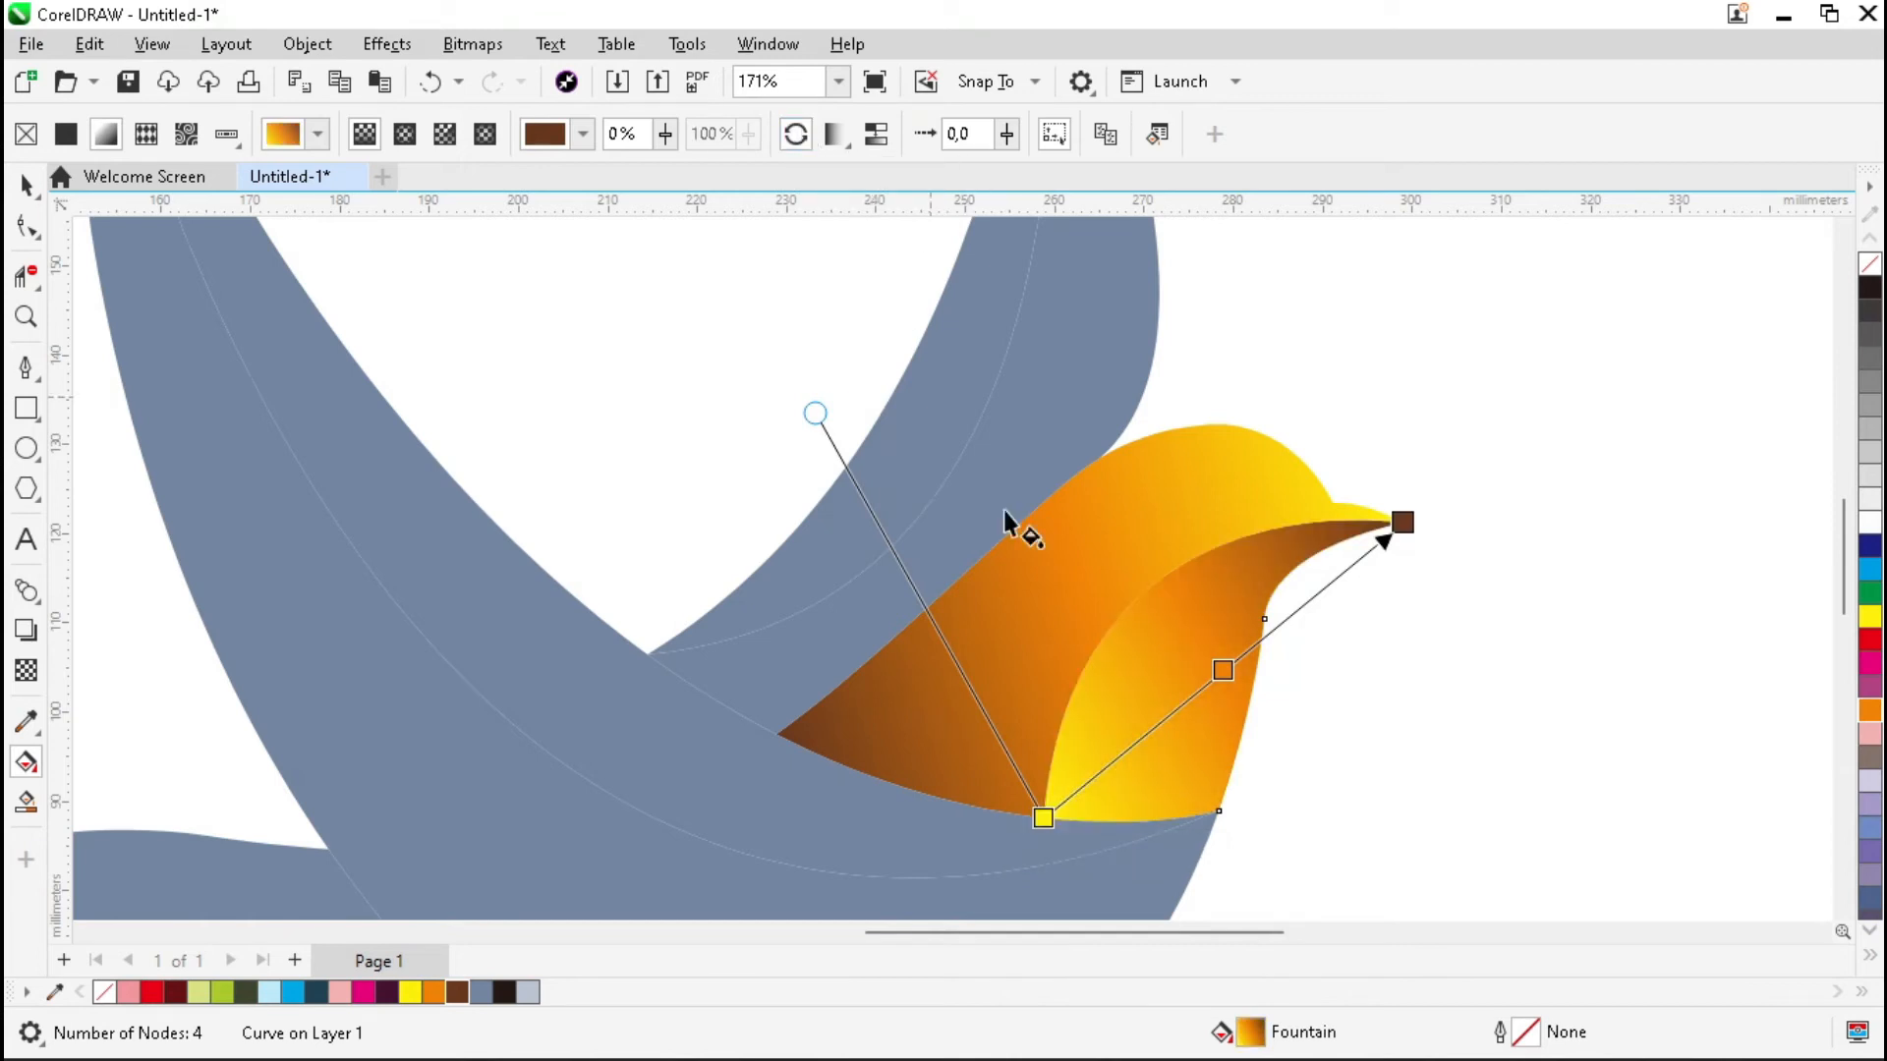
Apply a linear fountain fill to the back wing's outer shape from wing tip to base and add a middle colour node at 50%
{"action": "scroll", "coordinate": [905, 770], "scroll_direction": "down", "scroll_amount": 3}
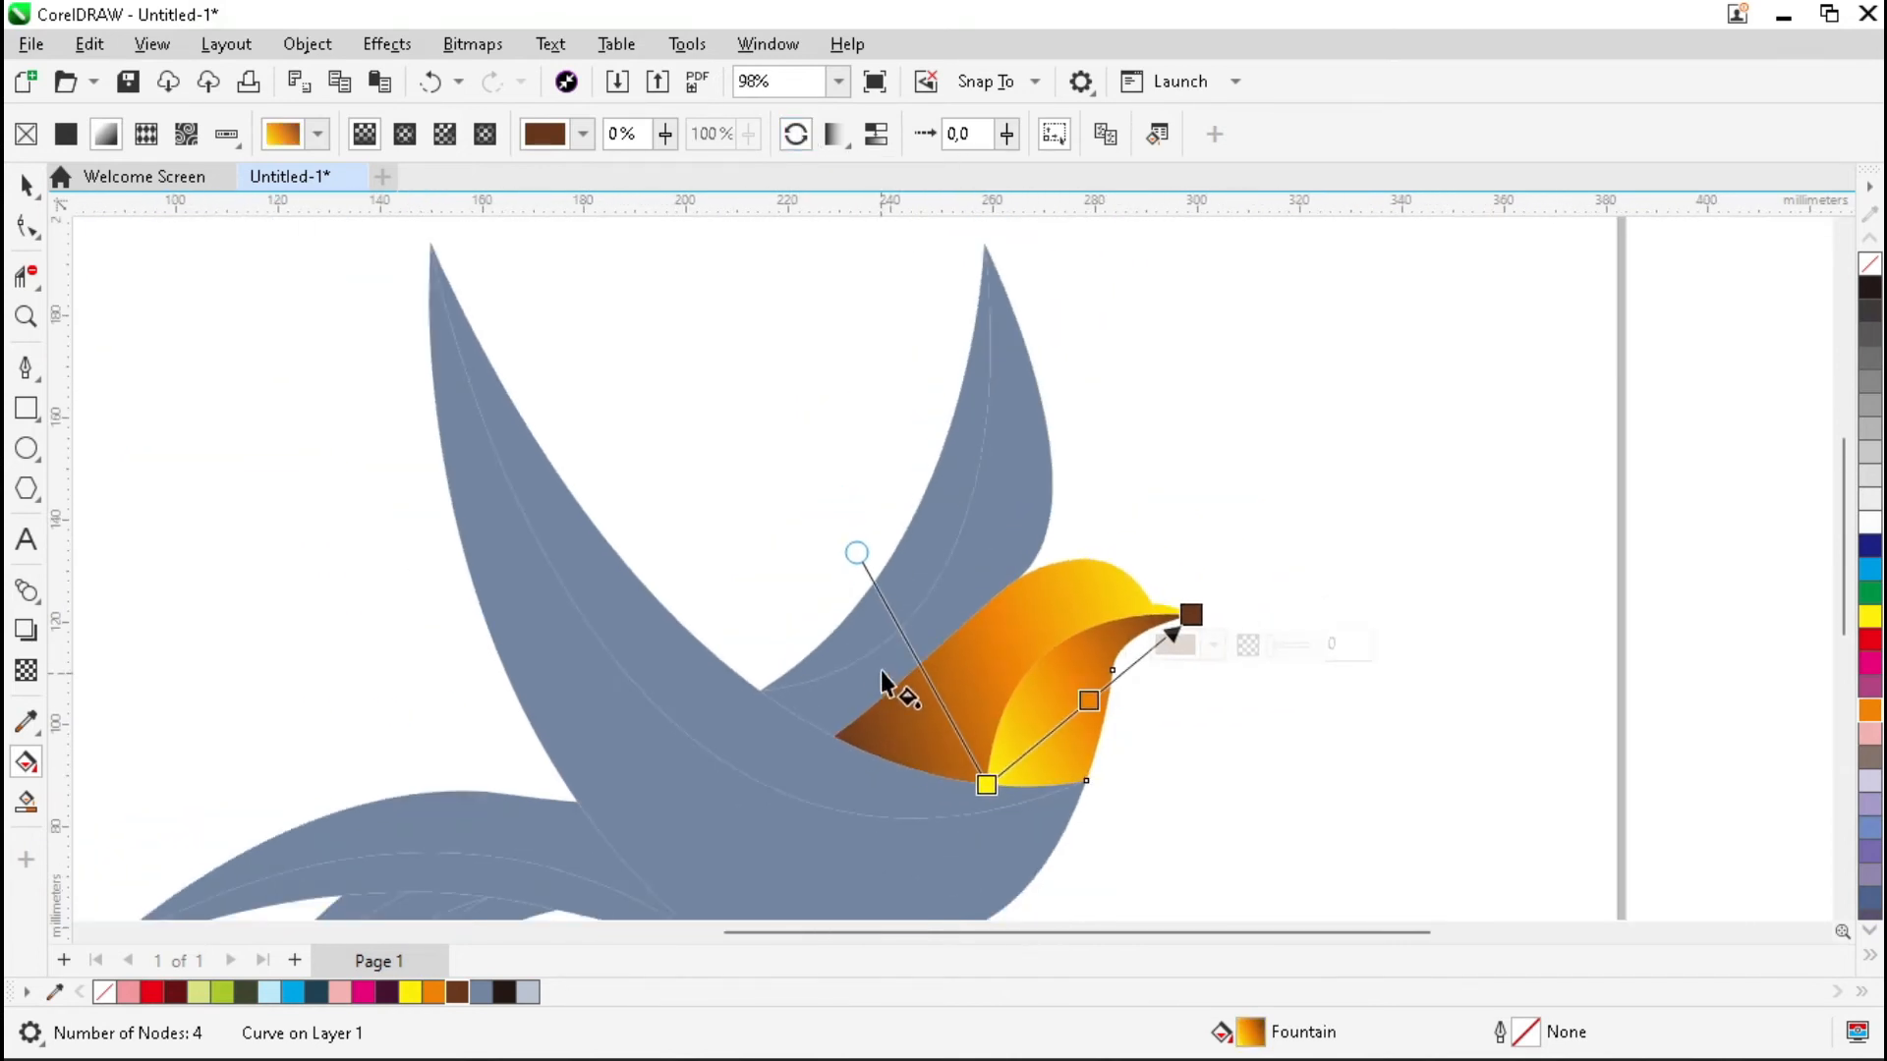
{"action": "left_click", "coordinate": [934, 531]}
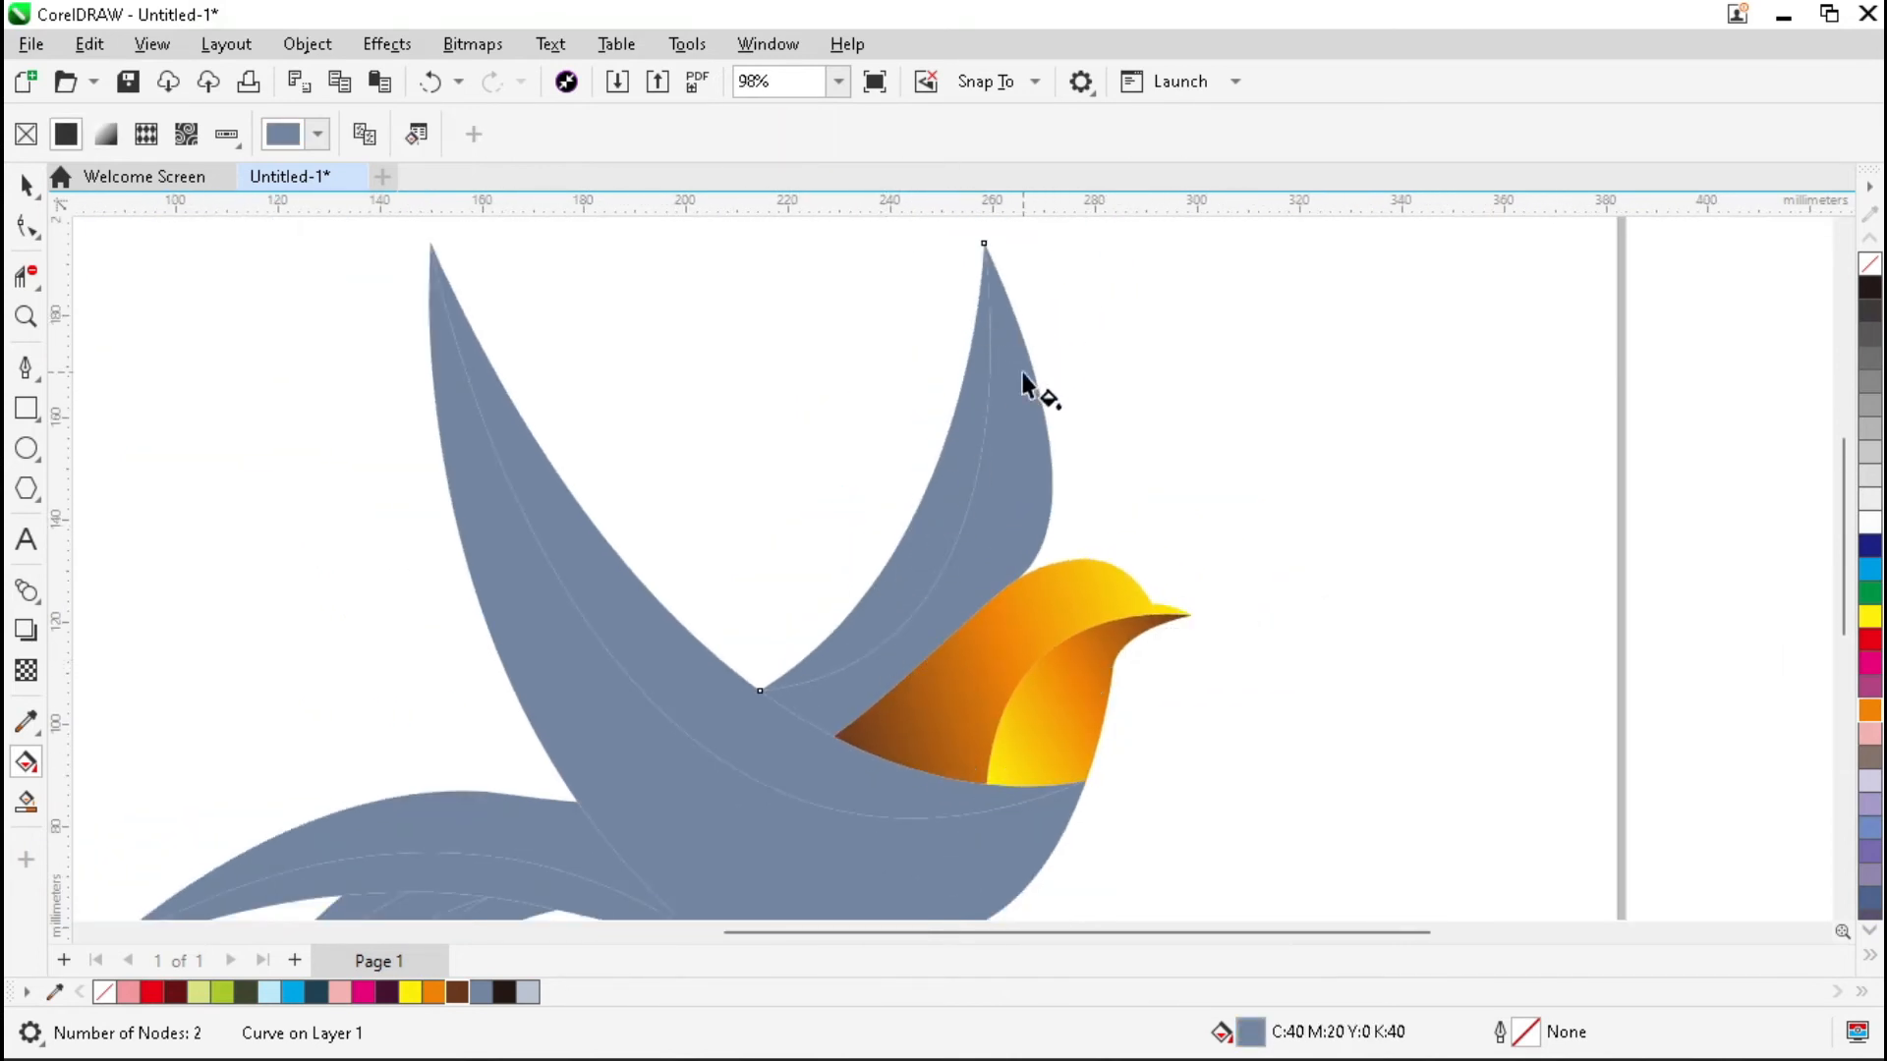
{"action": "left_click_drag", "start_coordinate": [984, 244], "coordinate": [832, 736]}
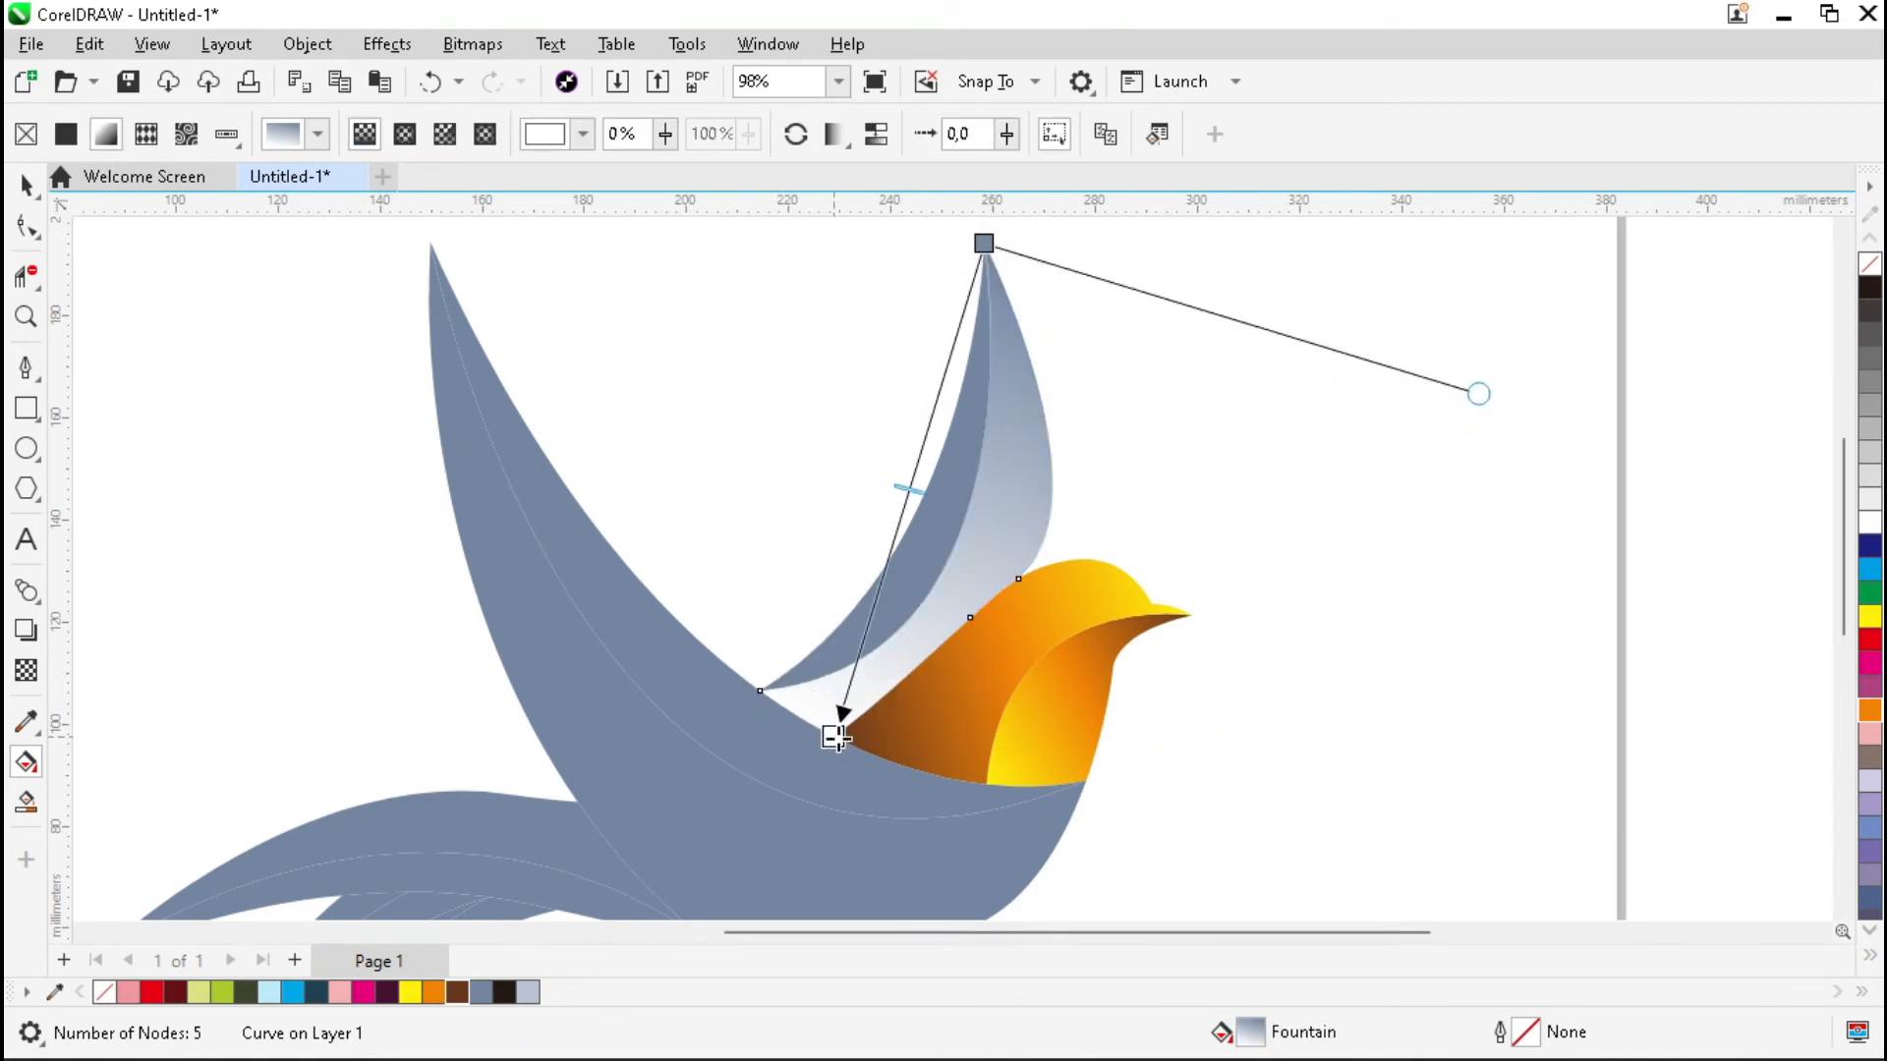
{"action": "double_click", "coordinate": [905, 493]}
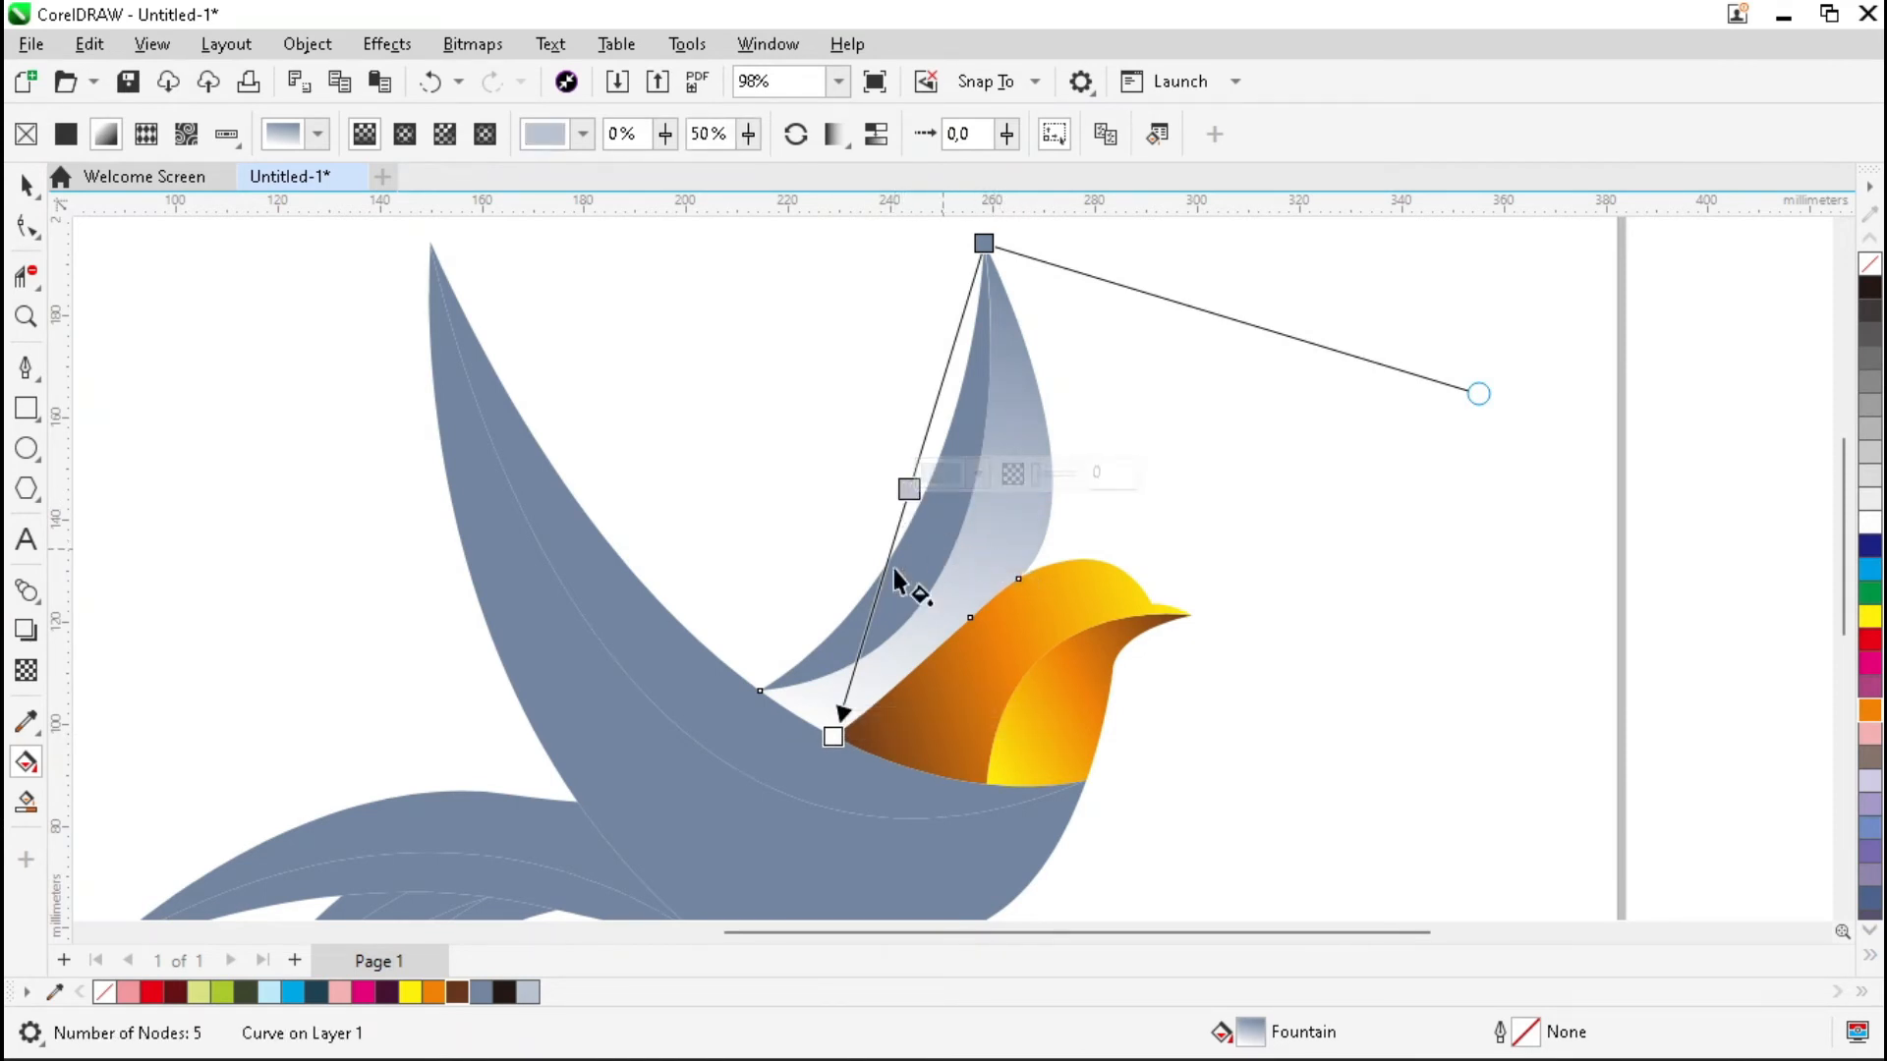
Colour the back wing gradient lime green in the middle, pale green at the base and dark green at the tip, and reverse it
{"action": "left_click", "coordinate": [225, 994]}
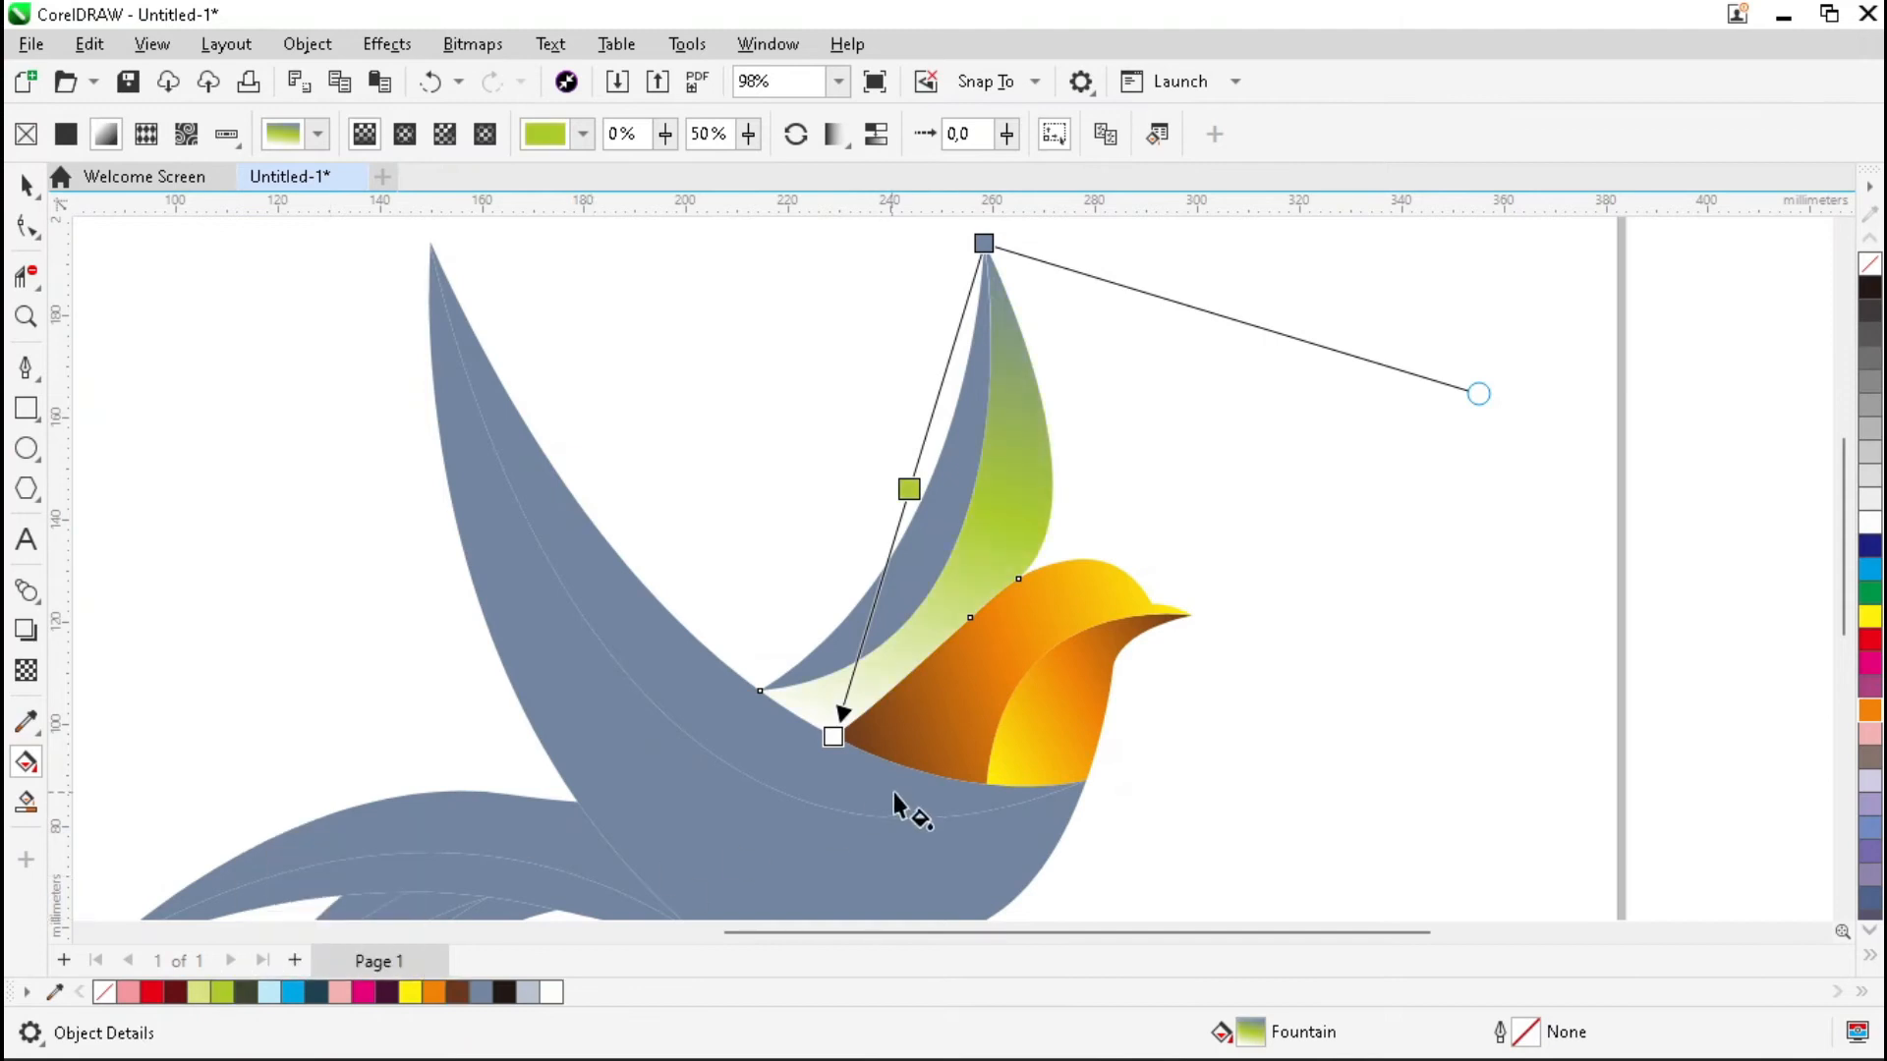
{"action": "left_click", "coordinate": [832, 737]}
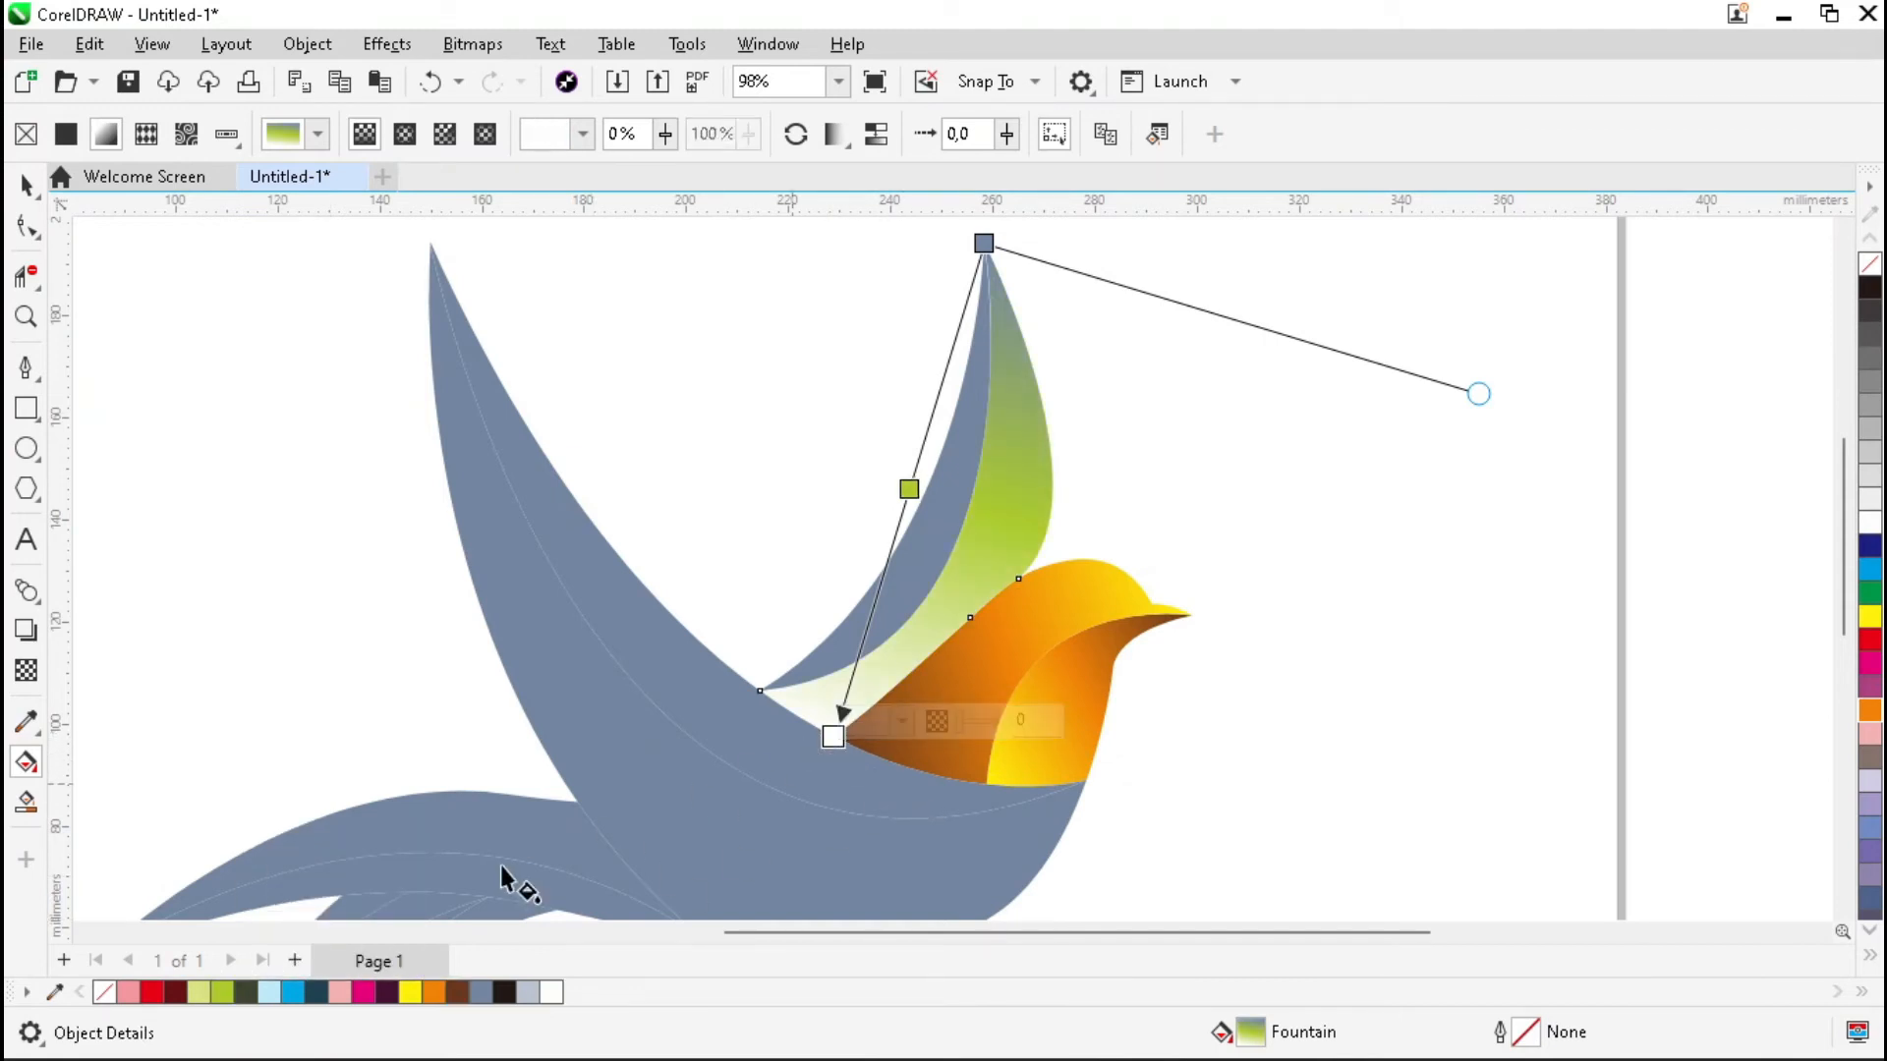
{"action": "left_click", "coordinate": [199, 994]}
{"action": "left_click", "coordinate": [983, 243]}
{"action": "left_click", "coordinate": [246, 994]}
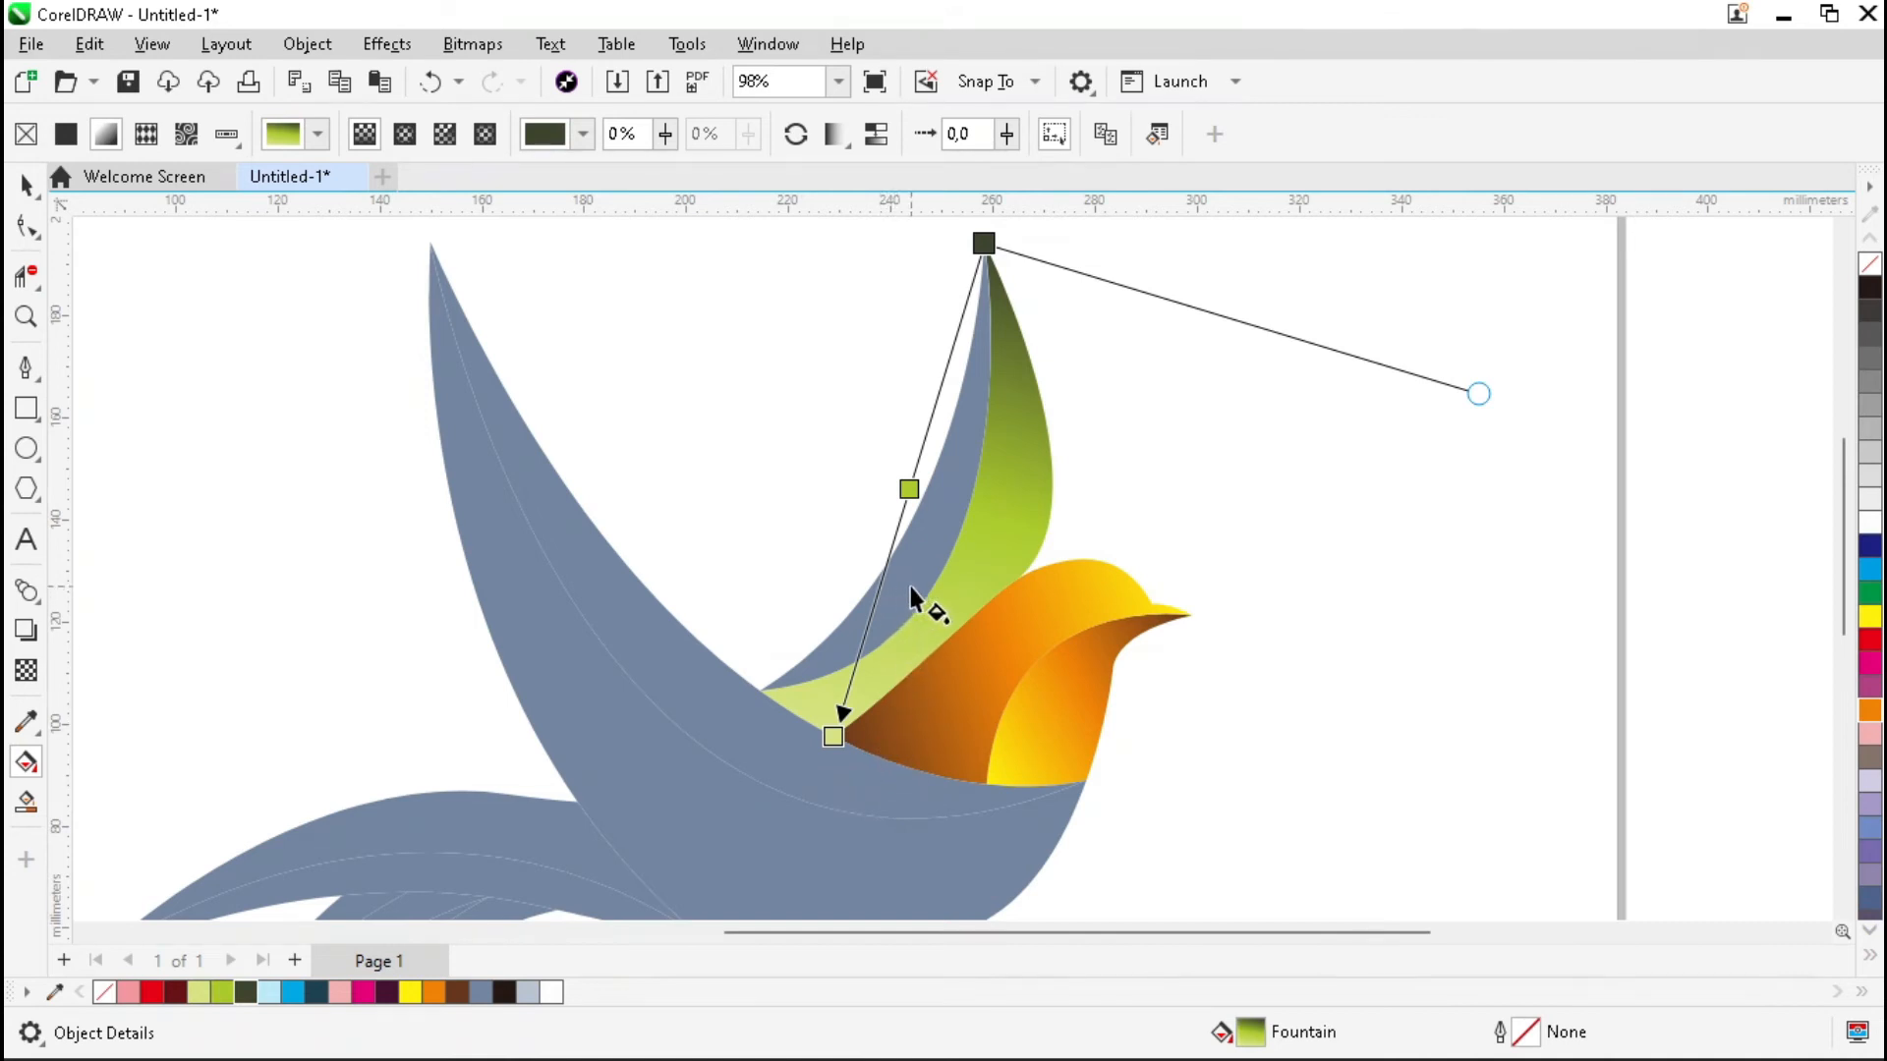
{"action": "left_click", "coordinate": [812, 140]}
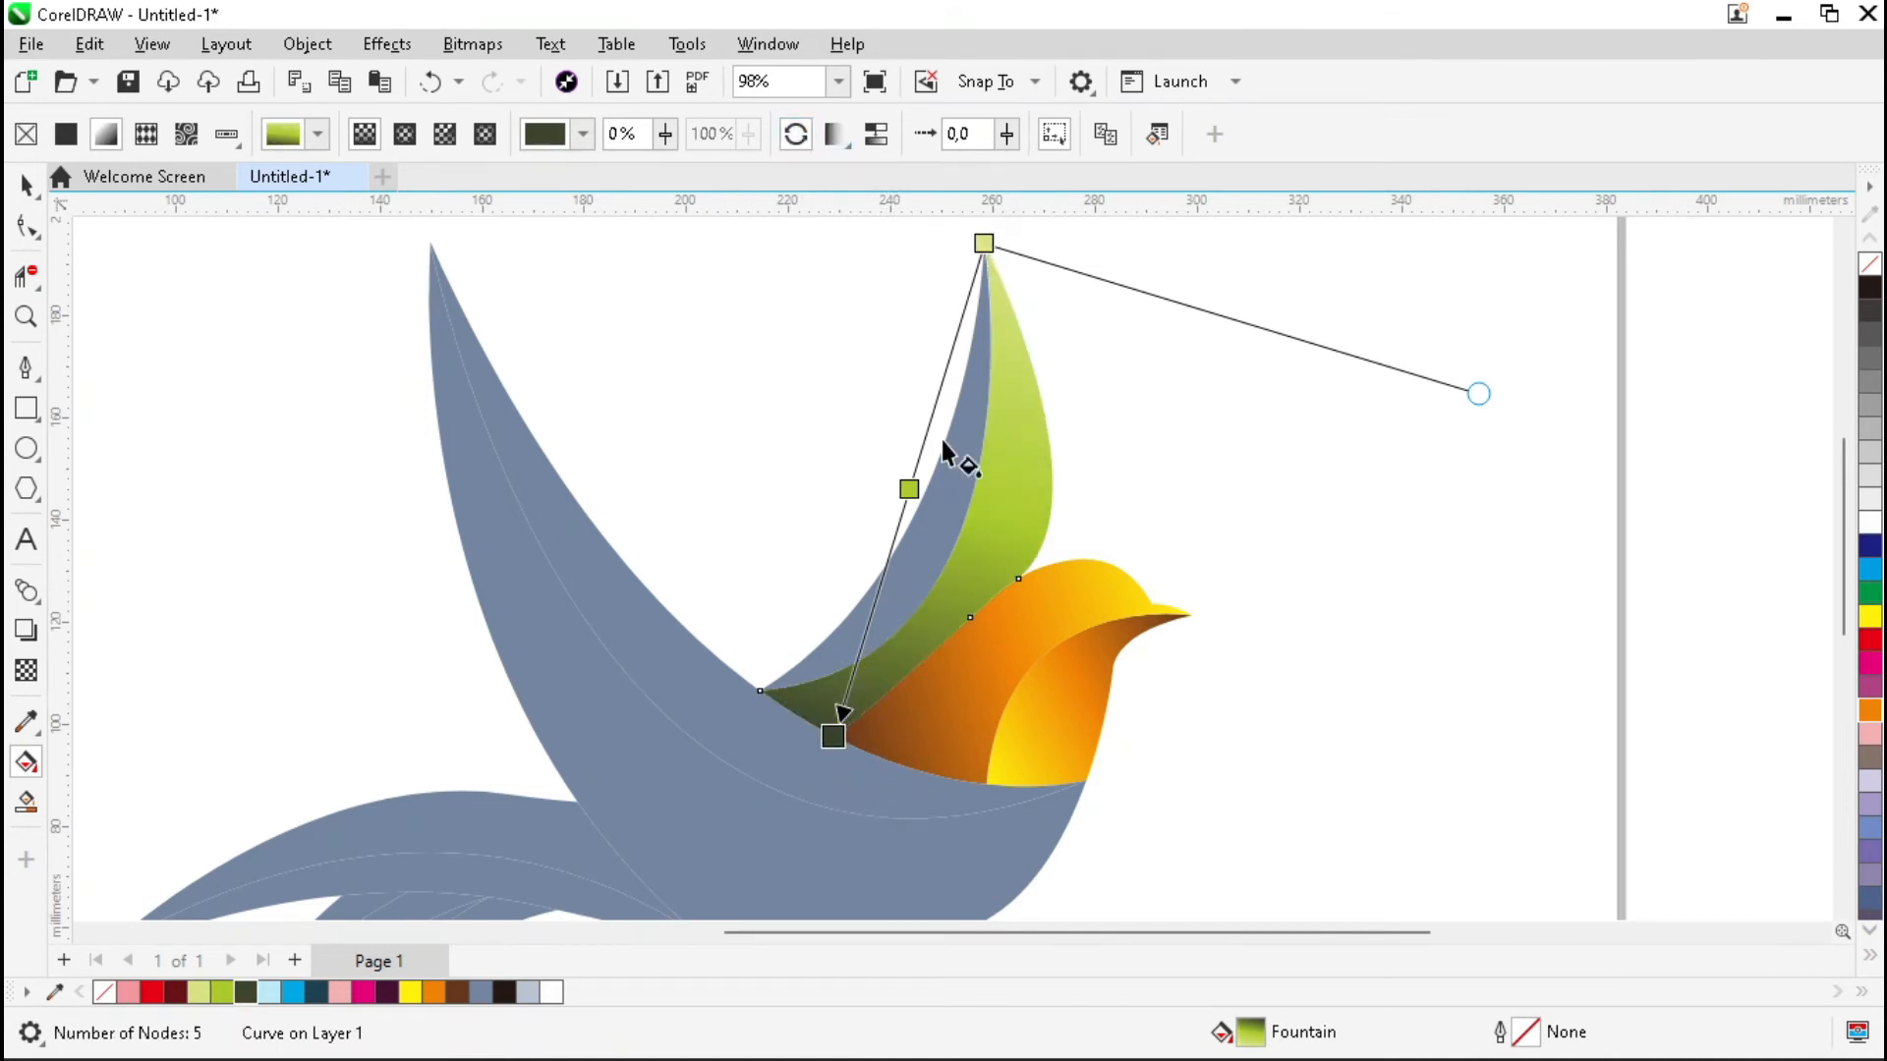
Copy the green gradient to the back wing's inner shape, align its ends with the wing tip and base, and reverse it
{"action": "left_click", "coordinate": [947, 552]}
{"action": "left_click", "coordinate": [366, 135]}
{"action": "left_click", "coordinate": [1018, 481]}
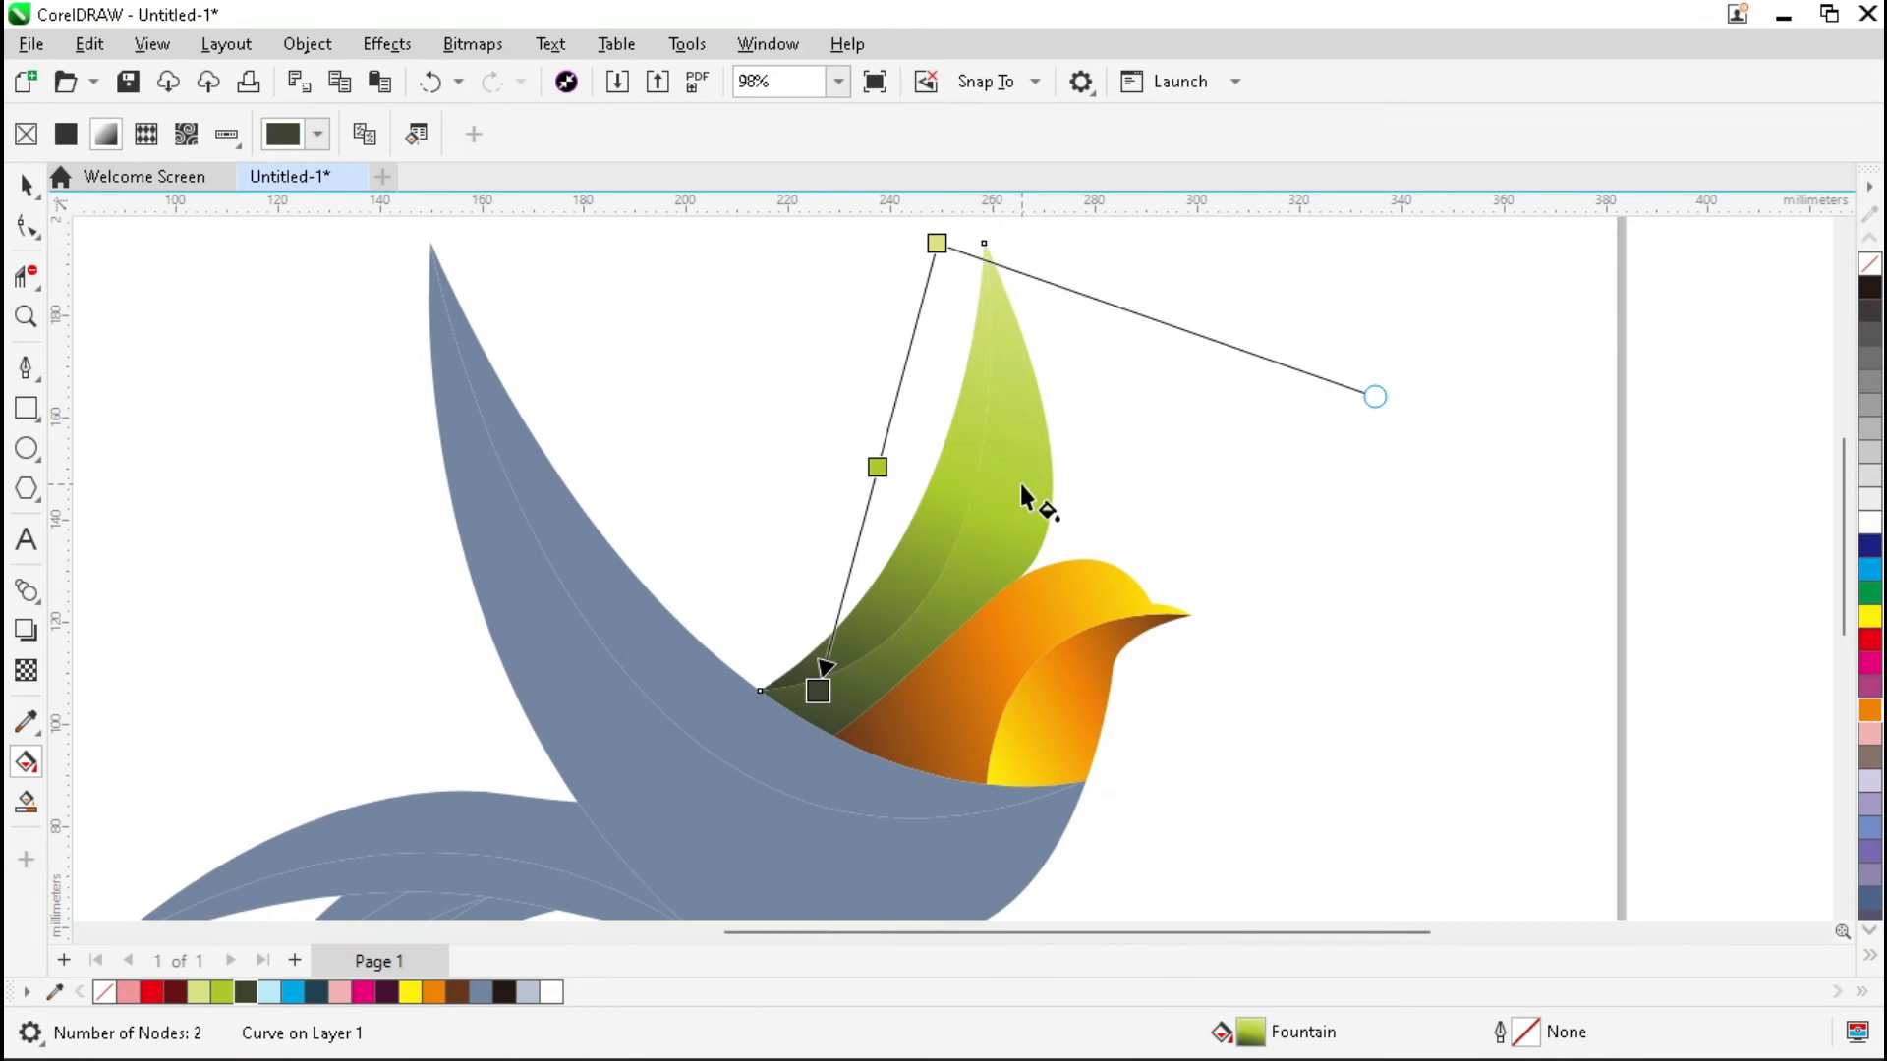
{"action": "left_click_drag", "start_coordinate": [817, 692], "coordinate": [759, 690]}
{"action": "left_click_drag", "start_coordinate": [938, 243], "coordinate": [983, 243]}
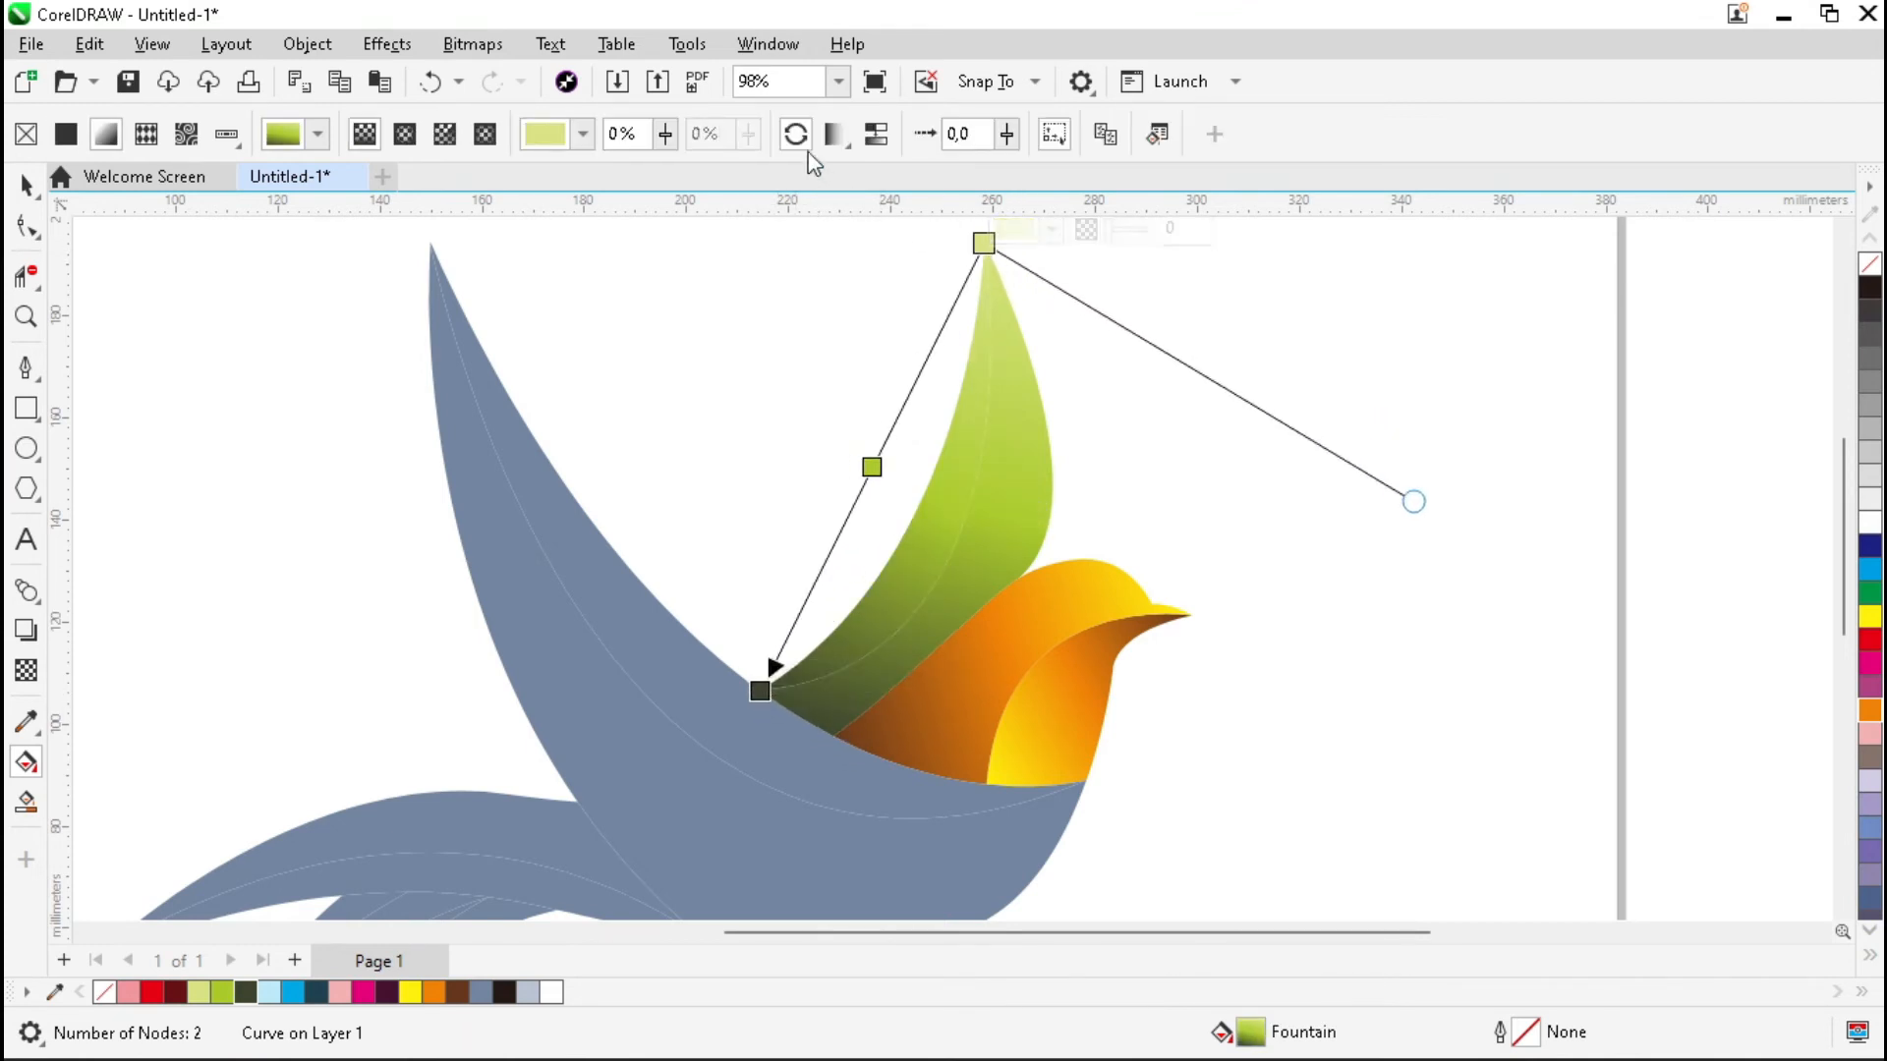
{"action": "left_click", "coordinate": [796, 134]}
Apply a linear fountain fill to the front wing's upper band from wing tip to chest and add a colour node at 51%
{"action": "scroll", "coordinate": [1027, 477], "scroll_direction": "down", "scroll_amount": 2}
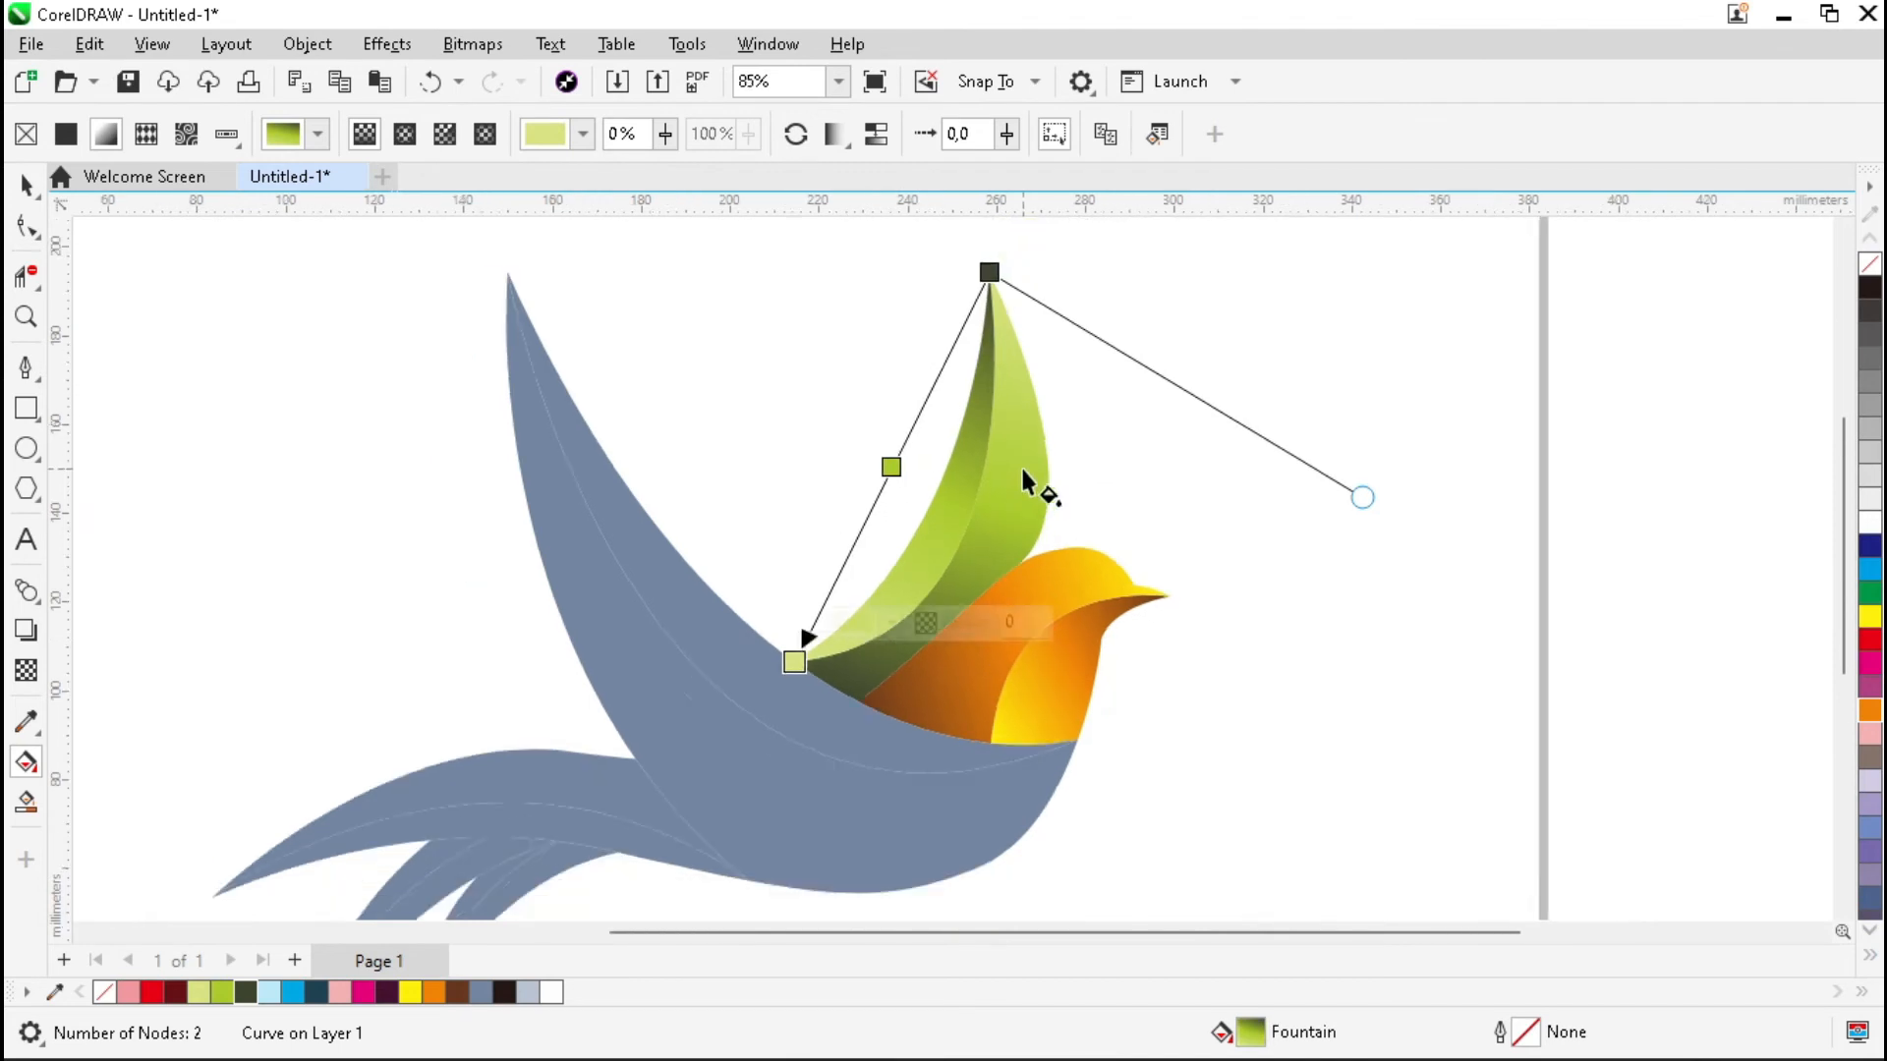
{"action": "left_click", "coordinate": [781, 582]}
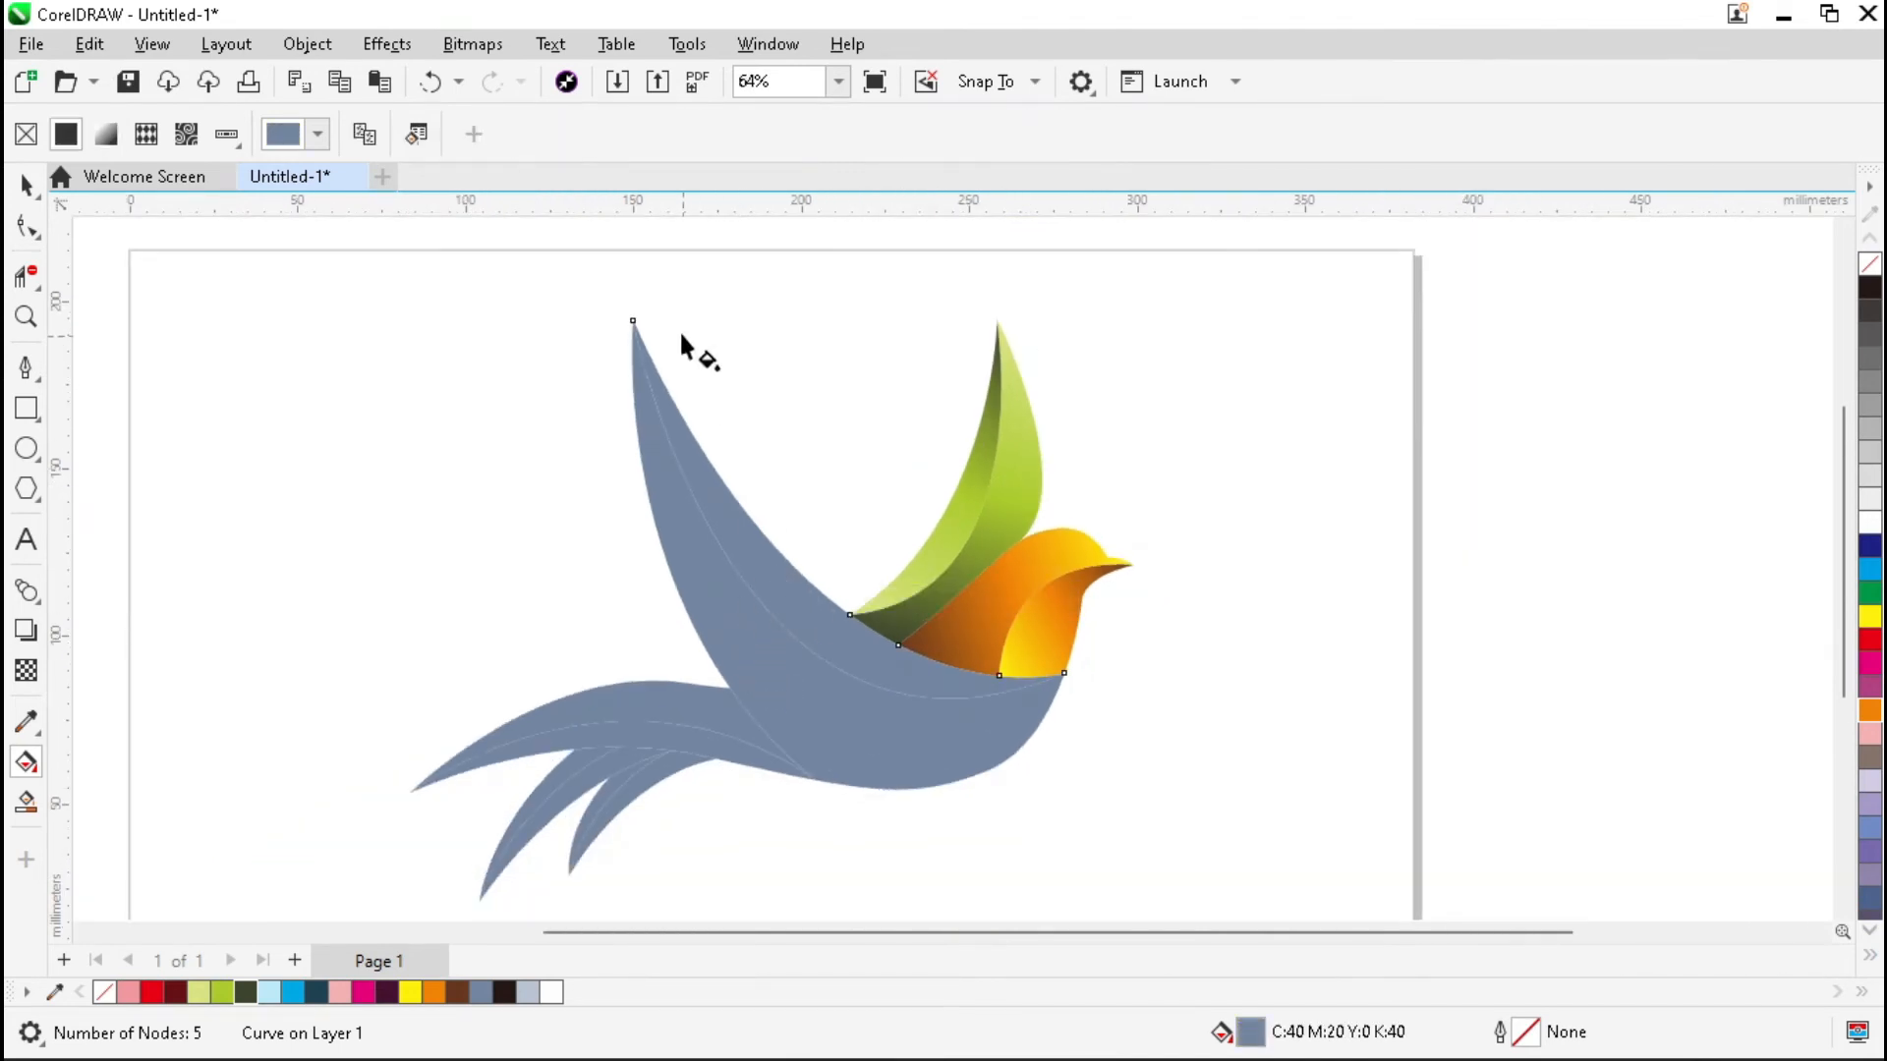
{"action": "left_click_drag", "start_coordinate": [632, 321], "coordinate": [1063, 673]}
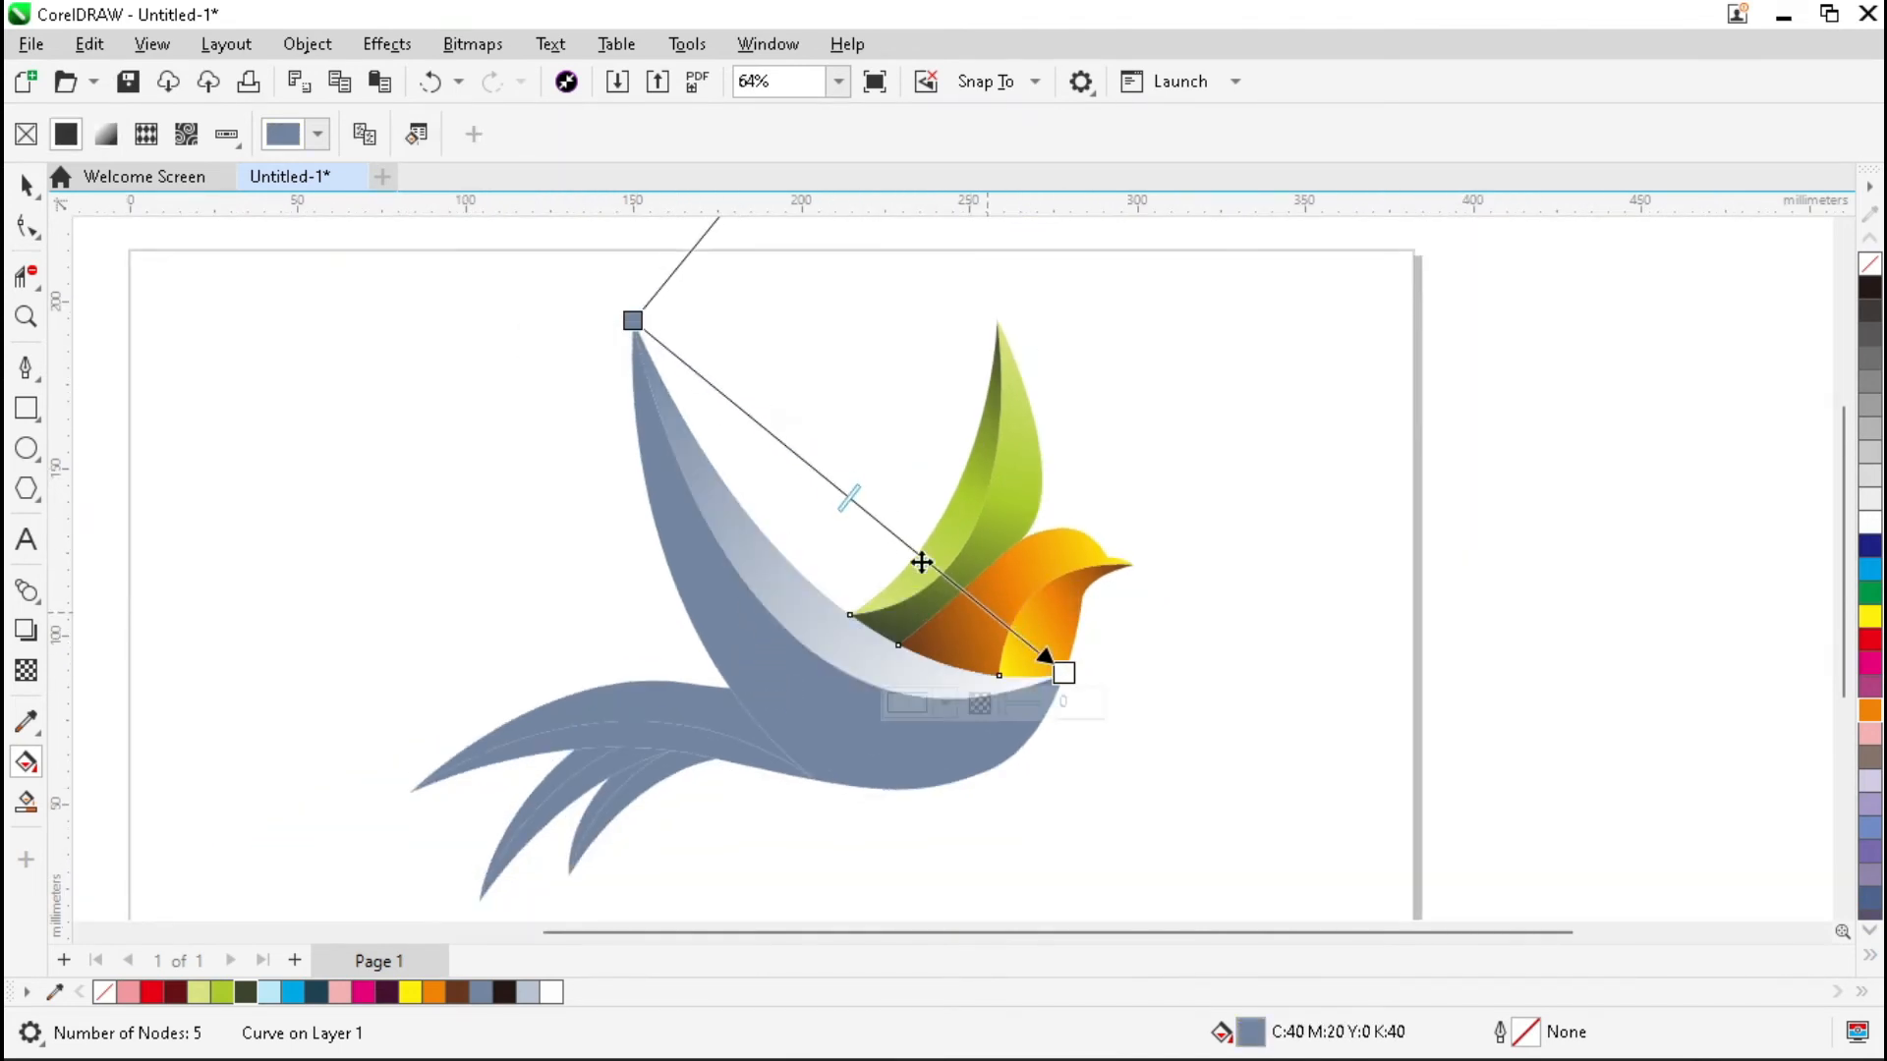
{"action": "double_click", "coordinate": [861, 510]}
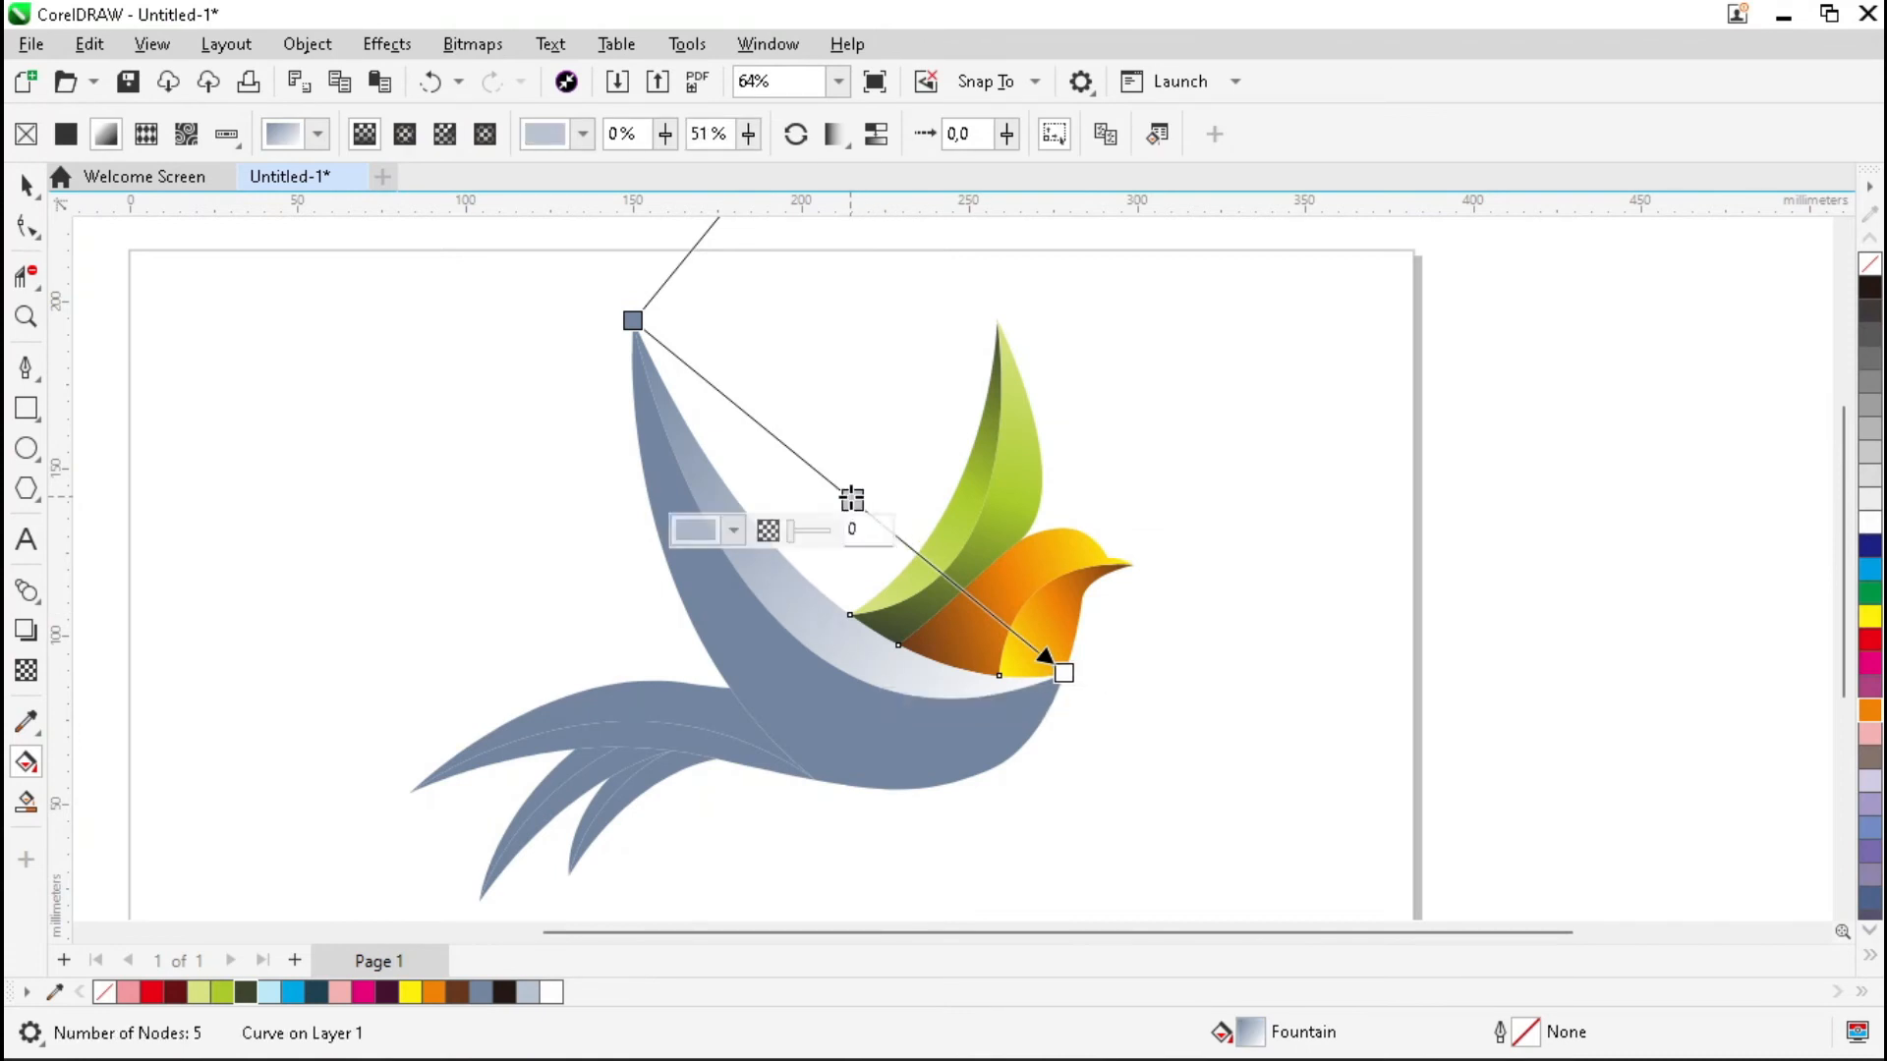
Colour the upper band's gradient dark teal at the chest, bright blue in the middle and pale blue at the wing tip
{"action": "left_click", "coordinate": [1065, 674]}
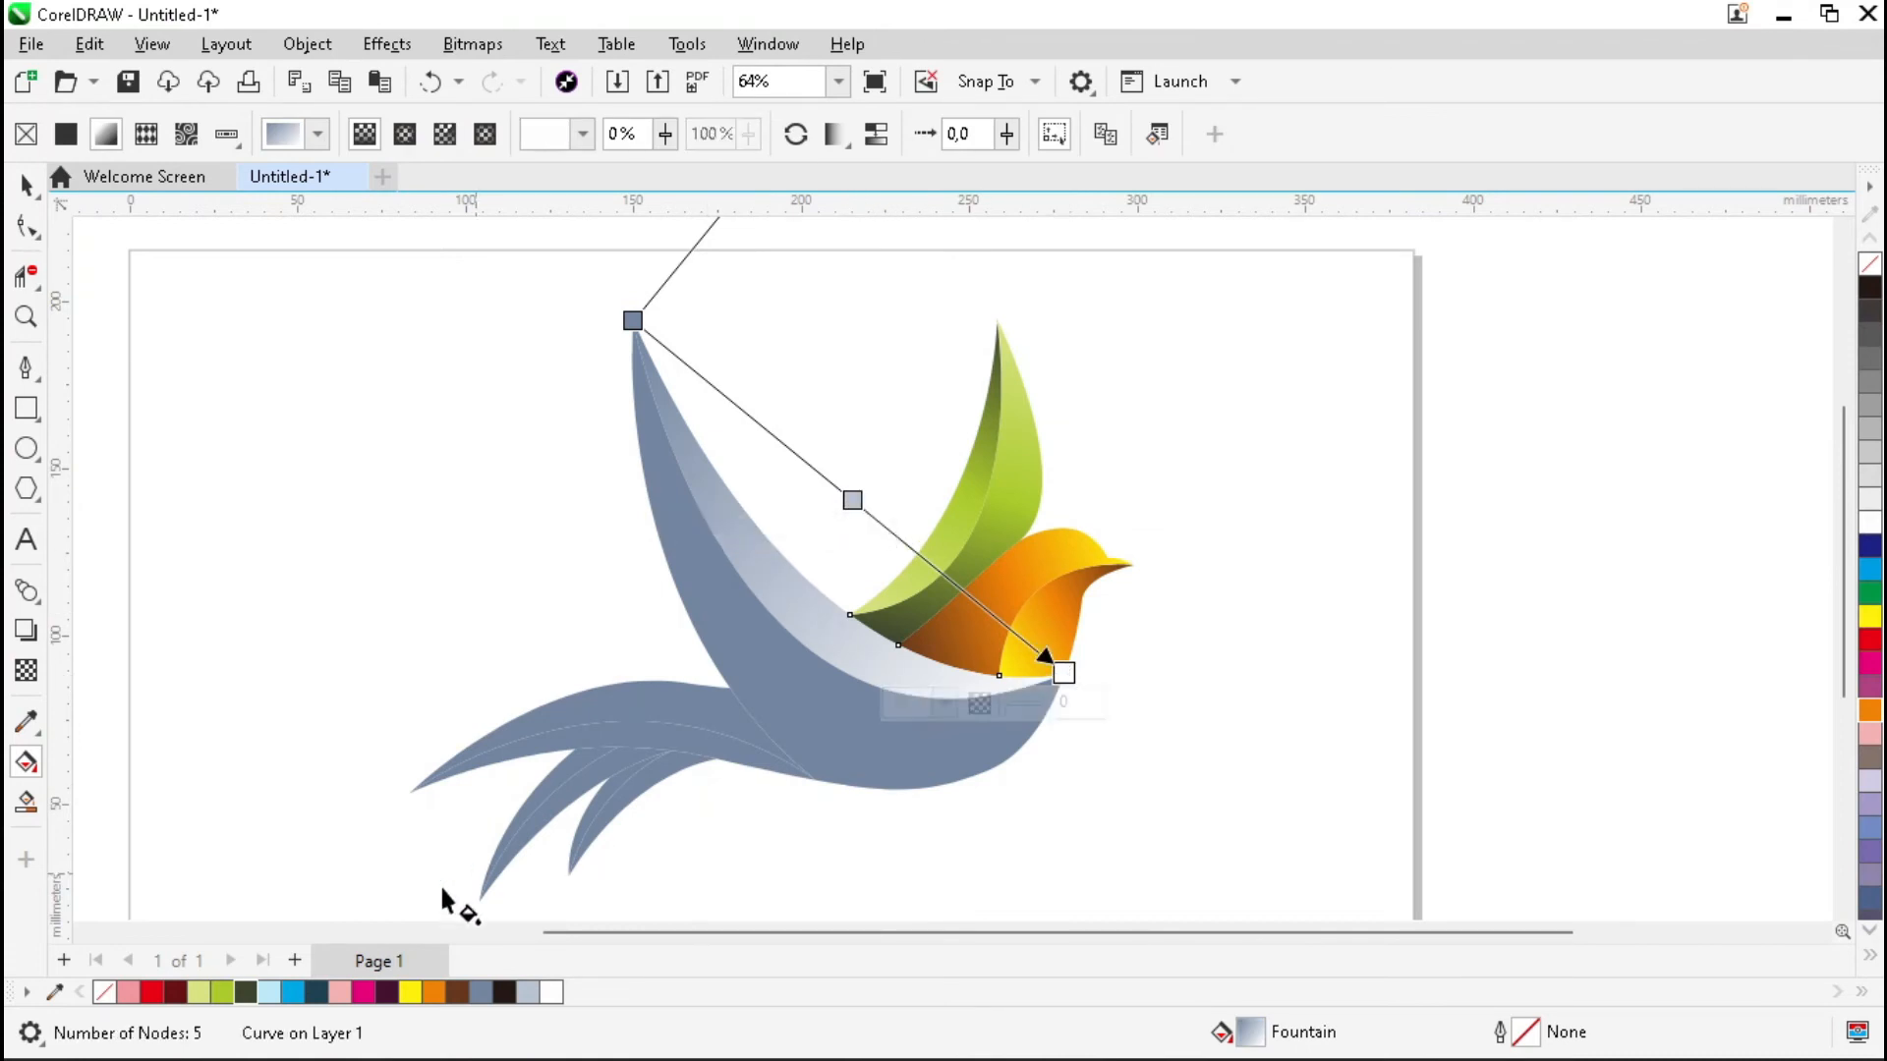
{"action": "left_click", "coordinate": [318, 992]}
{"action": "left_click", "coordinate": [850, 499]}
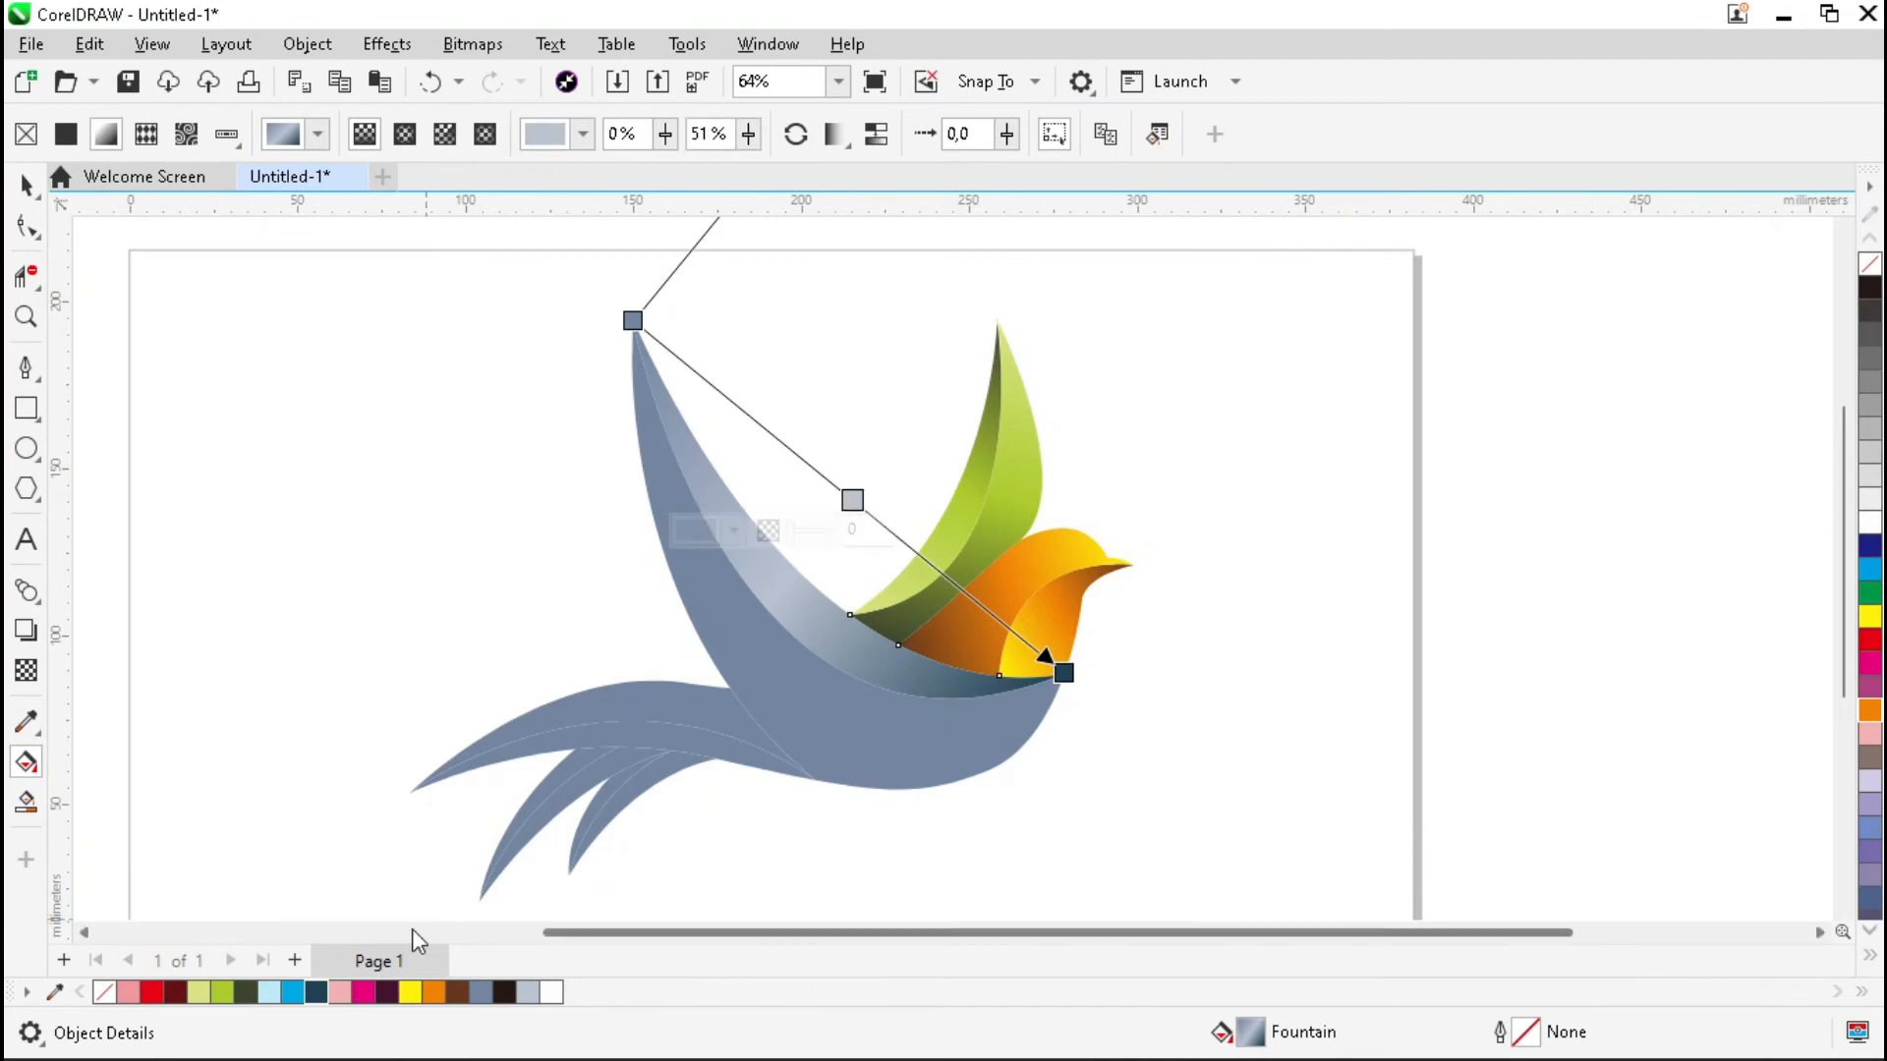
{"action": "left_click", "coordinate": [293, 993]}
{"action": "left_click", "coordinate": [633, 323]}
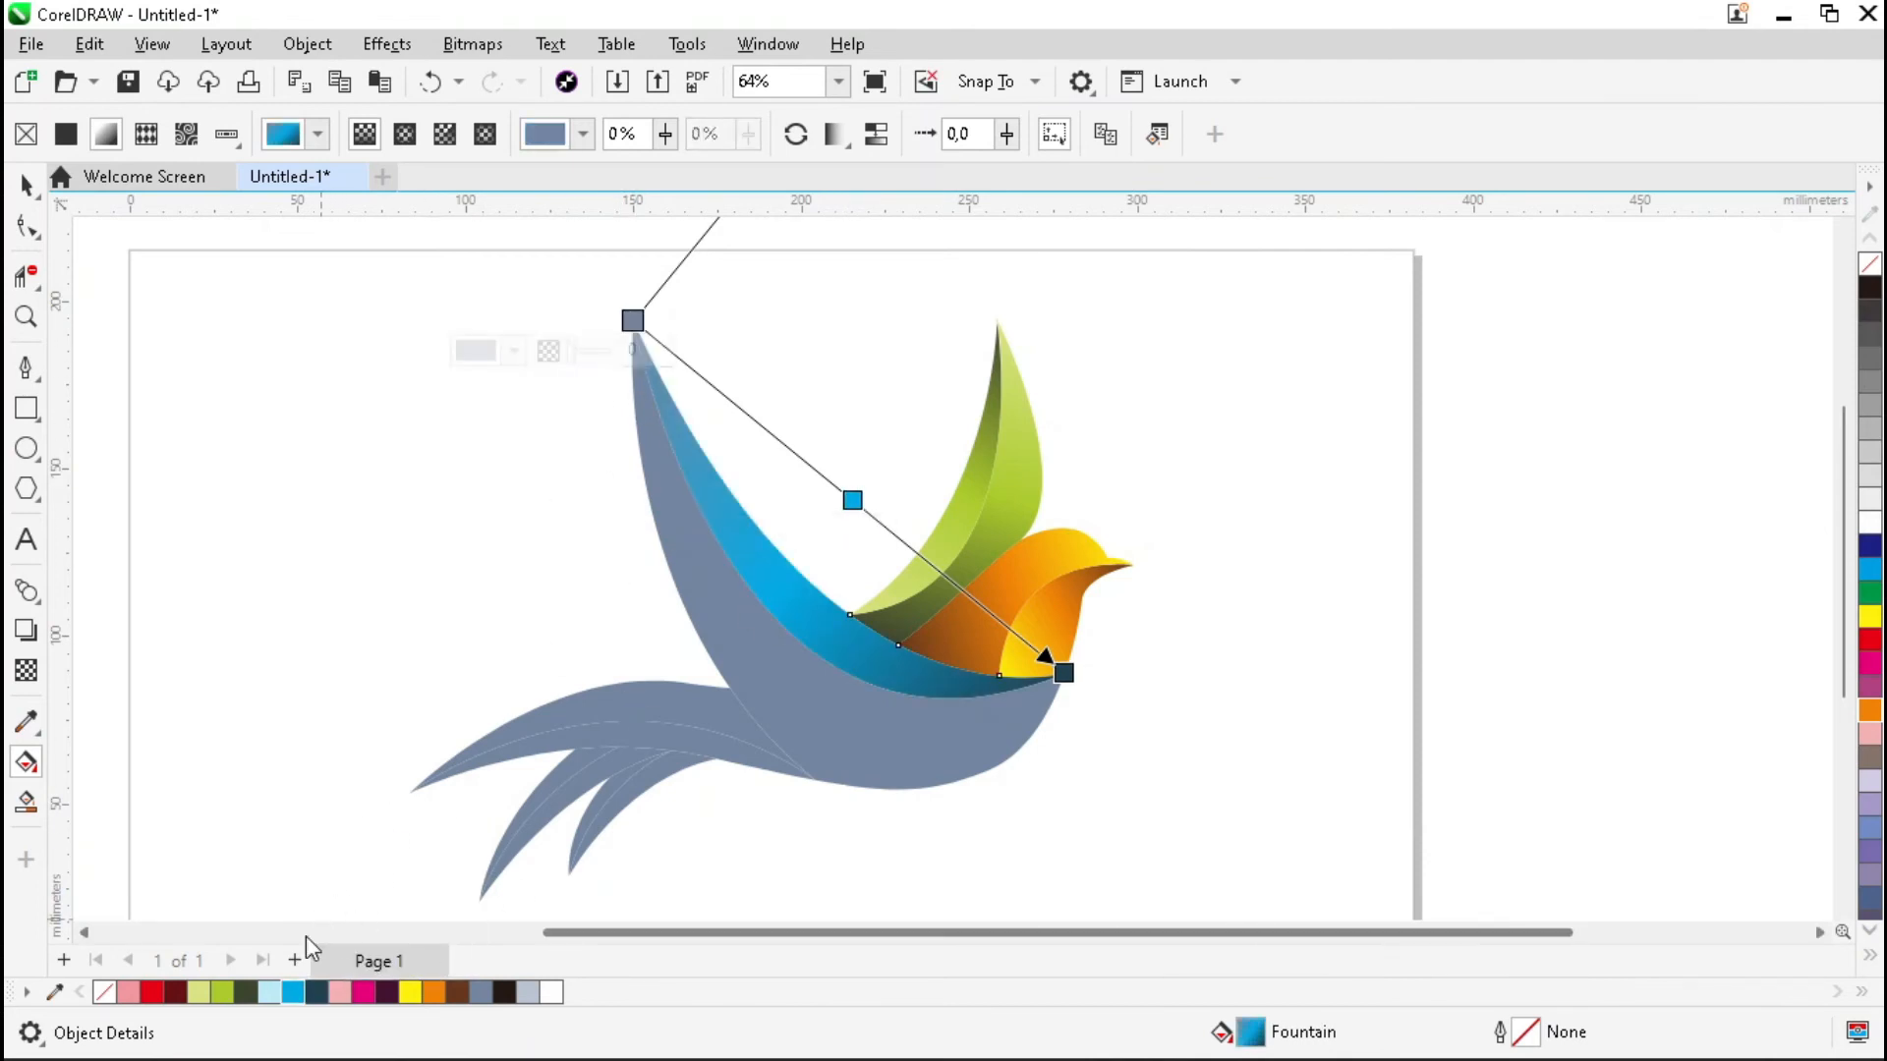
{"action": "left_click", "coordinate": [270, 992]}
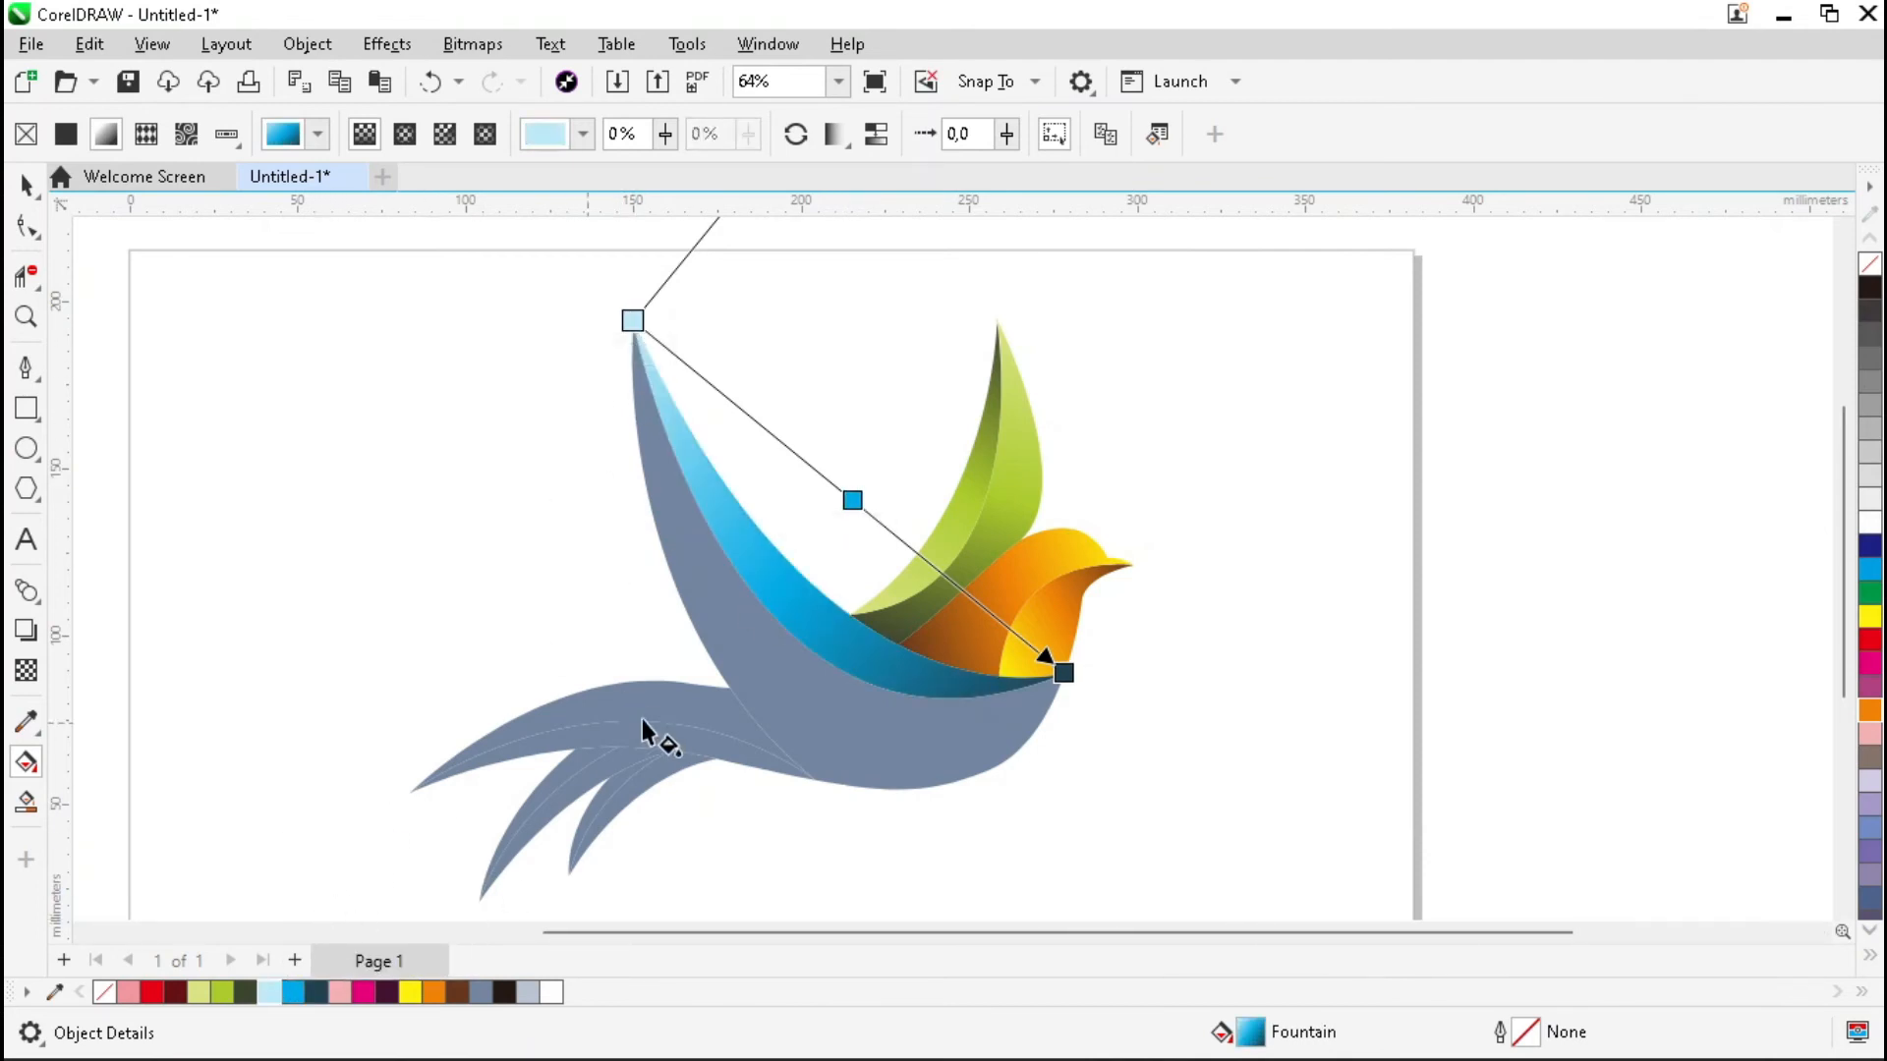
Copy the blue gradient to the wing and body shape, move its end to the belly's lower edge, and reverse its direction
{"action": "left_click", "coordinate": [813, 695]}
{"action": "left_click", "coordinate": [791, 610]}
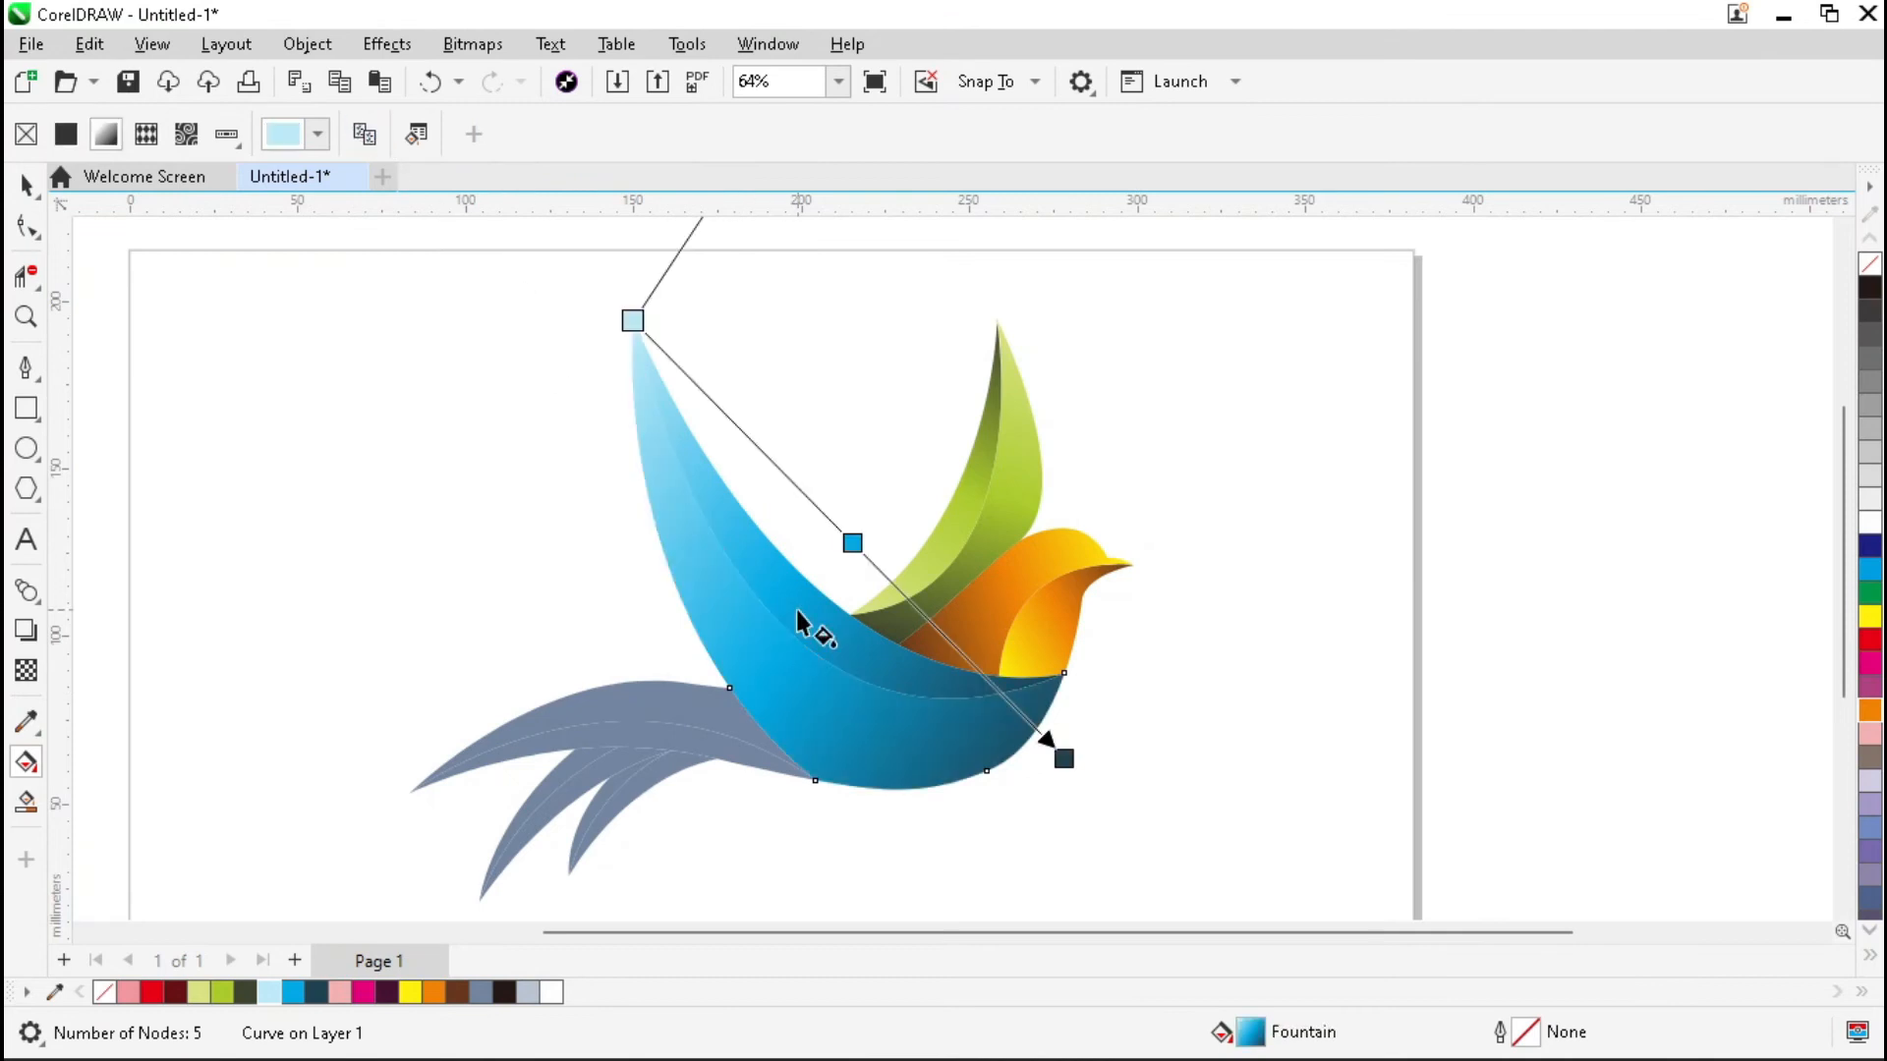
{"action": "left_click_drag", "start_coordinate": [1025, 732], "coordinate": [987, 771]}
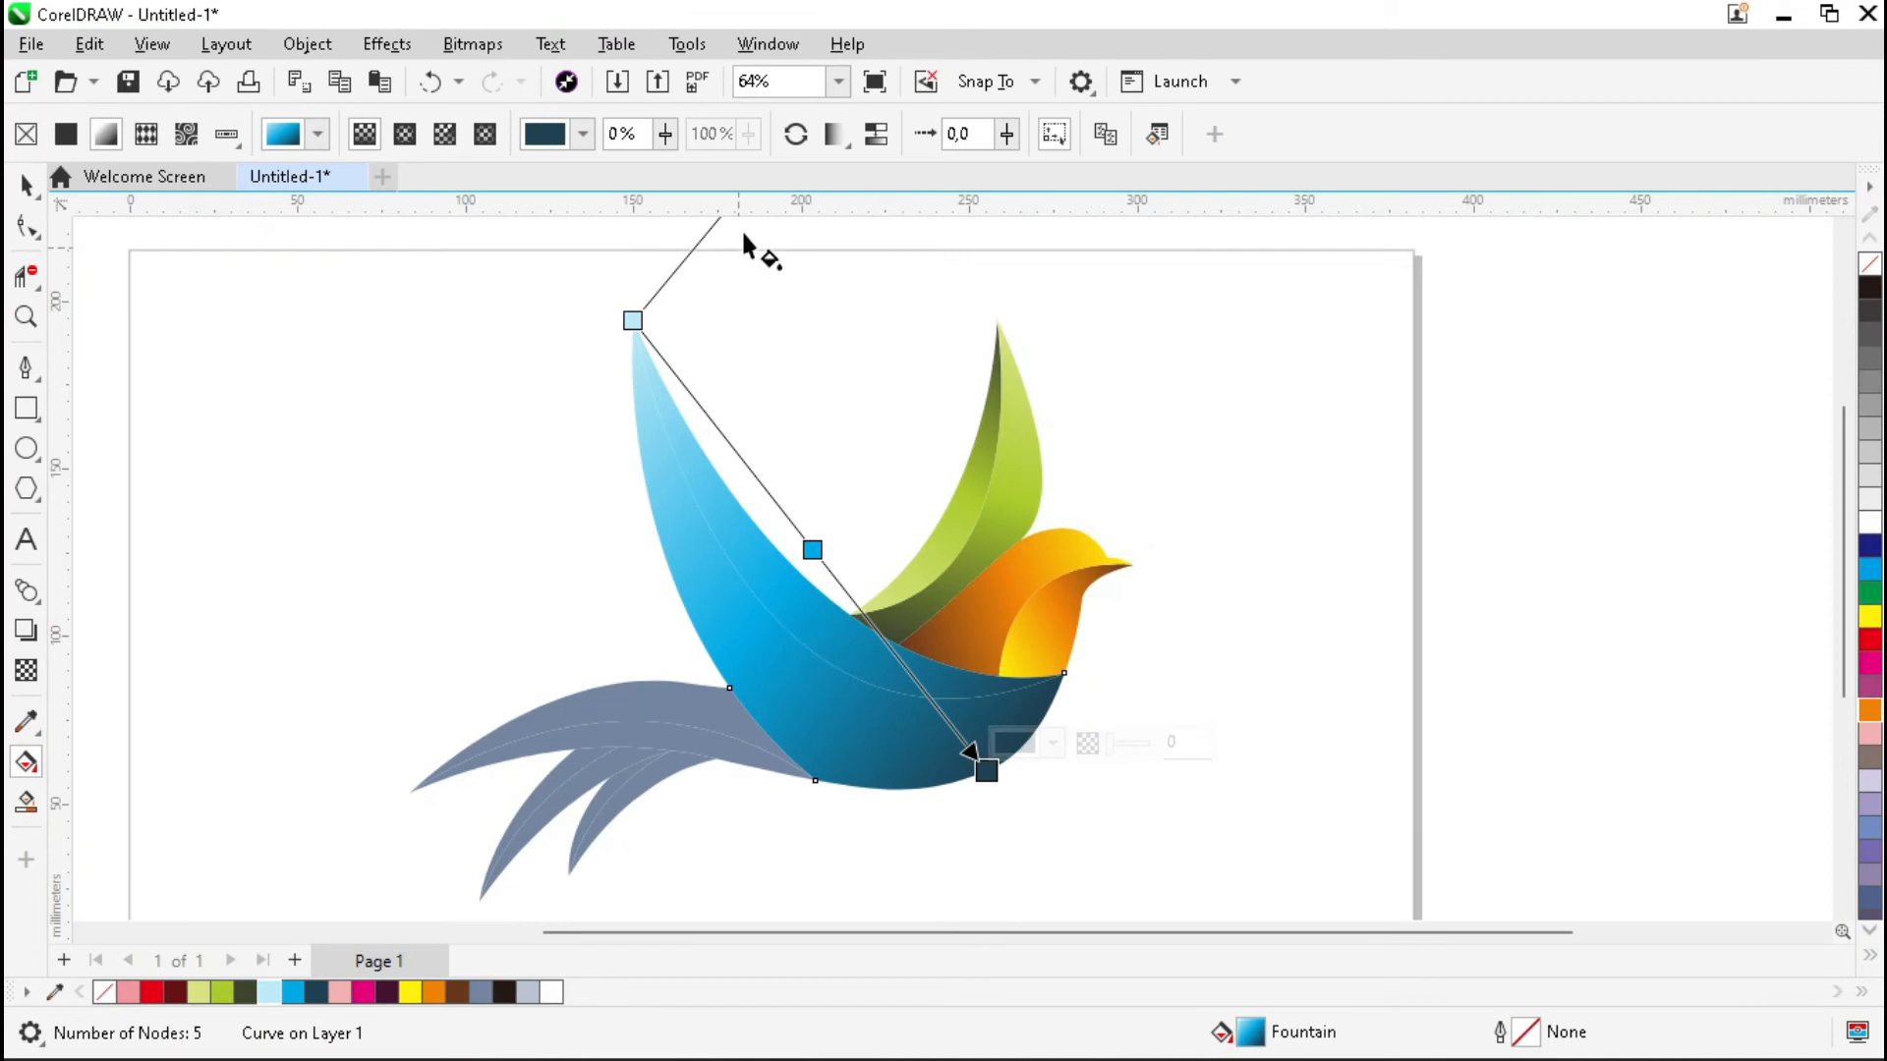
{"action": "left_click", "coordinate": [796, 134]}
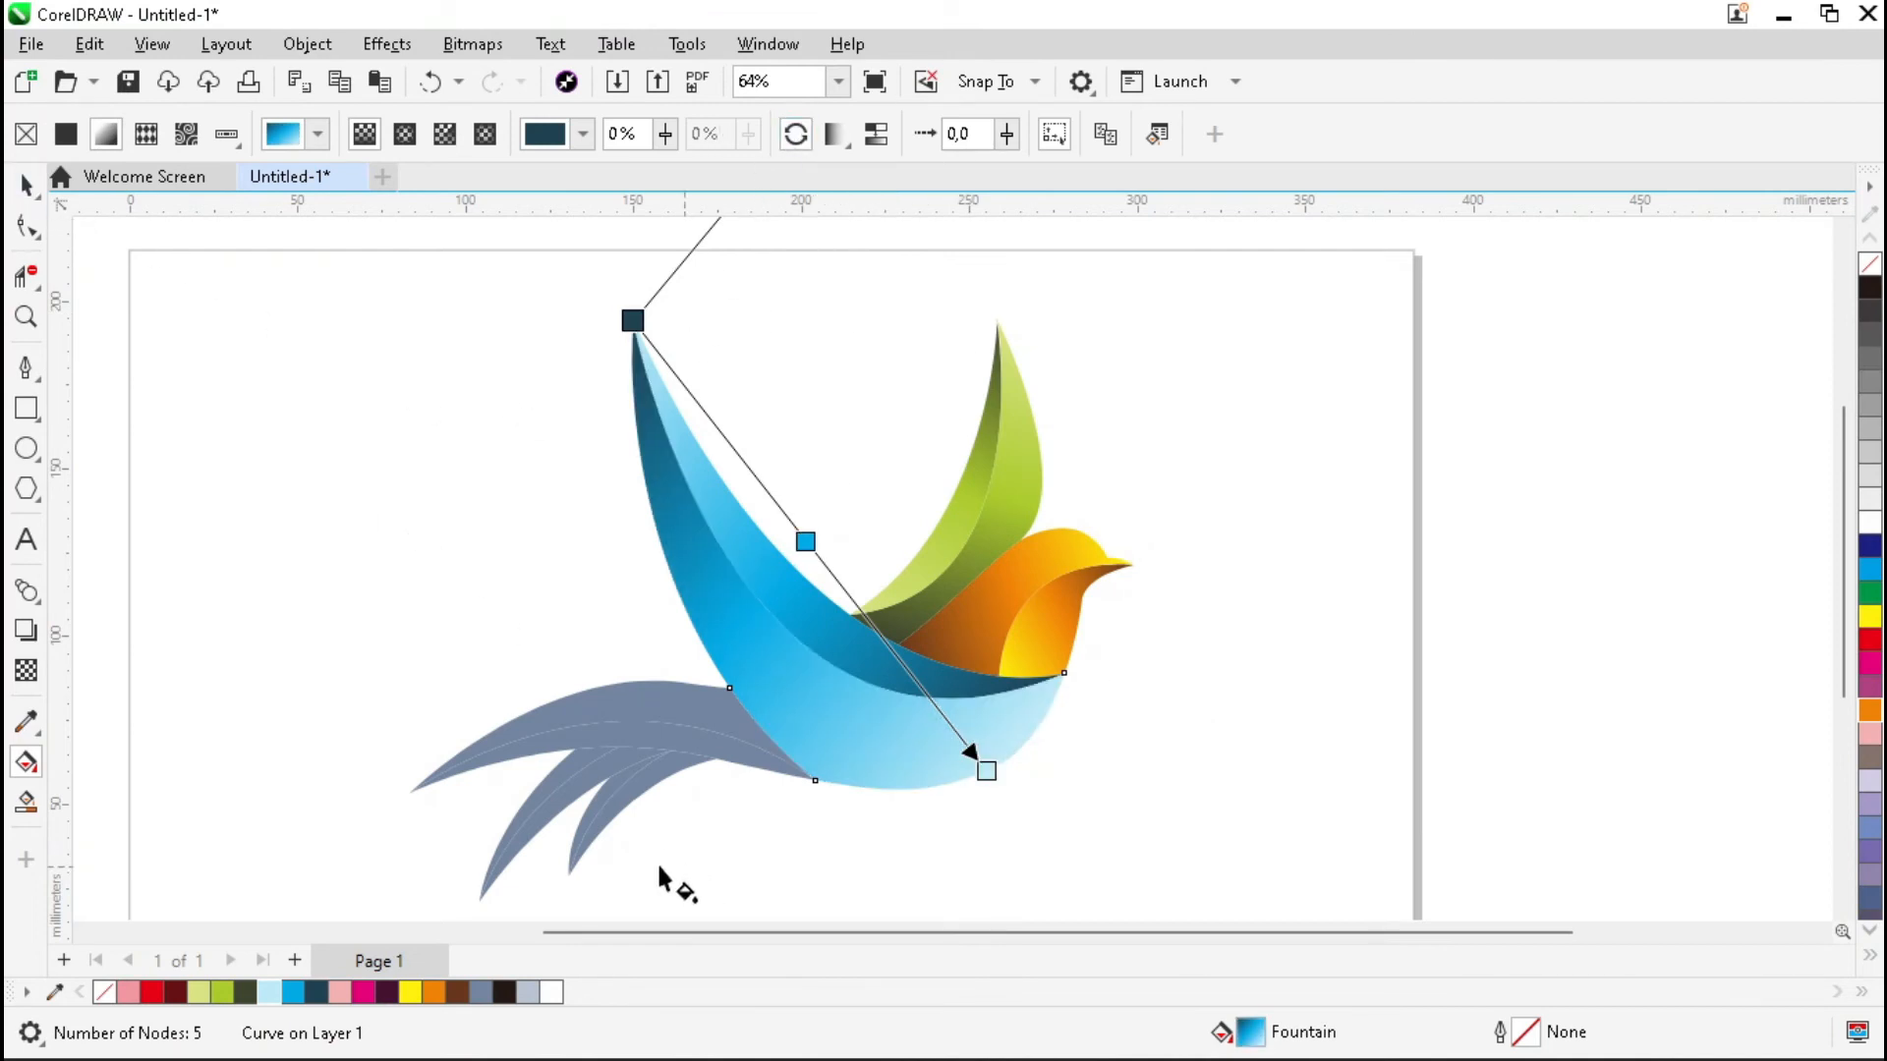
Apply a linear fountain fill to the long tail feather's upper band from feather tip to body and add a colour node at 47%
{"action": "scroll", "coordinate": [935, 639], "scroll_direction": "down", "scroll_amount": 1}
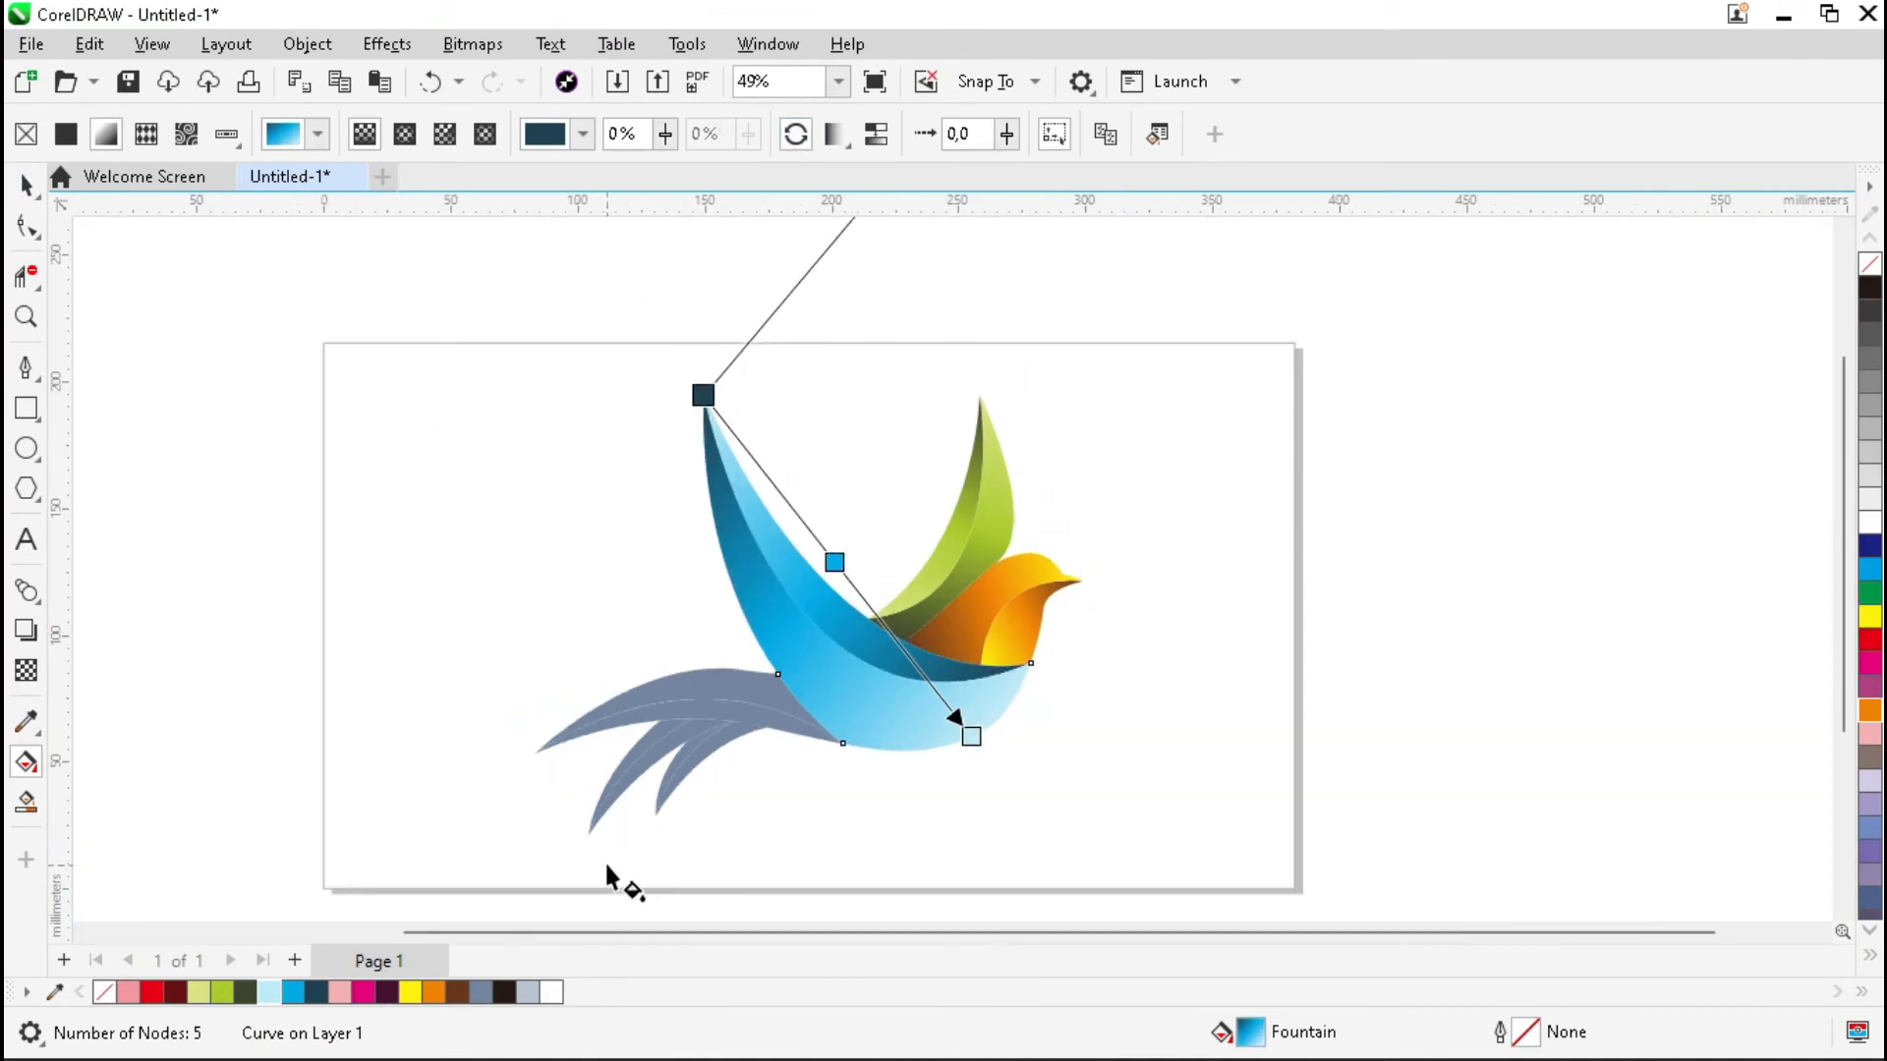
{"action": "scroll", "coordinate": [653, 855], "scroll_direction": "up", "scroll_amount": 2}
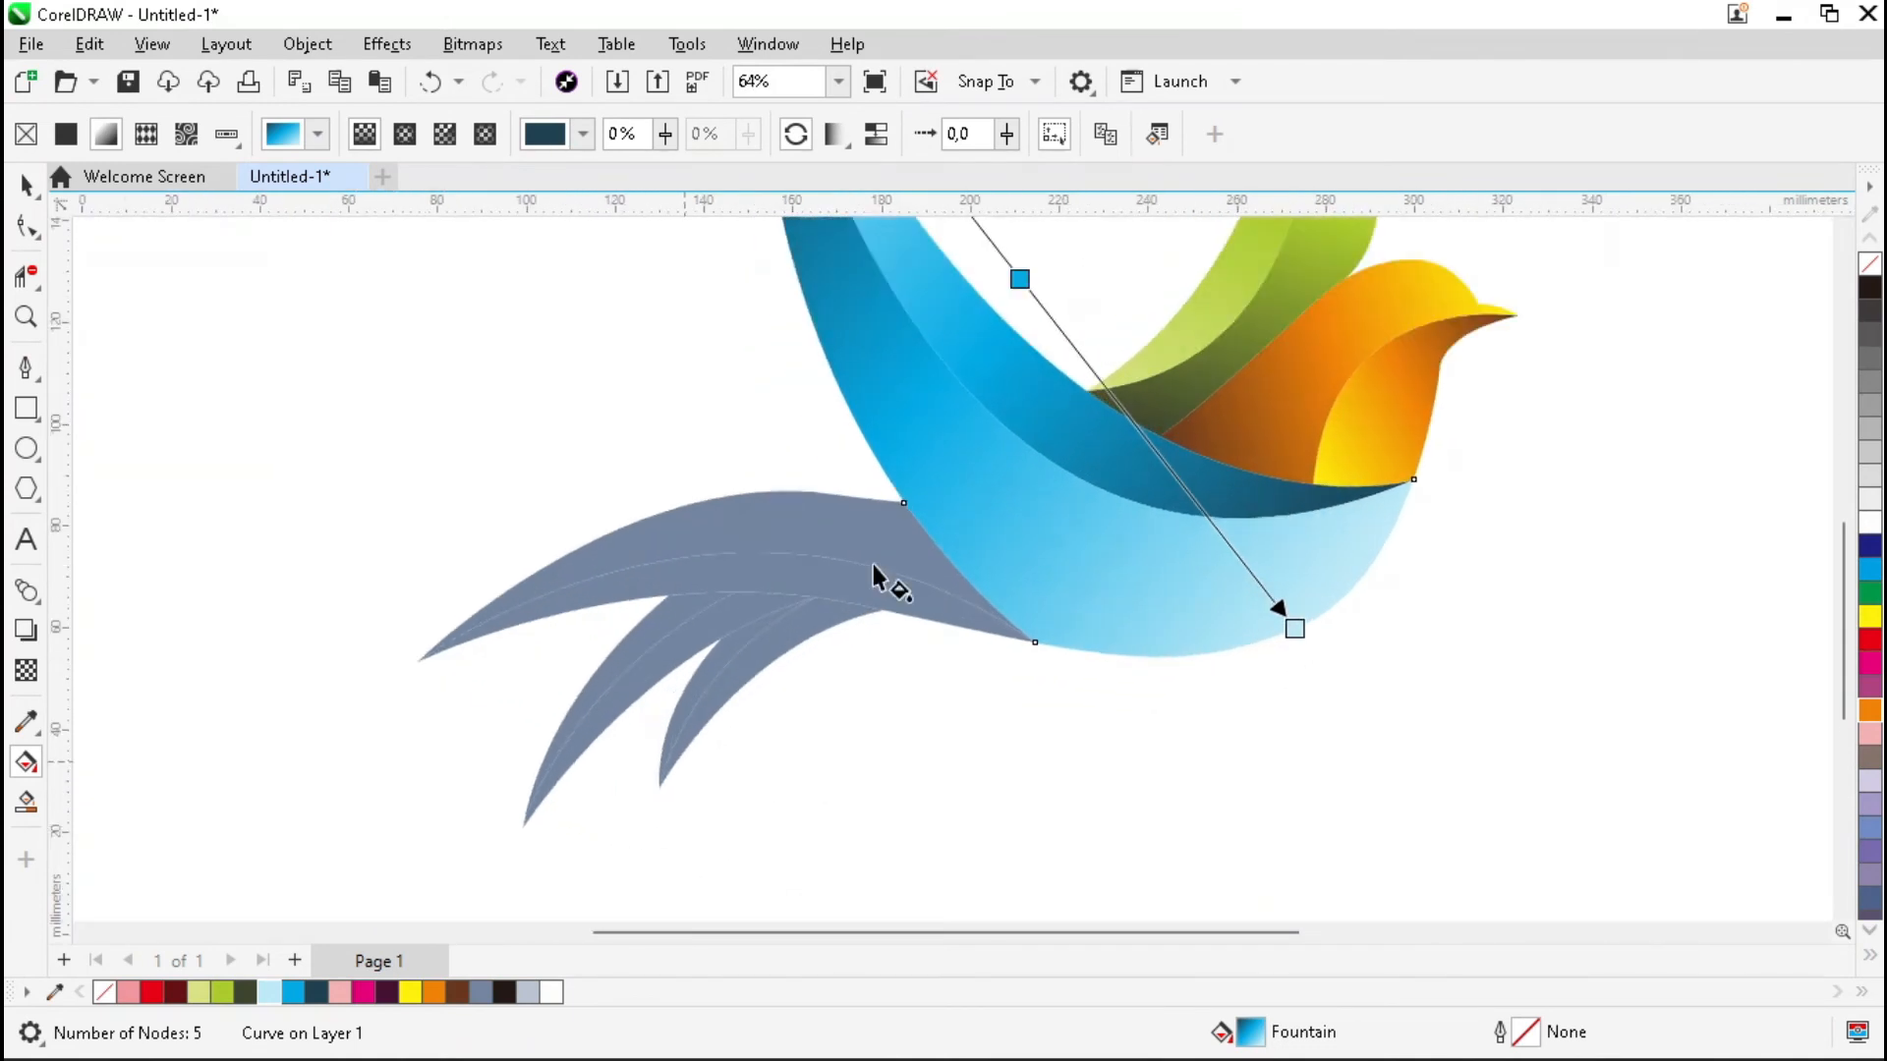
{"action": "left_click", "coordinate": [843, 523]}
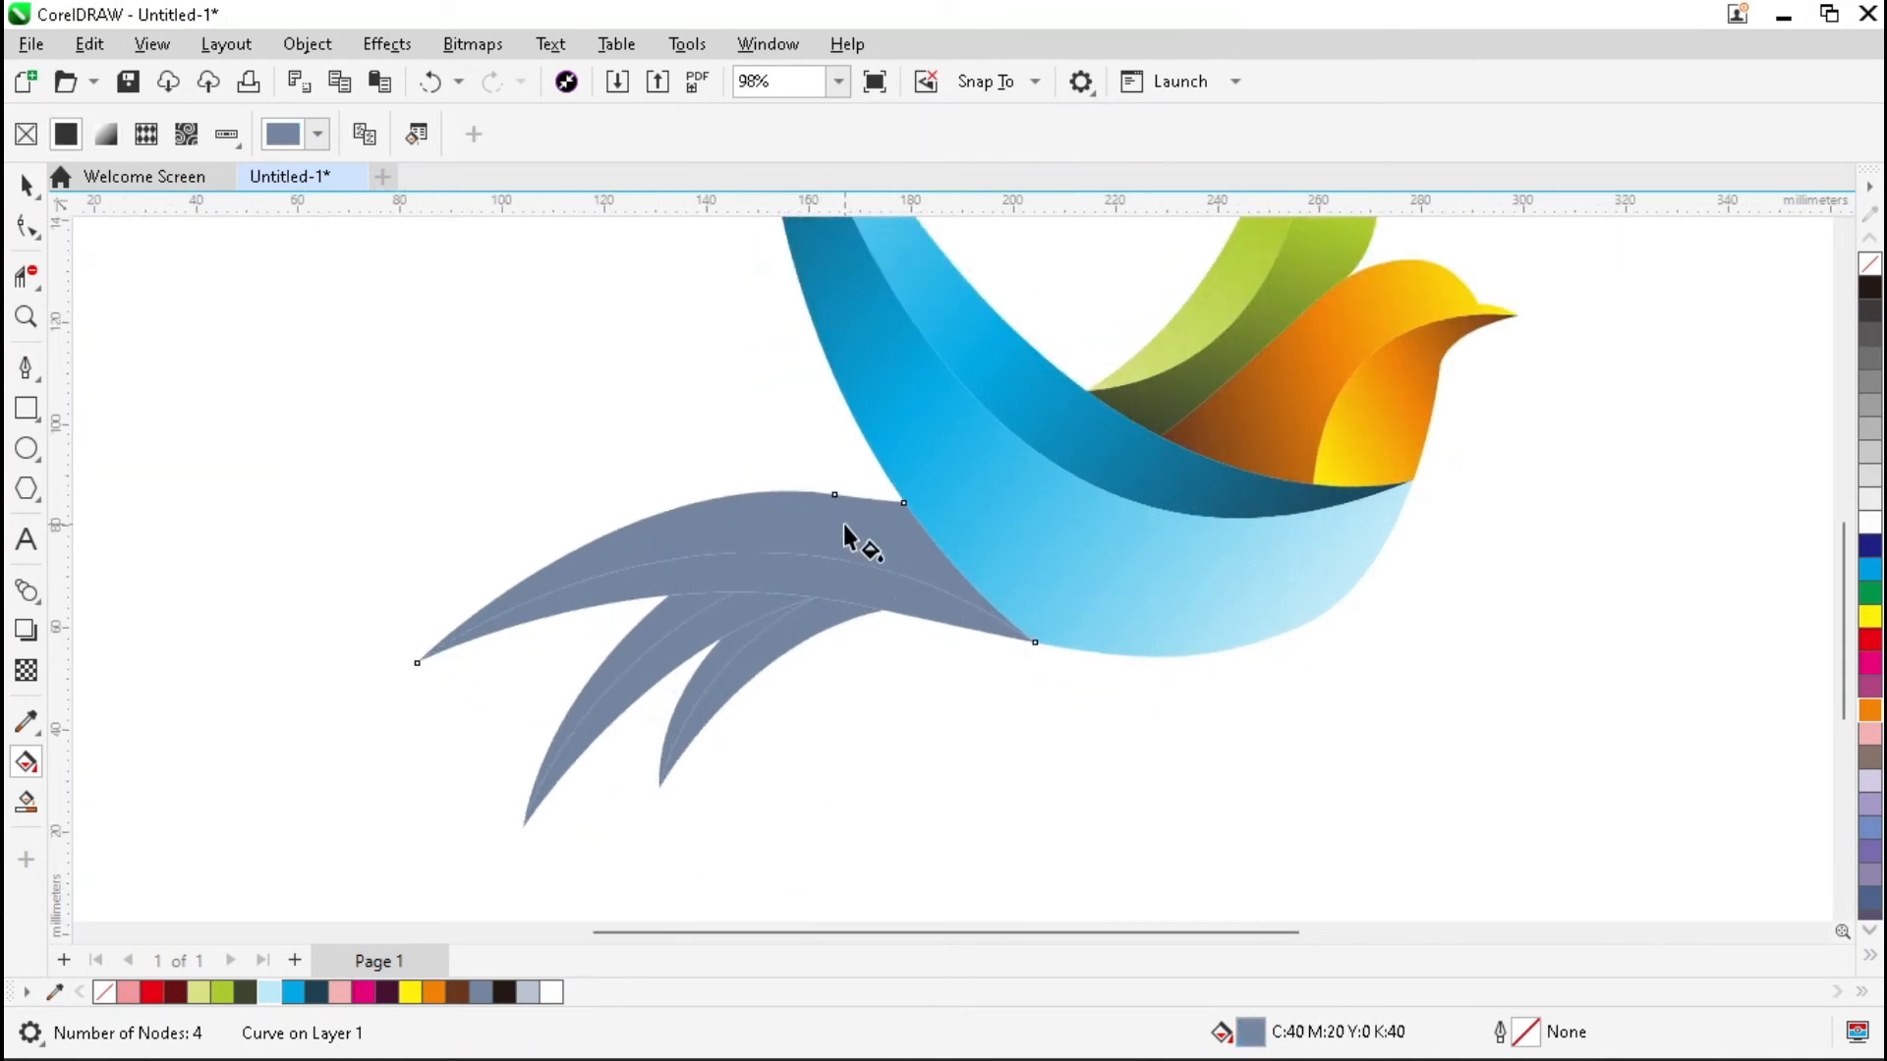
{"action": "left_click_drag", "start_coordinate": [417, 663], "coordinate": [1034, 644]}
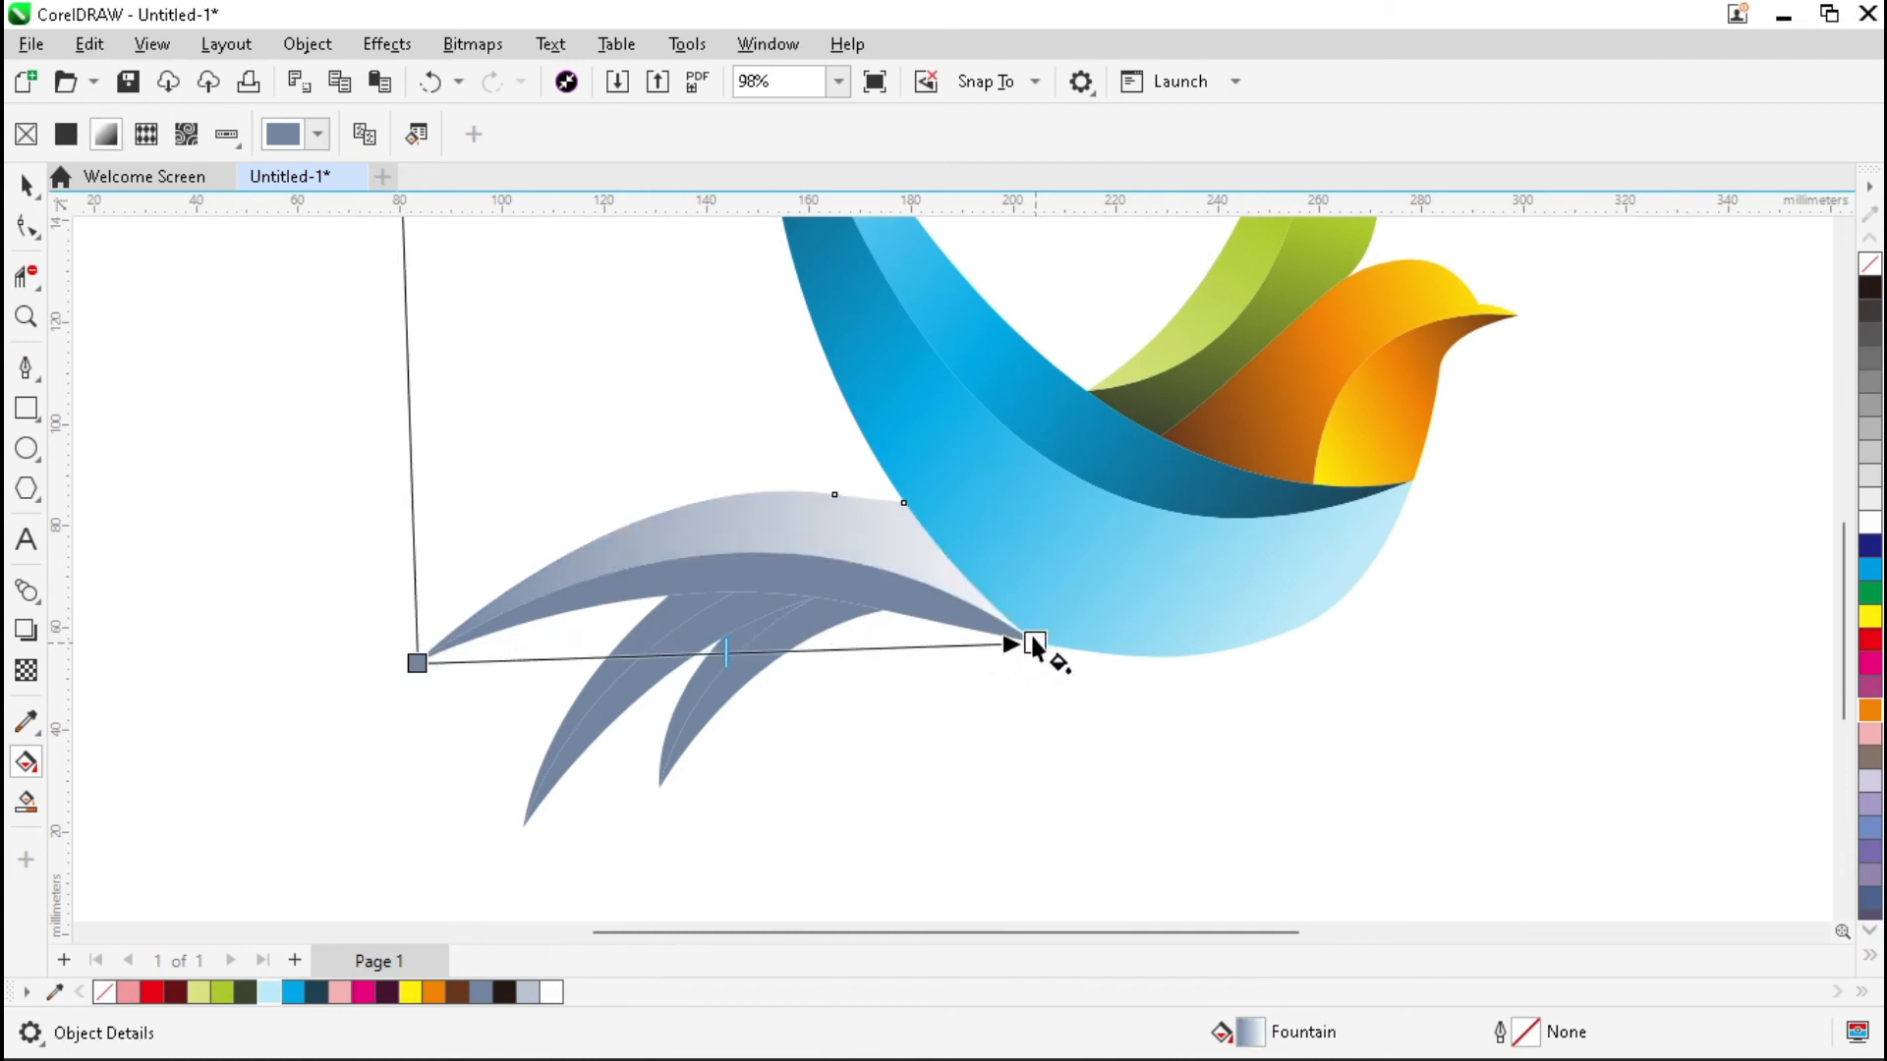
{"action": "left_click", "coordinate": [417, 663]}
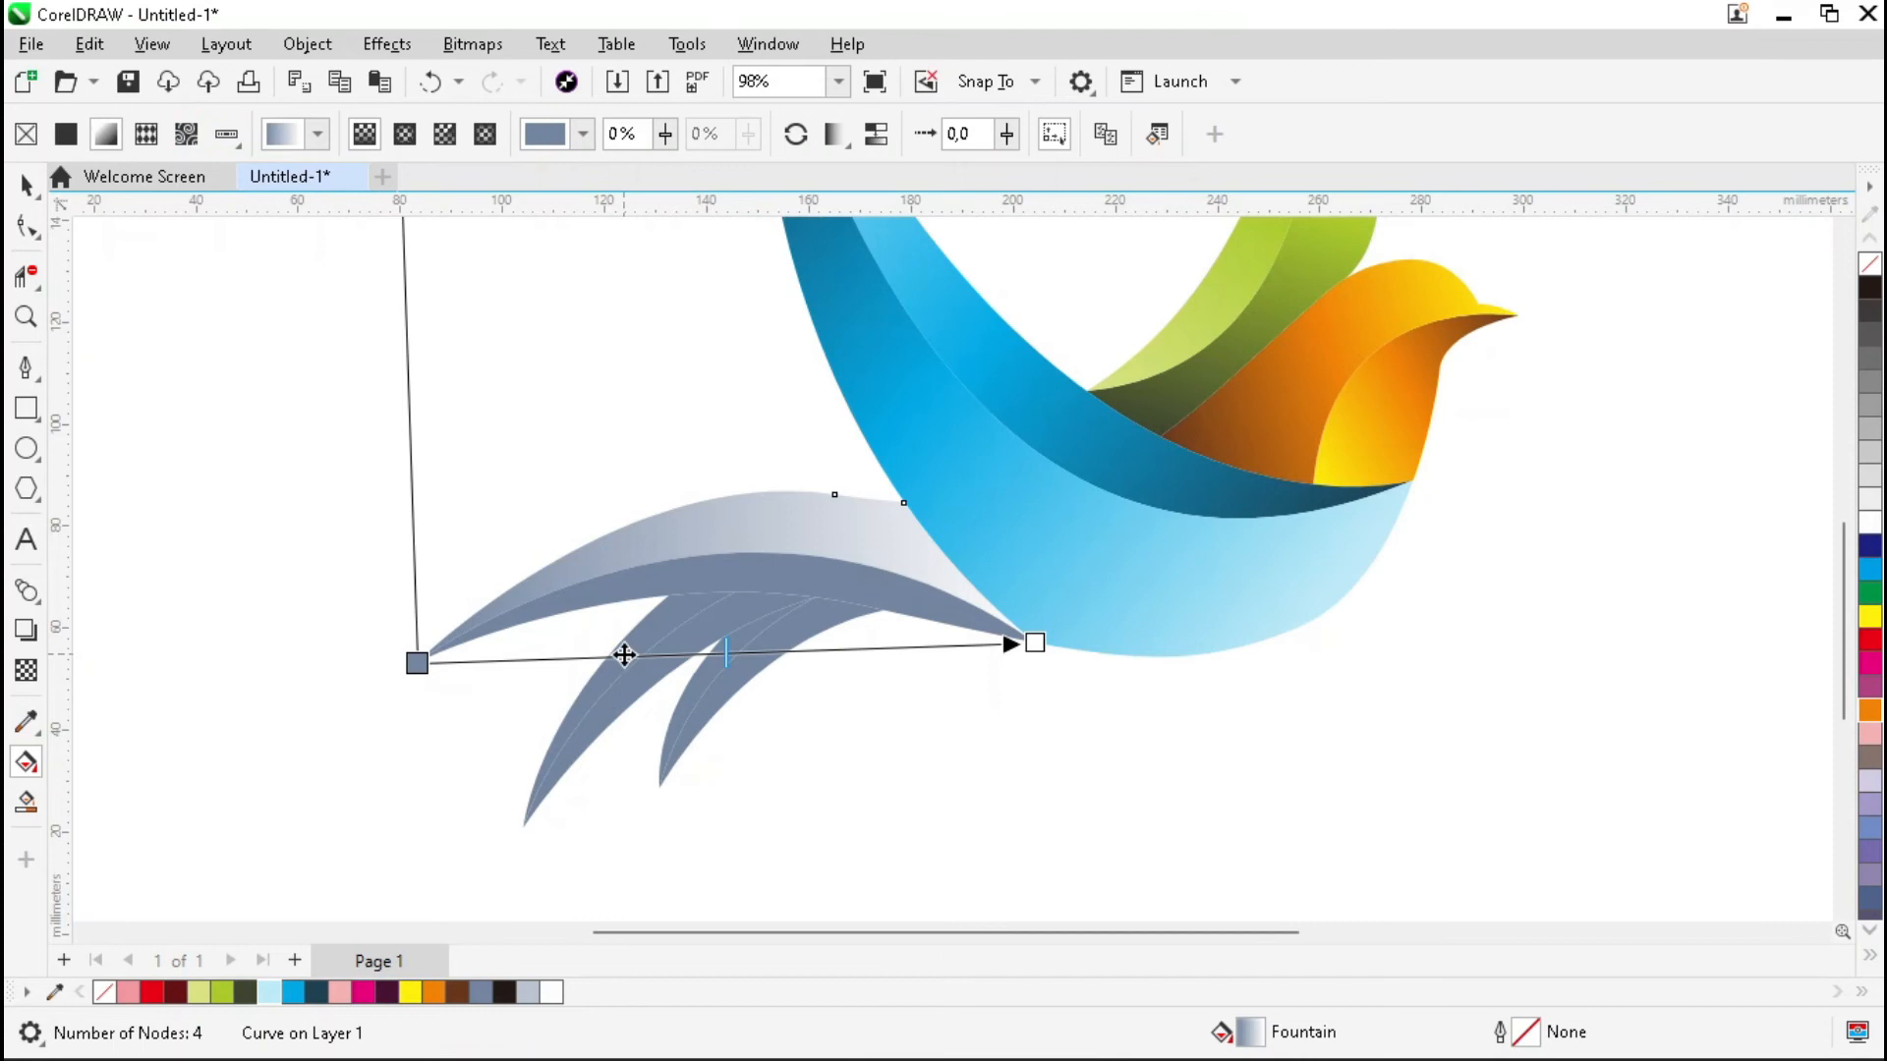
{"action": "double_click", "coordinate": [624, 654]}
{"action": "left_click_drag", "start_coordinate": [622, 656], "coordinate": [707, 652]}
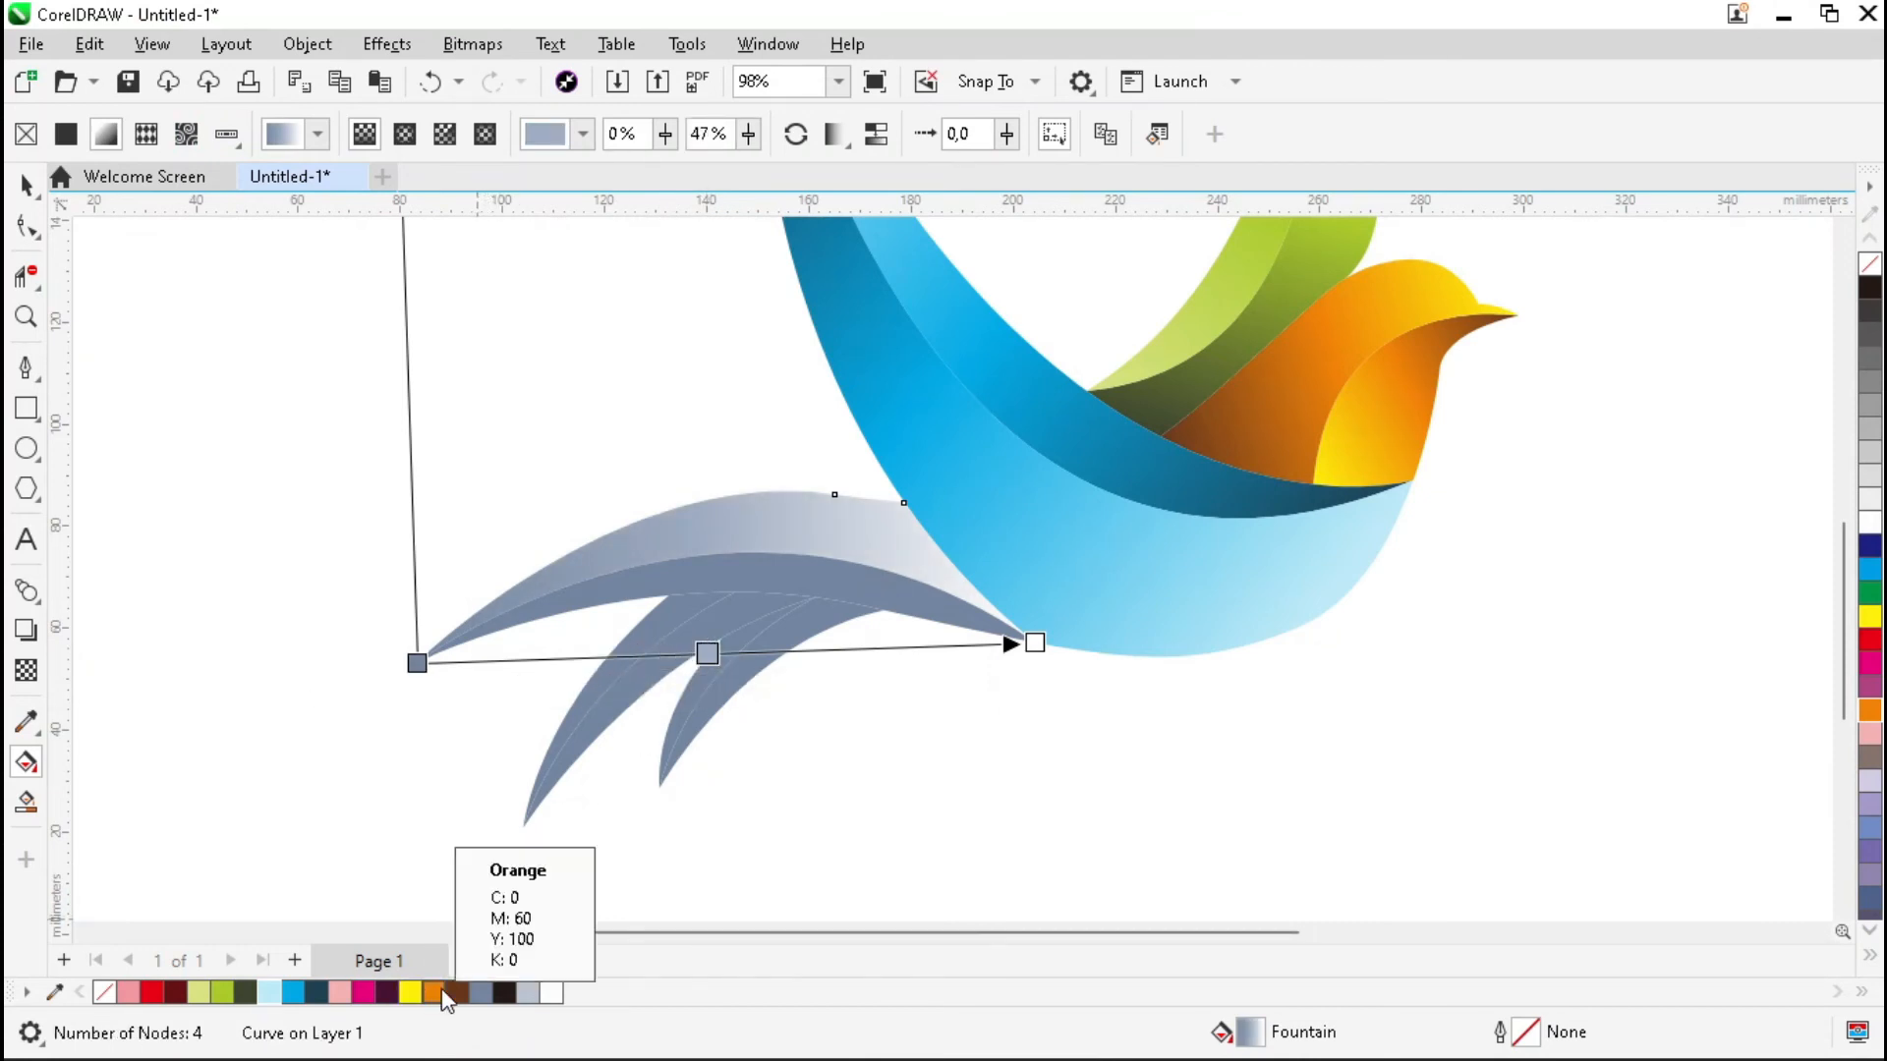
Colour the upper band's gradient orange in the middle, yellow at the feather tip and brown at the body end
{"action": "left_click", "coordinate": [434, 993]}
{"action": "left_click", "coordinate": [418, 662]}
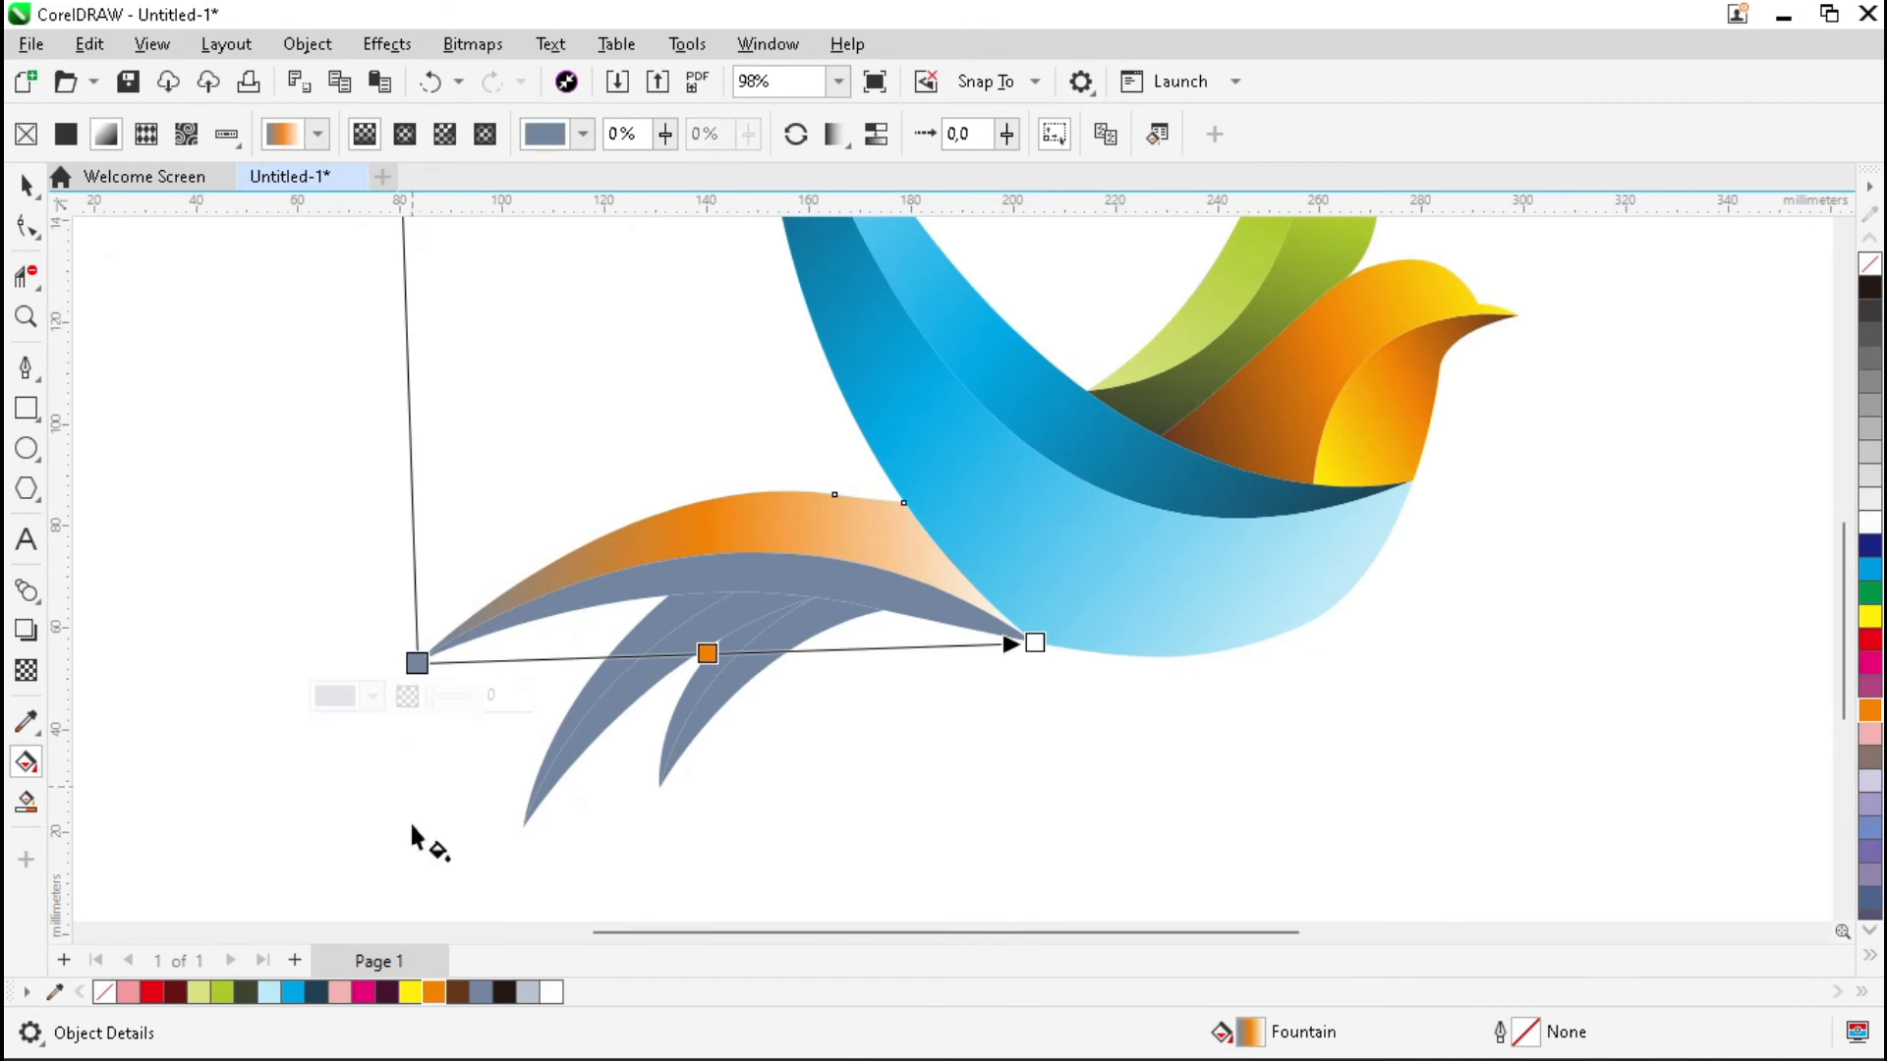
{"action": "left_click", "coordinate": [412, 992]}
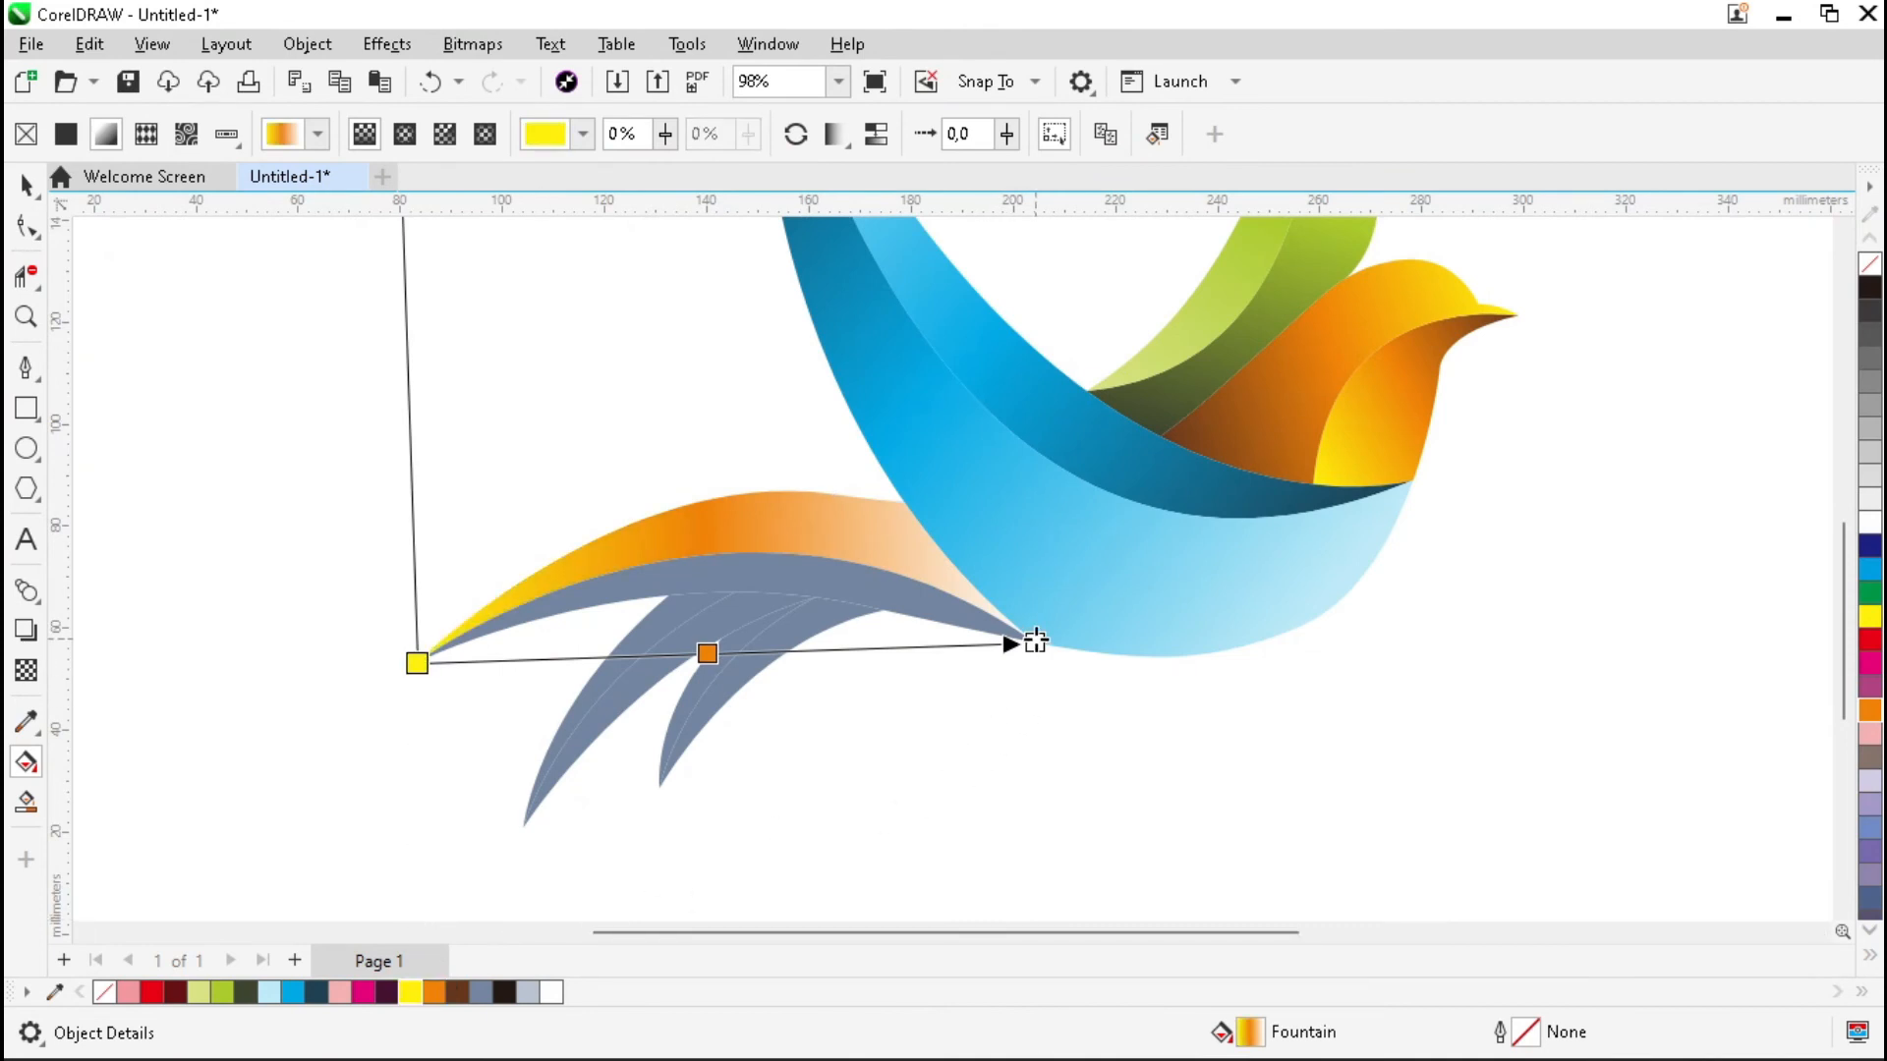
{"action": "left_click", "coordinate": [457, 993]}
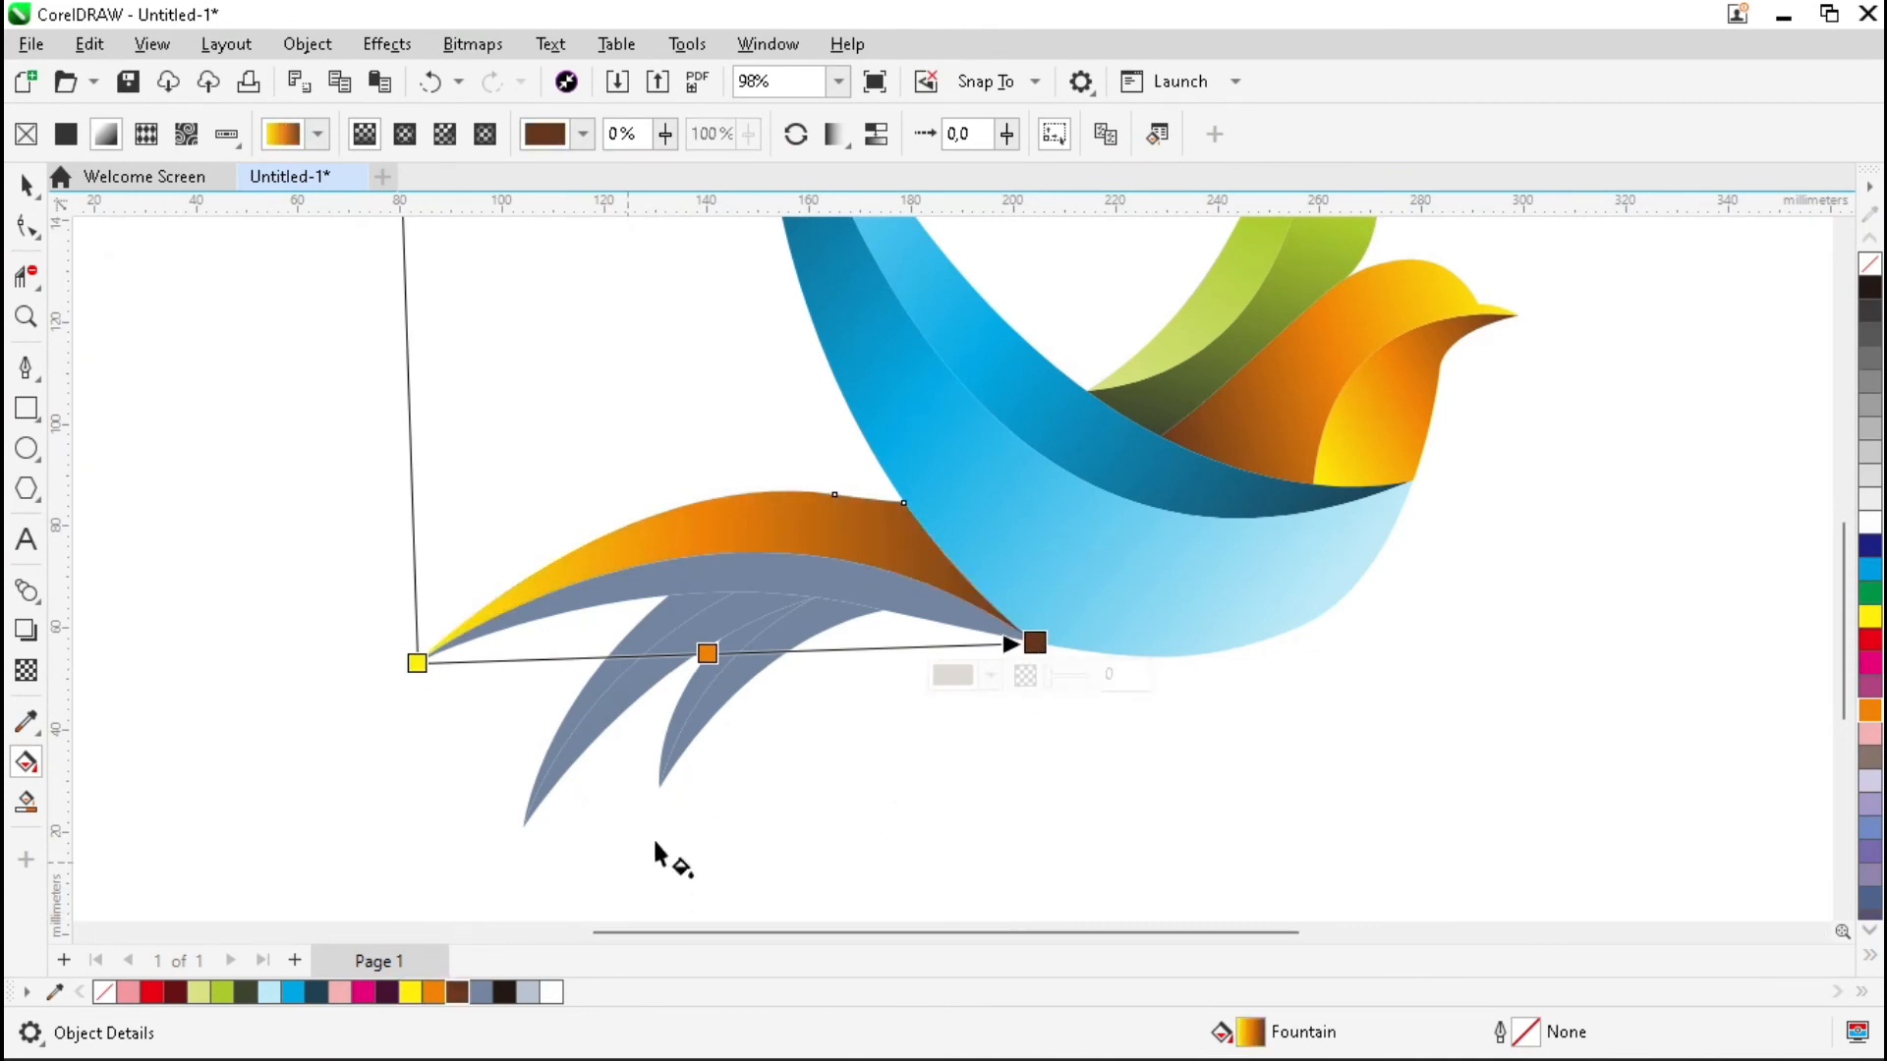
Copy the orange gradient to the long tail feather's lower band, align its end with the body corner, and reverse its direction
{"action": "left_click", "coordinate": [765, 580]}
{"action": "left_click", "coordinate": [364, 133]}
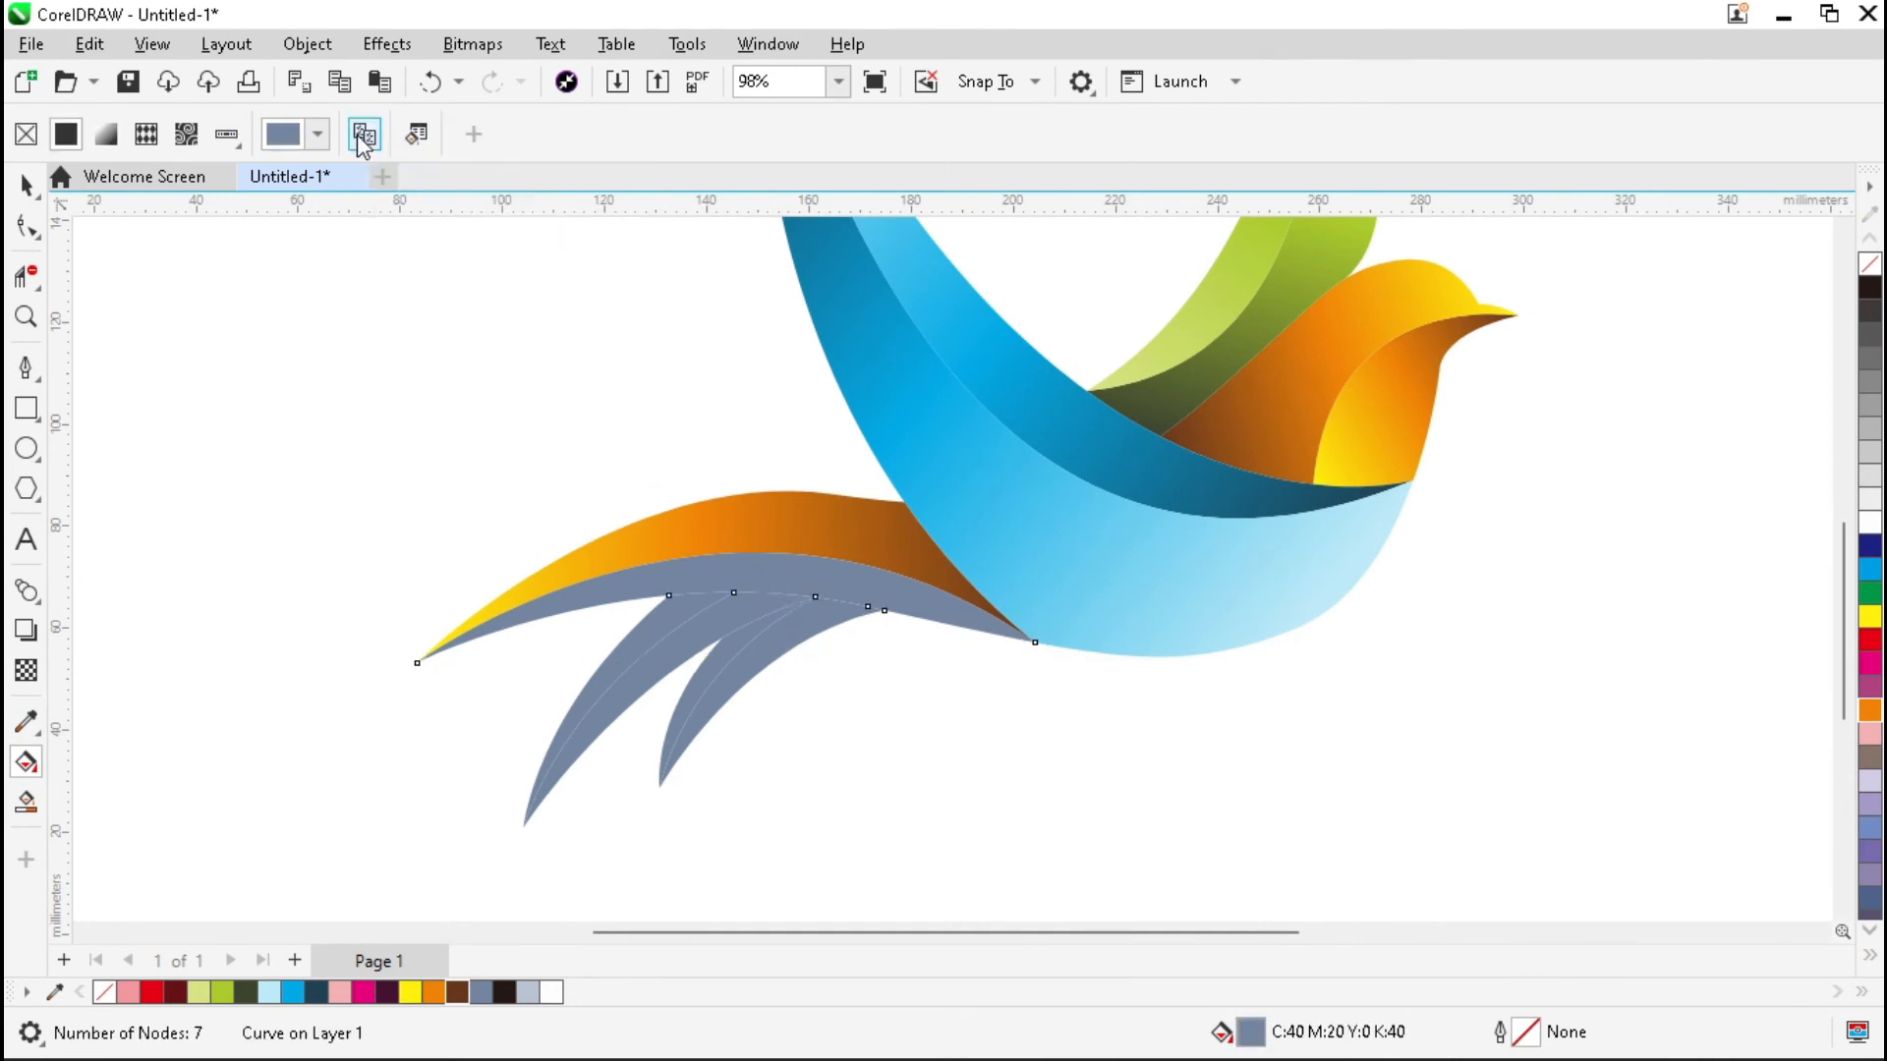
{"action": "left_click", "coordinate": [649, 541]}
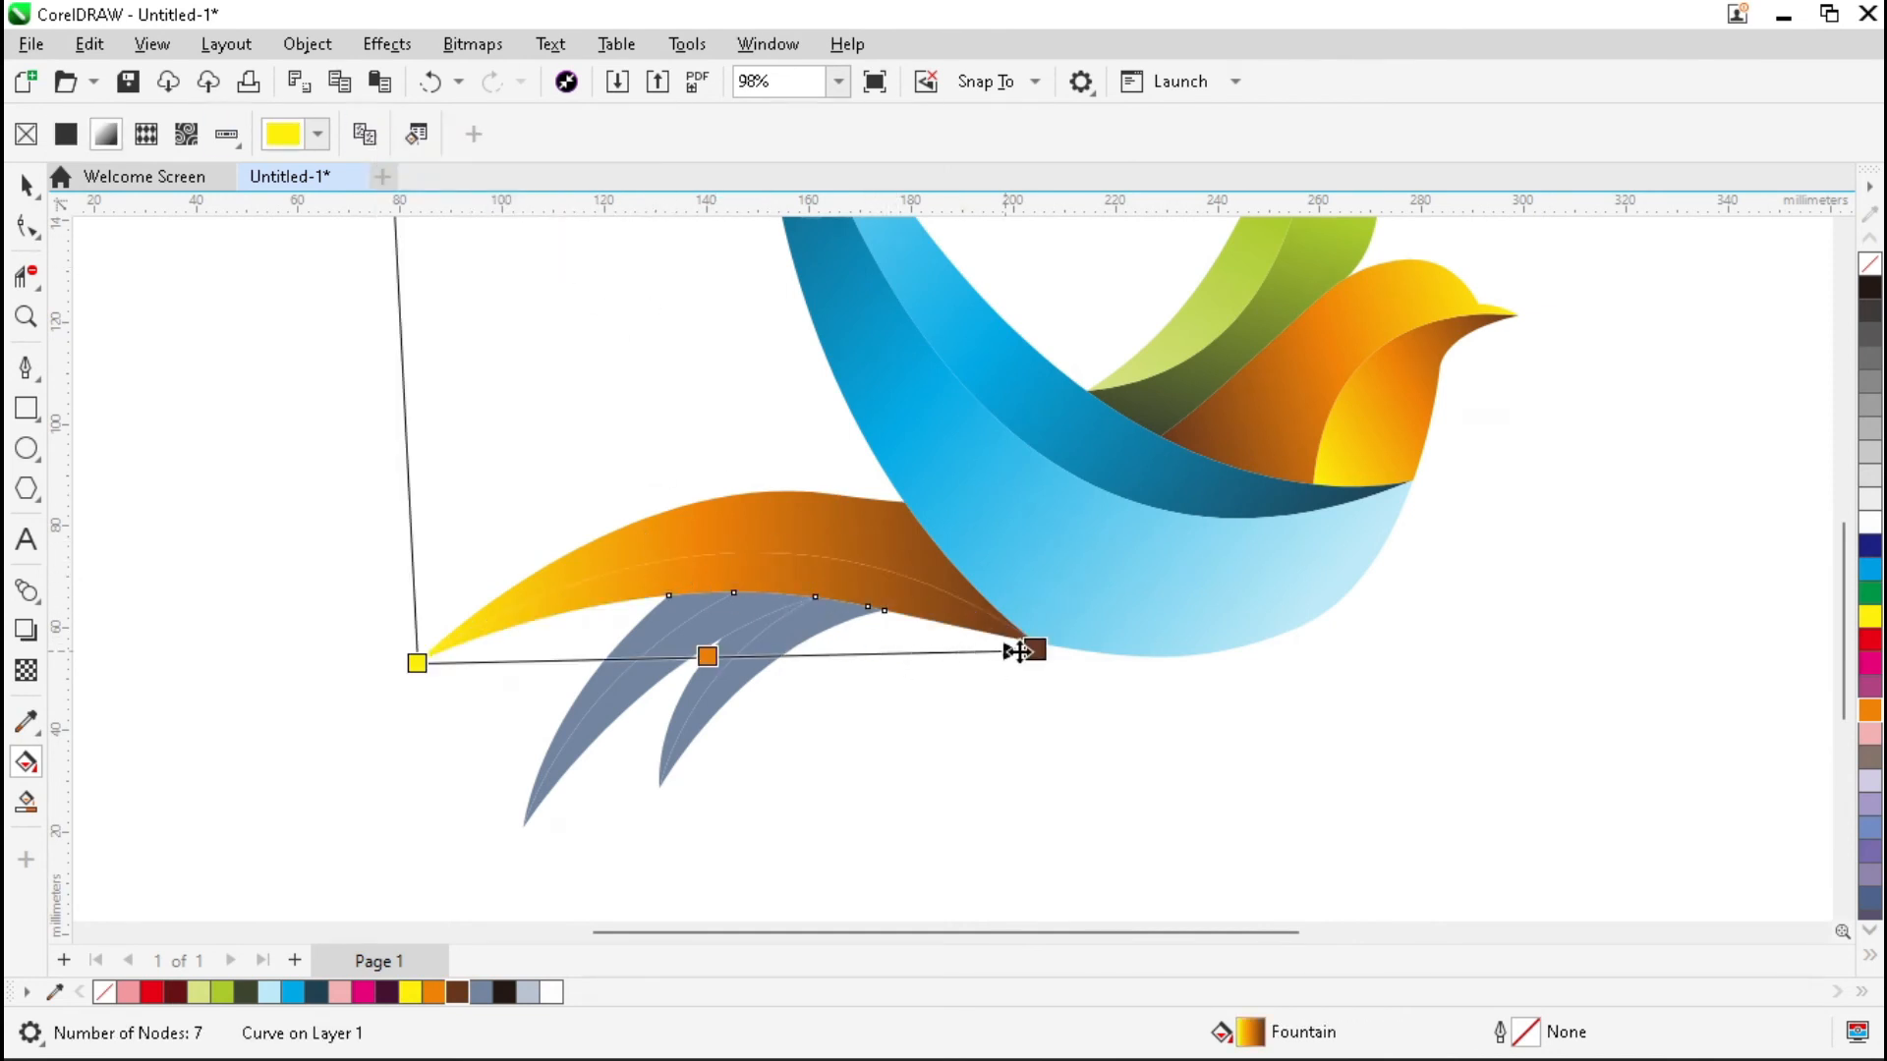
{"action": "left_click_drag", "start_coordinate": [1034, 650], "coordinate": [1042, 645]}
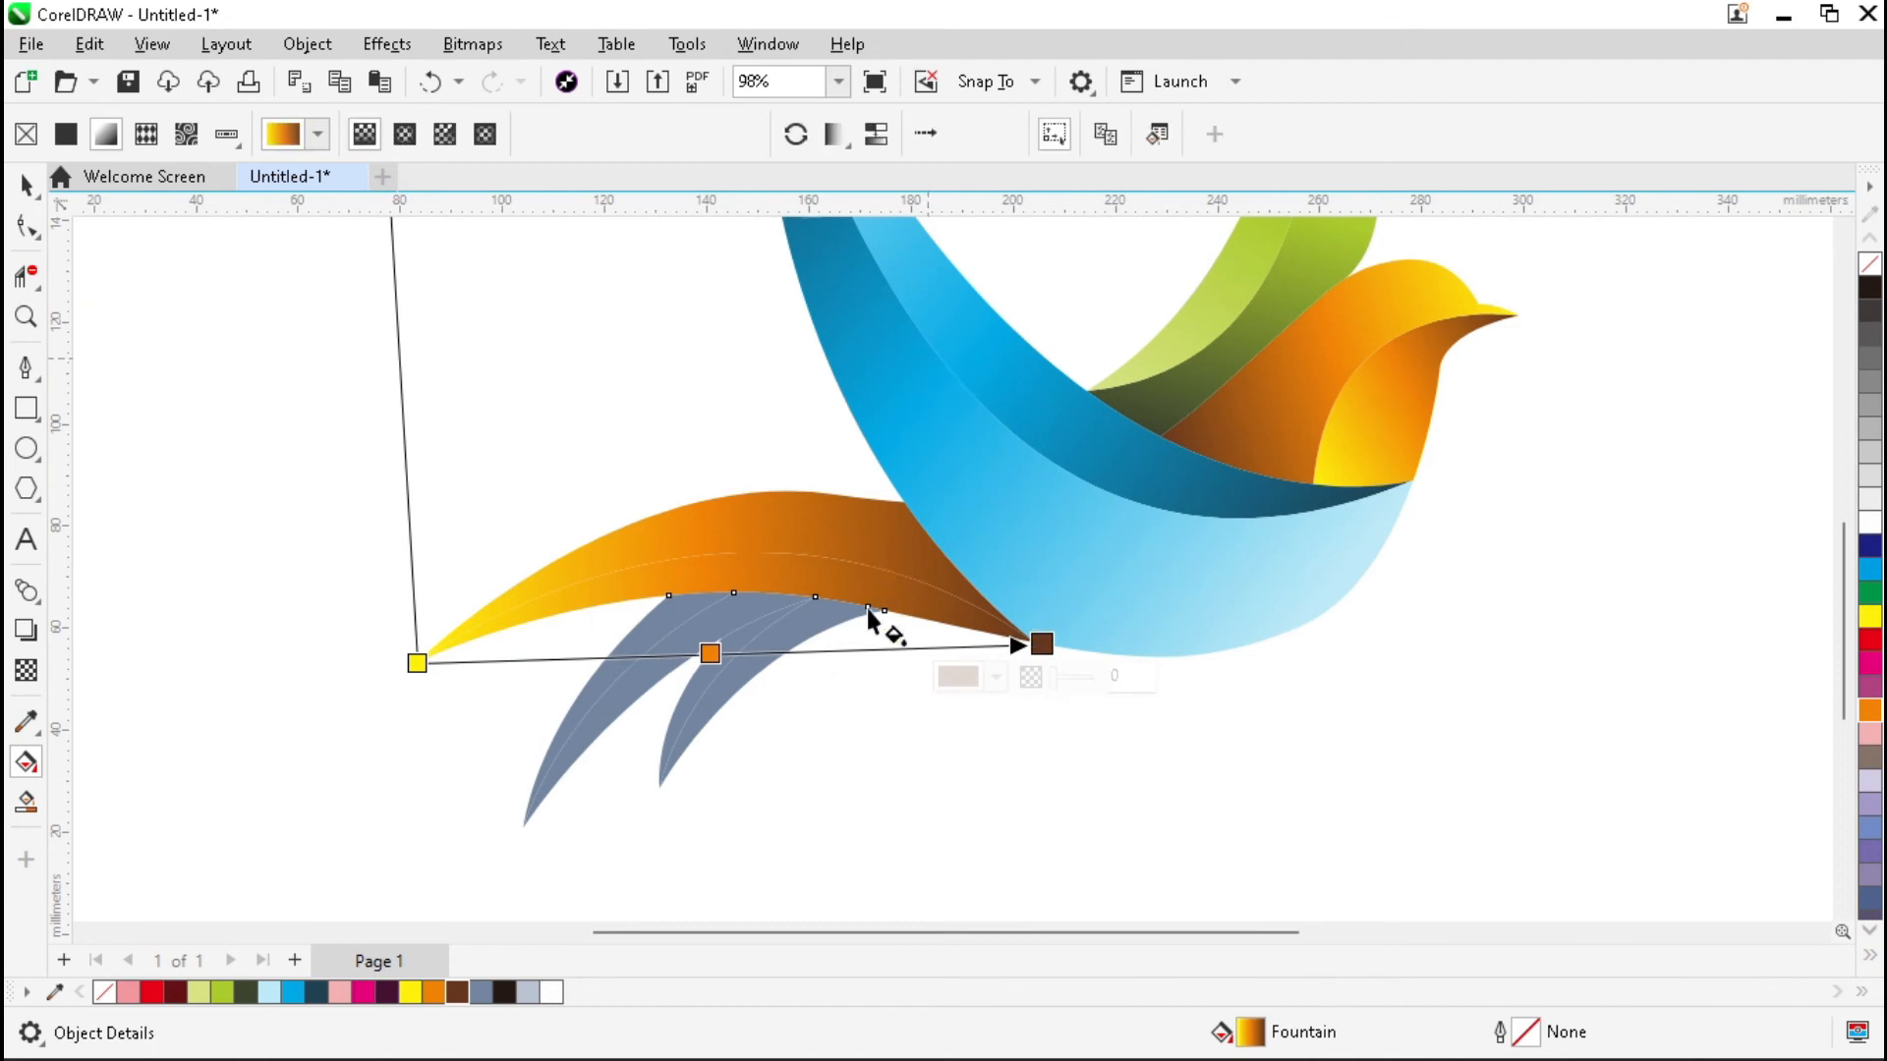
{"action": "left_click", "coordinate": [796, 134]}
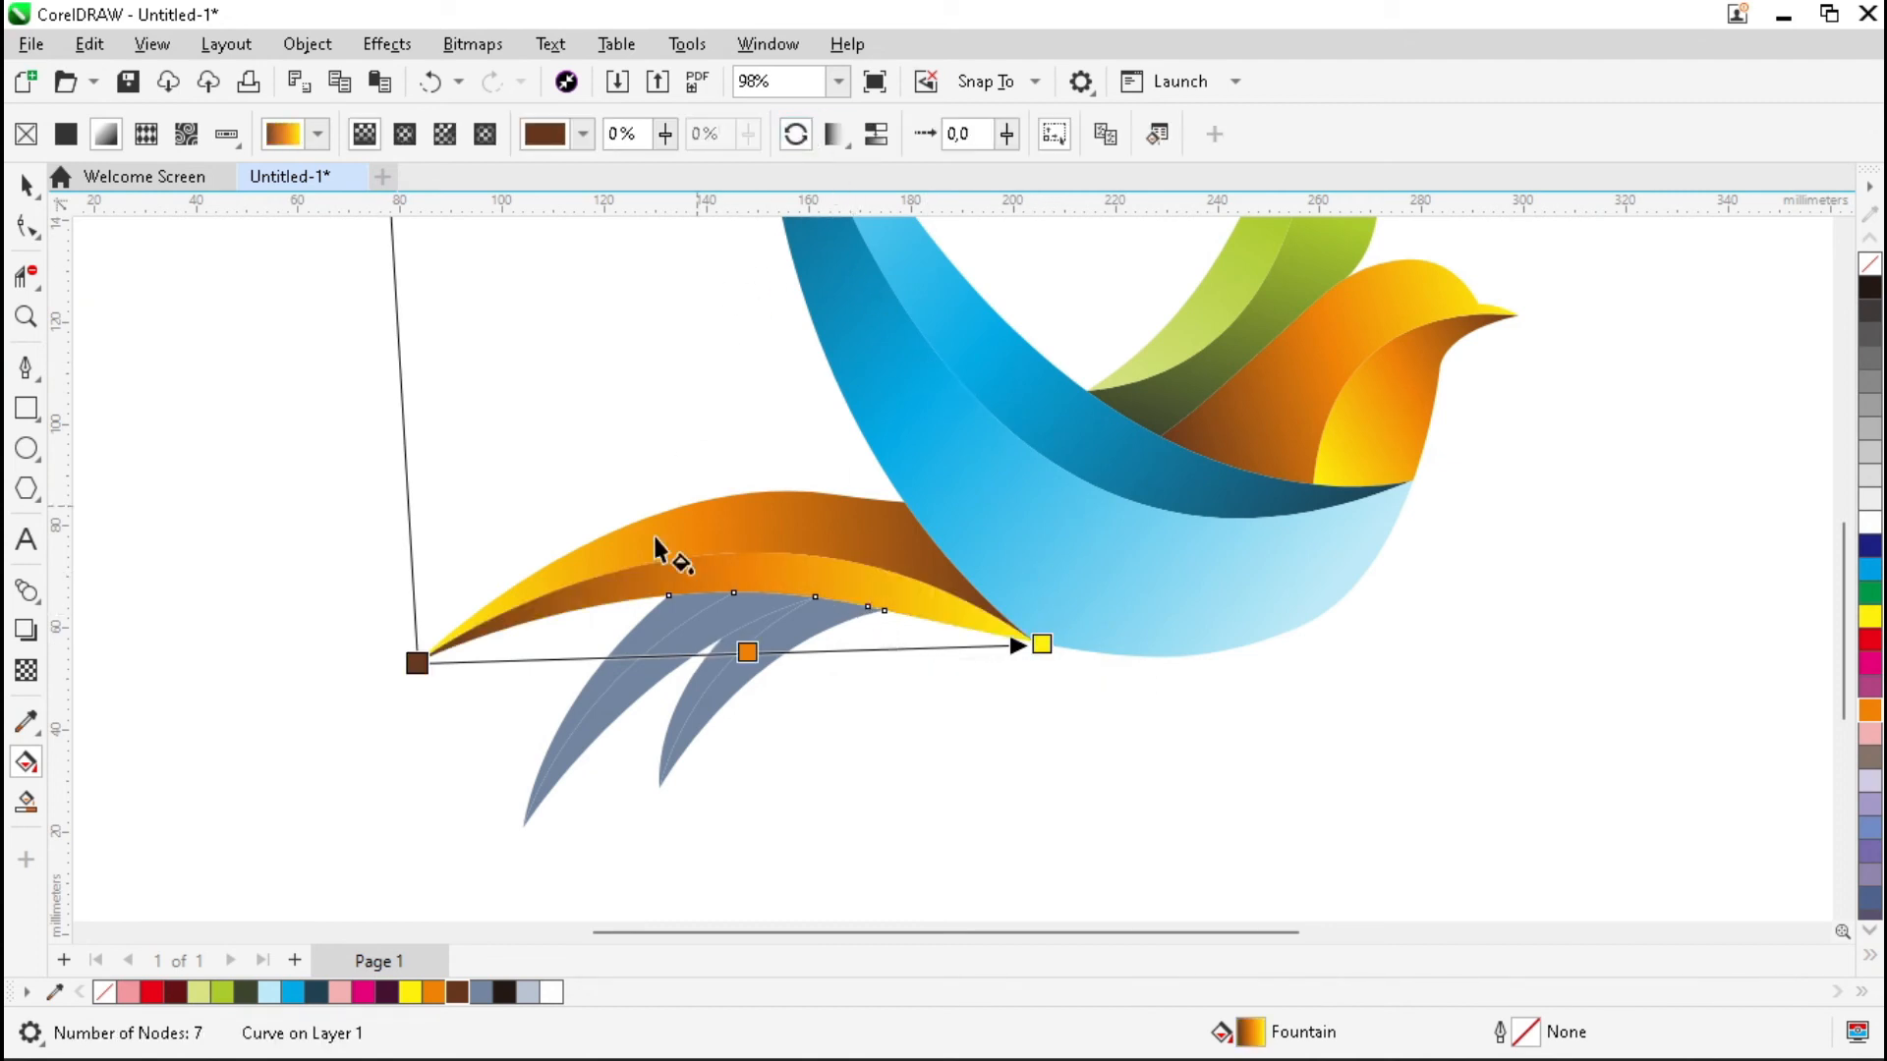
Apply a linear fountain fill to the middle tail feather's outer shape from its base to the tip and add a colour node at 53%
{"action": "left_click", "coordinate": [581, 707]}
{"action": "scroll", "coordinate": [625, 516], "scroll_direction": "down", "scroll_amount": 1}
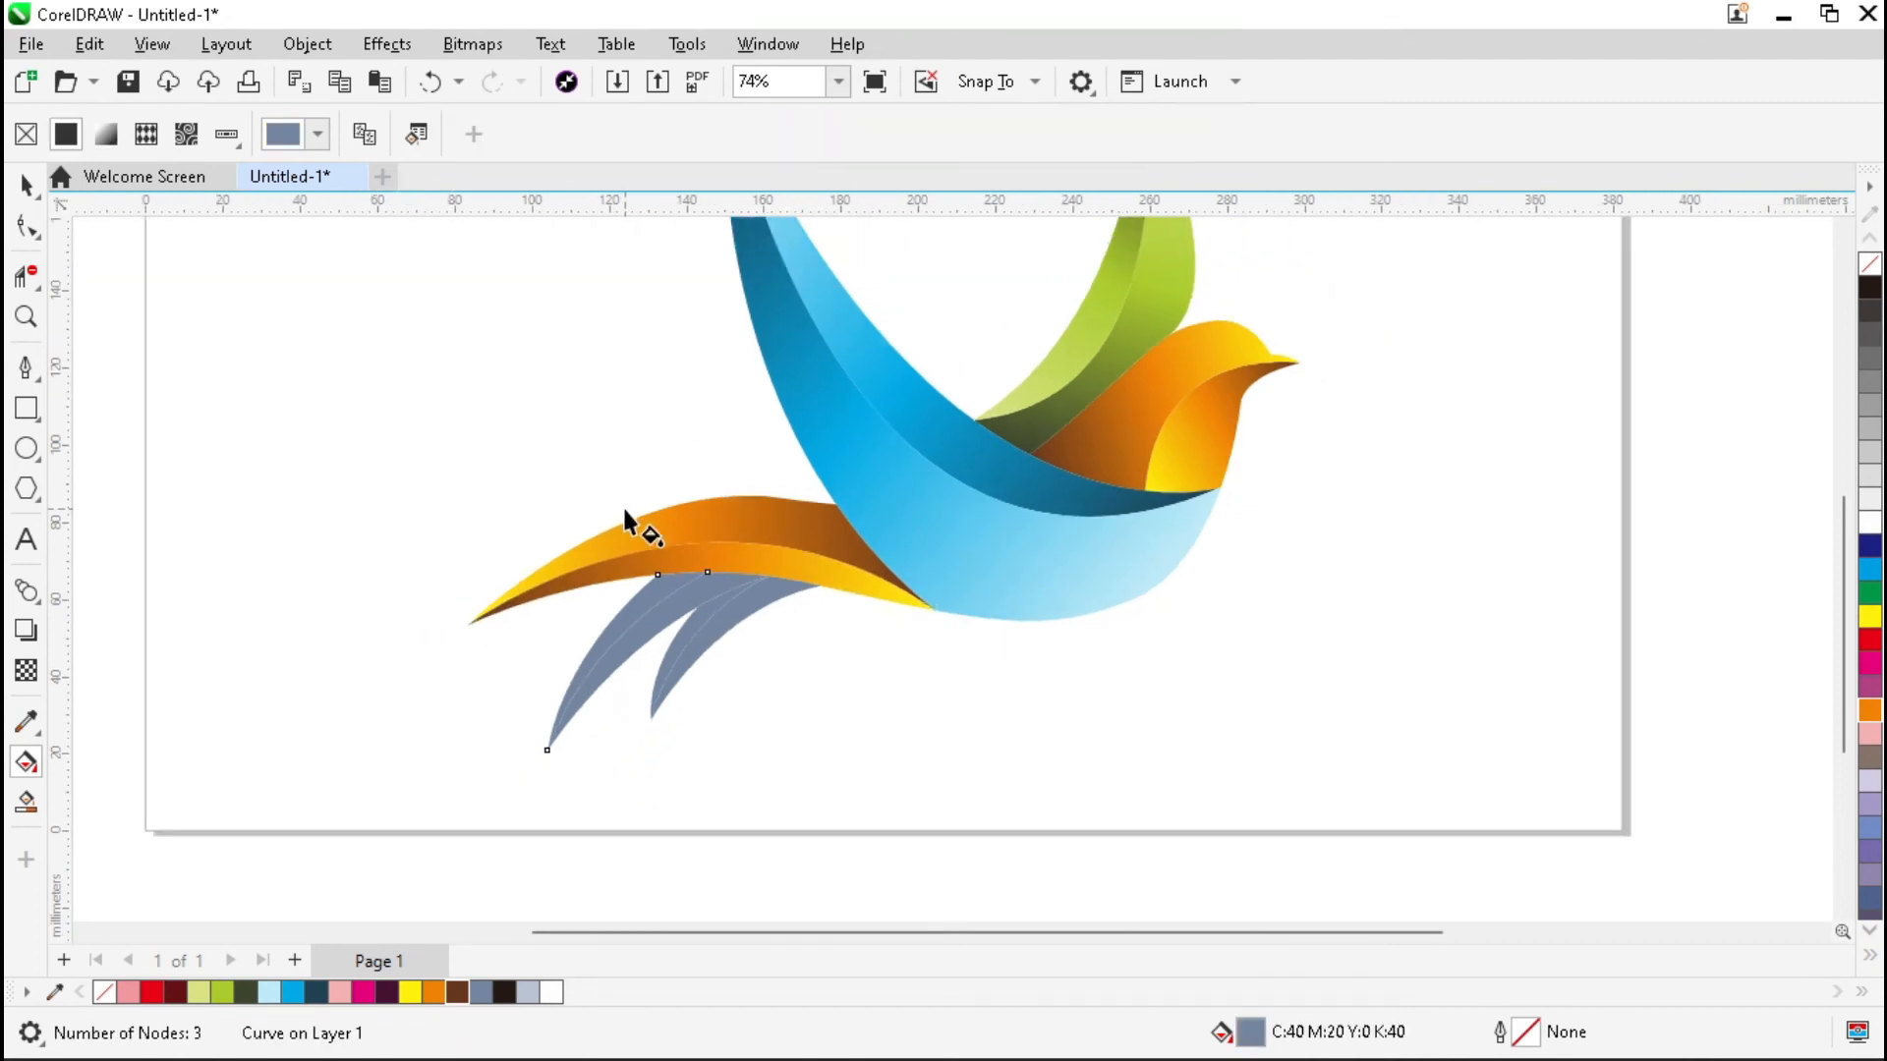
{"action": "scroll", "coordinate": [547, 786], "scroll_direction": "up", "scroll_amount": 2}
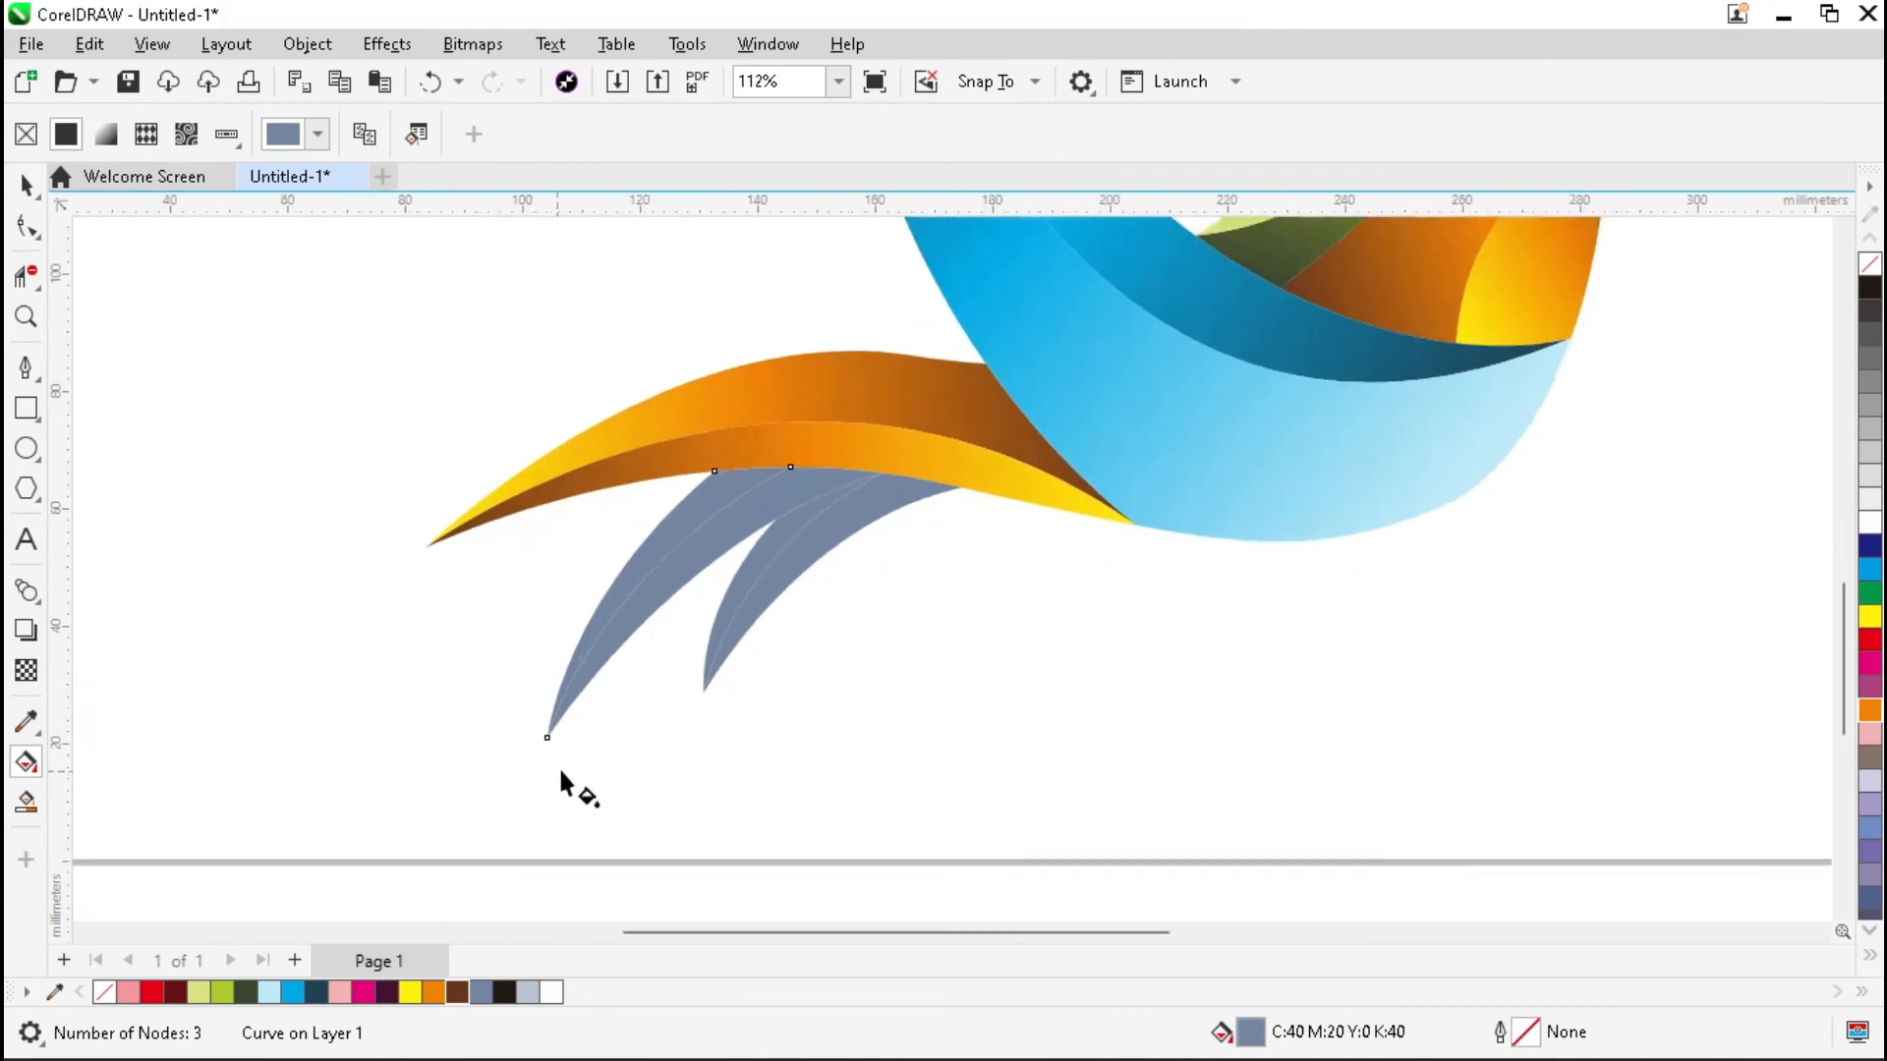
{"action": "left_click_drag", "start_coordinate": [762, 377], "coordinate": [542, 729]}
{"action": "double_click", "coordinate": [611, 620]}
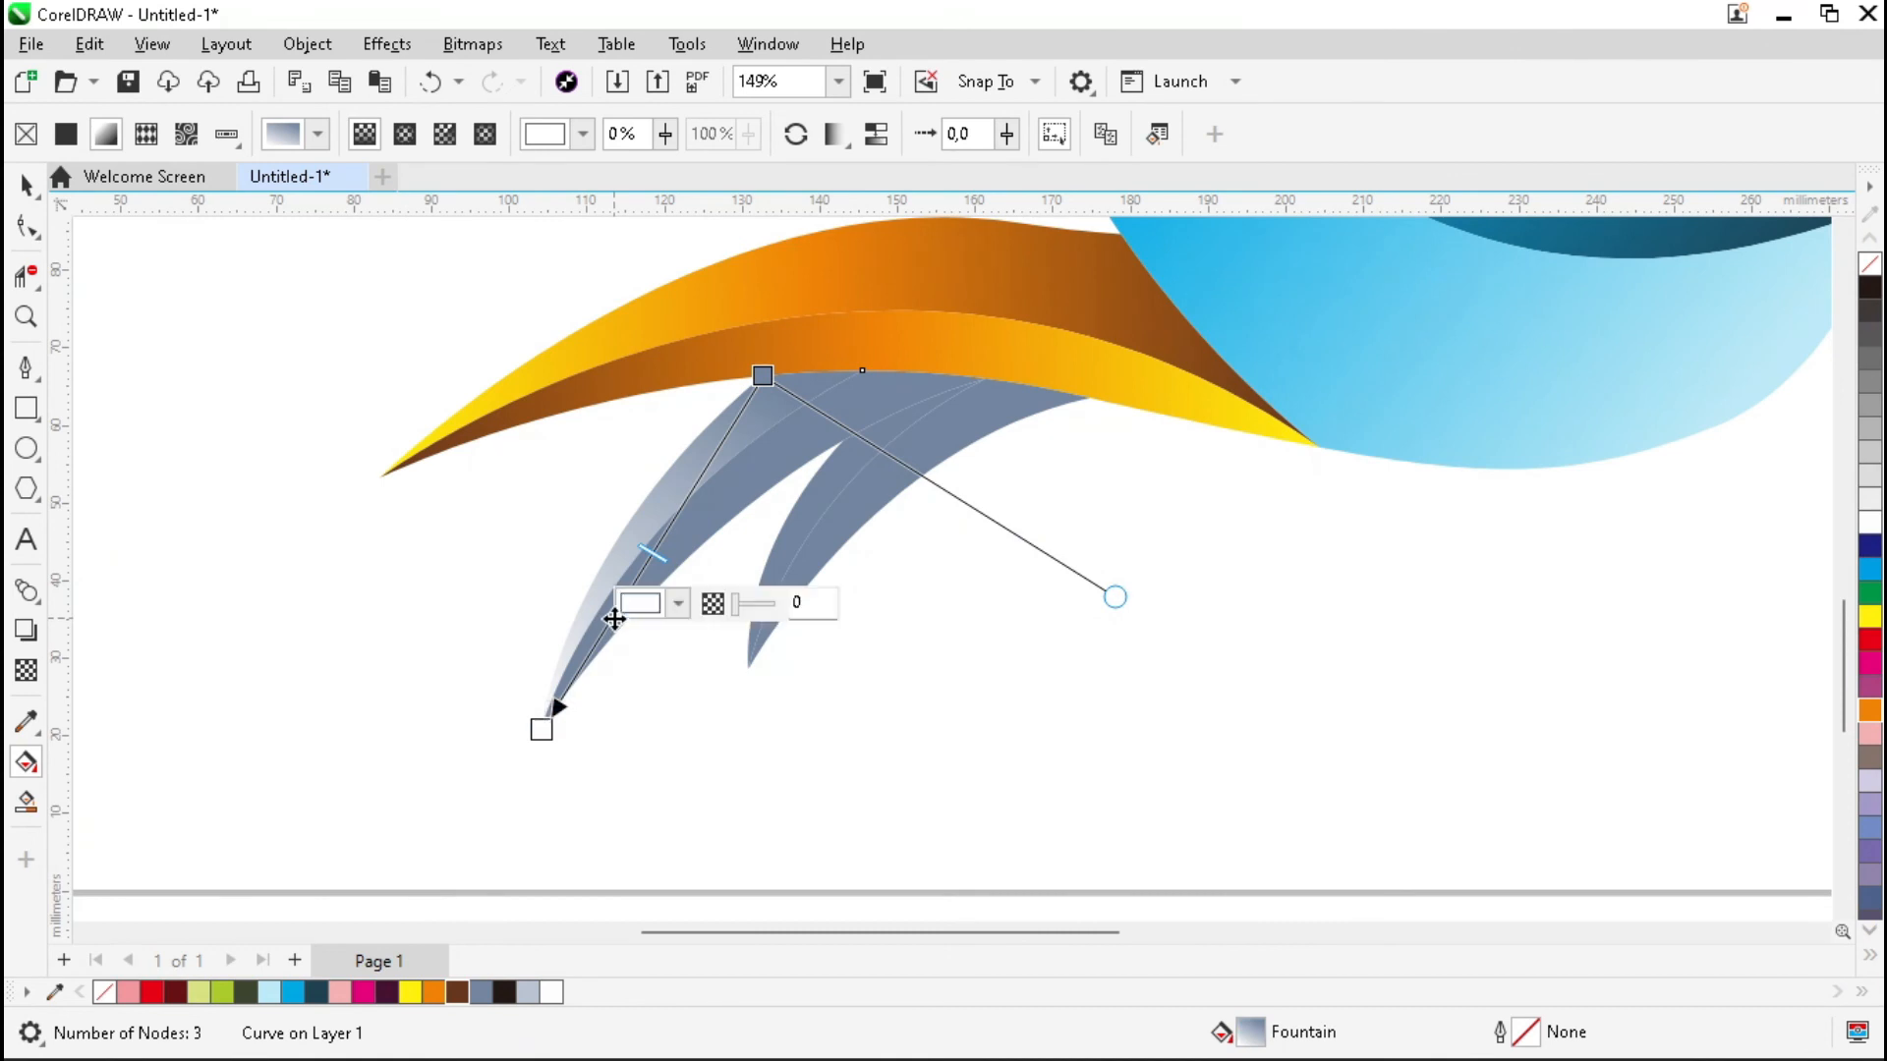
{"action": "left_click_drag", "start_coordinate": [611, 617], "coordinate": [645, 563]}
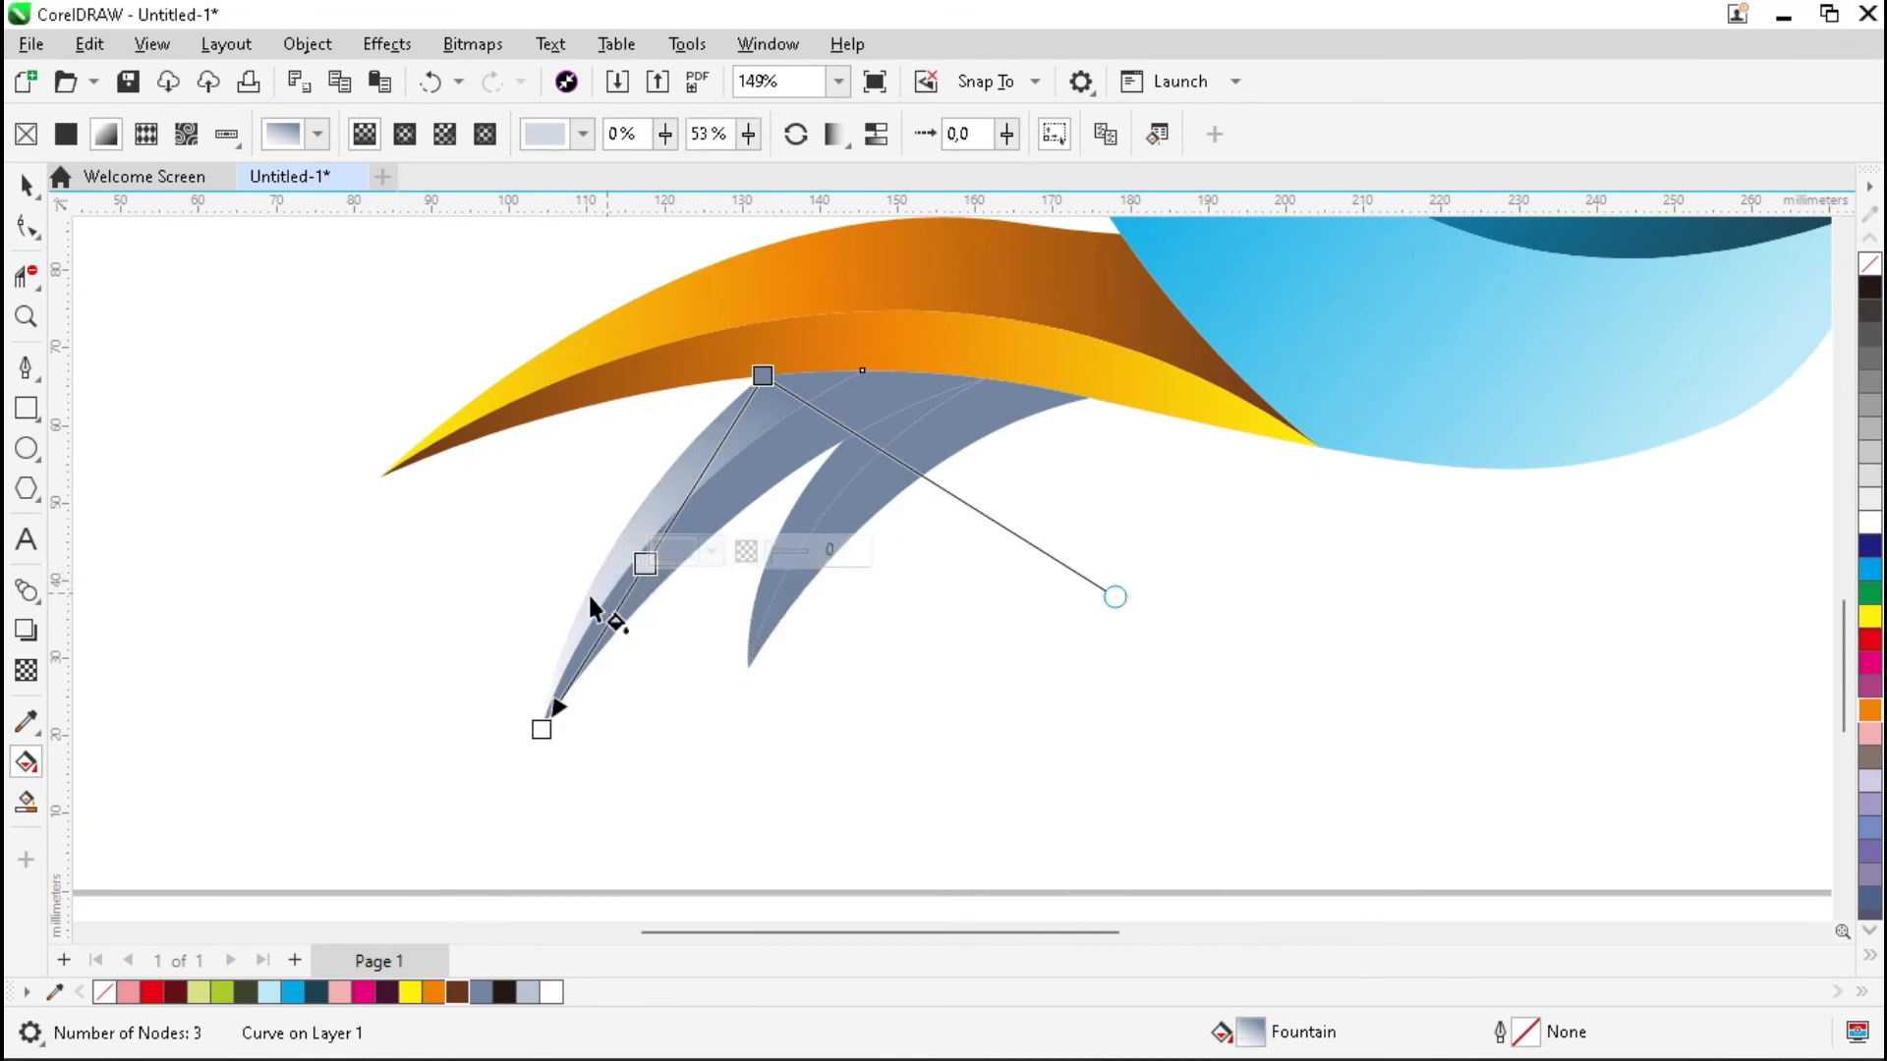
Colour the middle feather's gradient red in the middle, light pink at the tip and dark red at the base
{"action": "left_click", "coordinate": [152, 992]}
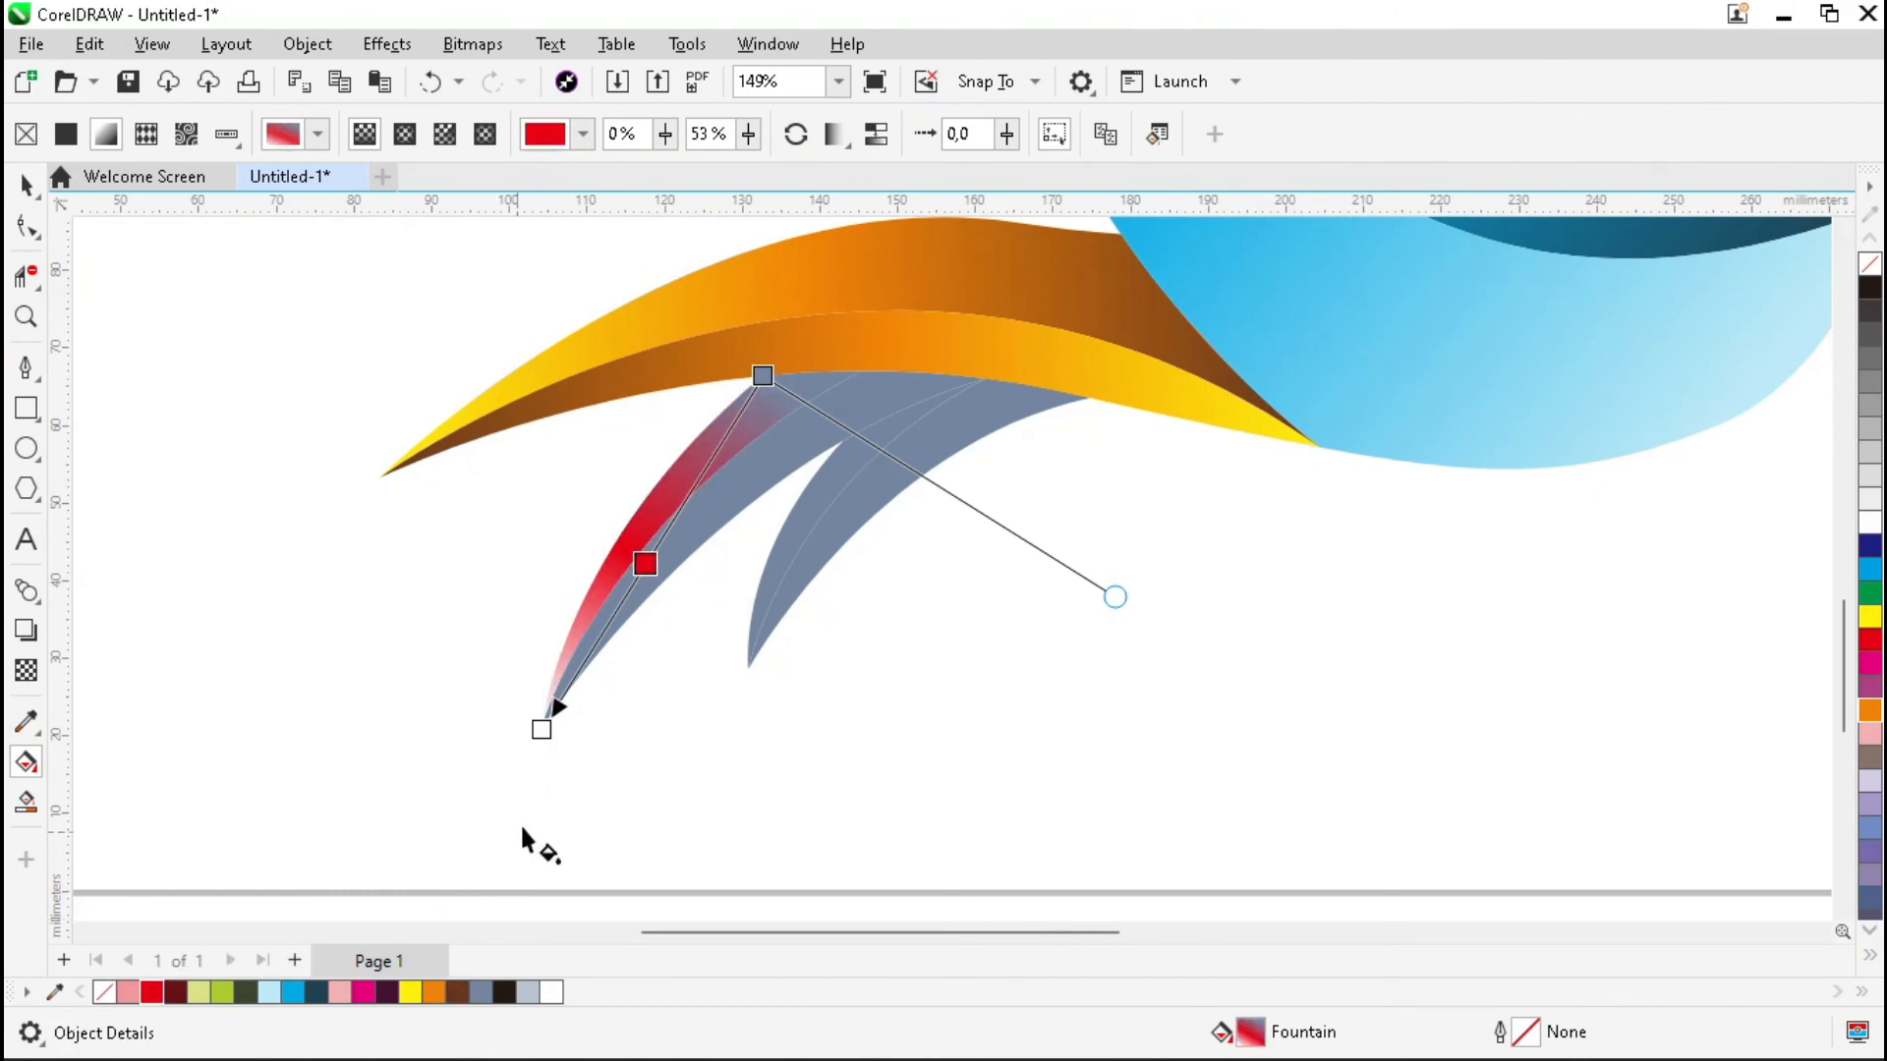
{"action": "left_click_drag", "start_coordinate": [127, 993], "coordinate": [542, 730]}
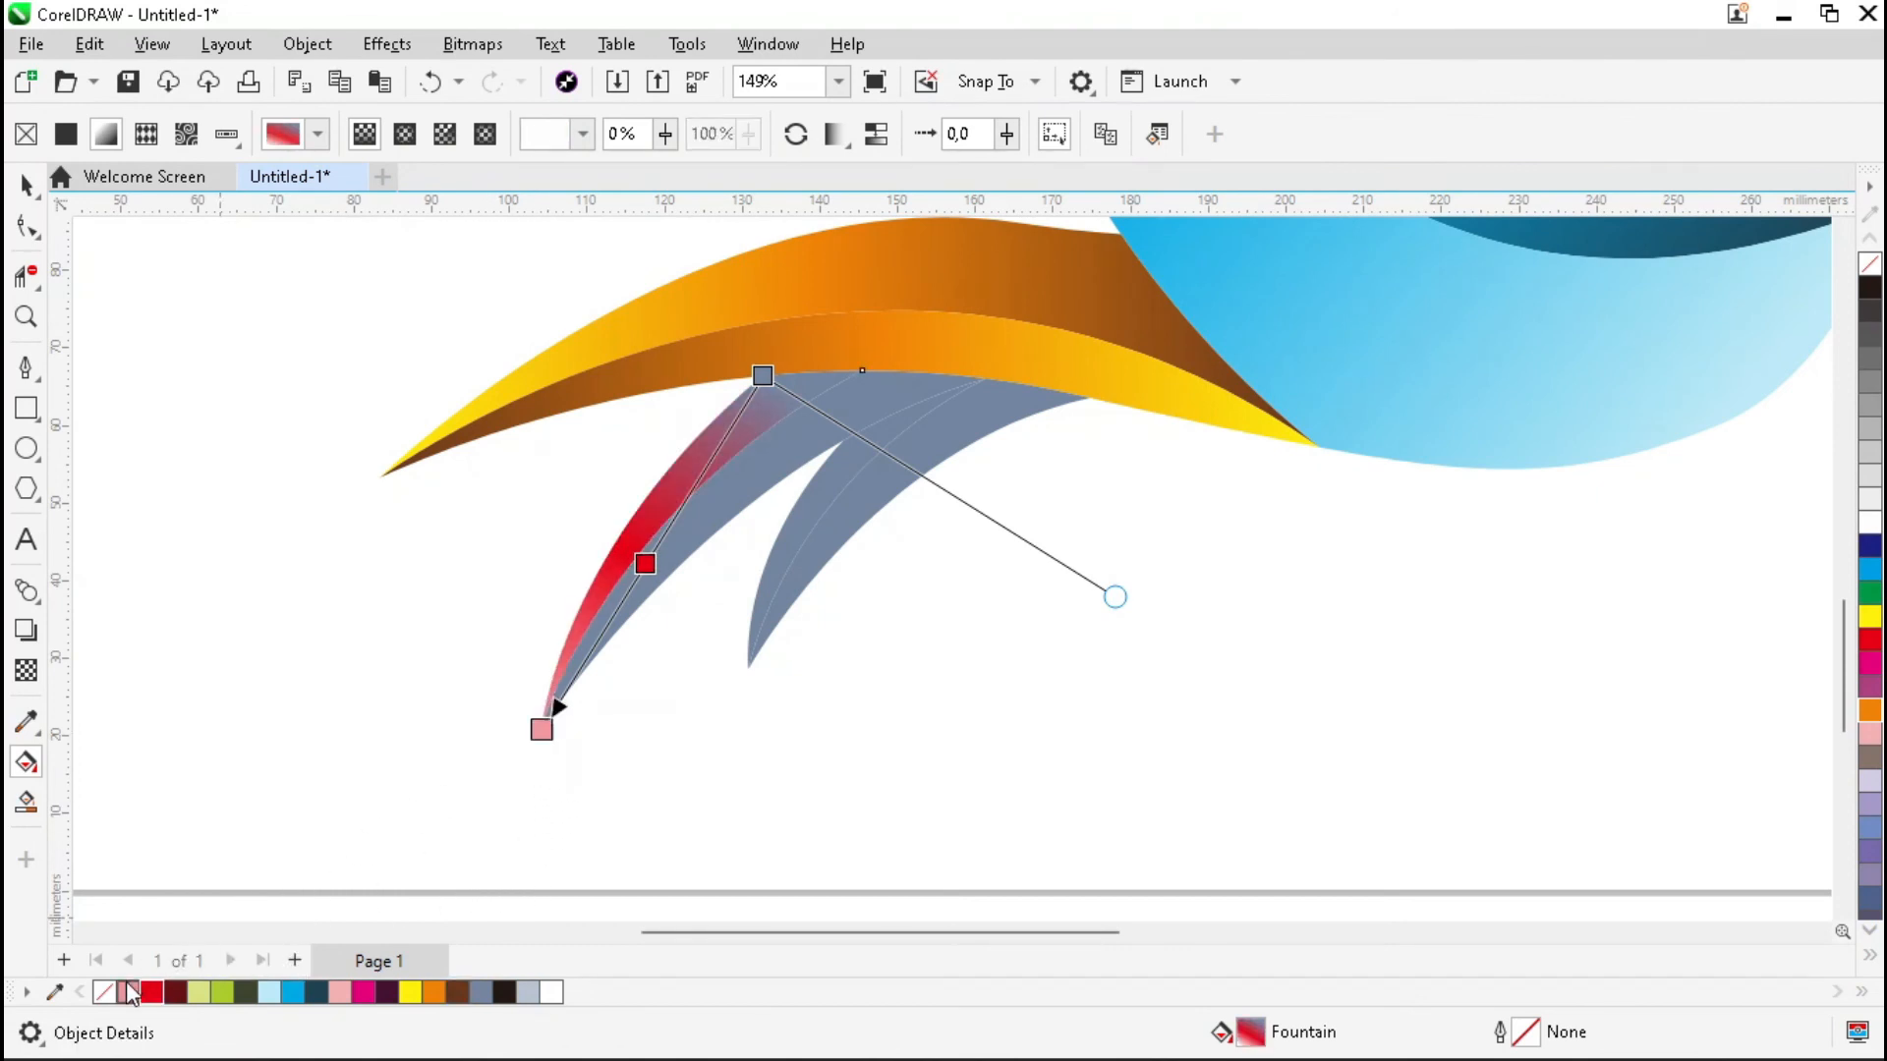
{"action": "left_click", "coordinate": [761, 376]}
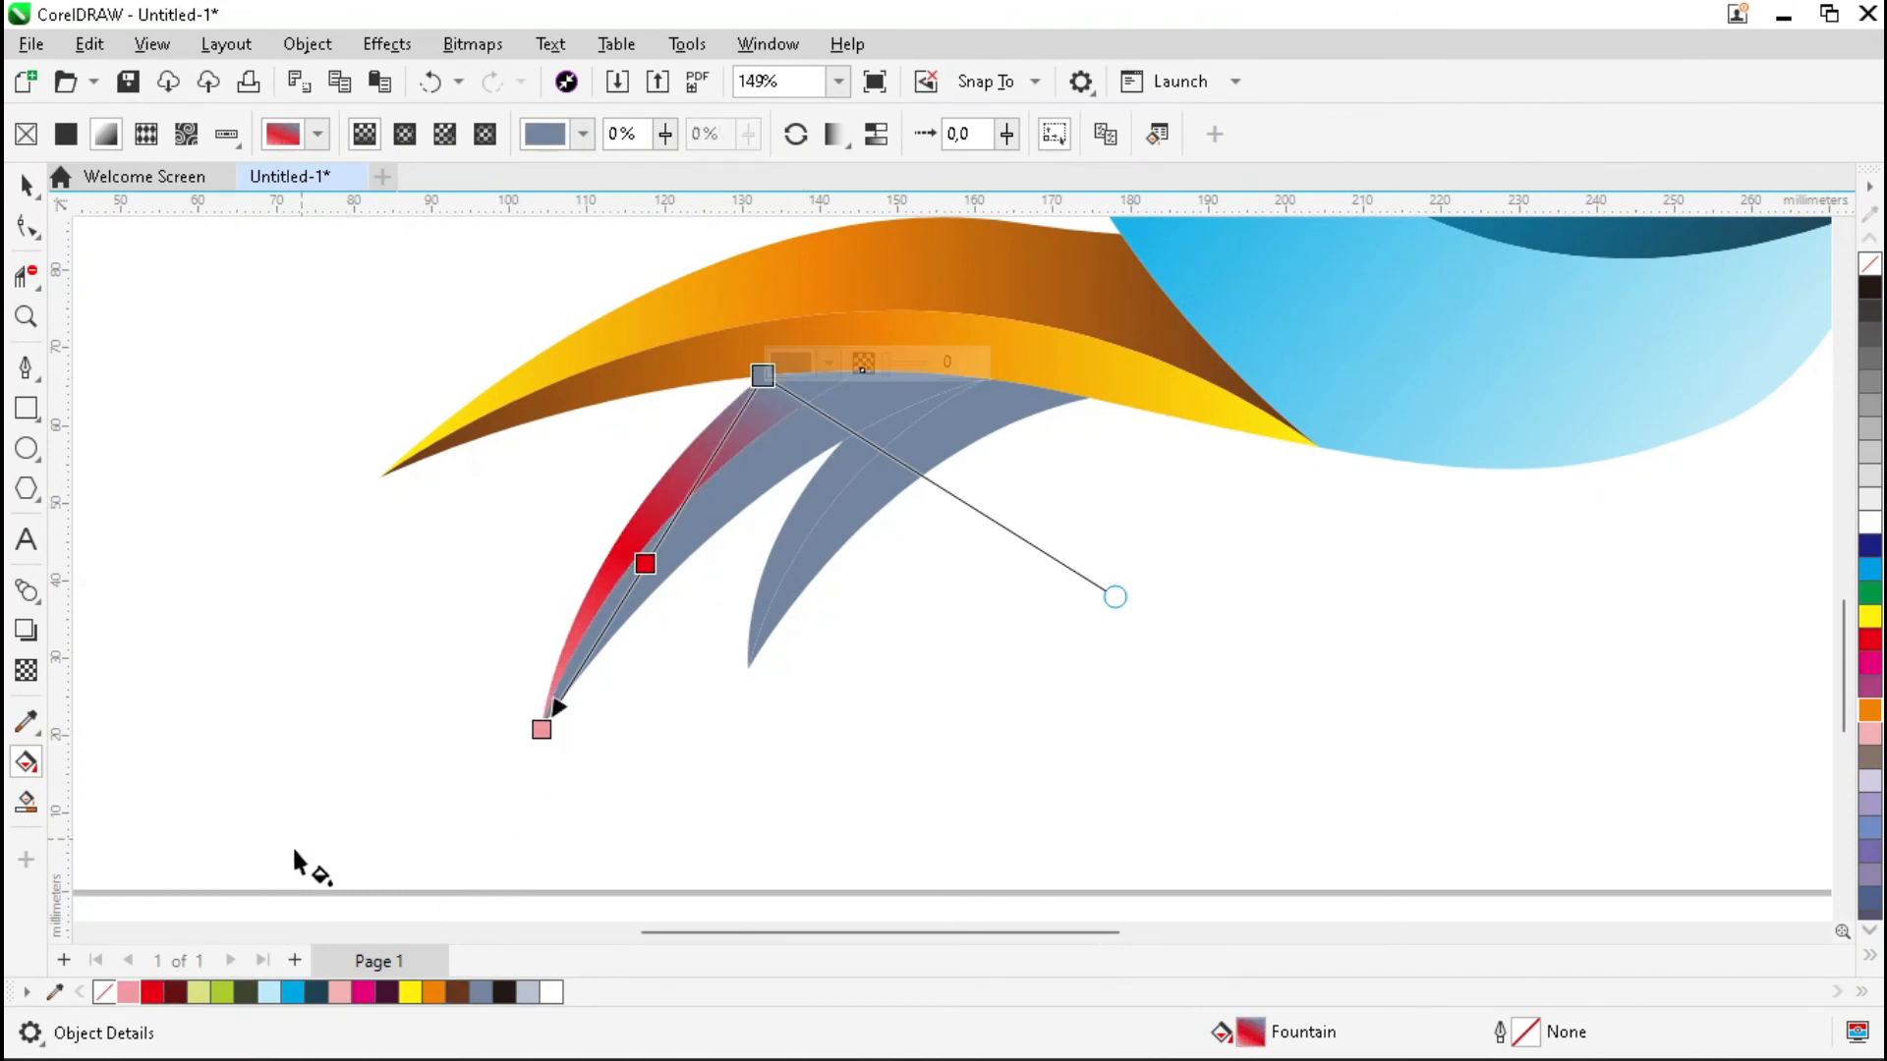
{"action": "left_click", "coordinate": [175, 992]}
Copy the red gradient to the middle feather's inner shape, move its start to the shape's upper corner, and reverse its direction
{"action": "left_click", "coordinate": [741, 497]}
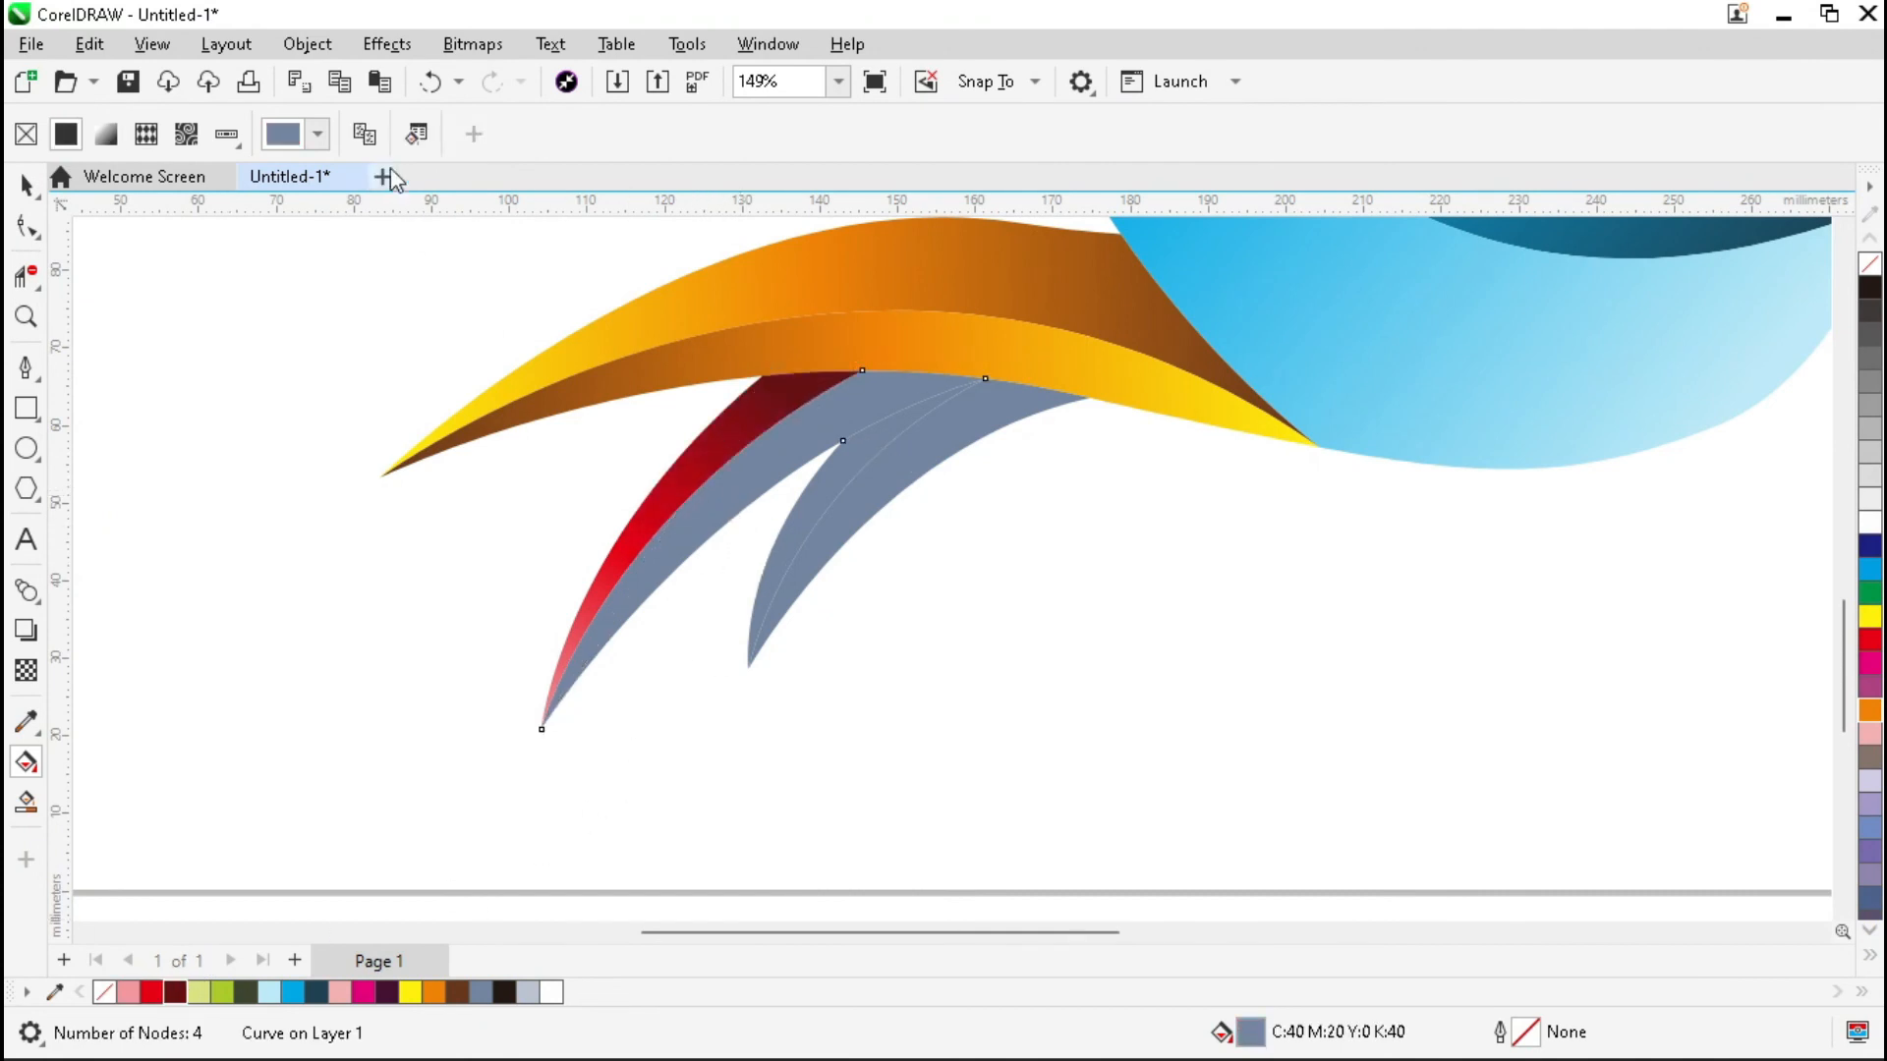
{"action": "left_click", "coordinate": [364, 133]}
{"action": "left_click", "coordinate": [680, 458]}
{"action": "left_click_drag", "start_coordinate": [847, 379], "coordinate": [986, 378]}
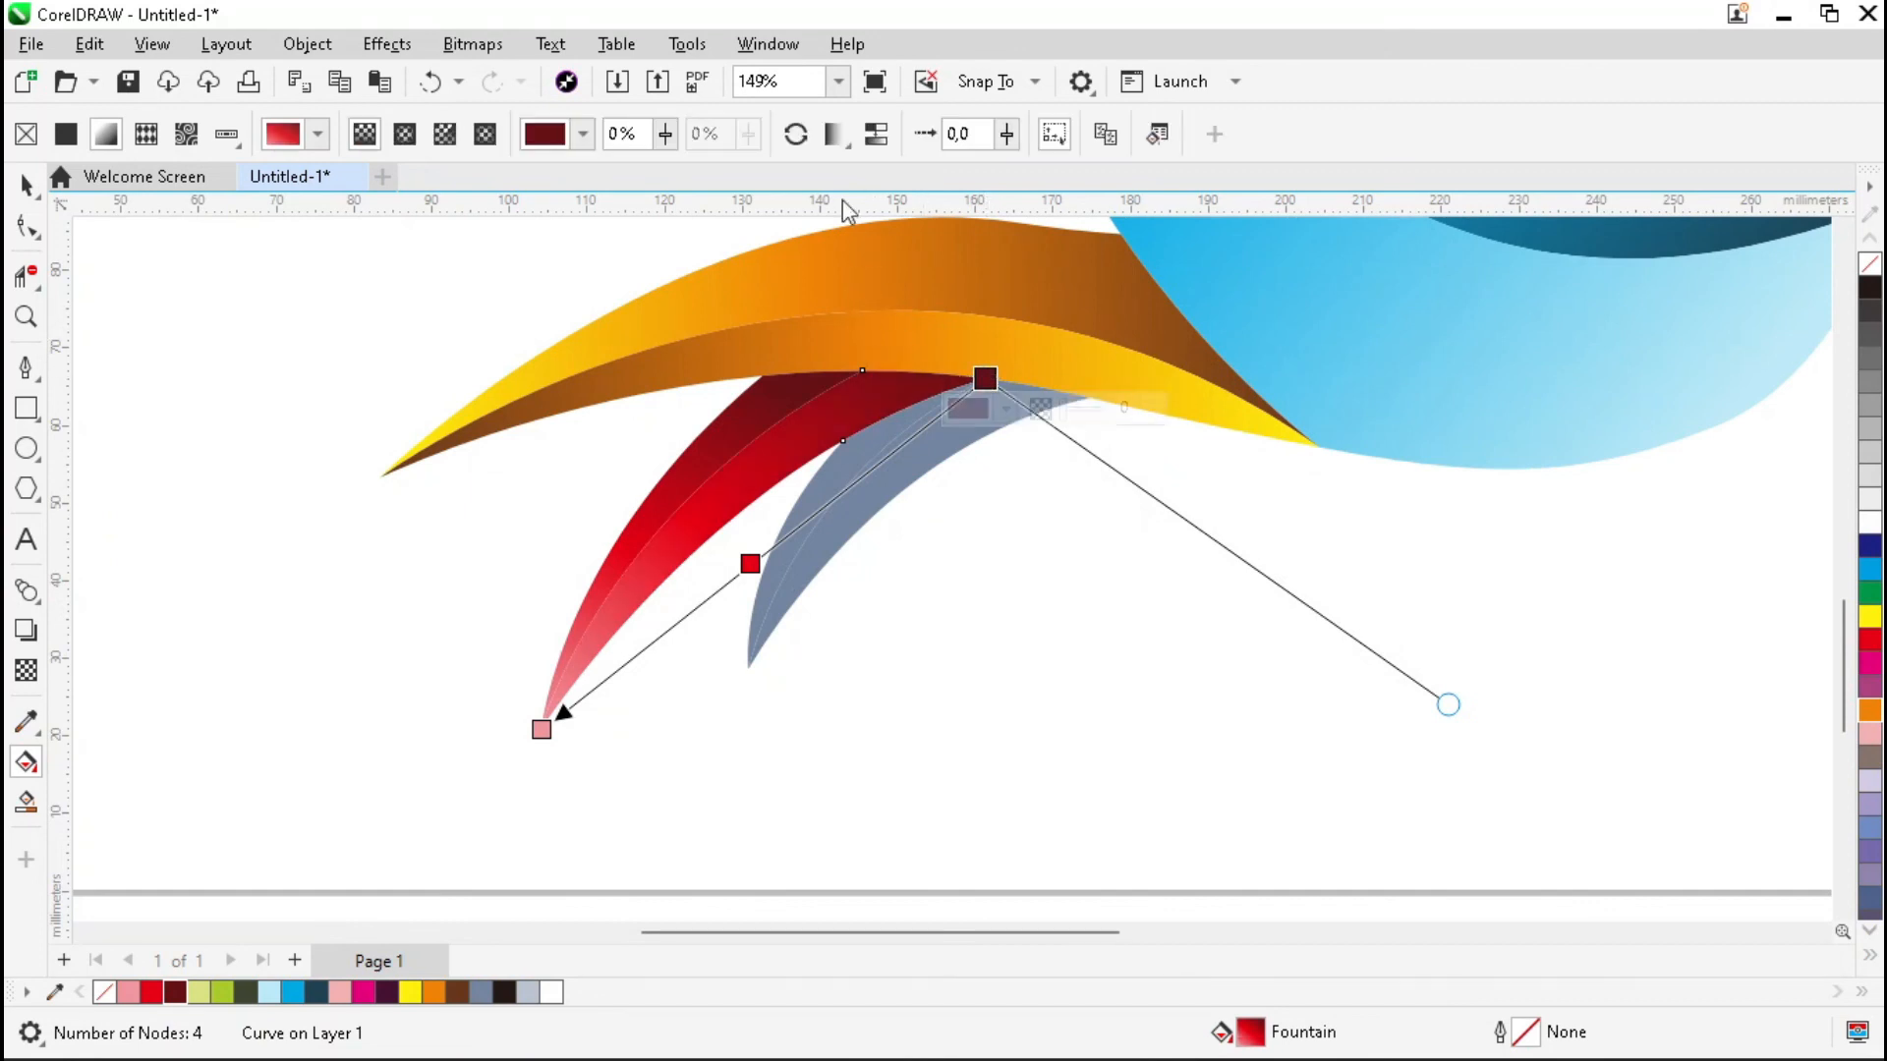
{"action": "left_click", "coordinate": [795, 134]}
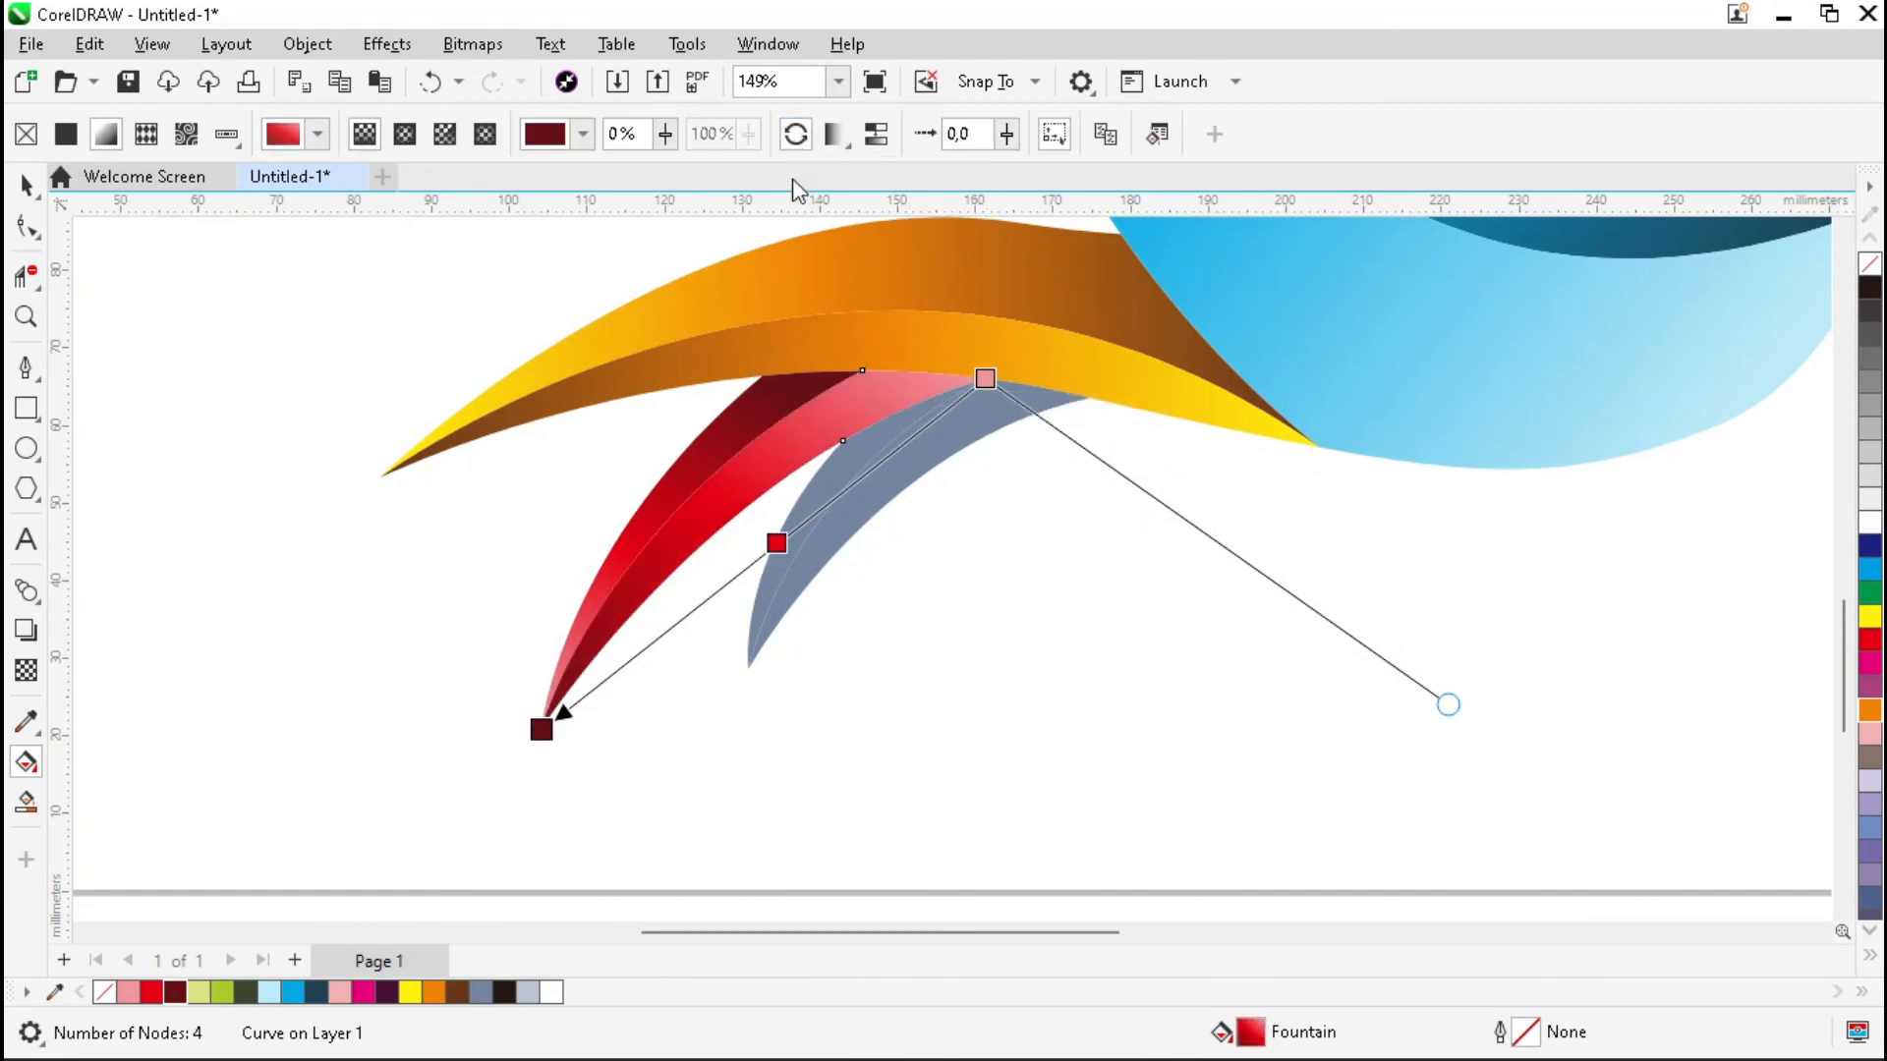
Apply a linear fountain fill to the shortest tail feather's outer shape from tip to base and add a colour node at 46%
{"action": "left_click", "coordinate": [842, 485]}
{"action": "scroll", "coordinate": [447, 590], "scroll_direction": "down", "scroll_amount": 2}
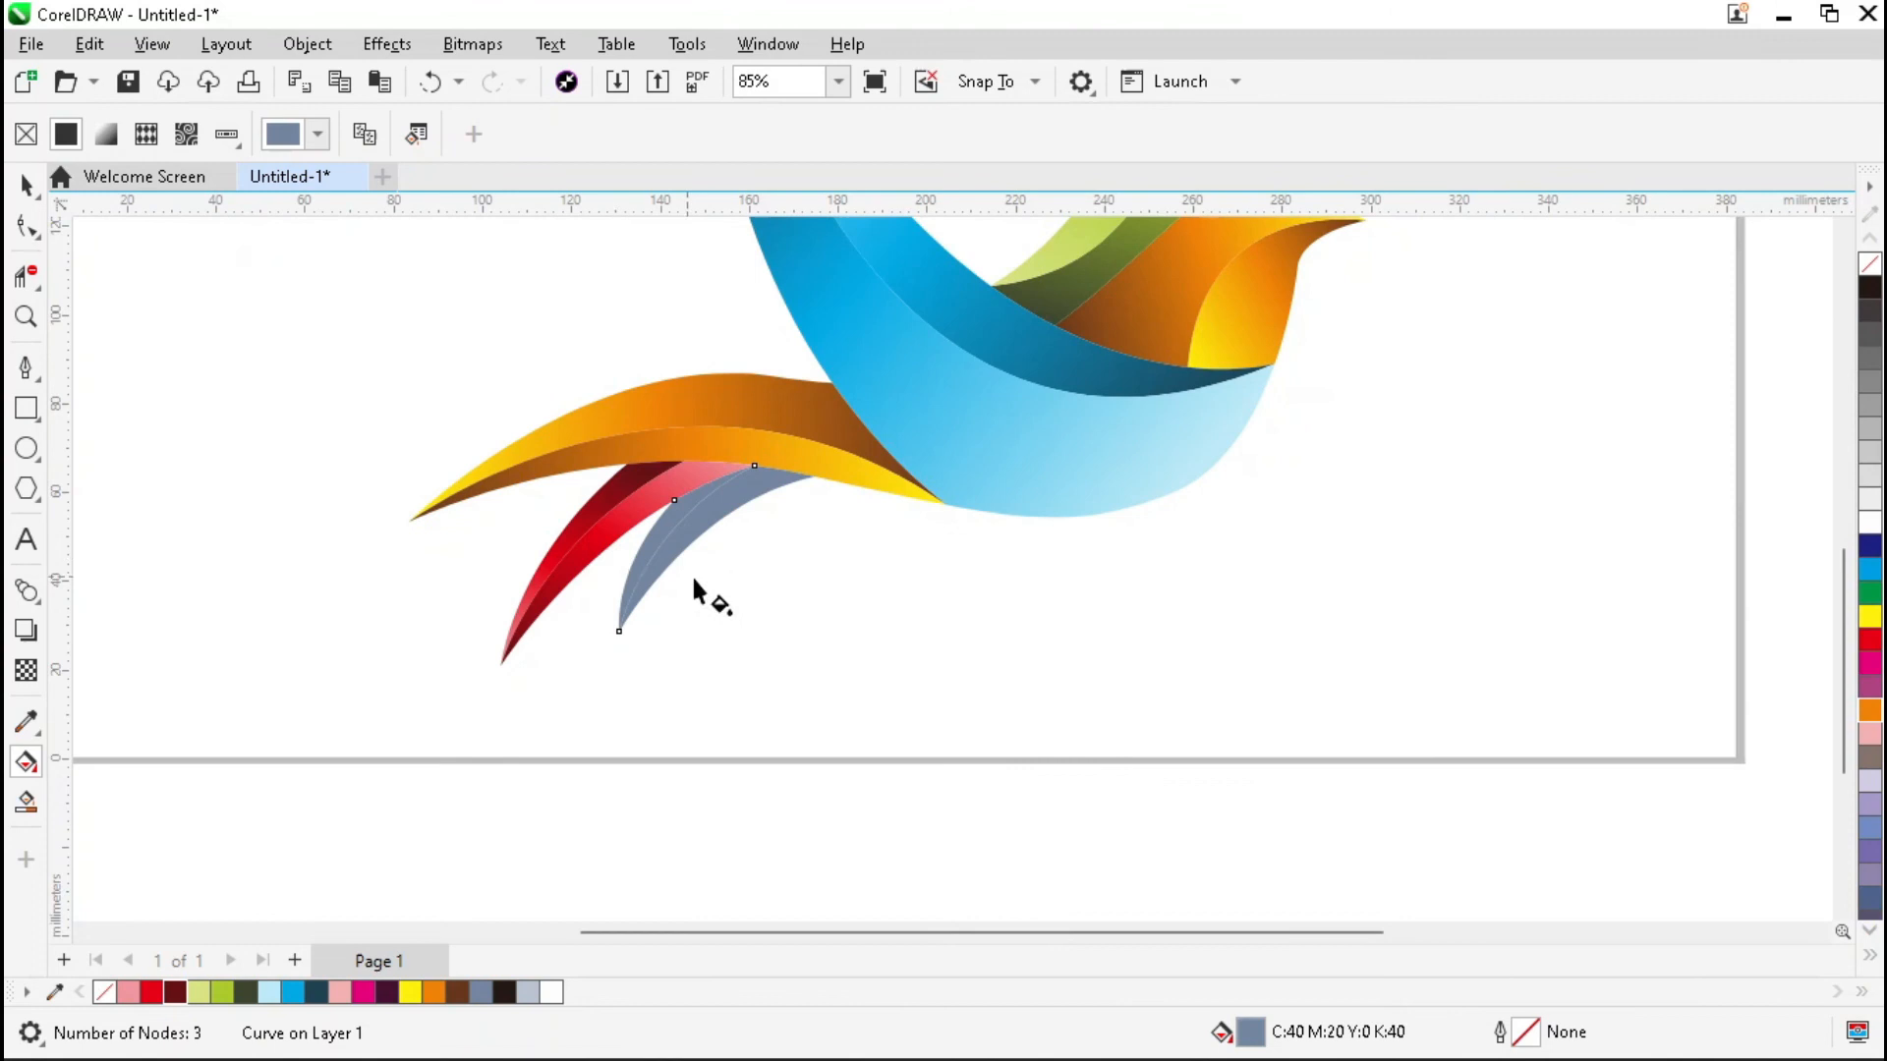
{"action": "scroll", "coordinate": [688, 594], "scroll_direction": "up", "scroll_amount": 2}
{"action": "left_click_drag", "start_coordinate": [511, 700], "coordinate": [831, 317]}
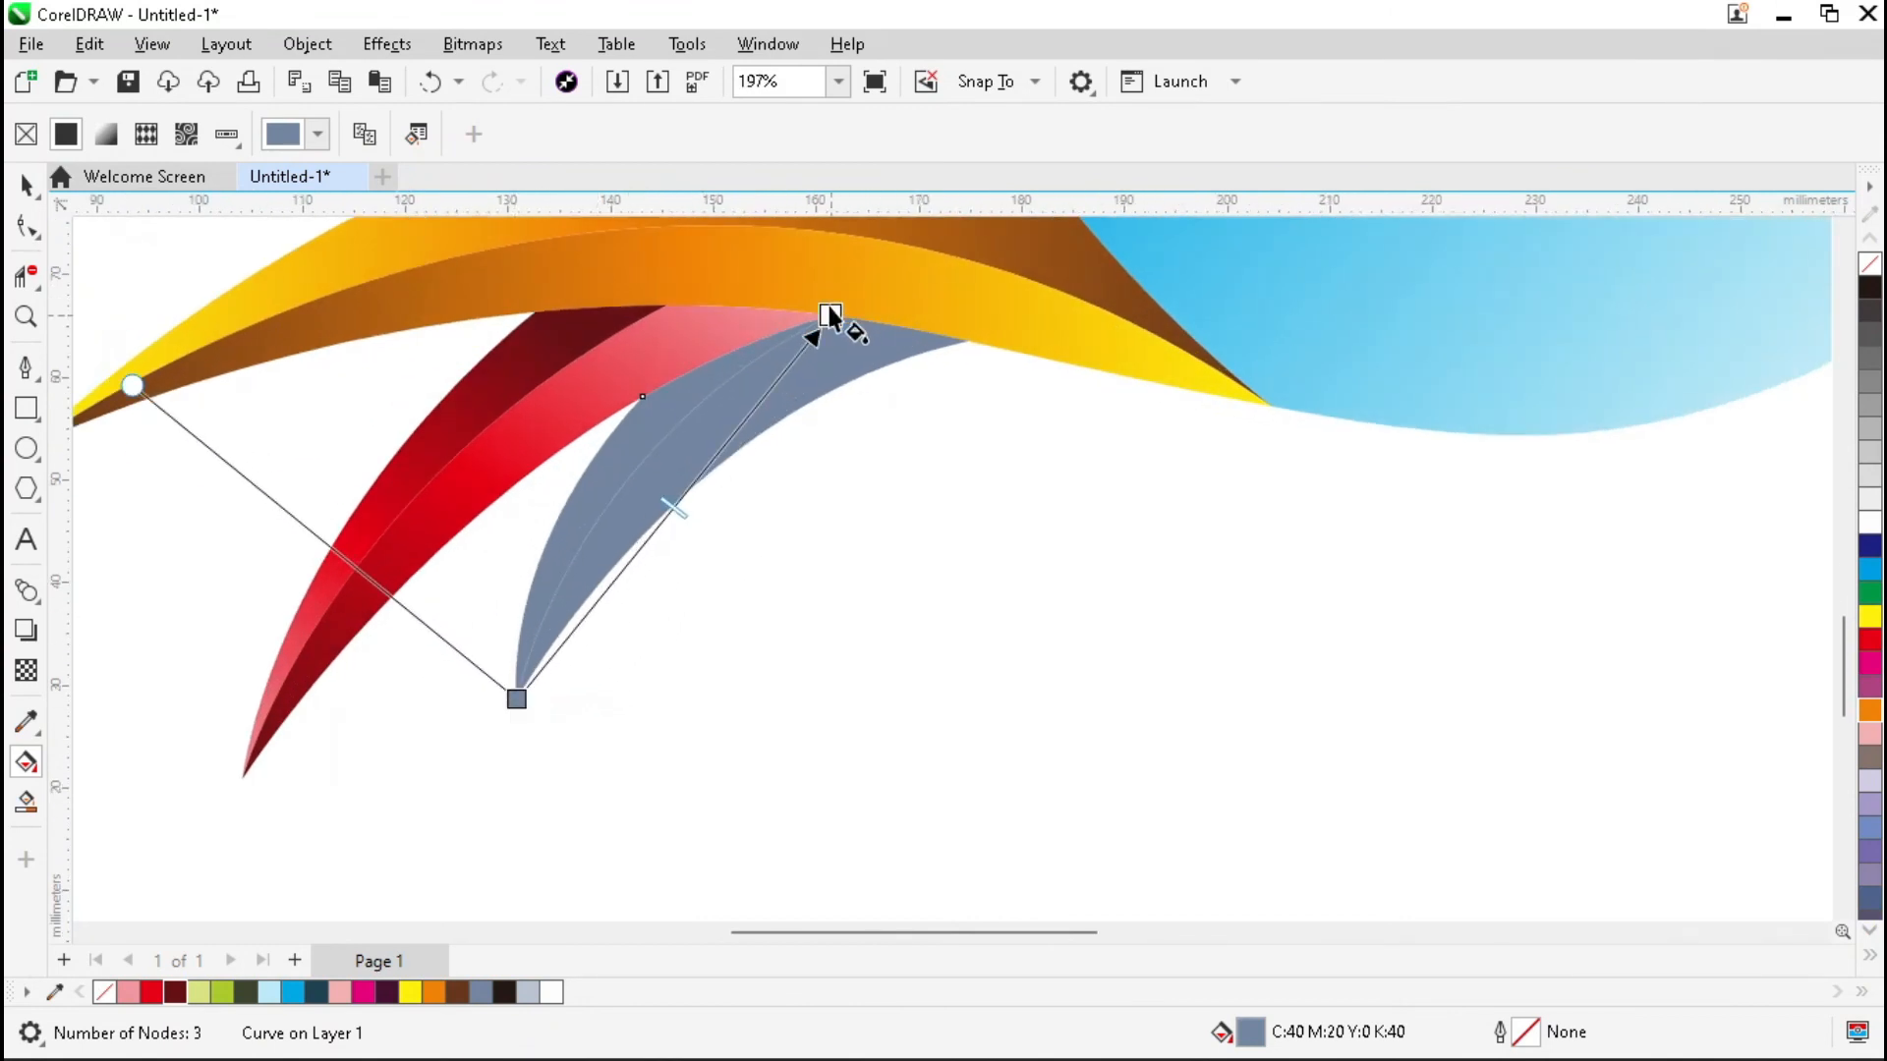
{"action": "double_click", "coordinate": [661, 519]}
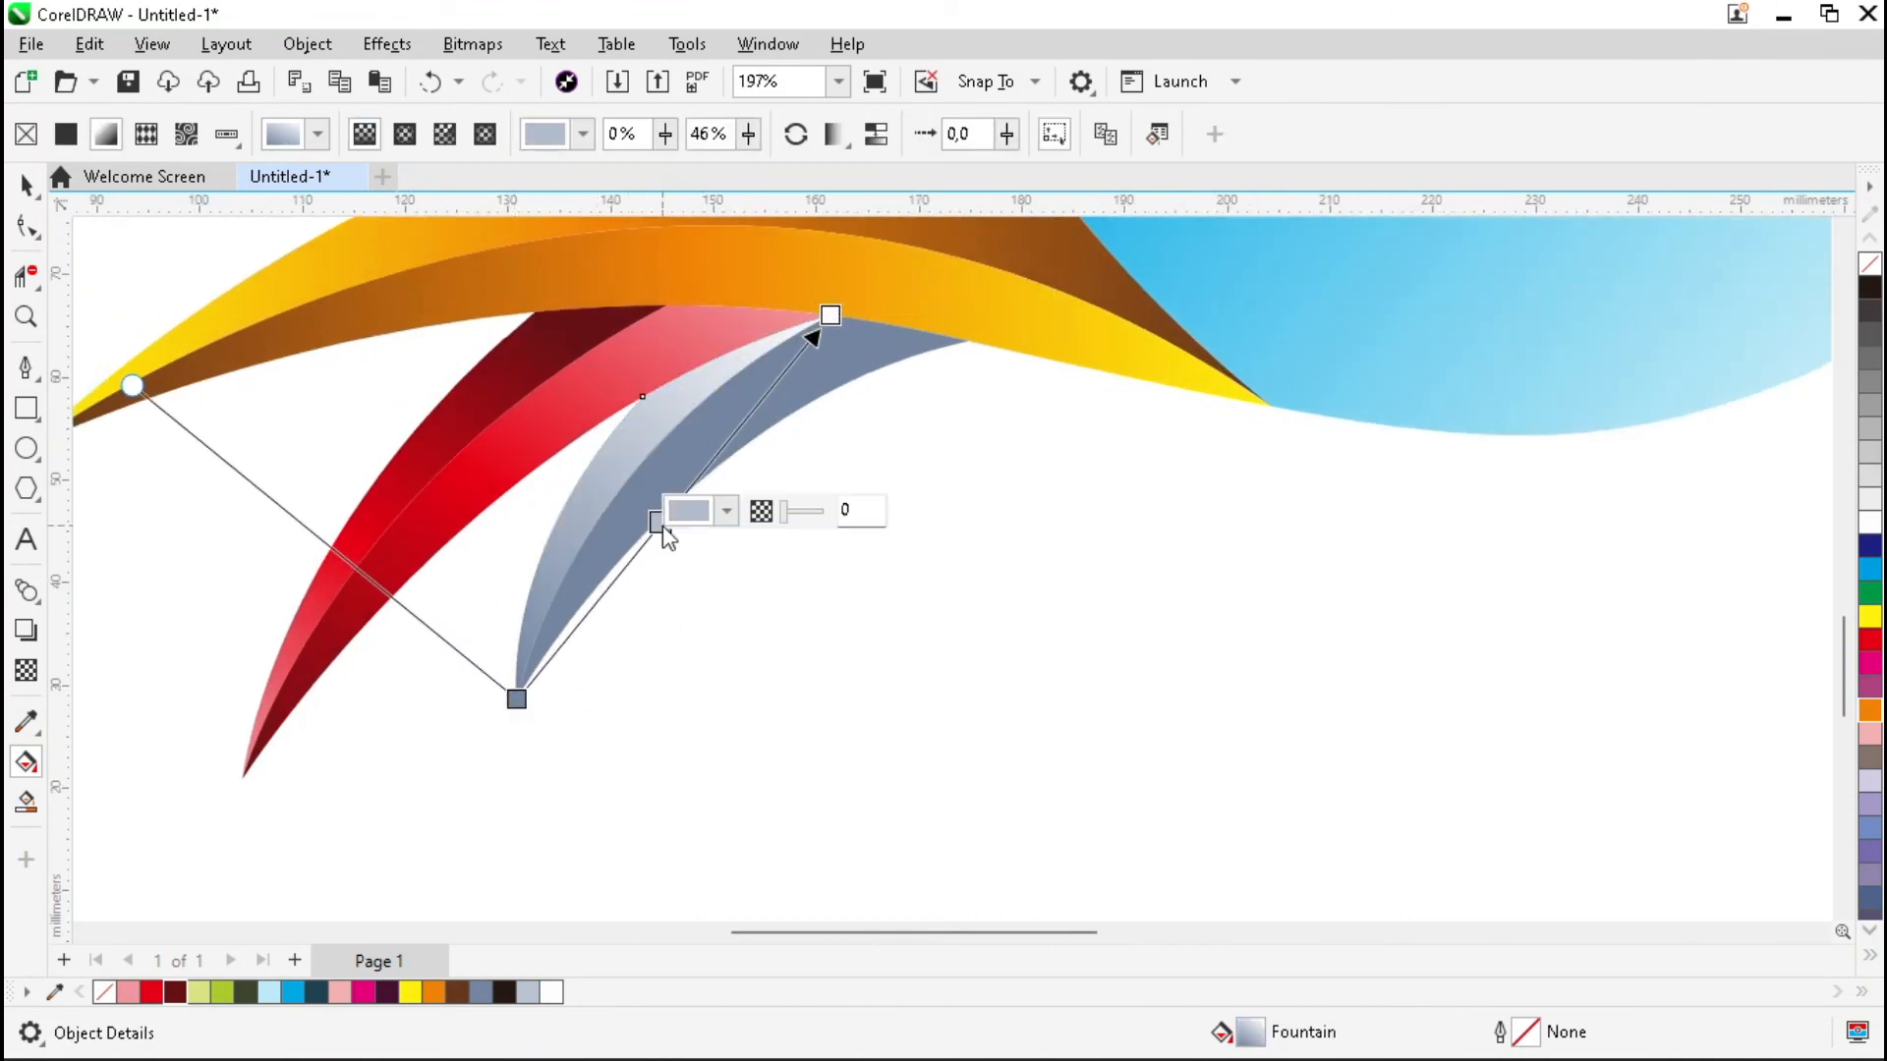
Colour the shortest feather's gradient dark purple at the base, magenta in the middle and pale pink at the tip
{"action": "left_click", "coordinate": [830, 315]}
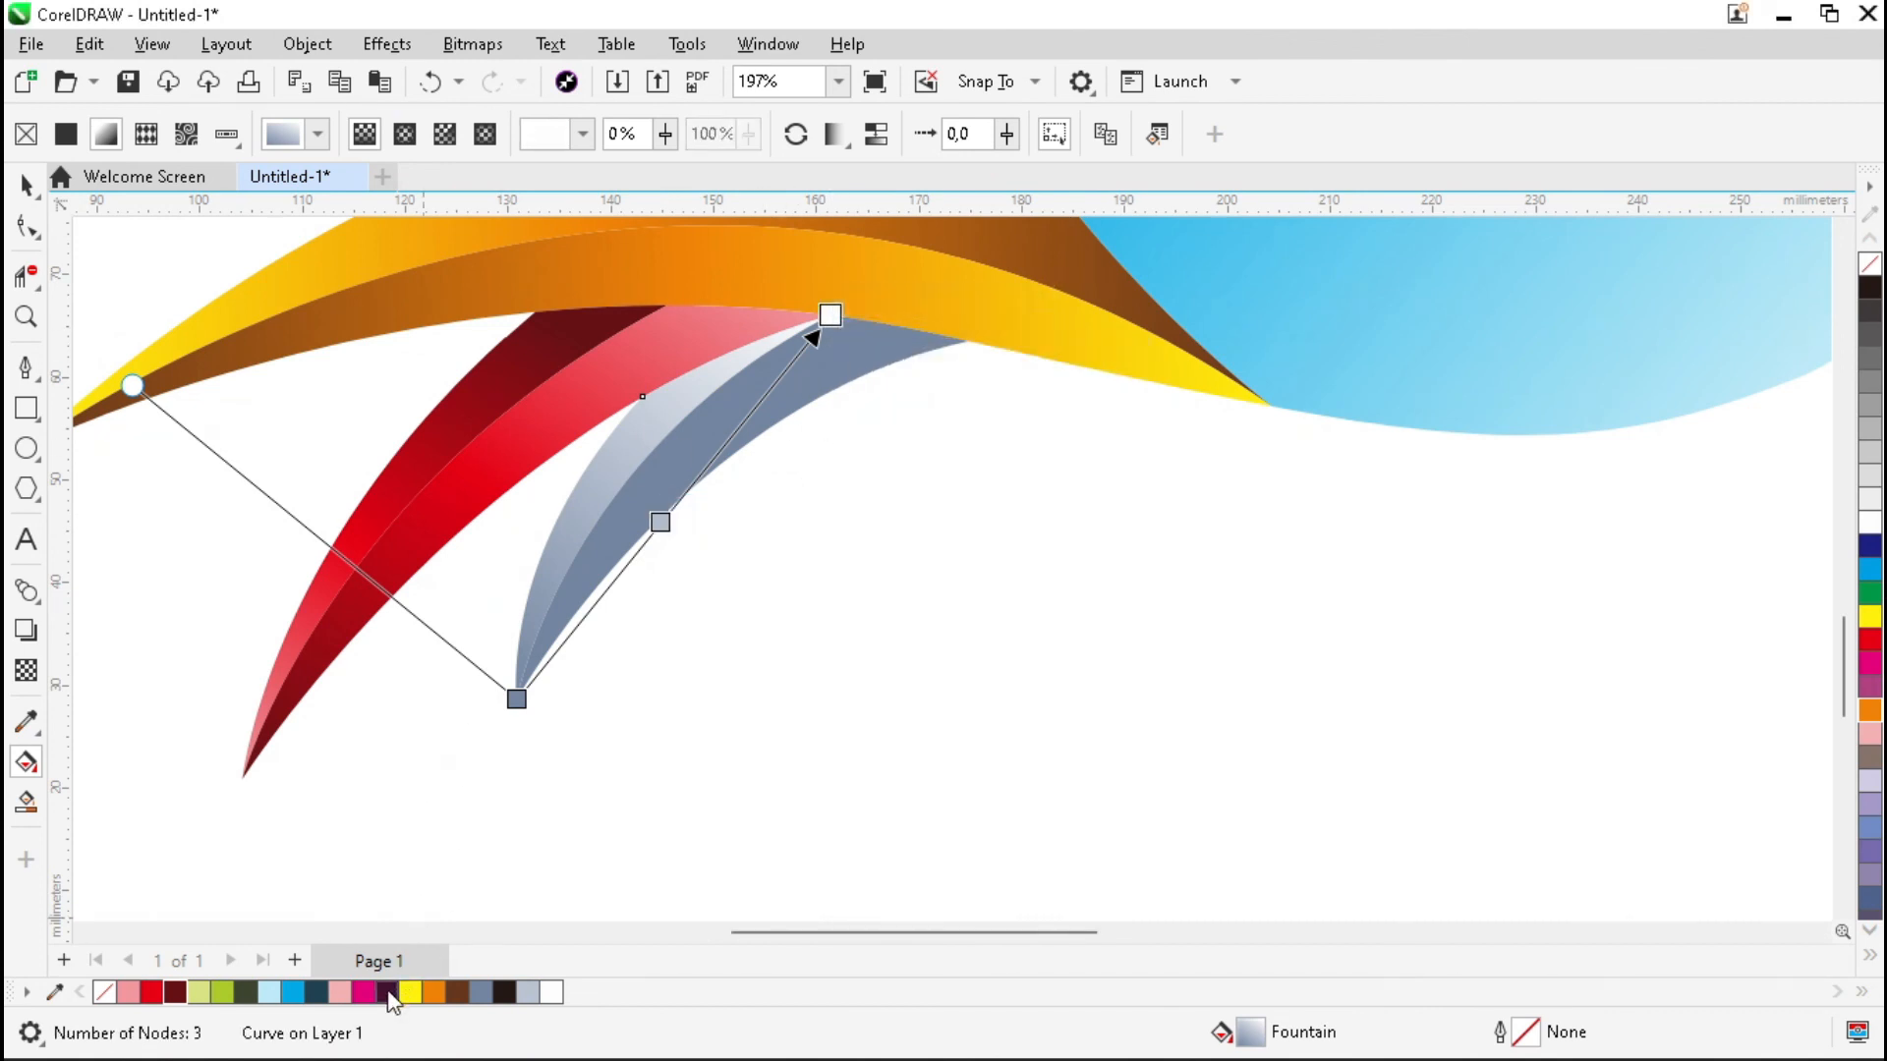
{"action": "left_click", "coordinate": [386, 993]}
{"action": "left_click", "coordinate": [660, 523]}
{"action": "left_click", "coordinate": [363, 992]}
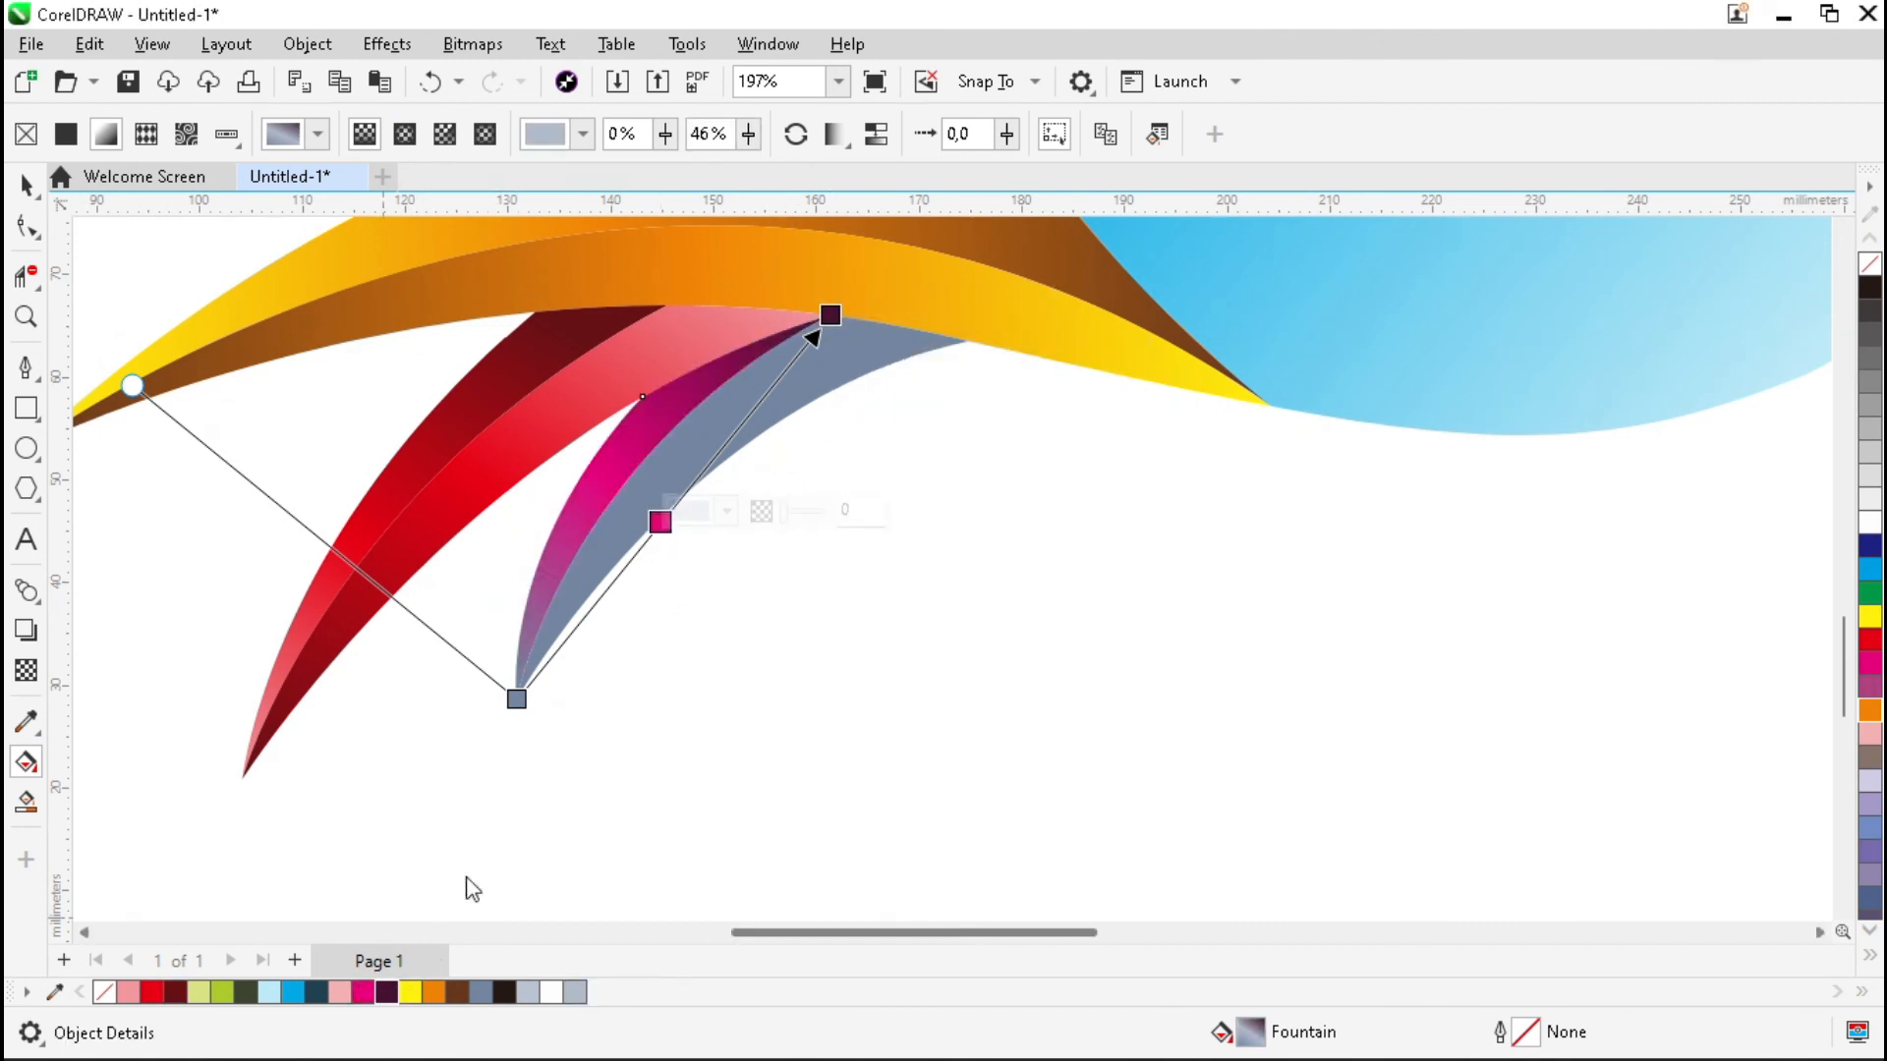
{"action": "left_click", "coordinate": [339, 993]}
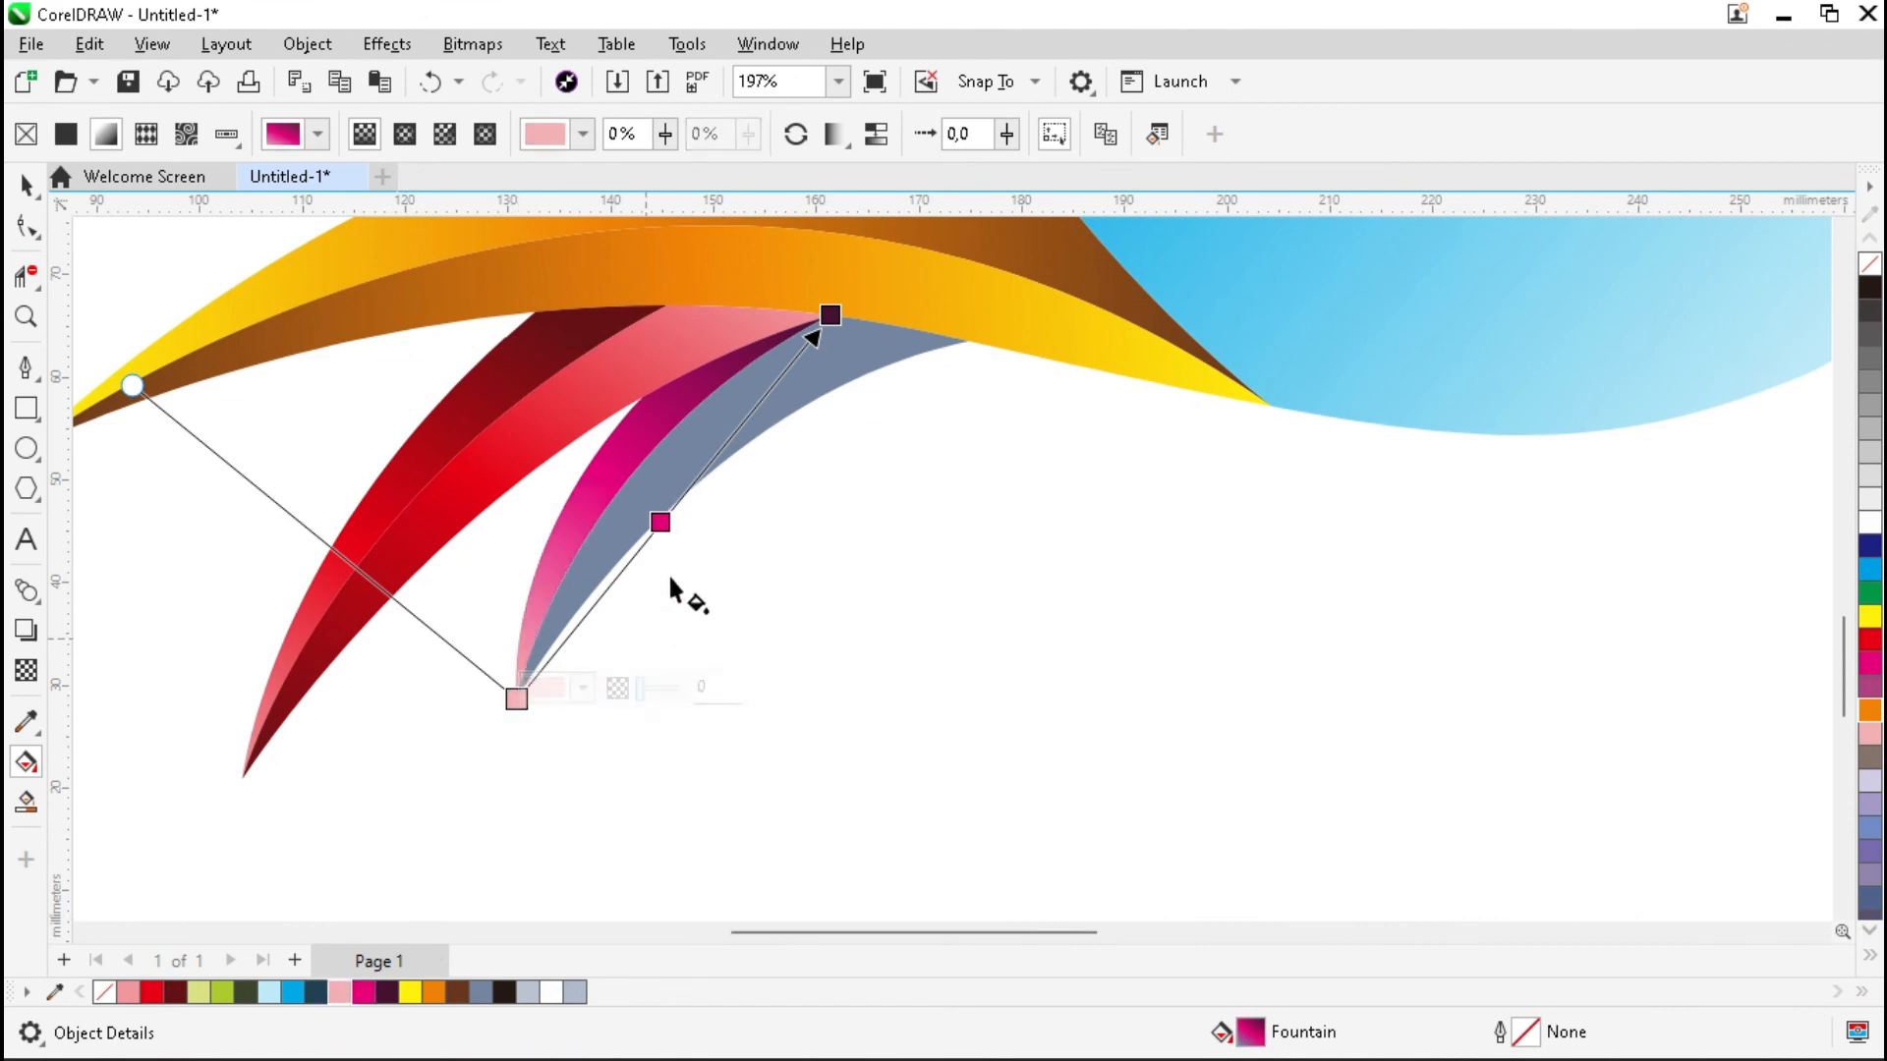
Copy the magenta gradient to the shortest feather's remaining grey shape and reverse its direction
{"action": "left_click", "coordinate": [831, 386]}
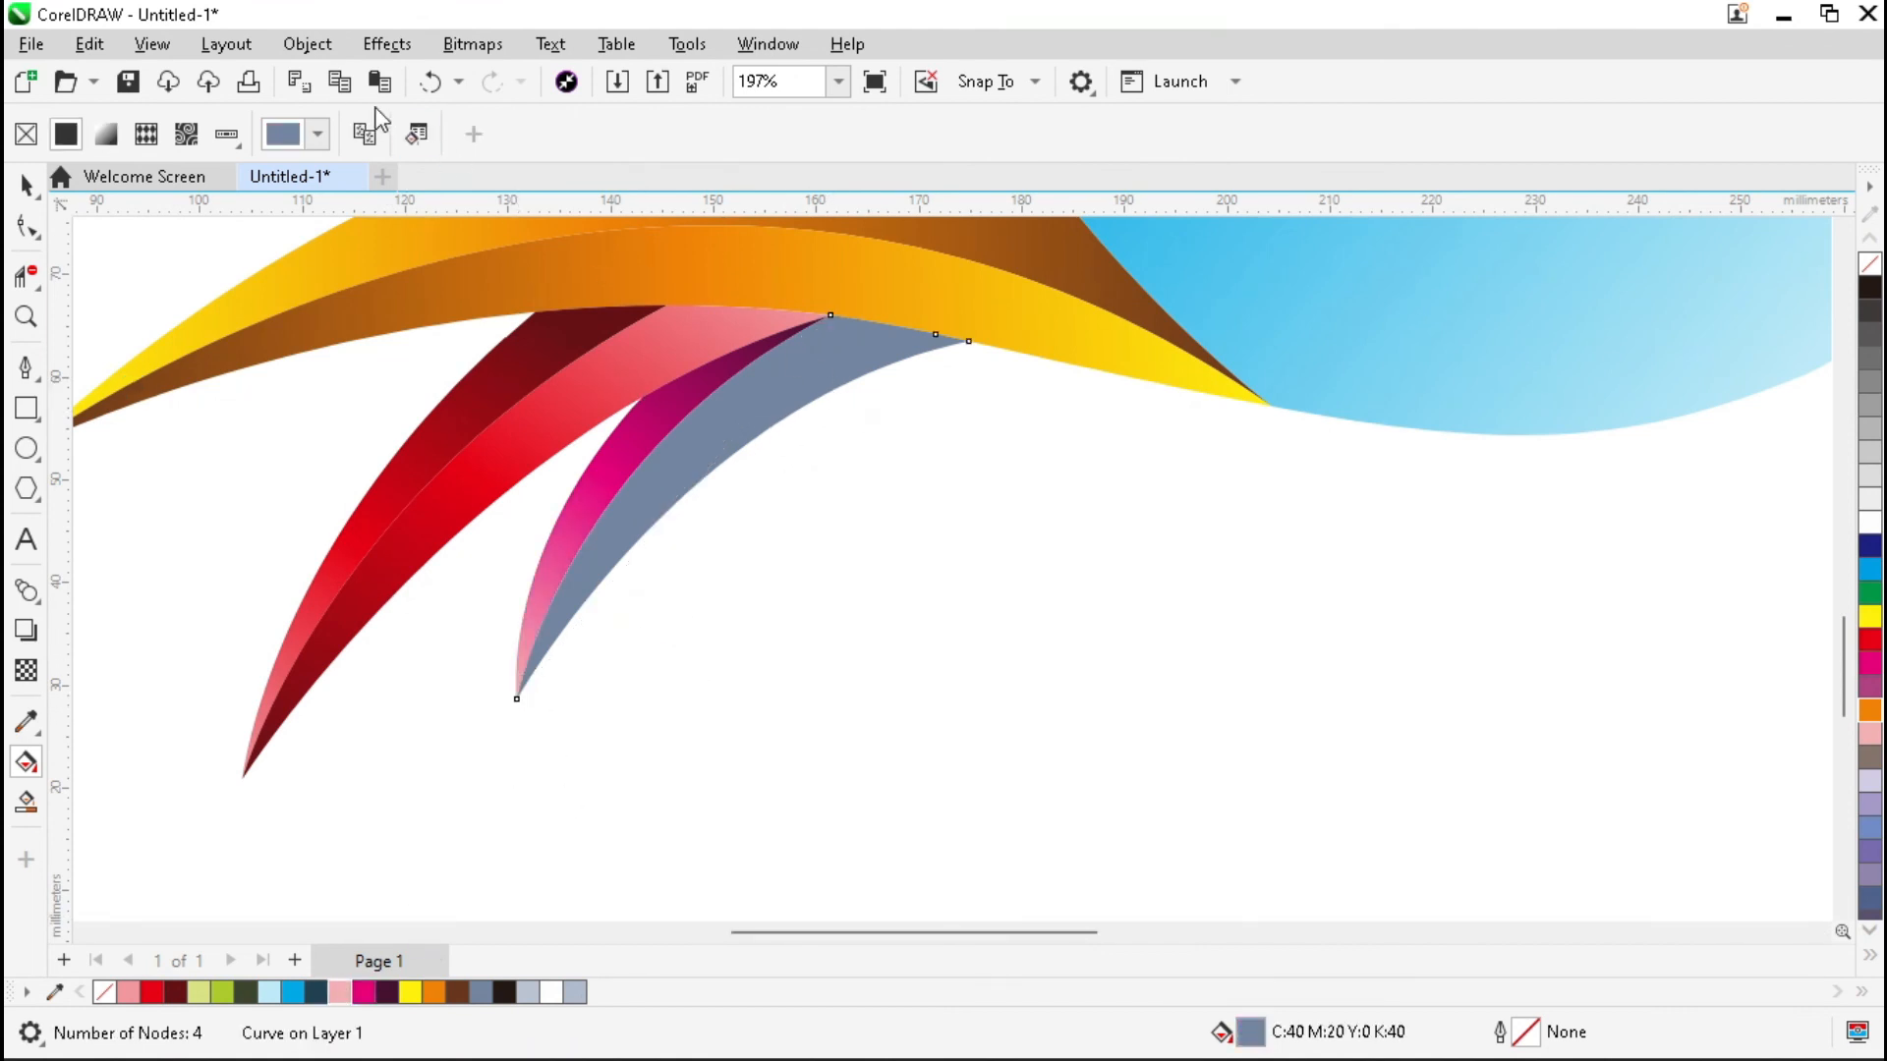
{"action": "left_click", "coordinate": [630, 448]}
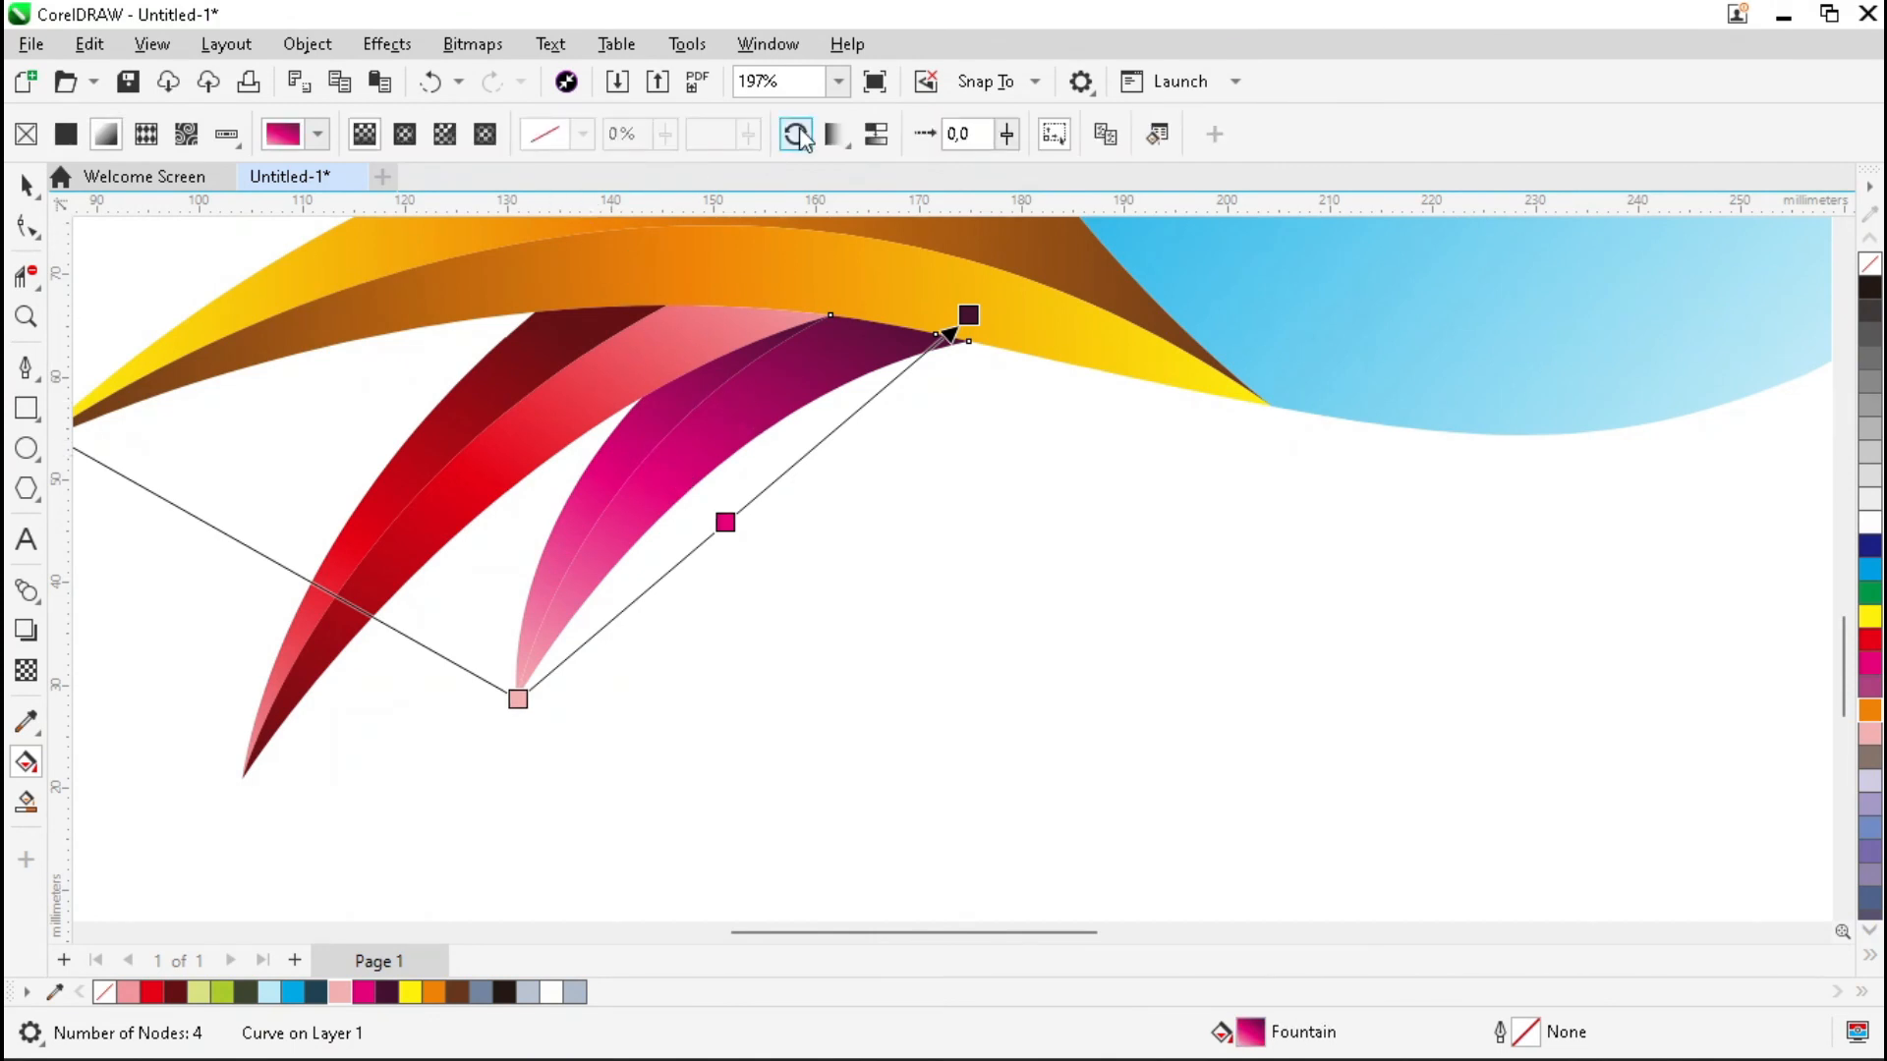
{"action": "left_click", "coordinate": [796, 133]}
Deselect everything and inspect the whole bird in a full-screen preview
{"action": "left_click", "coordinate": [28, 184]}
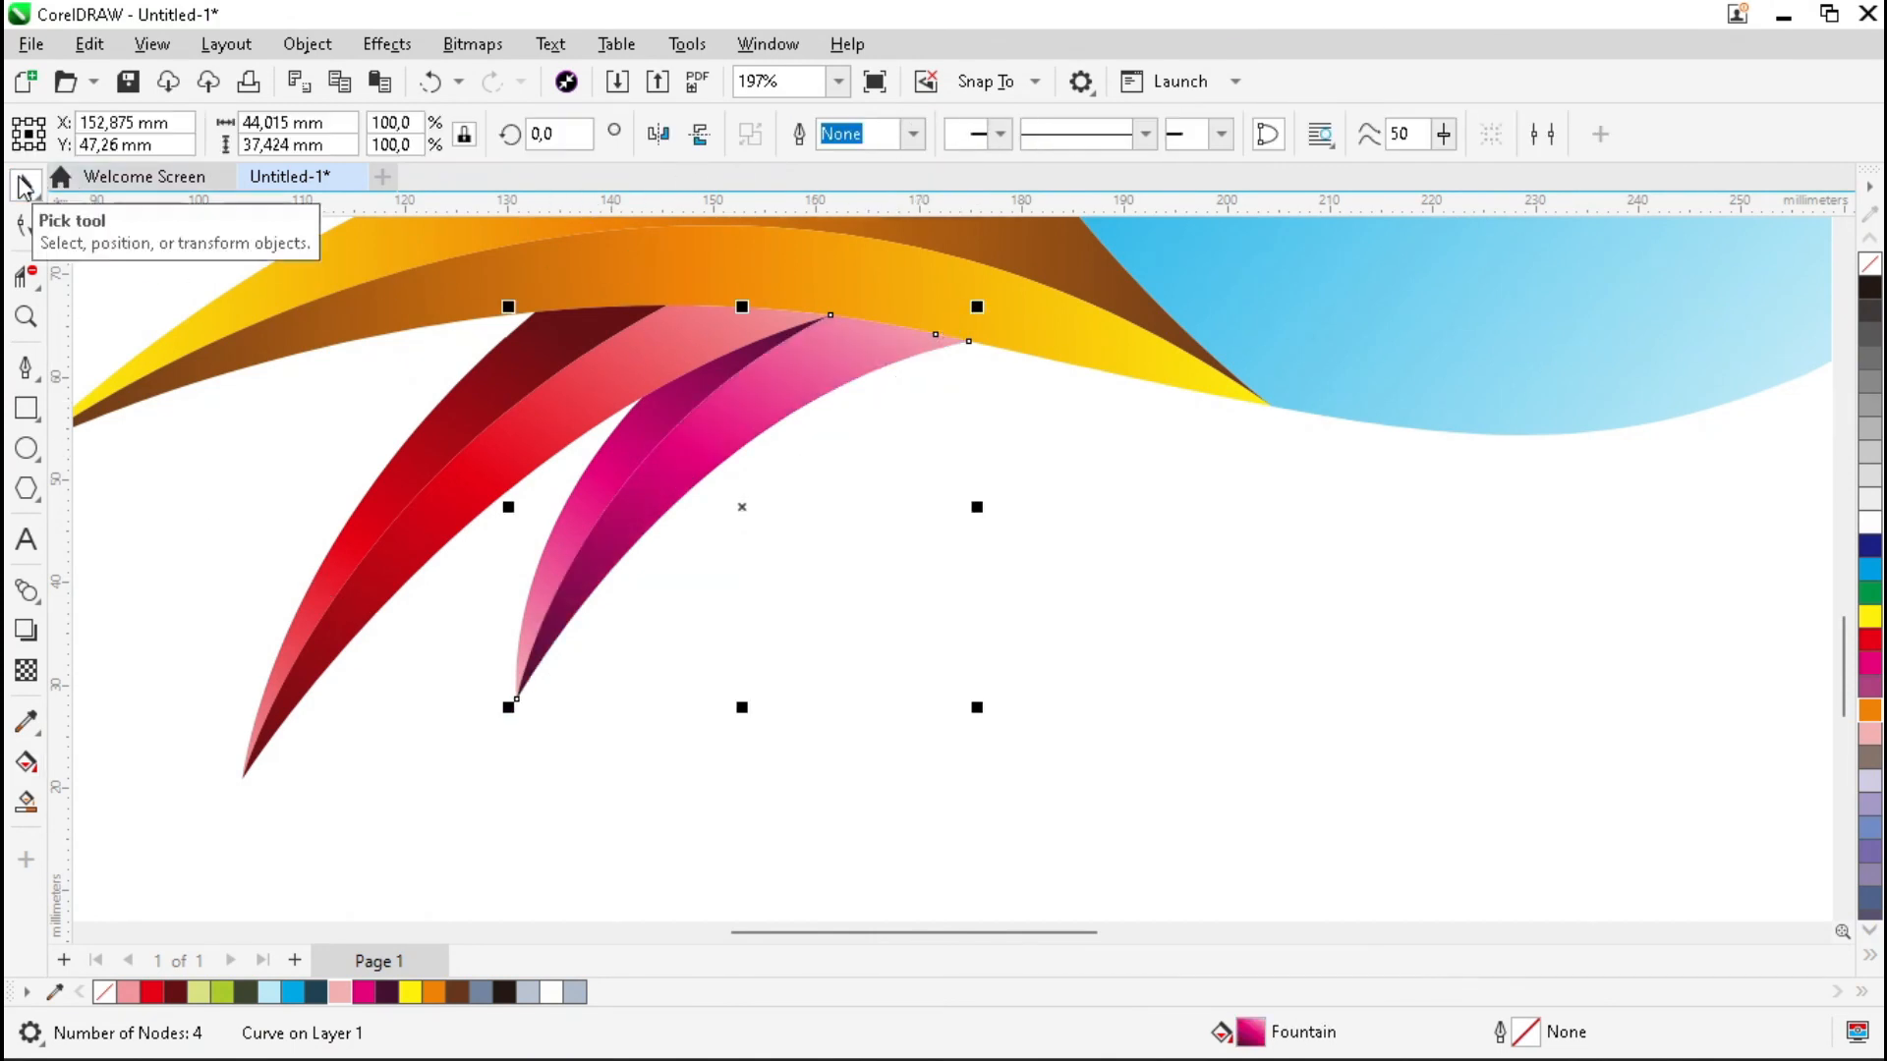
{"action": "left_click", "coordinate": [1264, 668]}
{"action": "key", "text": "shift+F4"}
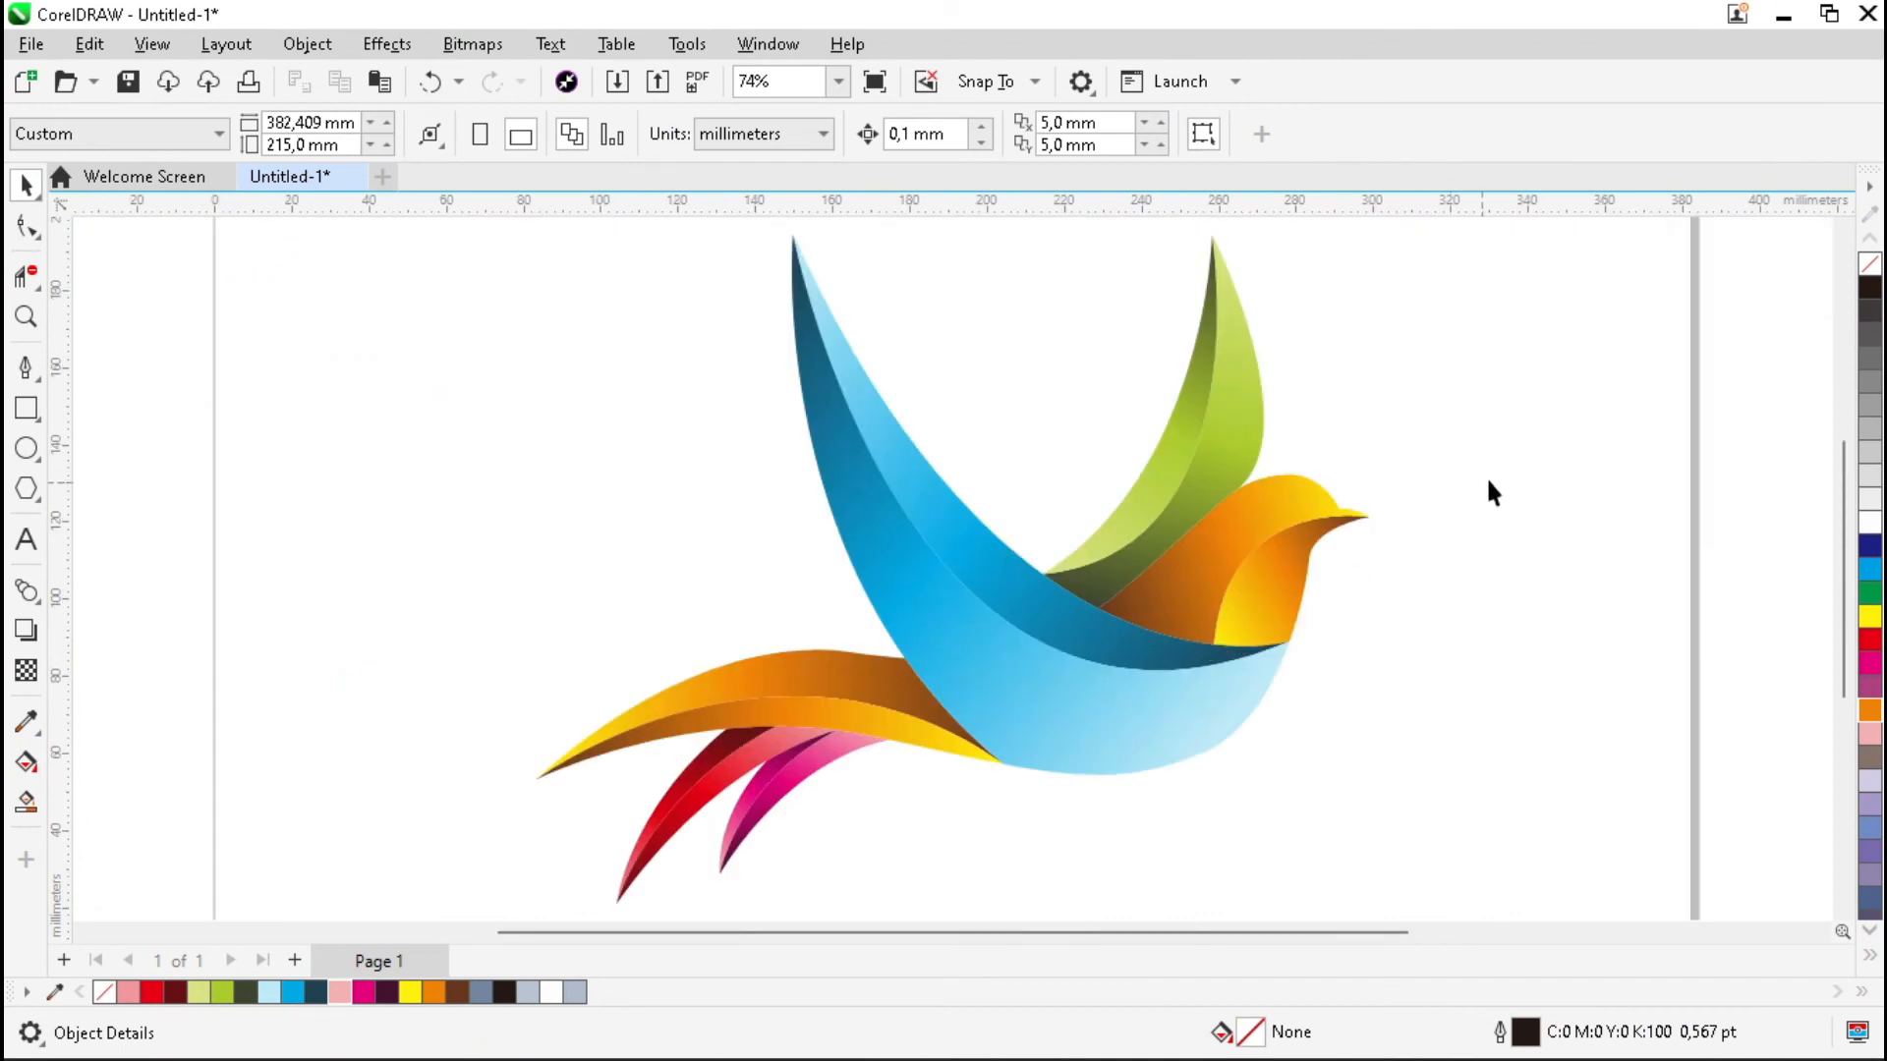
{"action": "scroll", "coordinate": [899, 502], "scroll_direction": "down", "scroll_amount": 1}
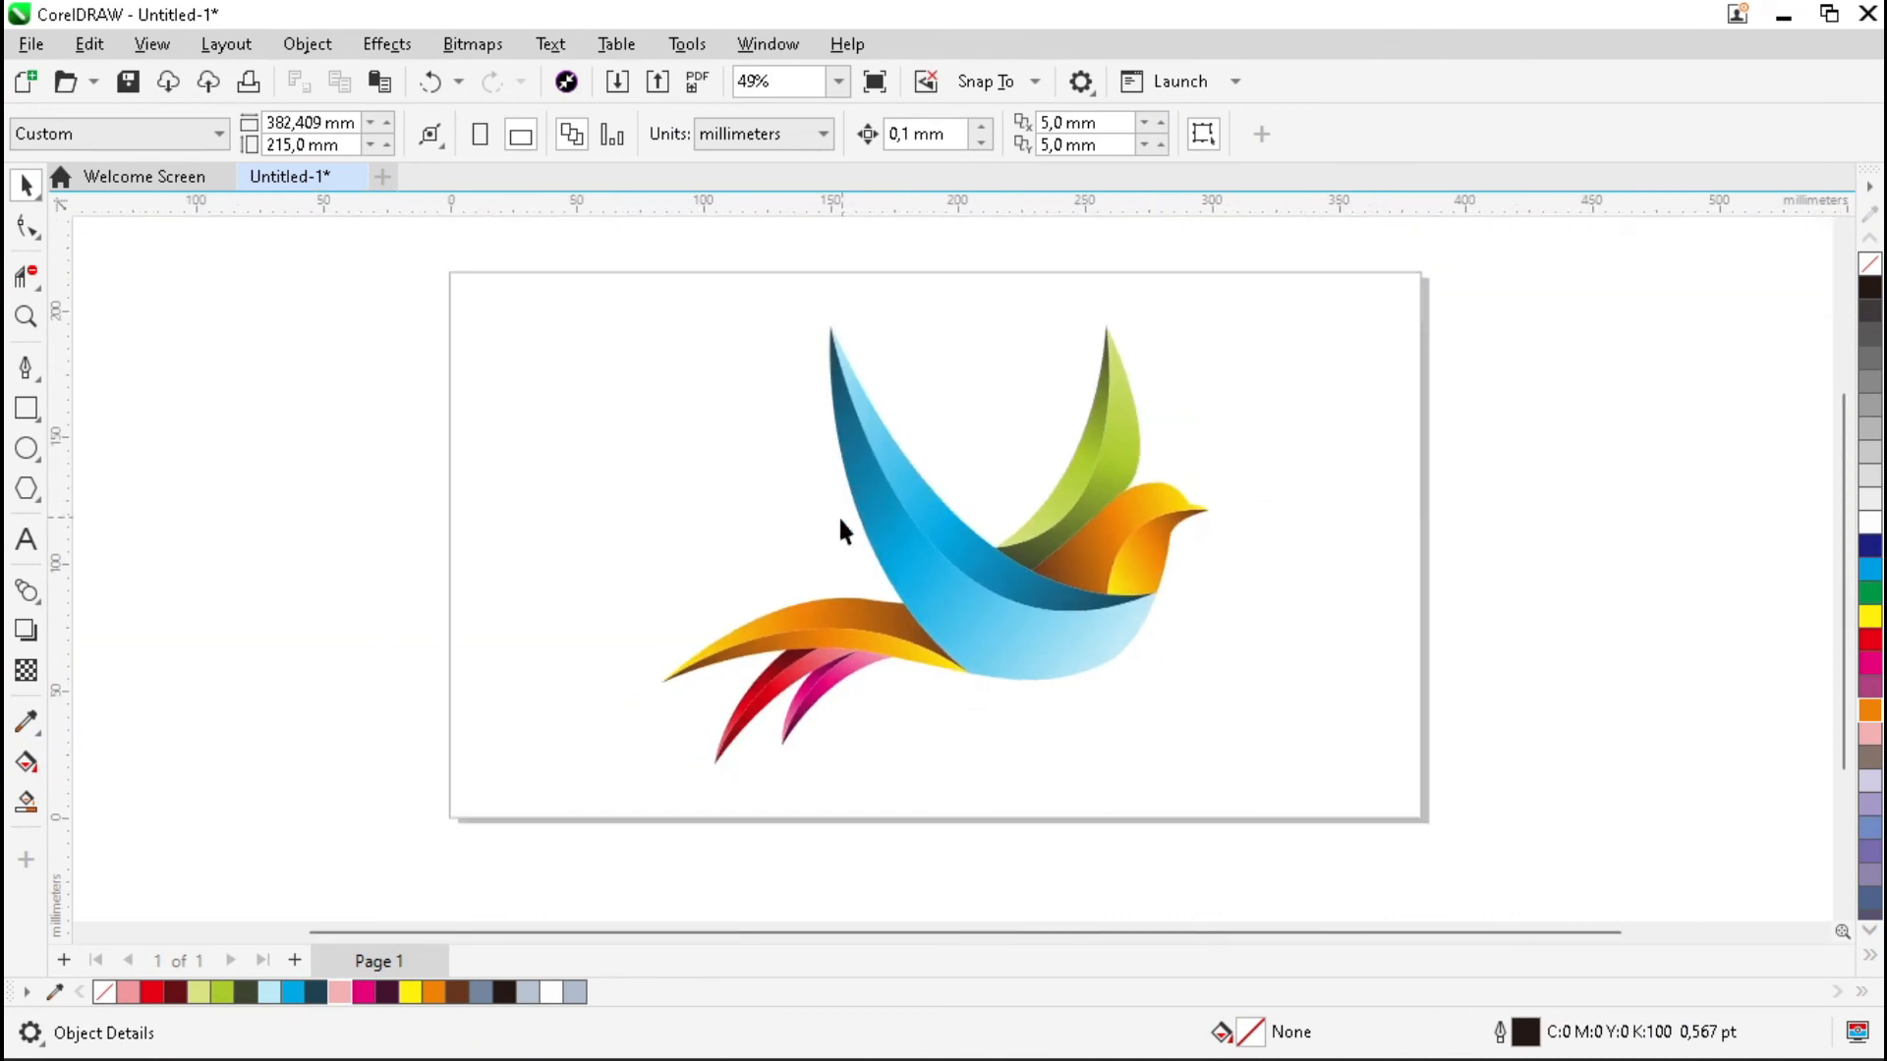
{"action": "key", "text": "z"}
{"action": "left_click_drag", "start_coordinate": [921, 559], "coordinate": [1321, 773]}
{"action": "left_click_drag", "start_coordinate": [1409, 813], "coordinate": [1411, 816]}
{"action": "key", "text": "space"}
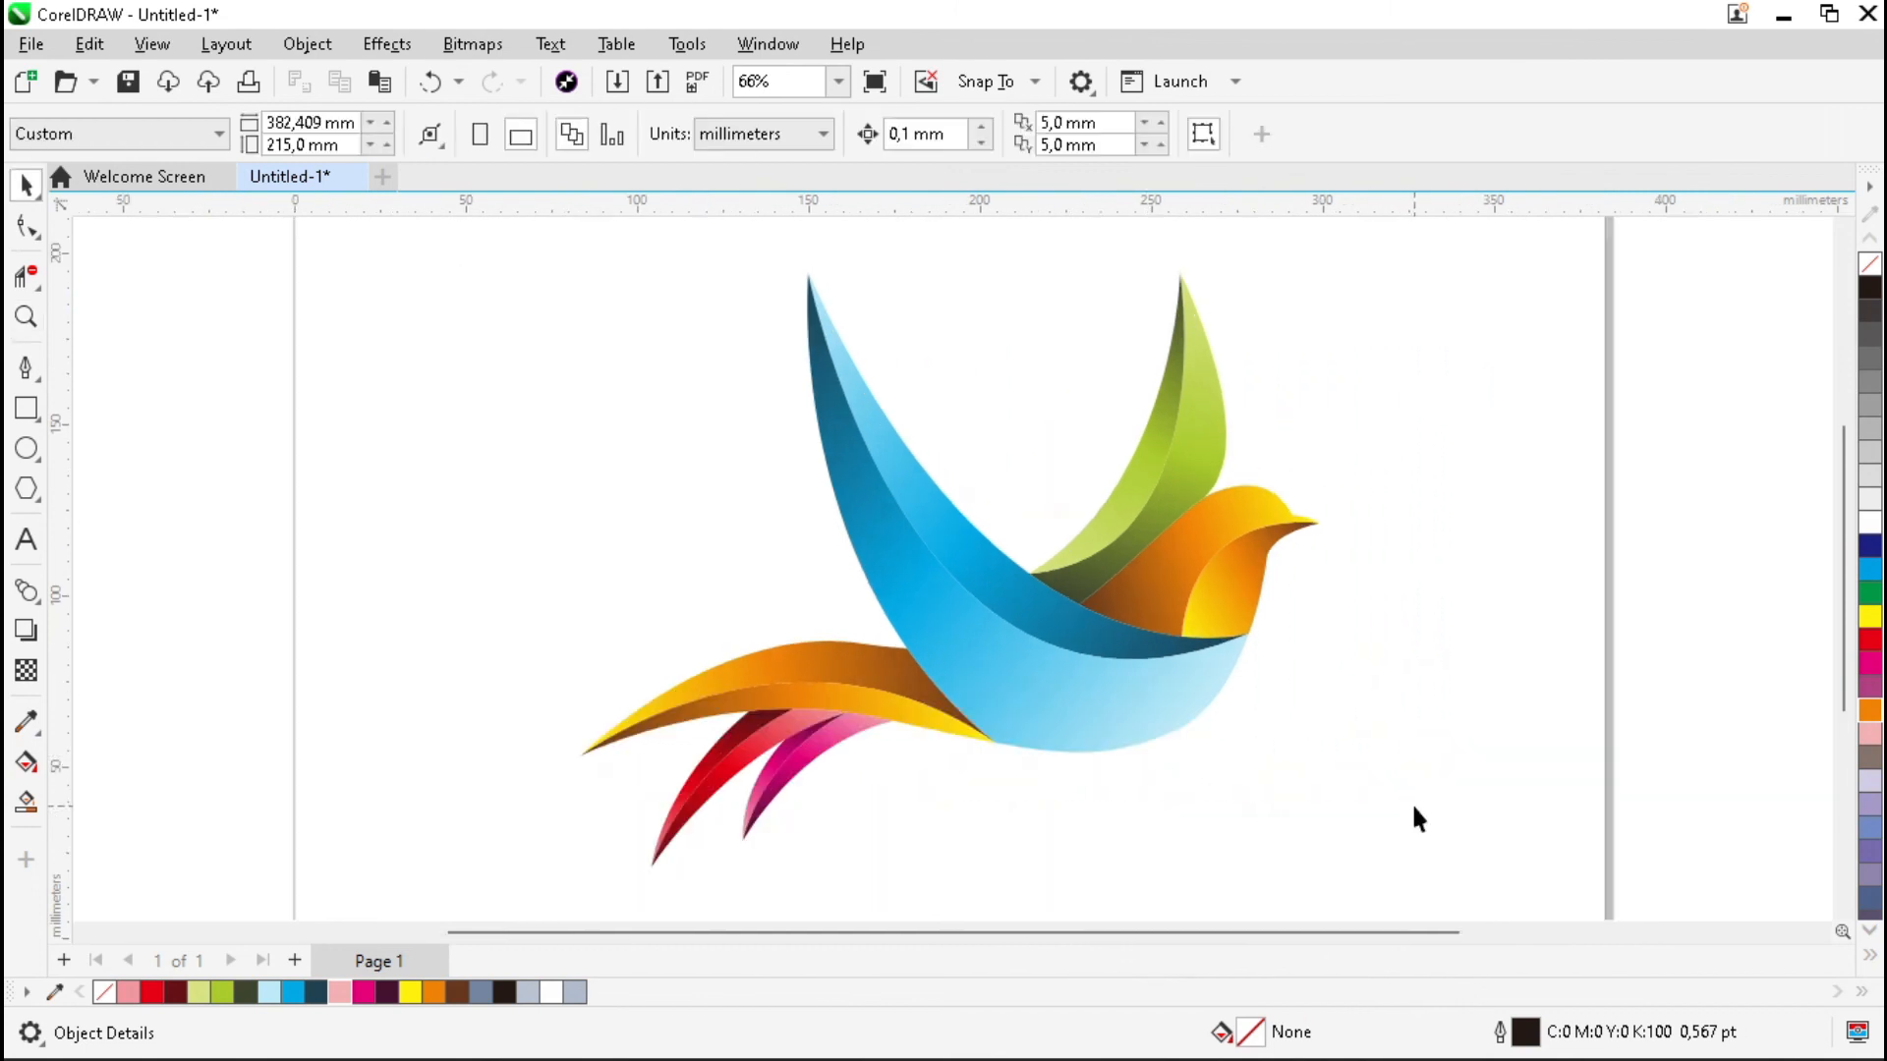
{"action": "key", "text": "F9"}
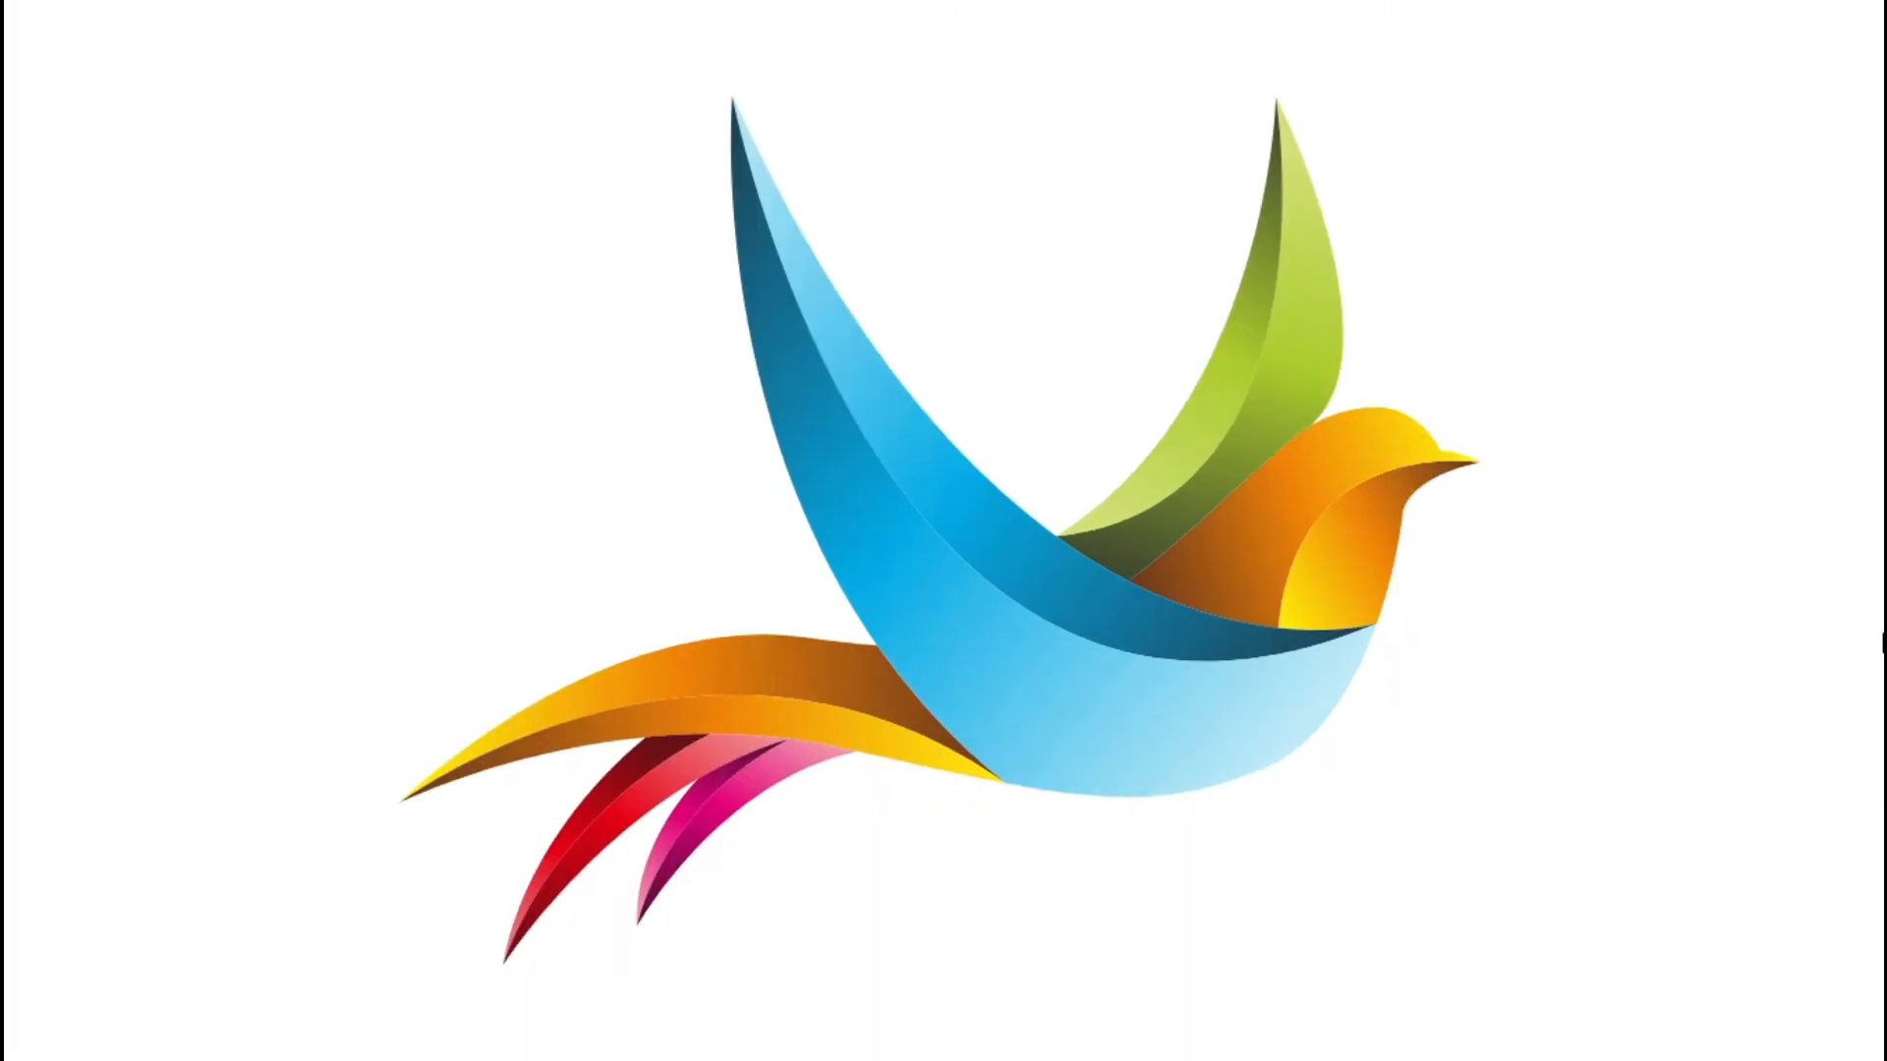